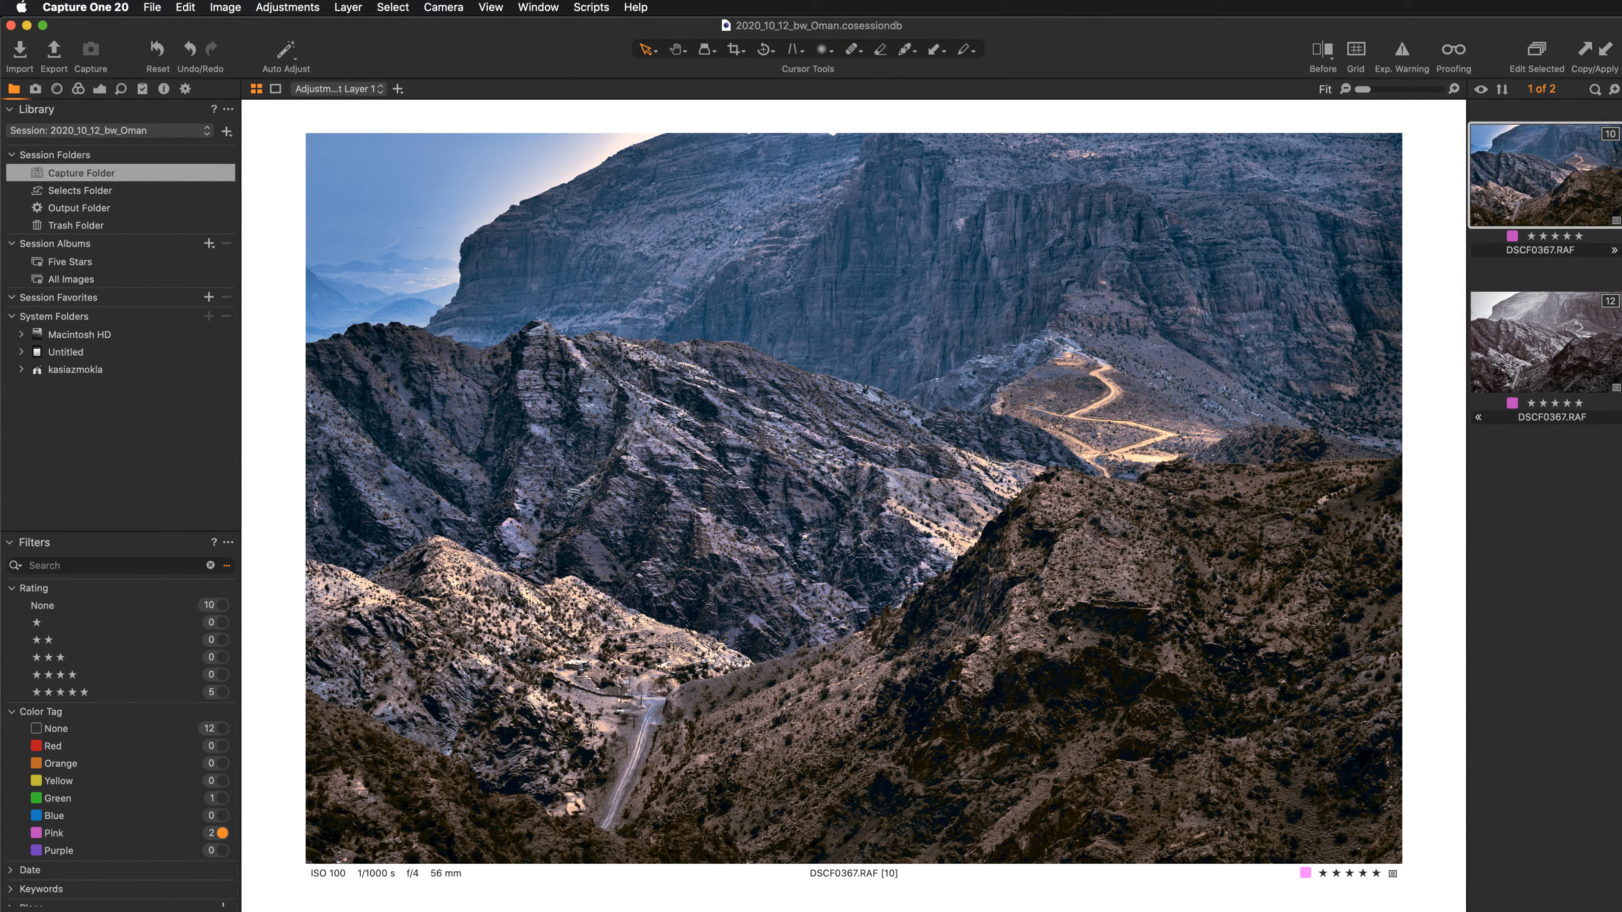
- Compare variants 10 and 12, and add a filled adjustment layer named "bw" to color variant 10
left_click(1551, 327)
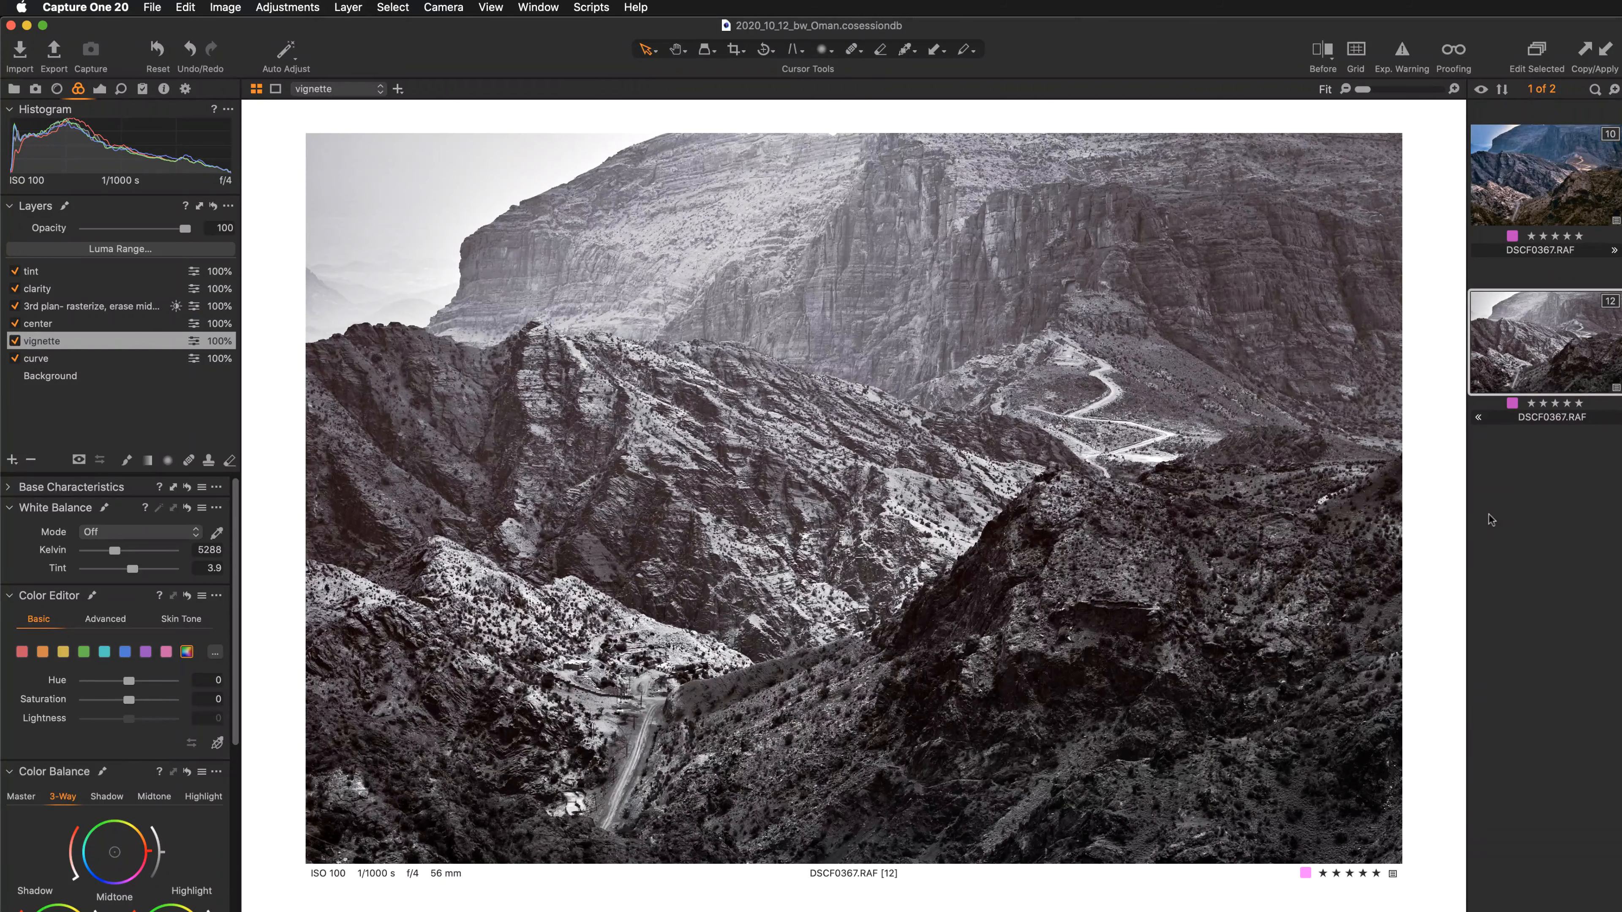
left_click(1548, 190)
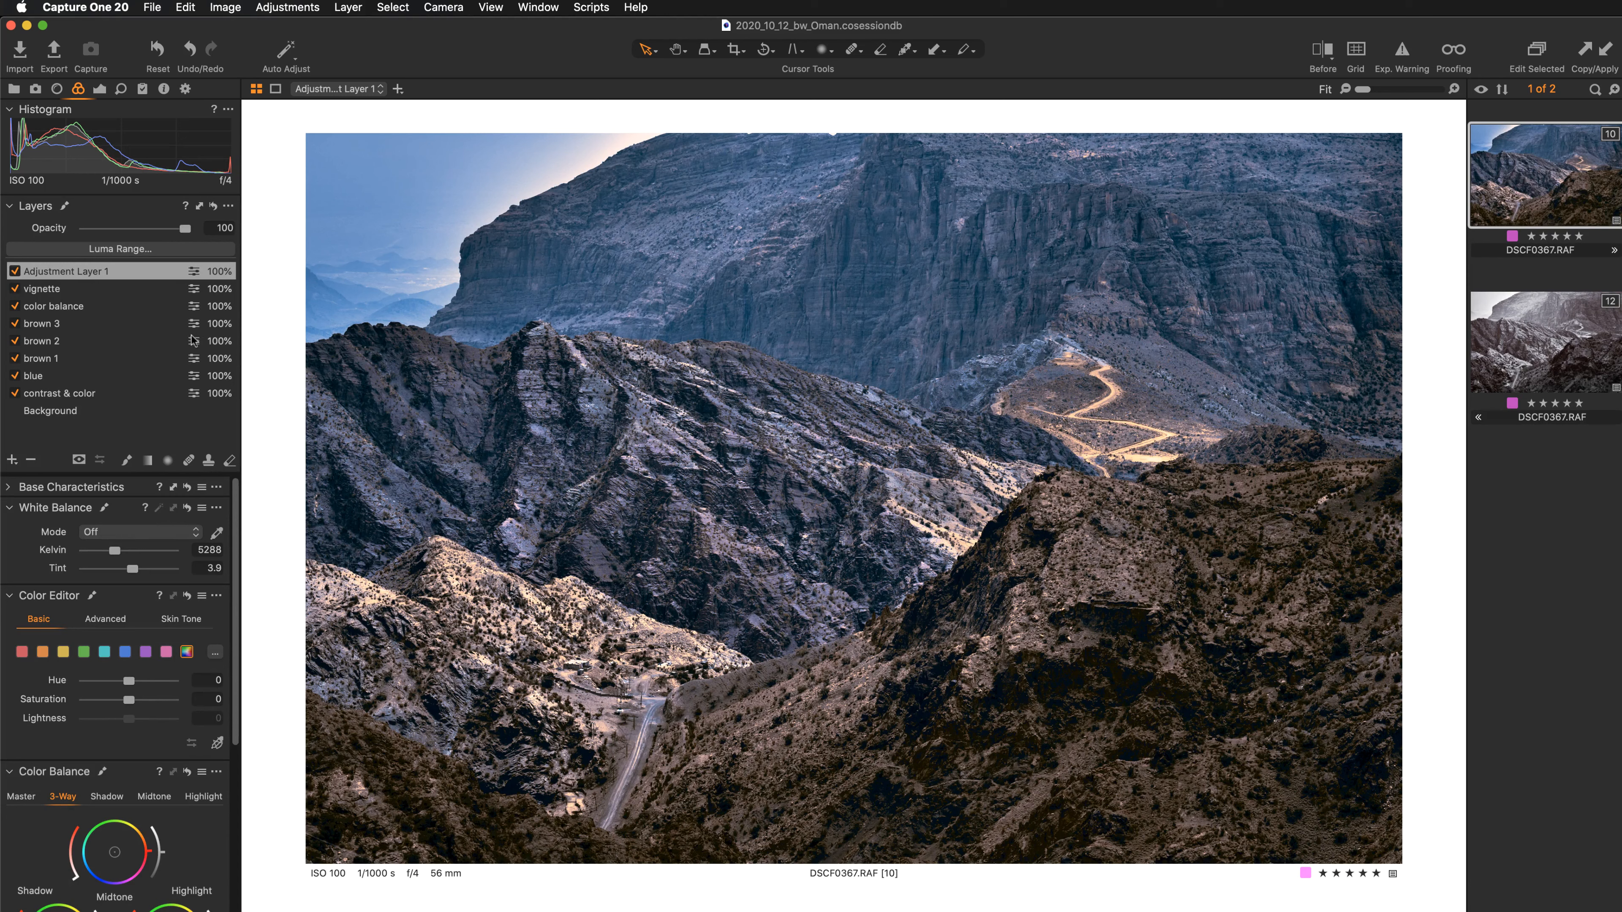
left_click(12, 459)
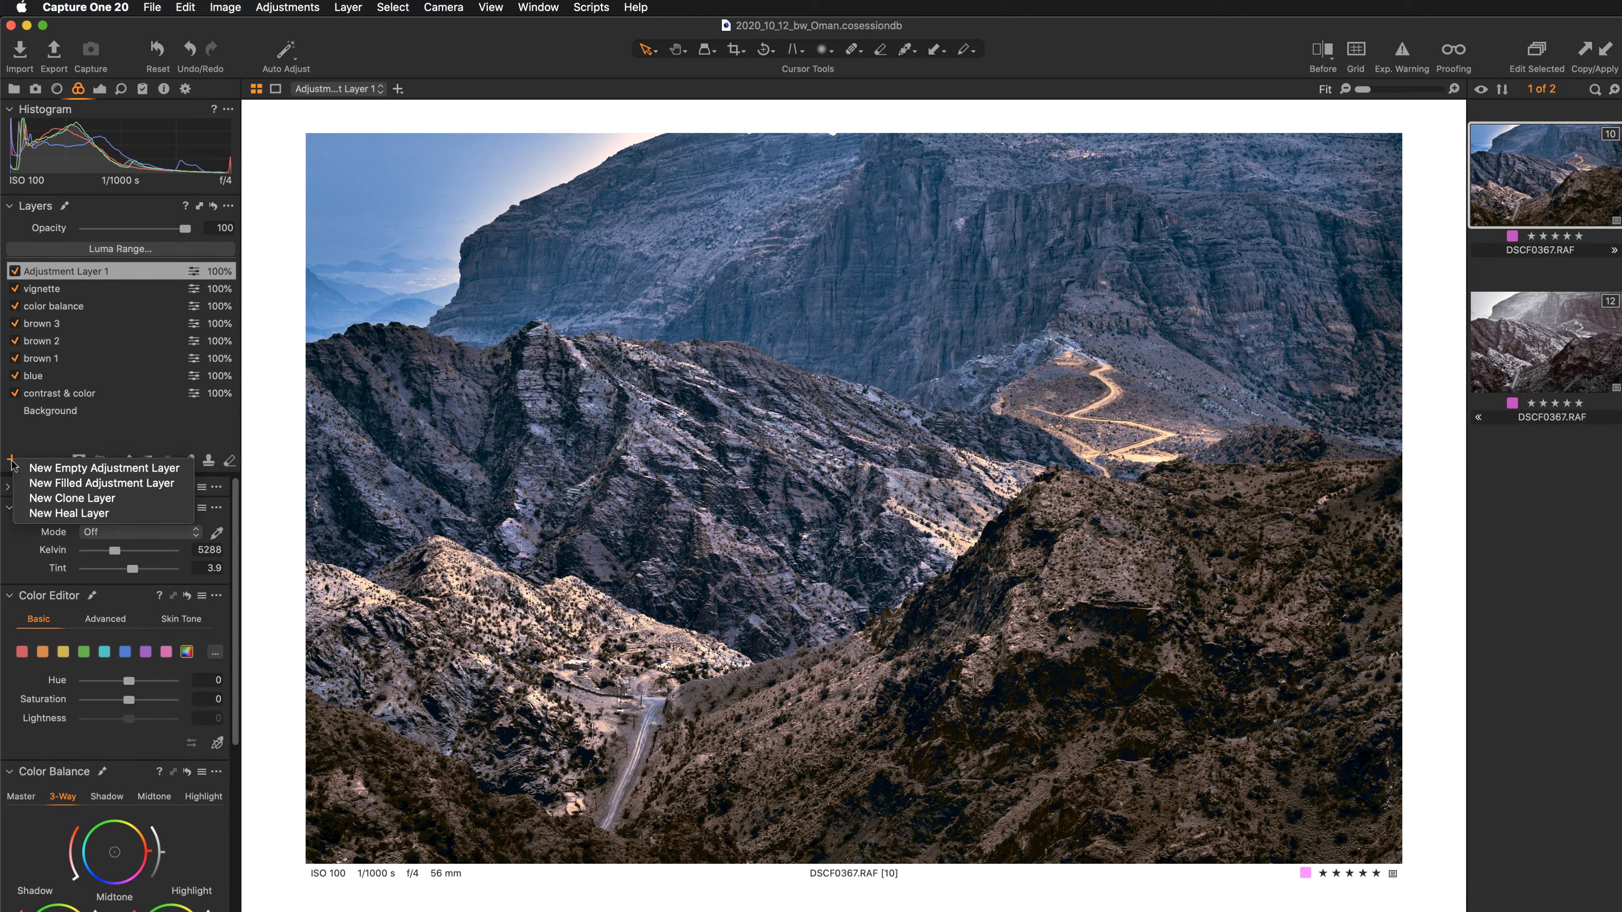
left_click(45, 484)
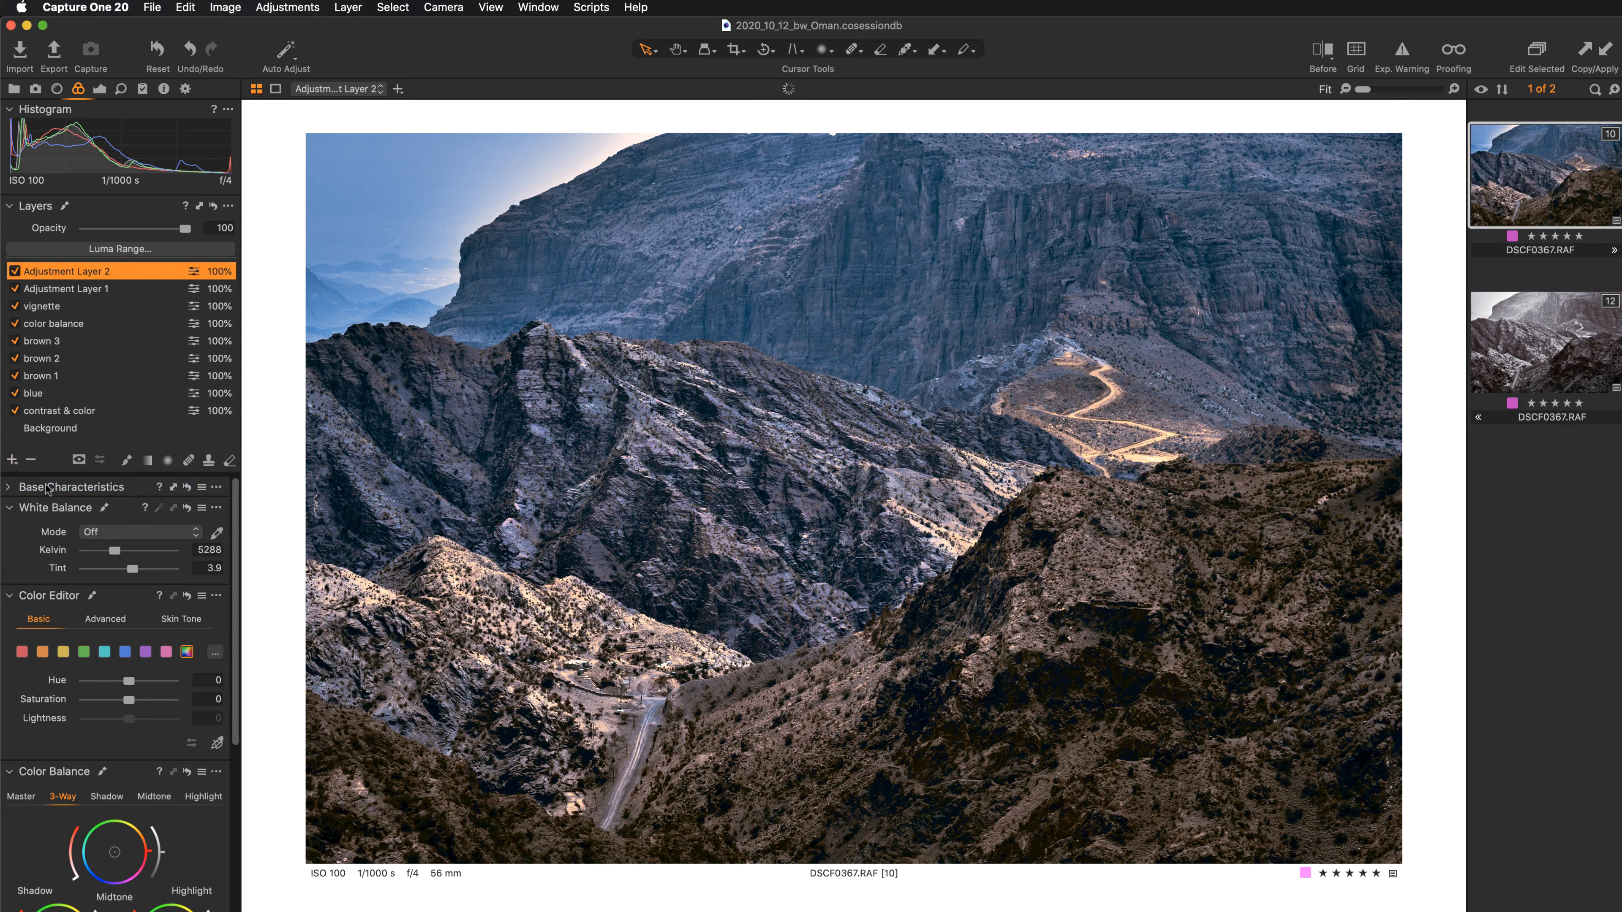
double_click(70, 269)
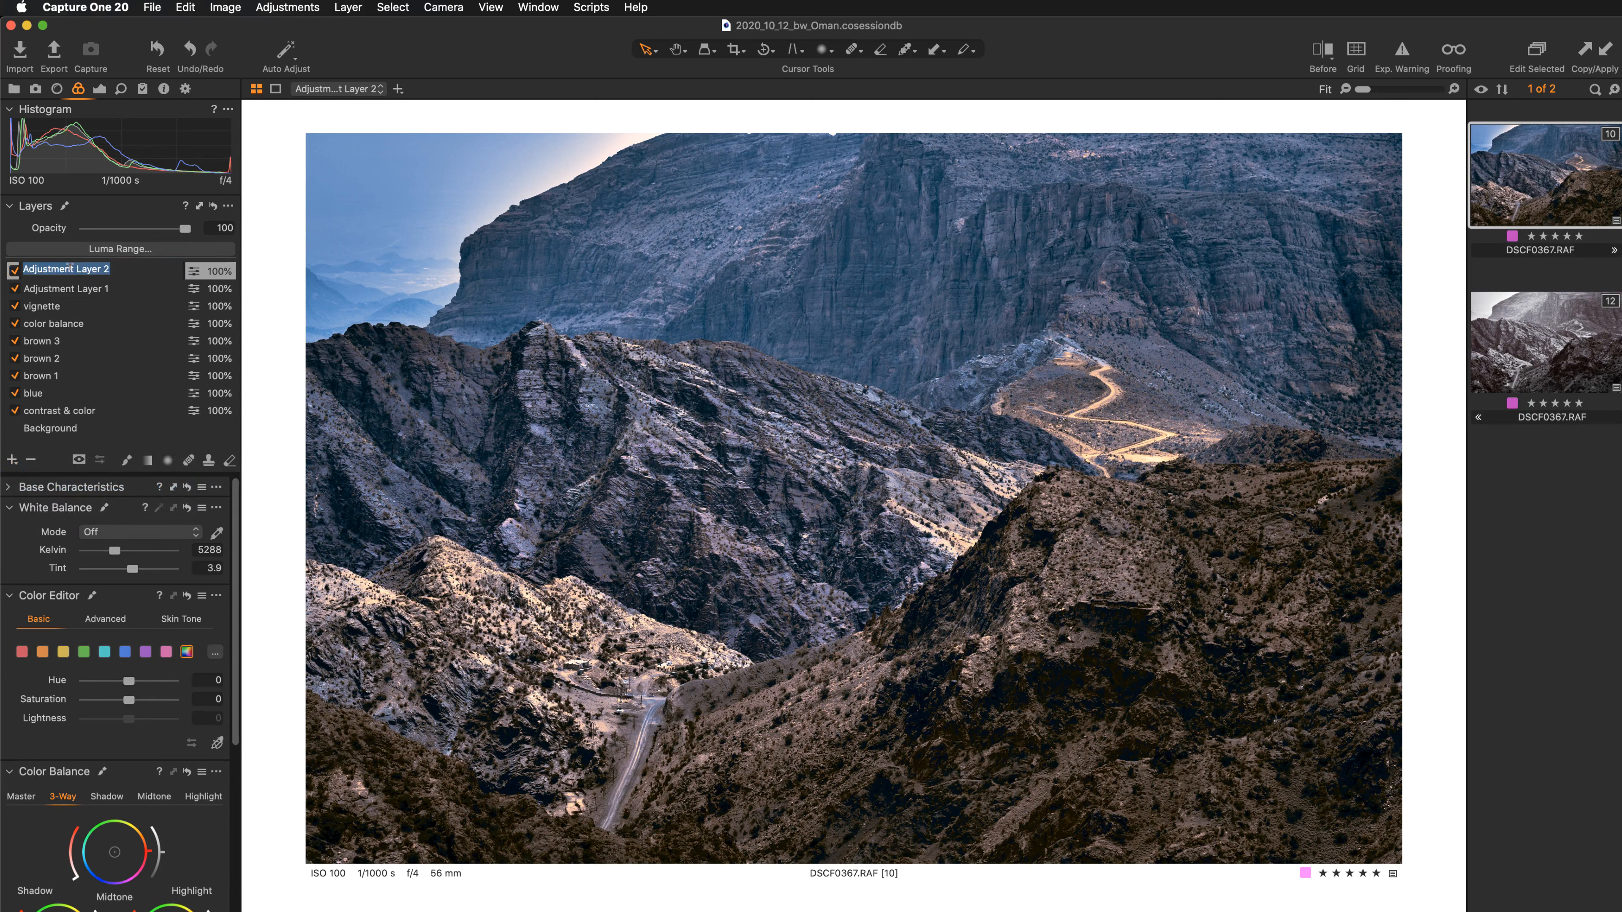
type("bw")
key("Return")
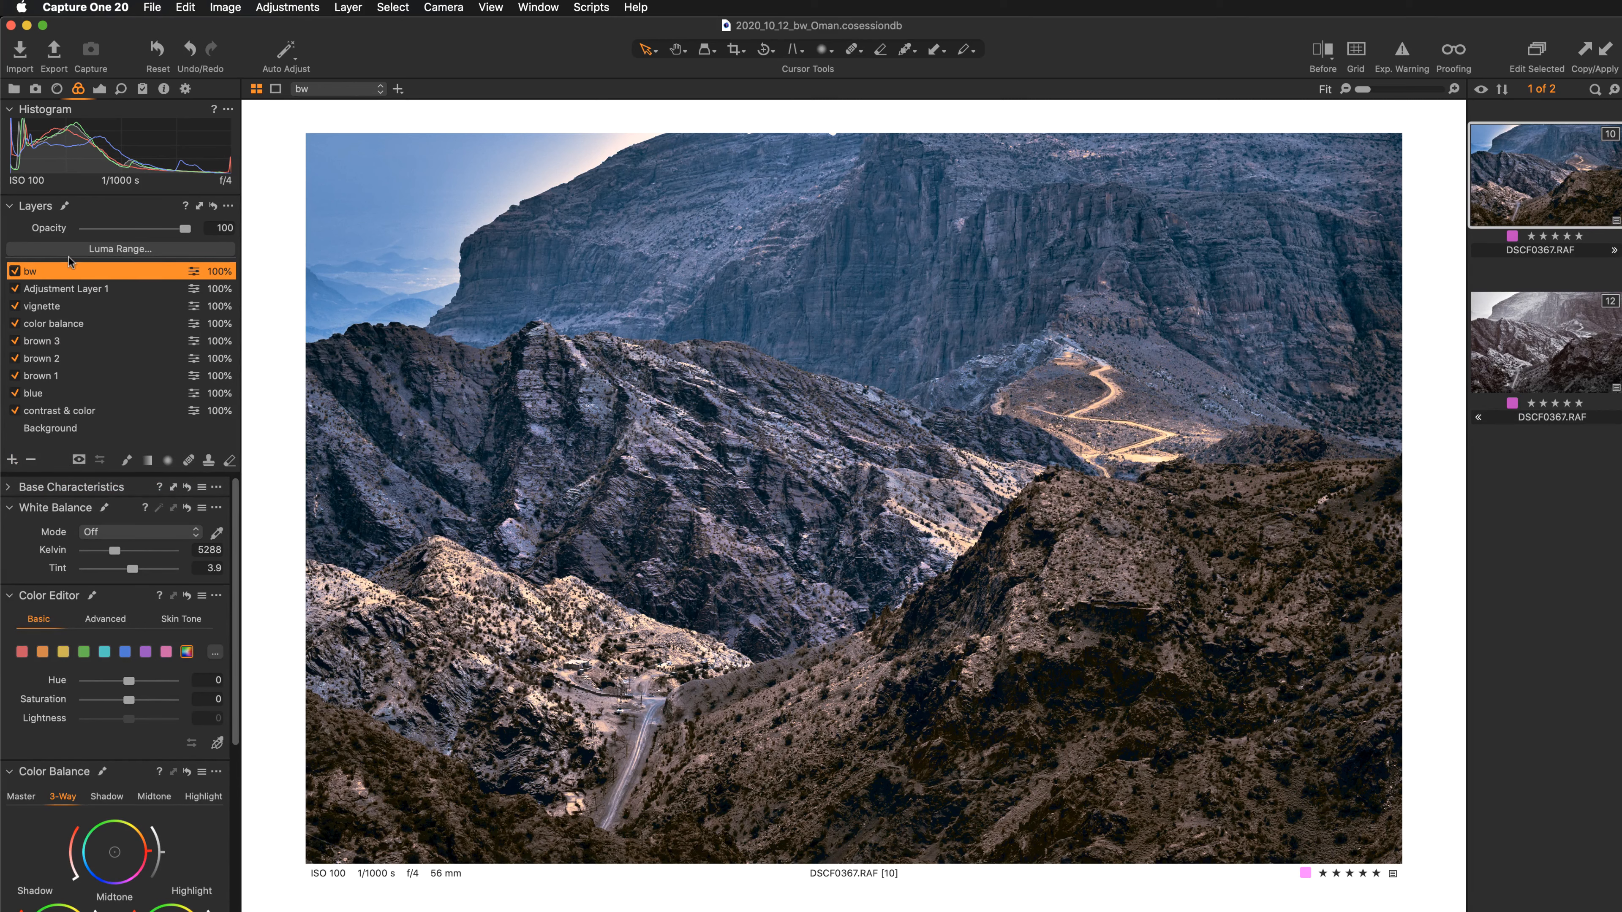
- Set the bw layer's saturation to -100, resetting and reapplying it to compare with the color version
left_click(99, 90)
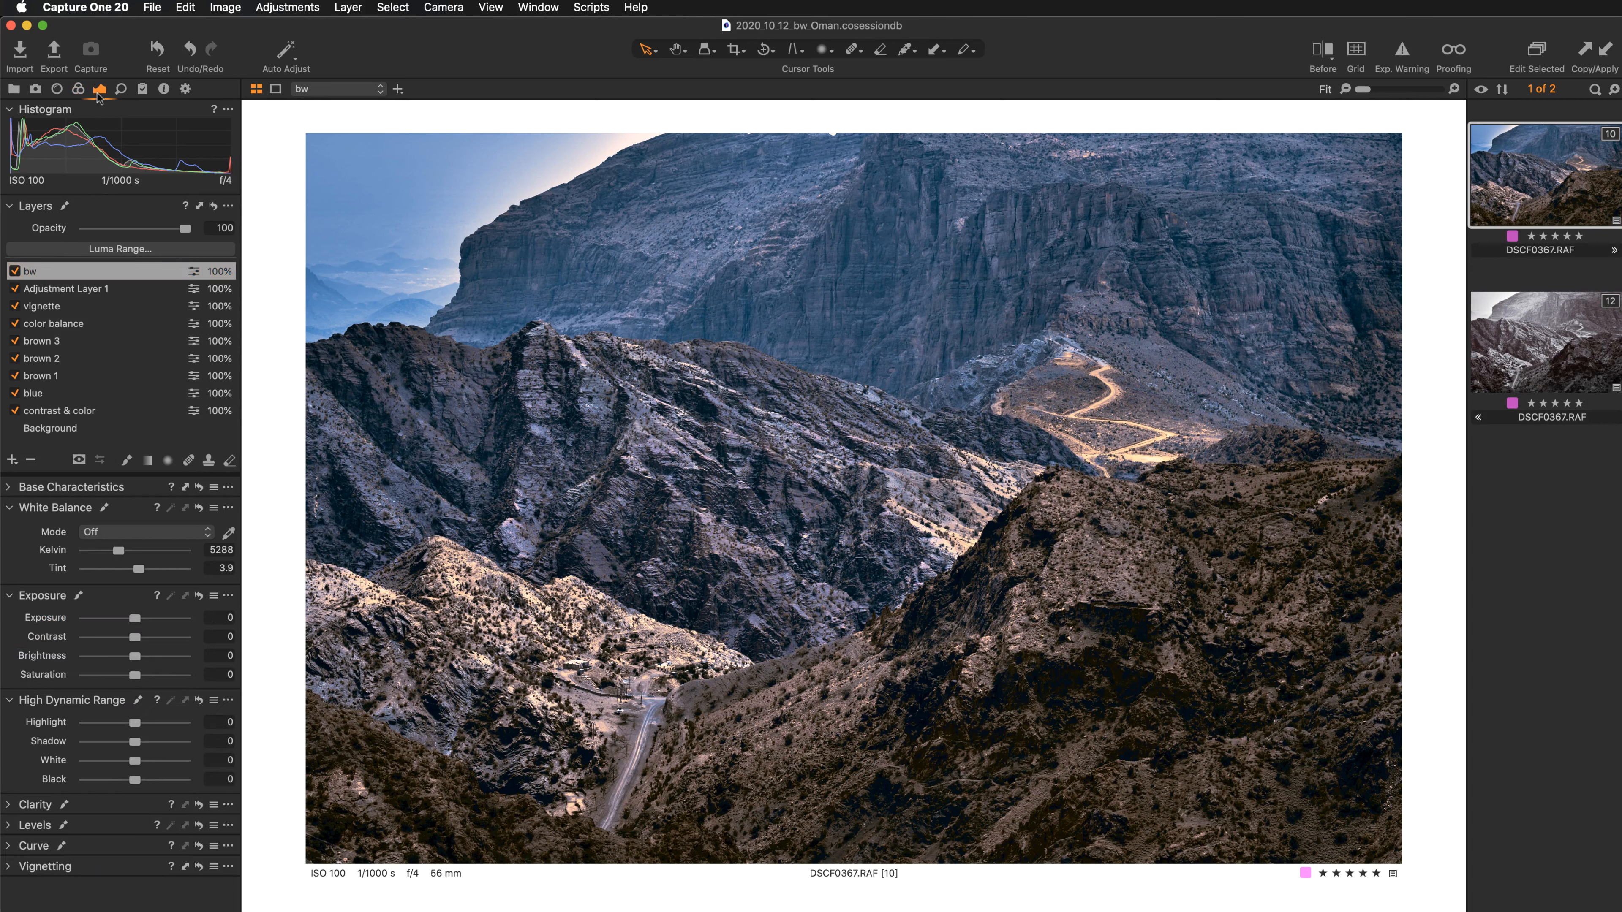
left_click(113, 269)
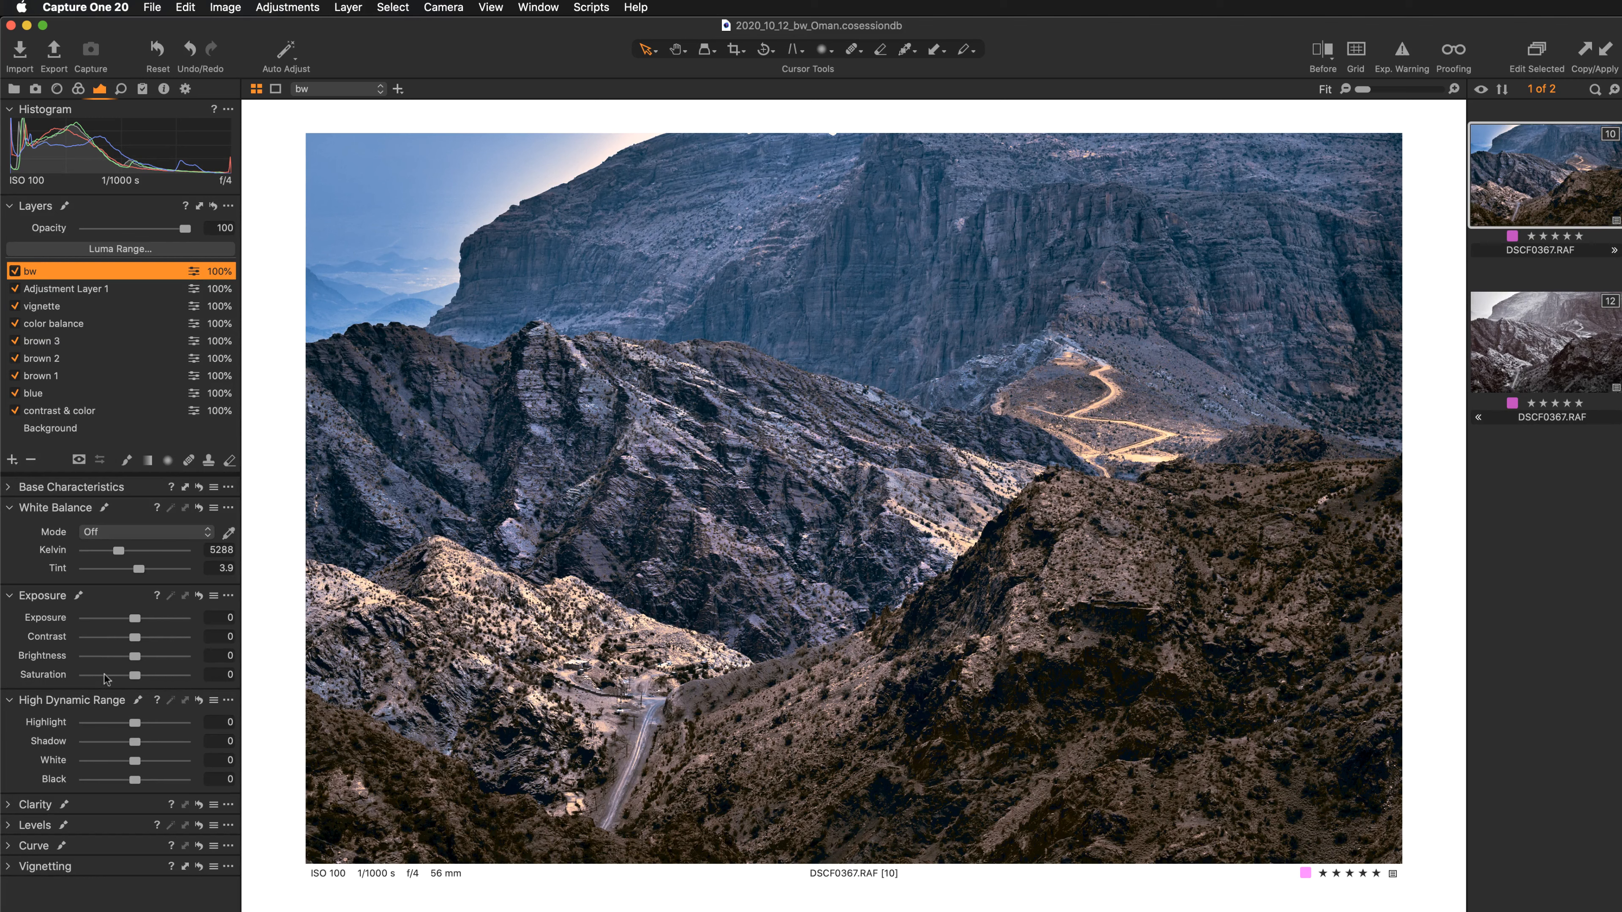
left_click_drag(137, 679, 66, 679)
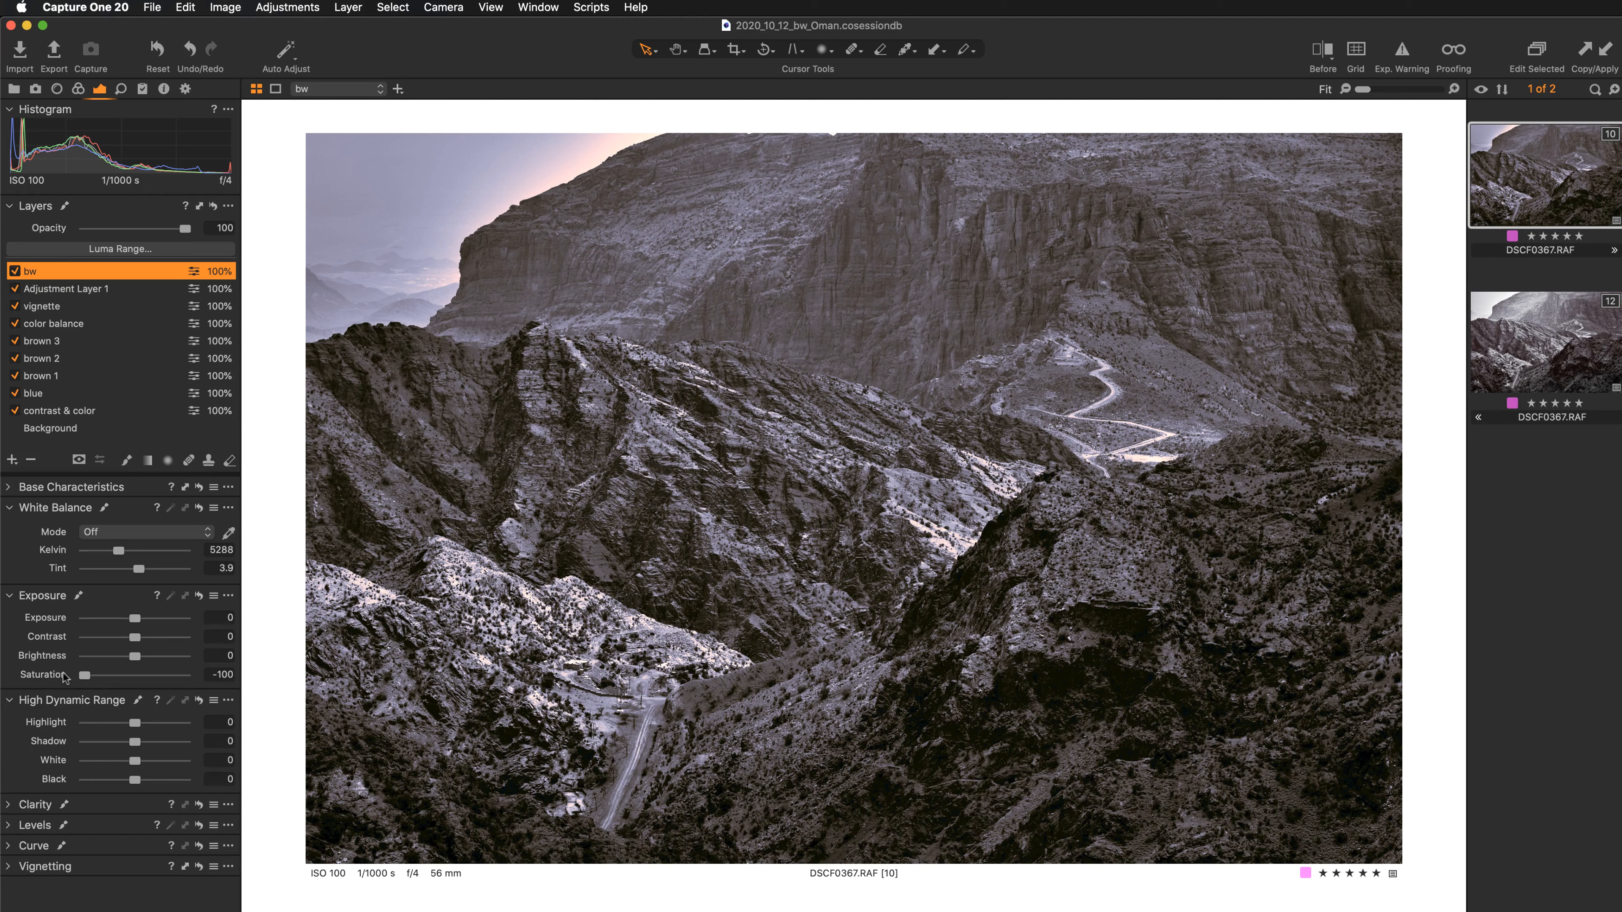
double_click(42, 676)
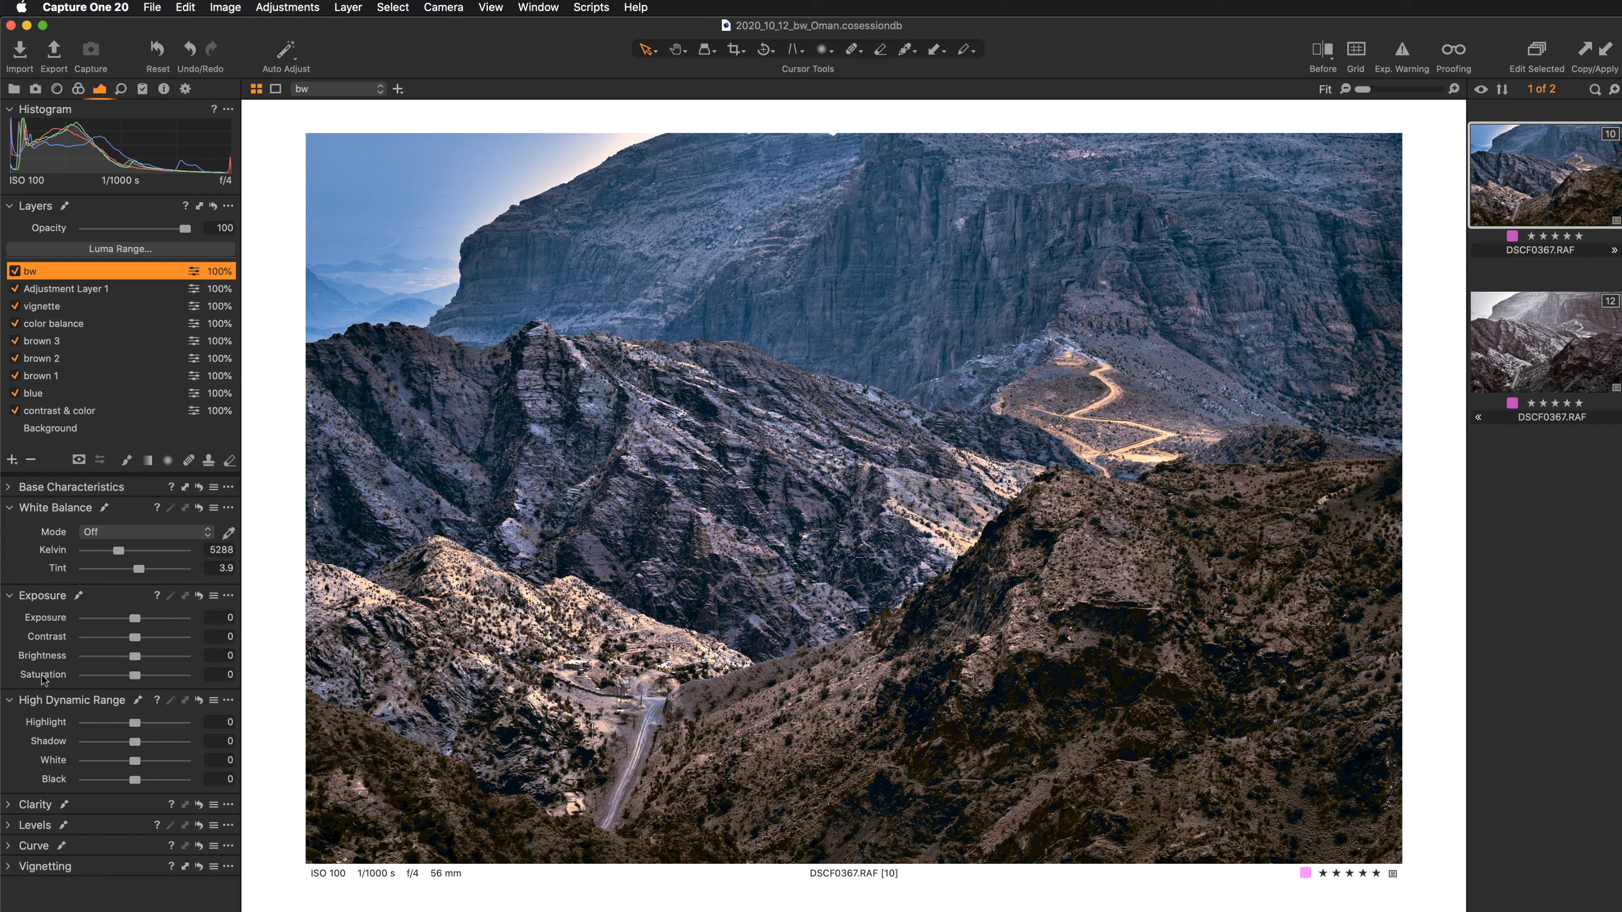
left_click(41, 676)
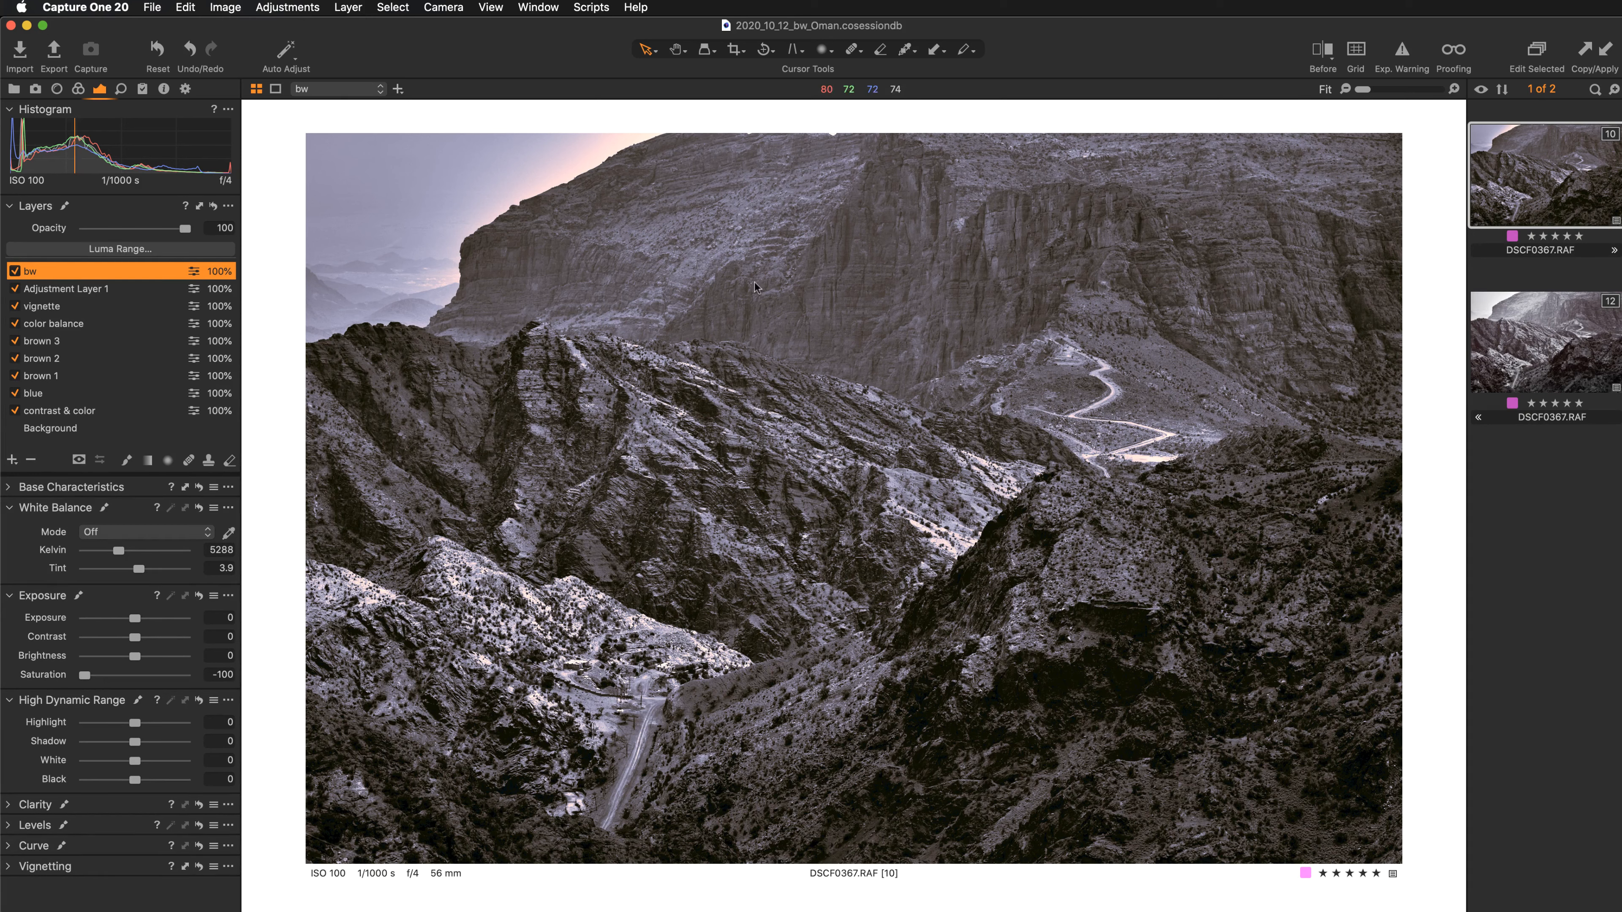
- Switch off the bw layer and enable Black & White on the Background layer, toggling it to compare with the color version
left_click(14, 271)
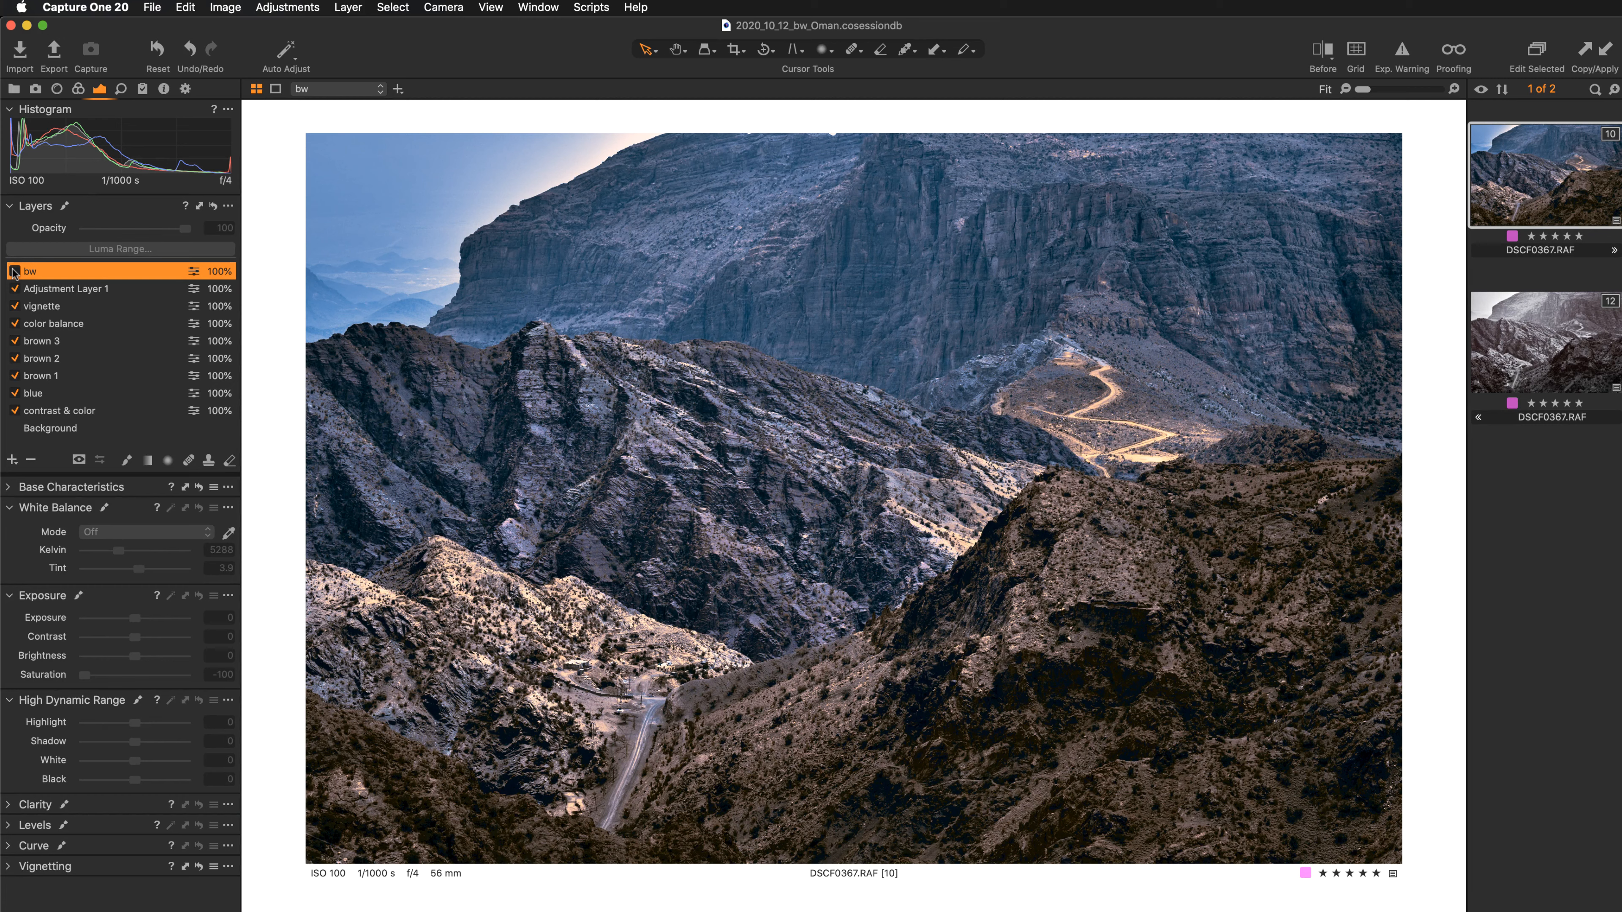
left_click(75, 433)
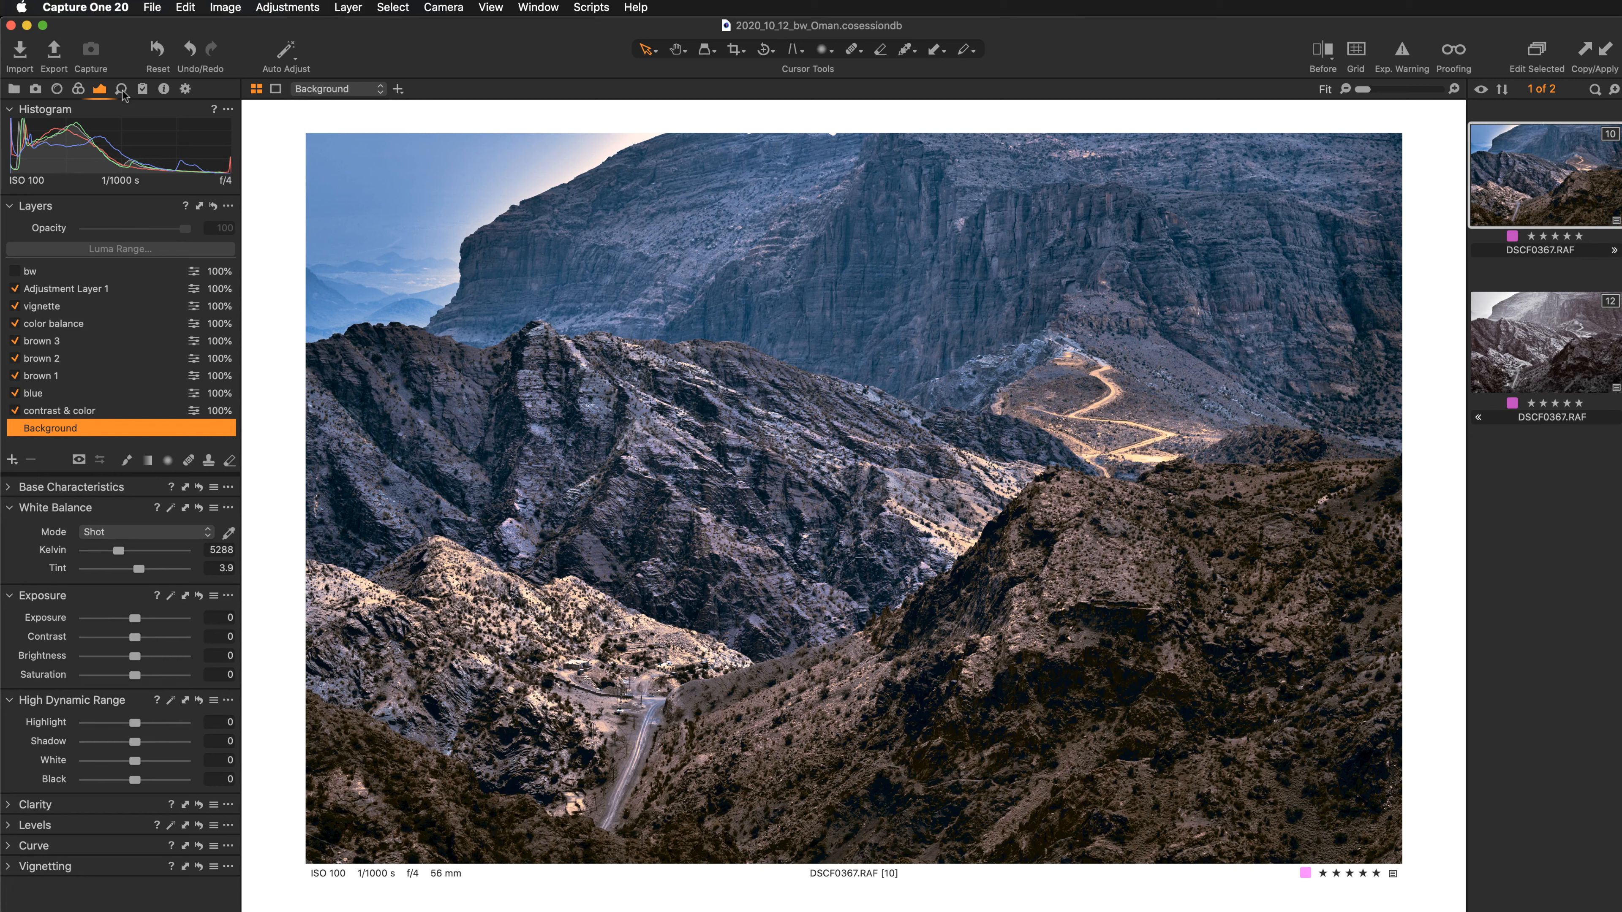
left_click(78, 88)
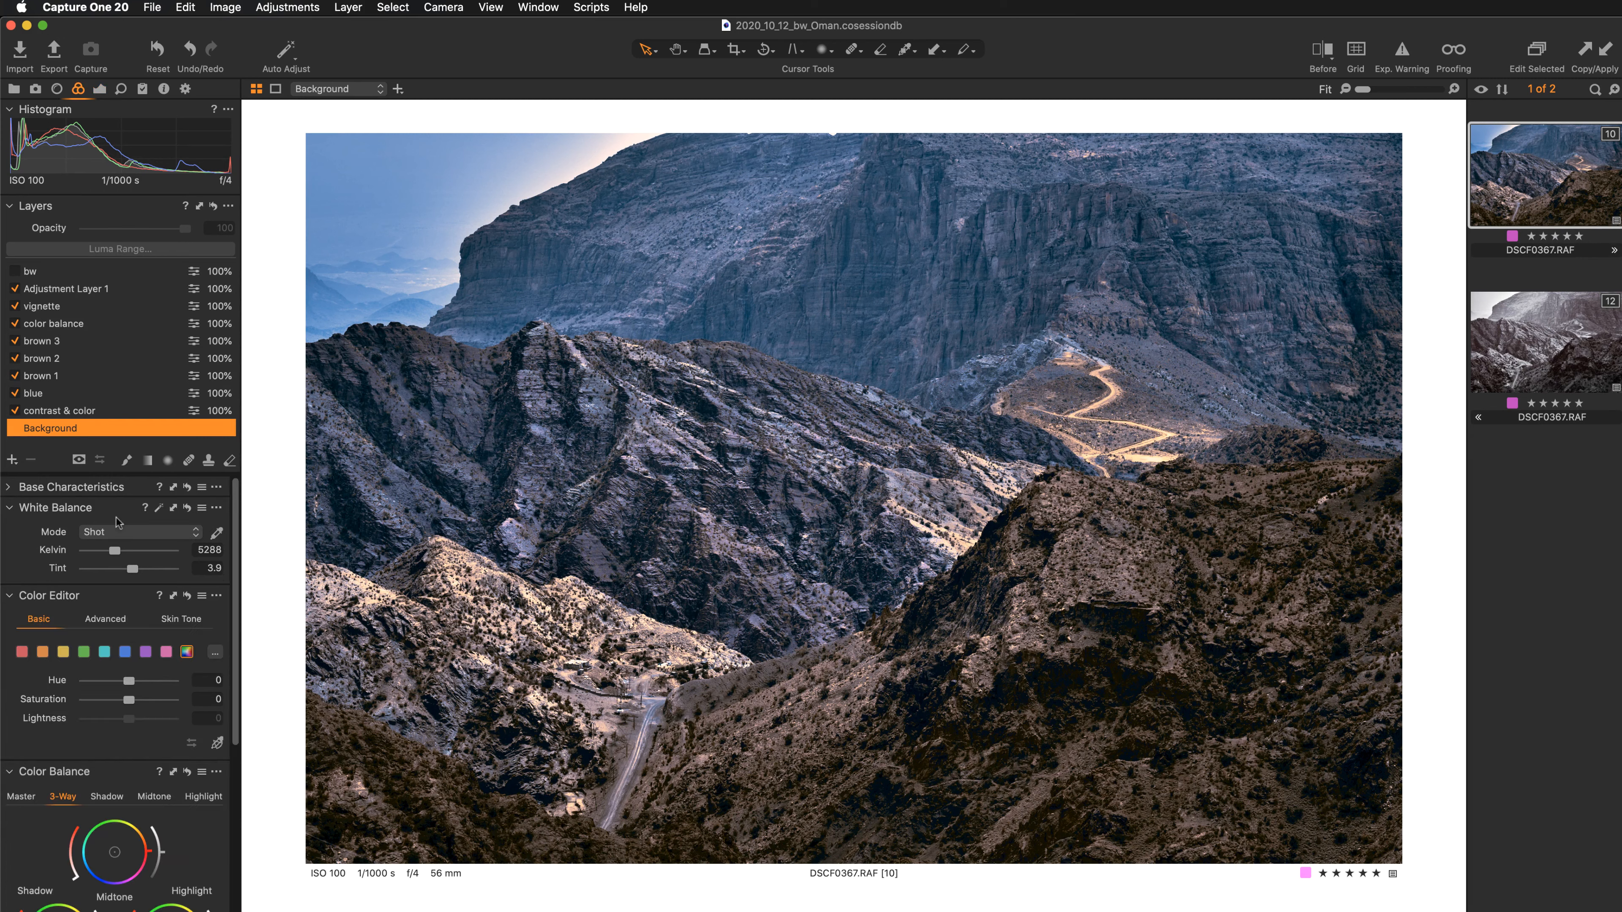
scroll(117, 524, "down", 5)
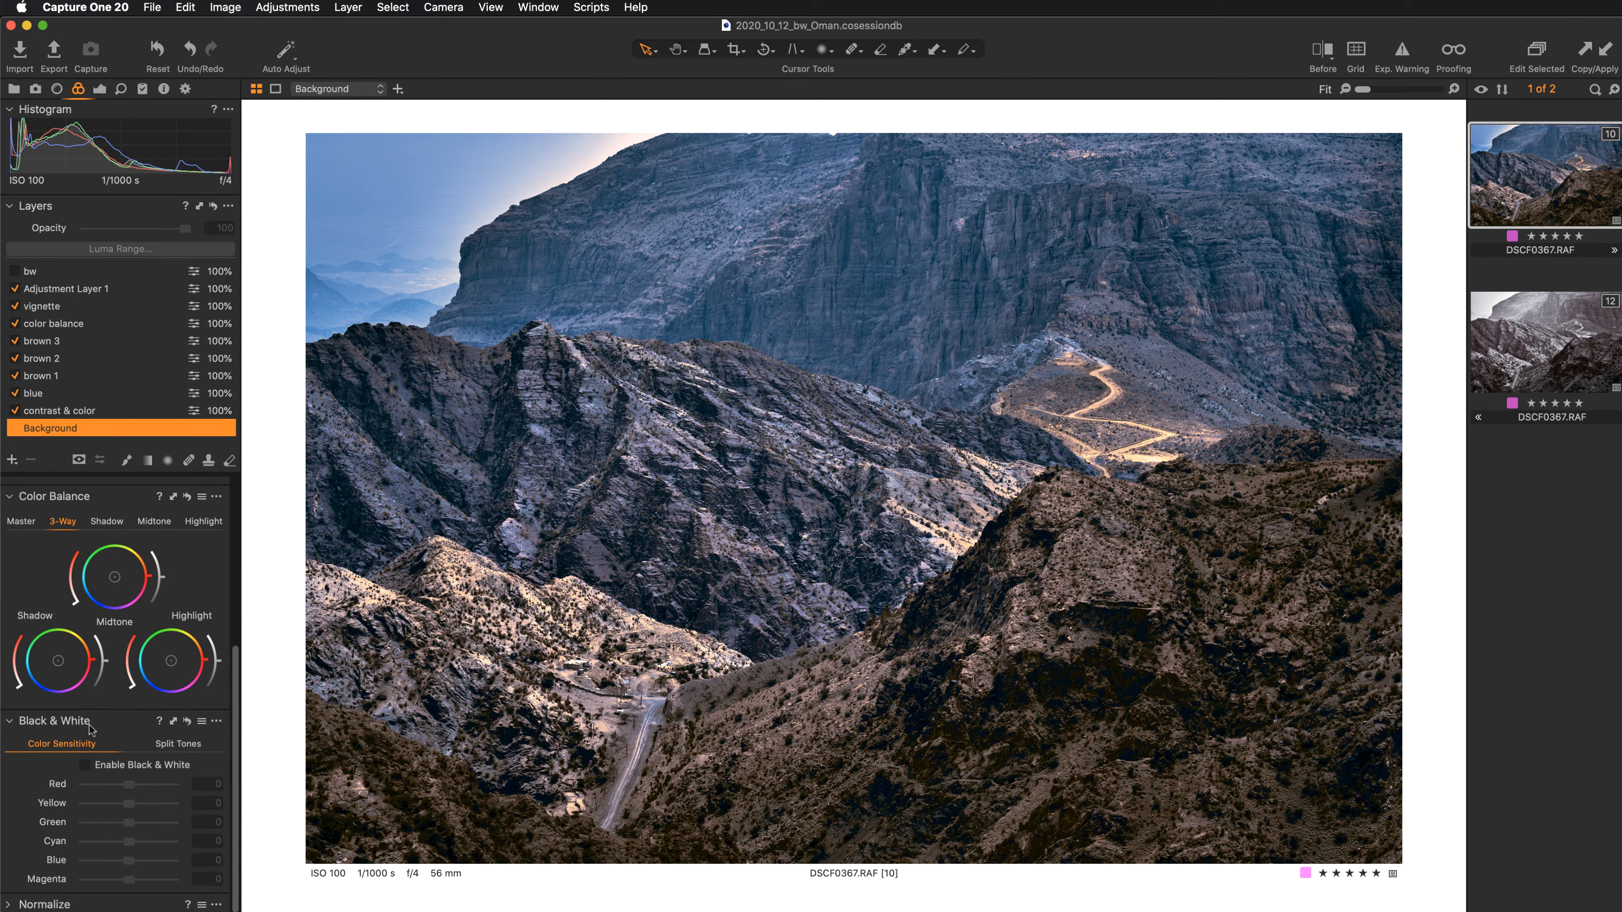
left_click(85, 766)
left_click(86, 765)
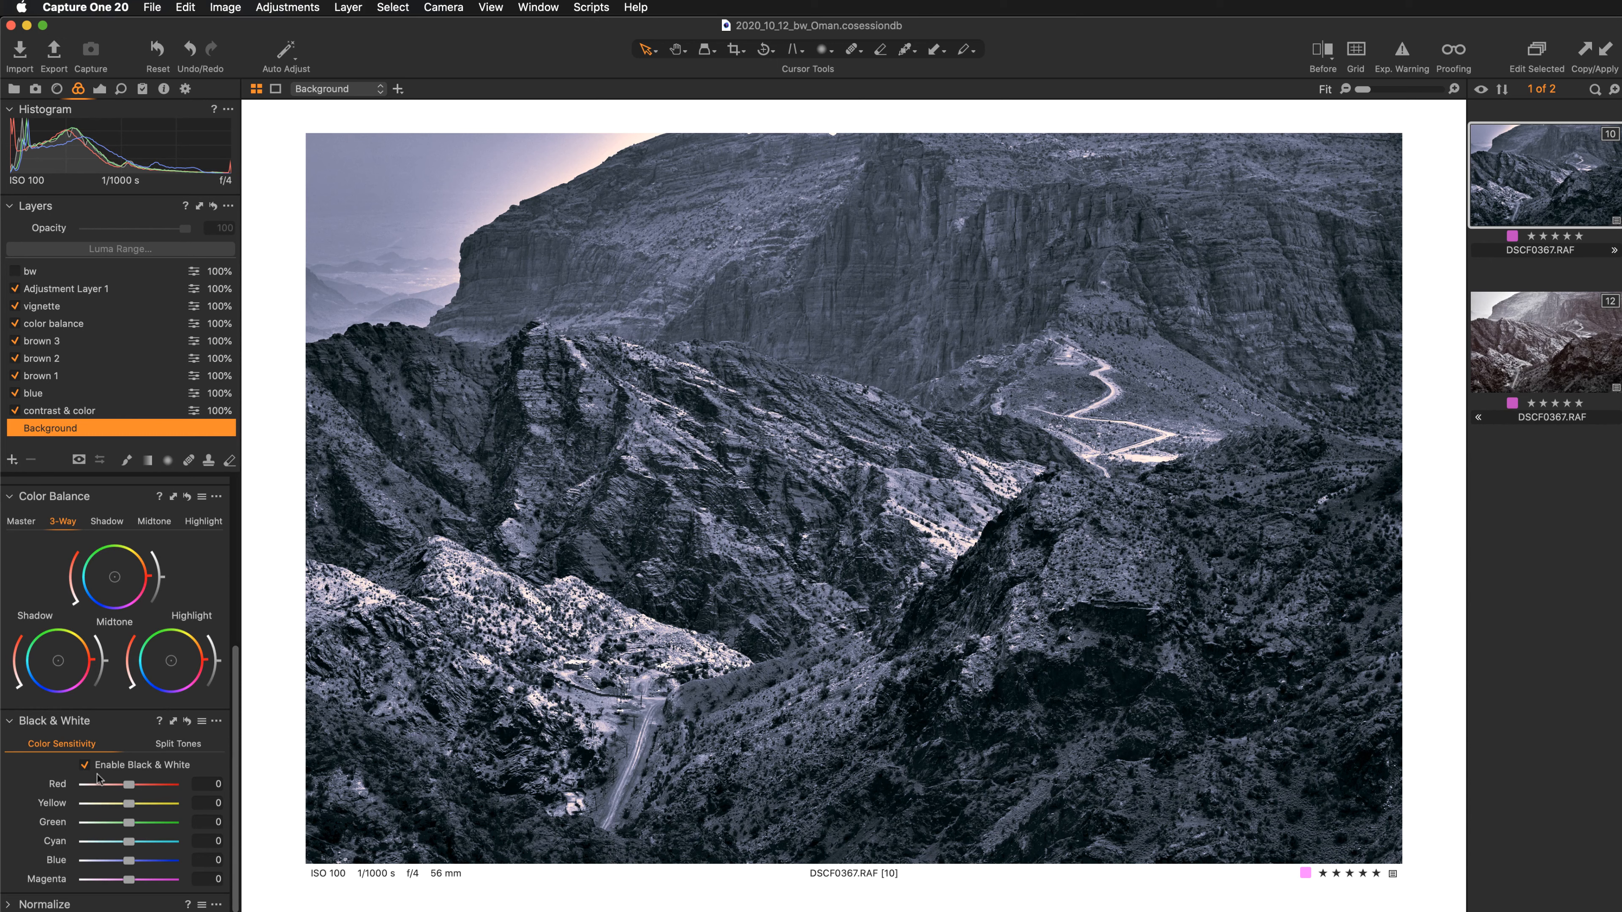
left_click(84, 765)
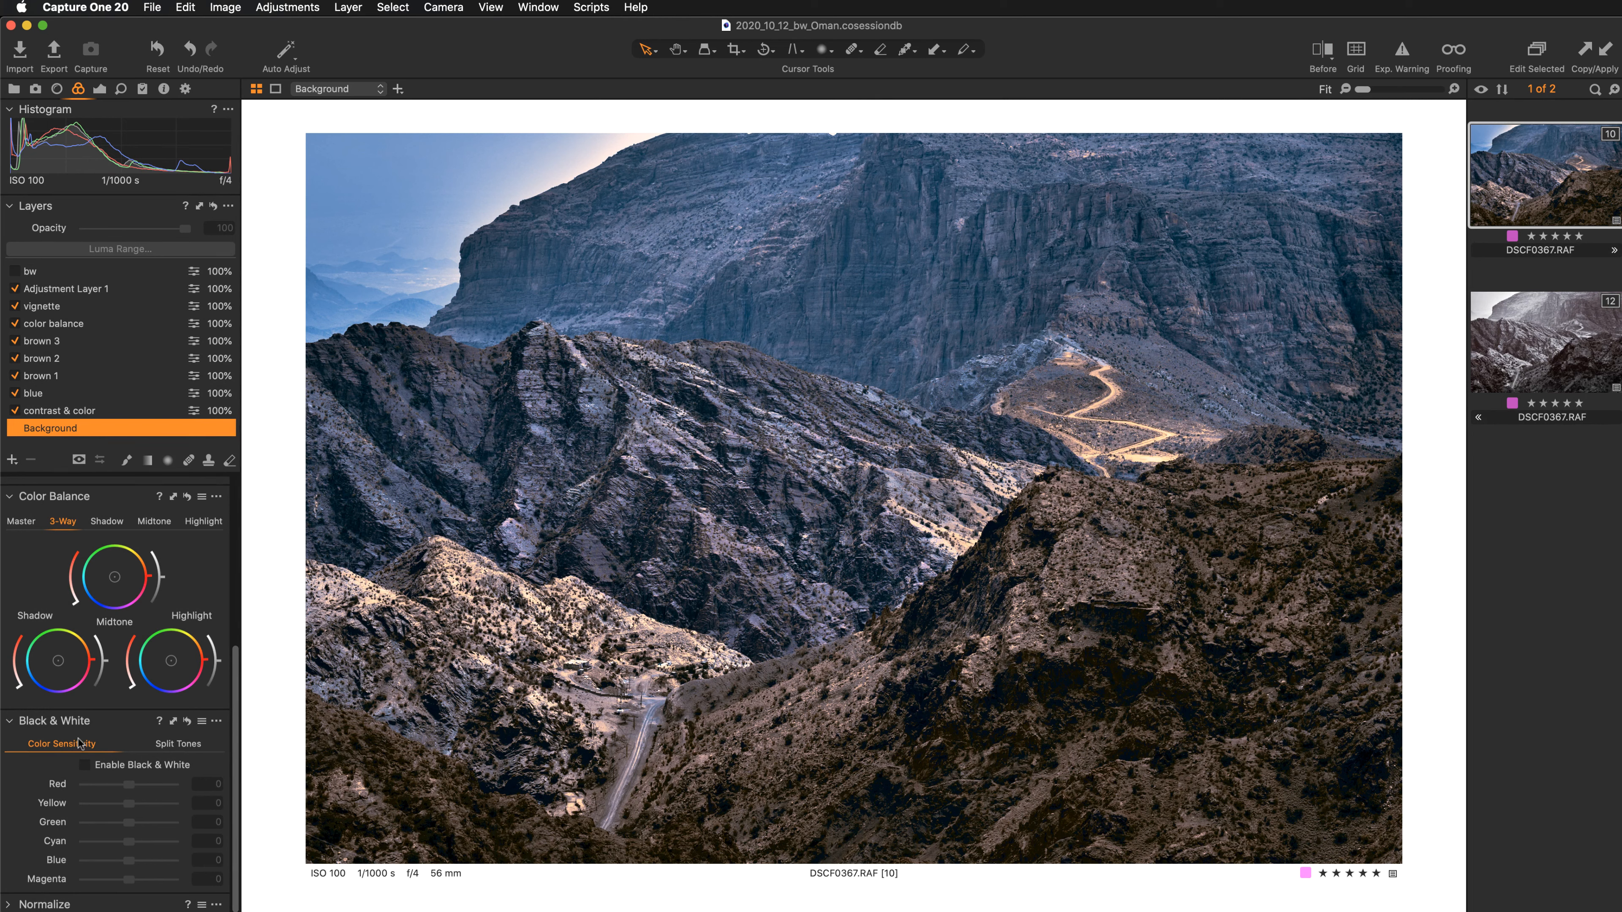
left_click(86, 767)
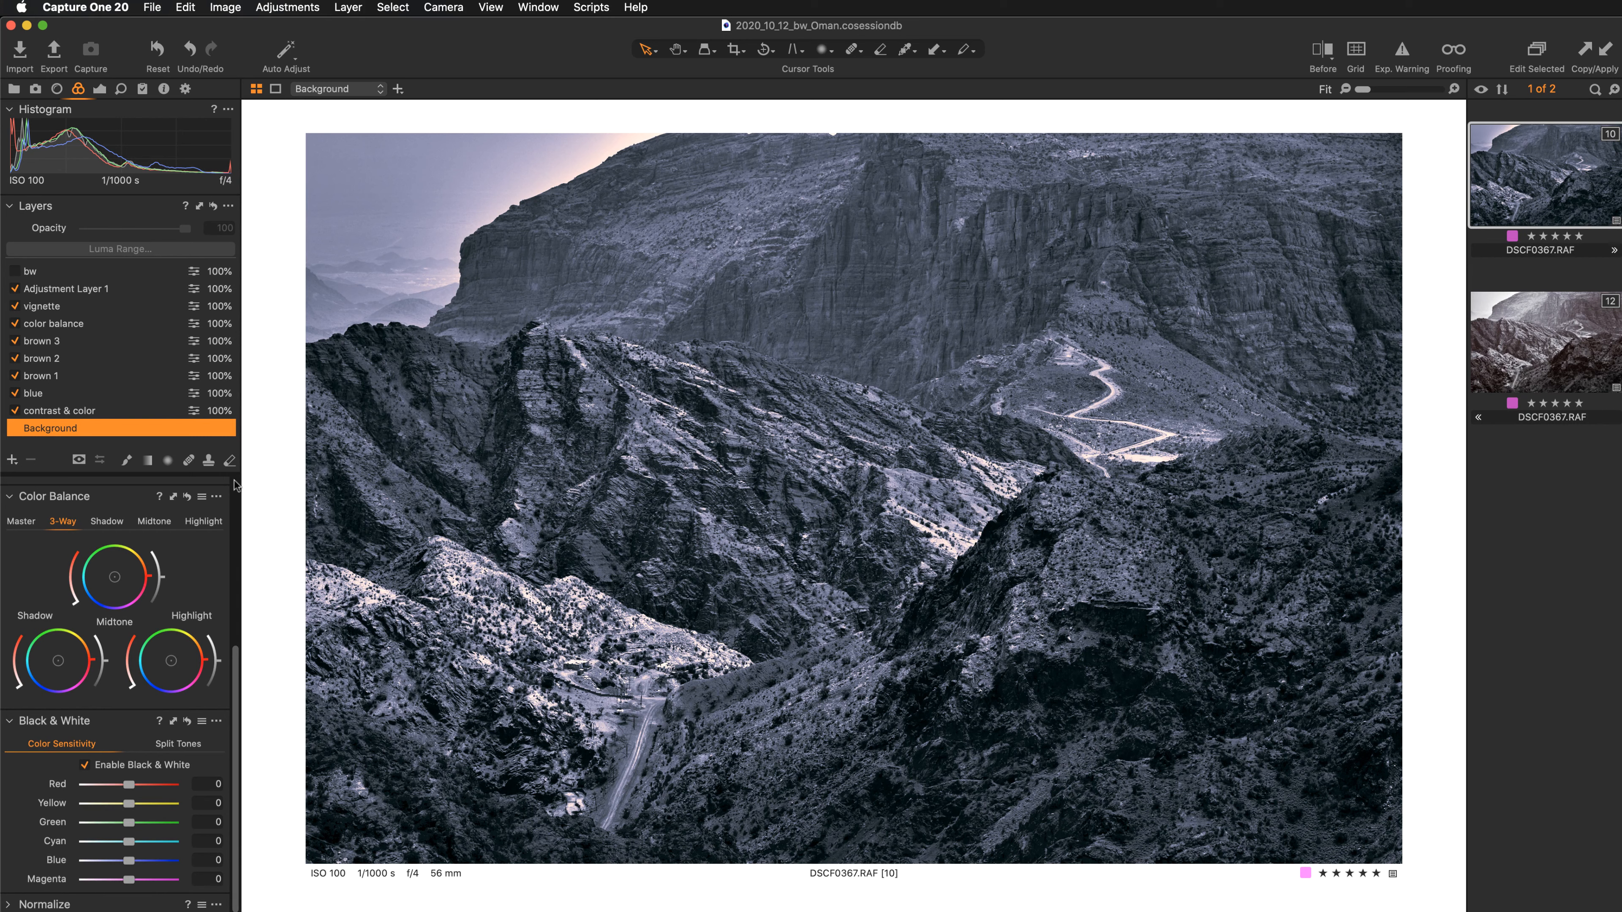
- Inspect the color balance settings of the blue, color balance, and contrast & color layers
left_click(47, 396)
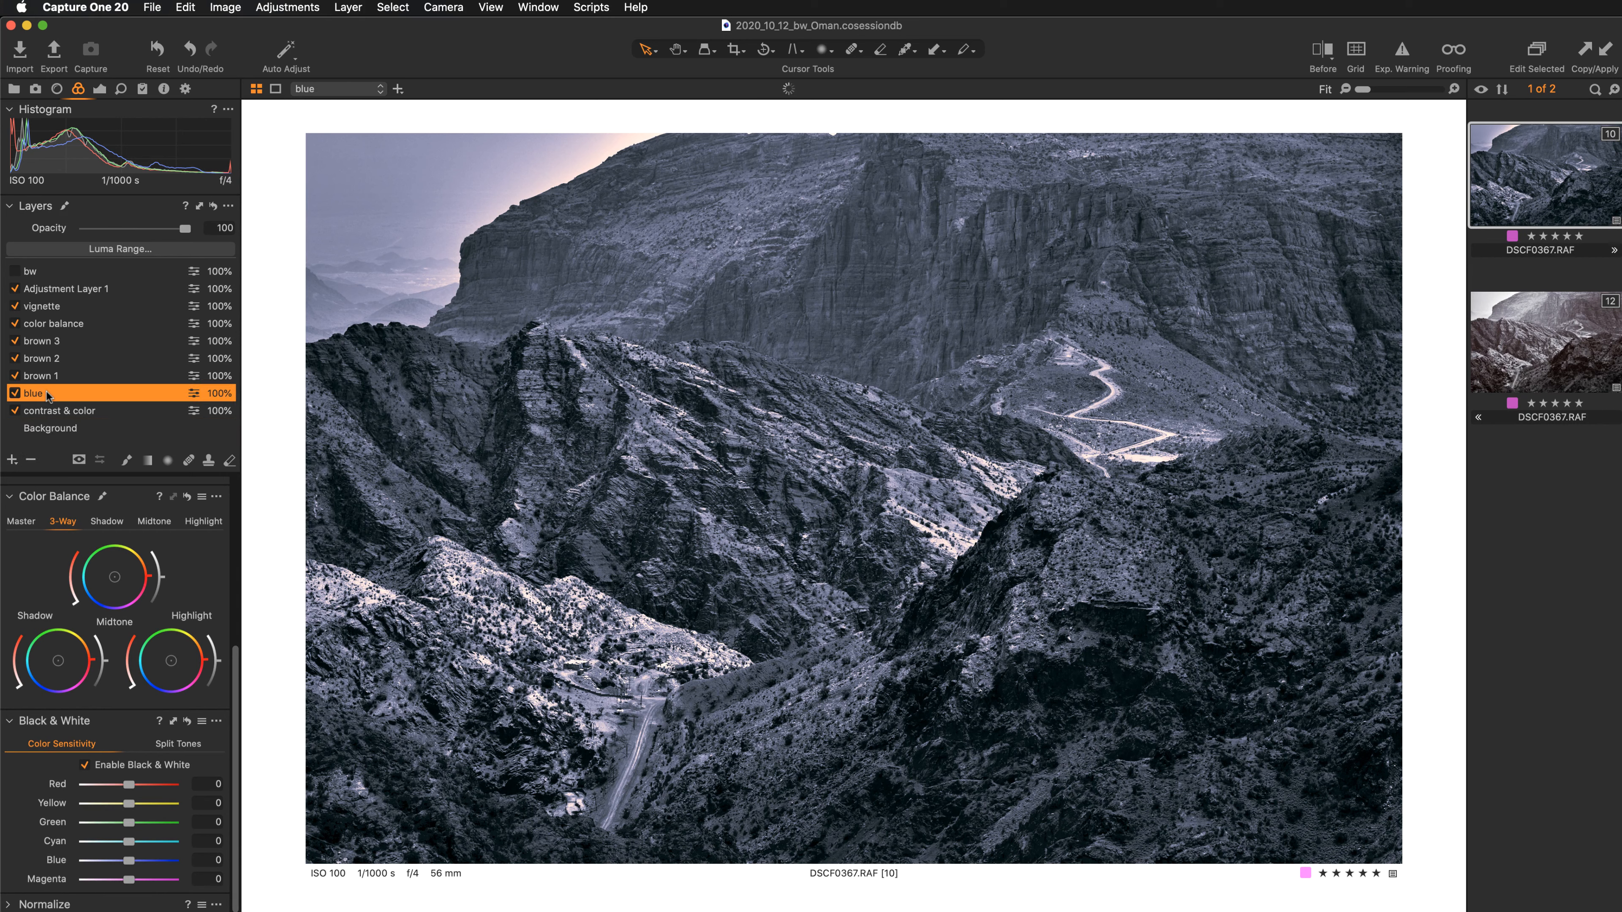
left_click(56, 326)
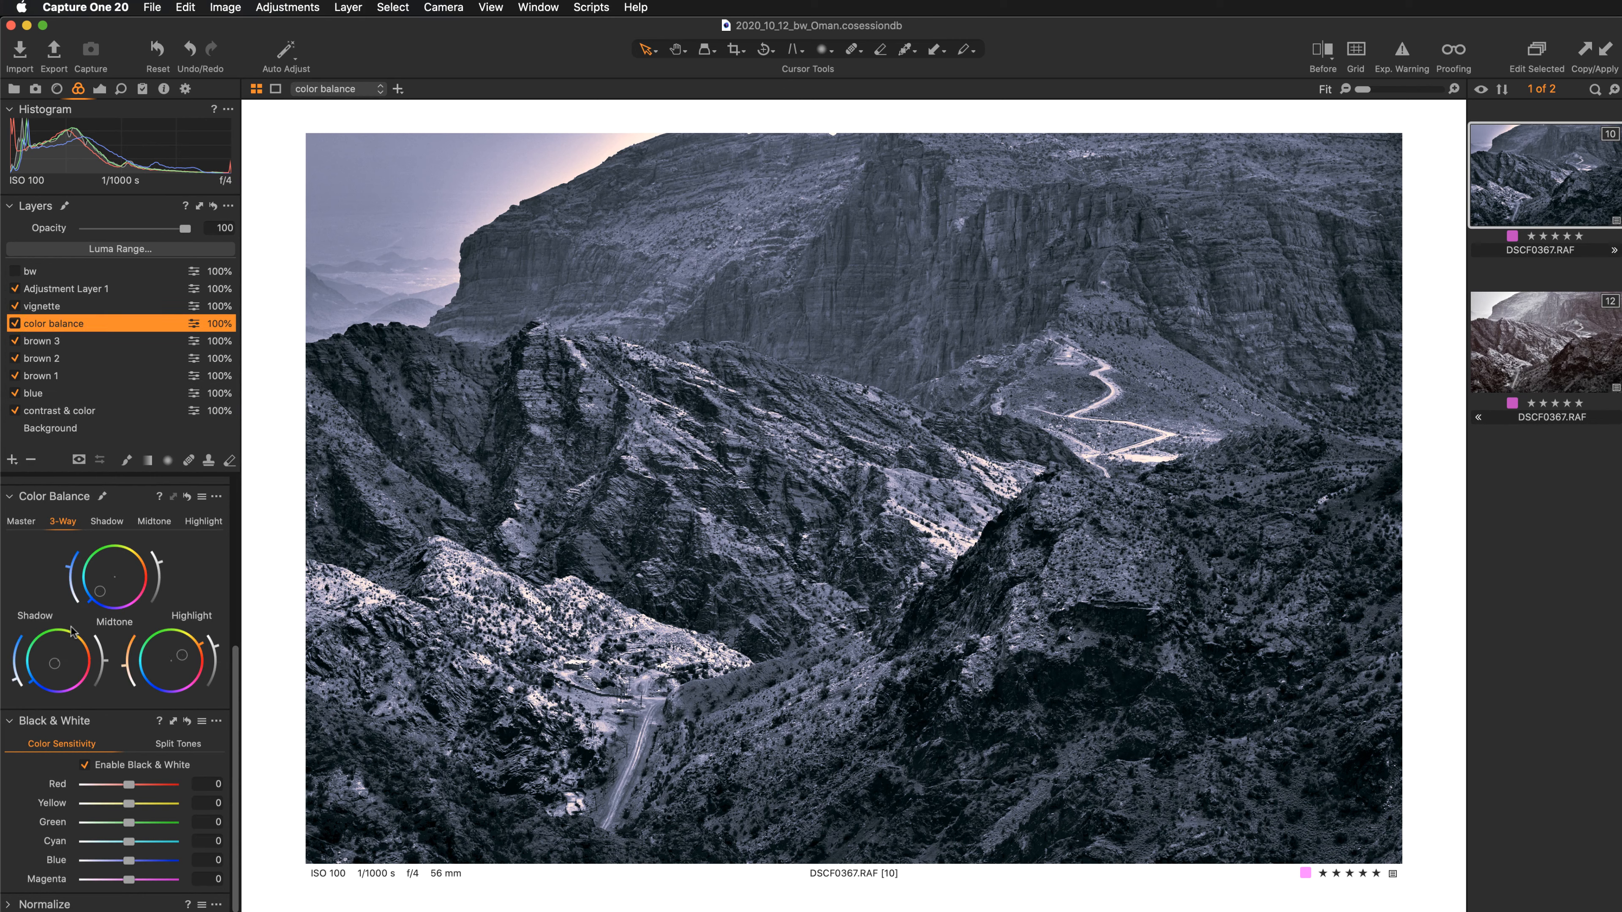
left_click(83, 415)
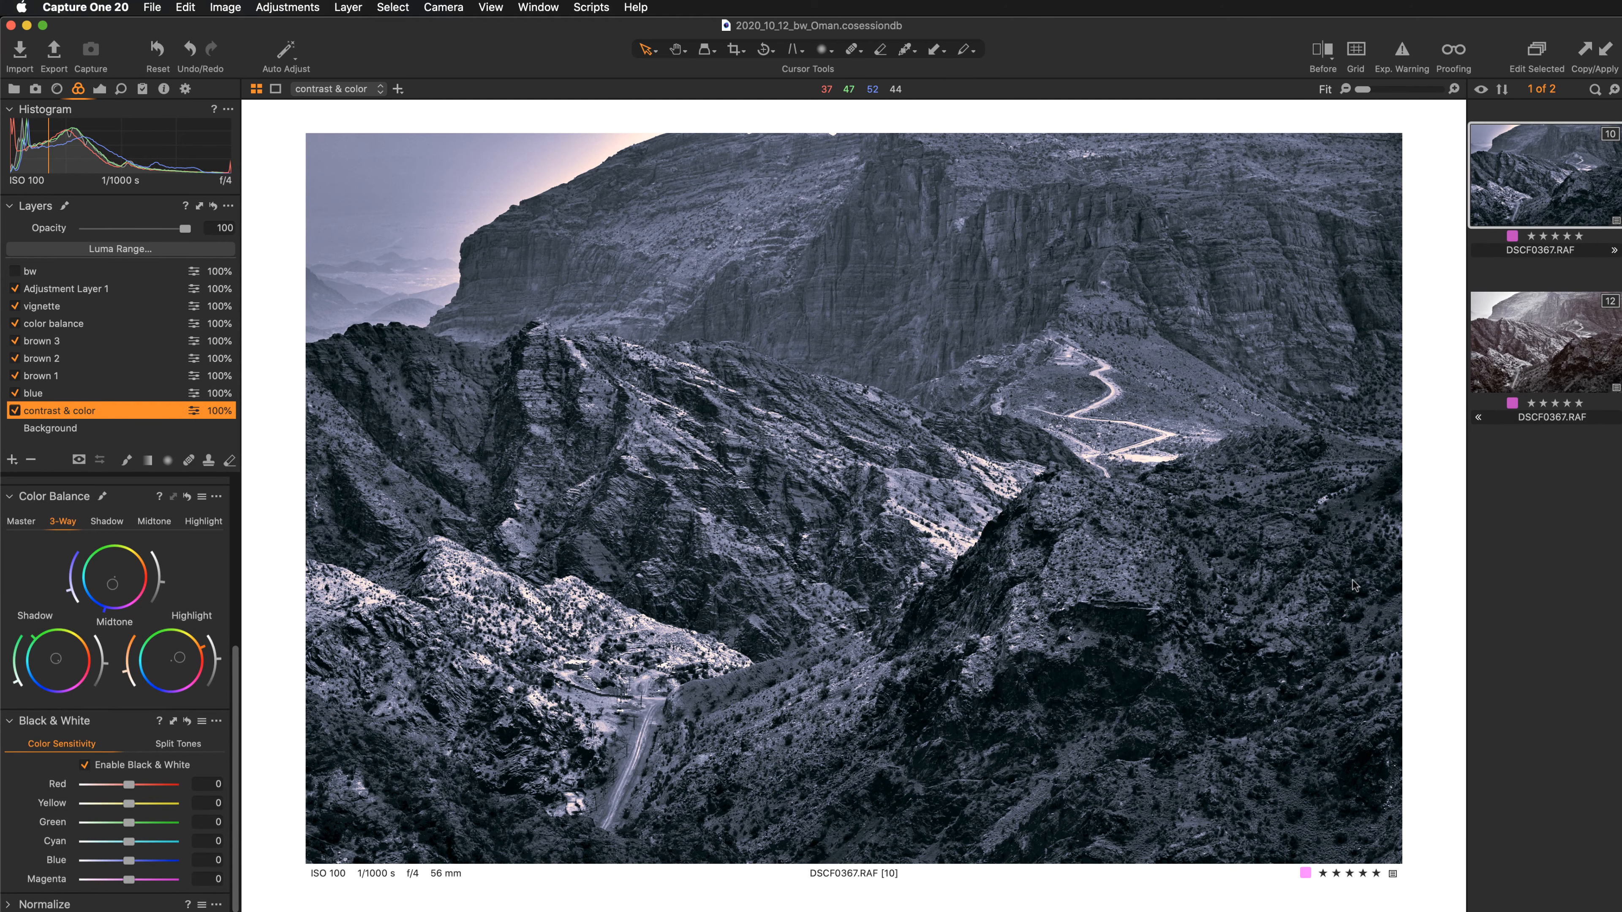
- Check the unedited original in the Before view, and turn off the tint layer of variant 12
key("y")
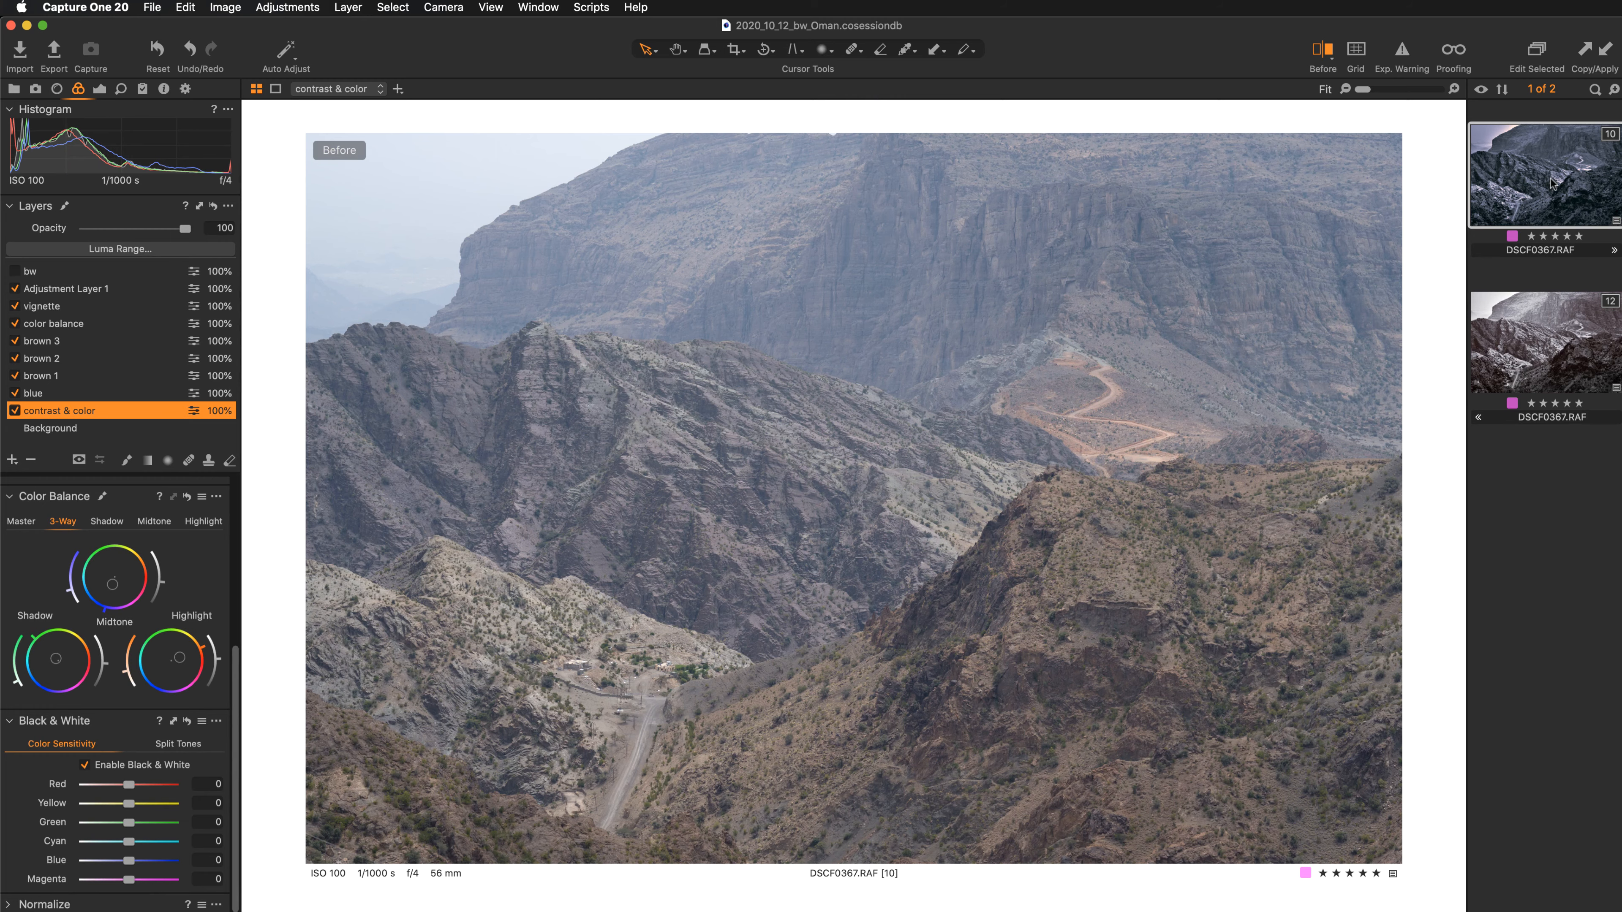
left_click(1539, 303)
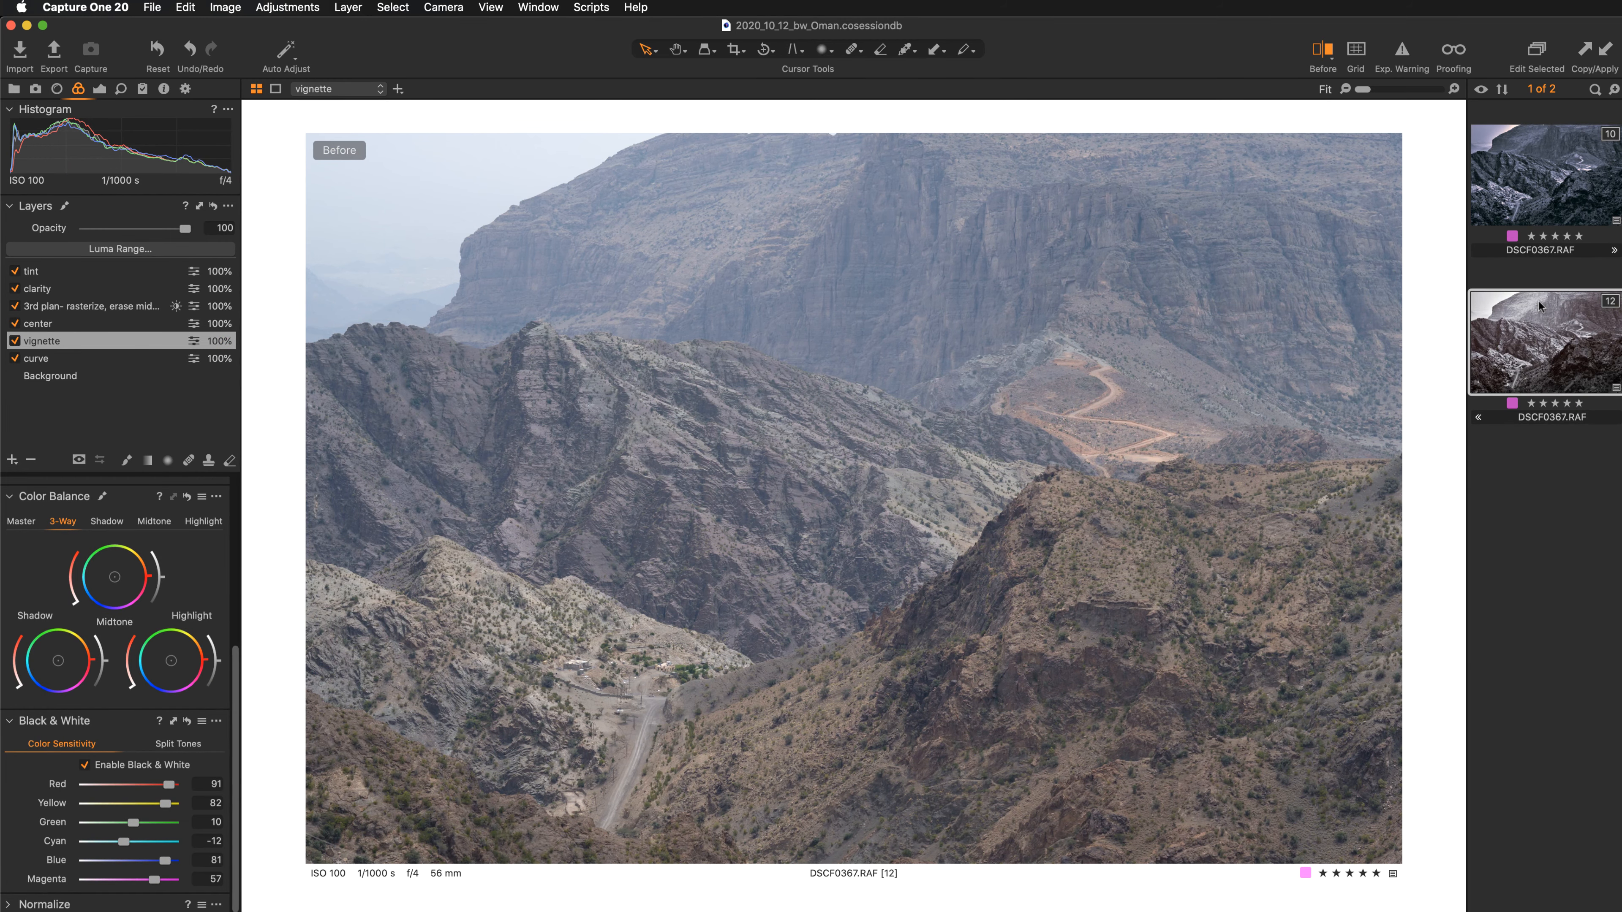
key("y")
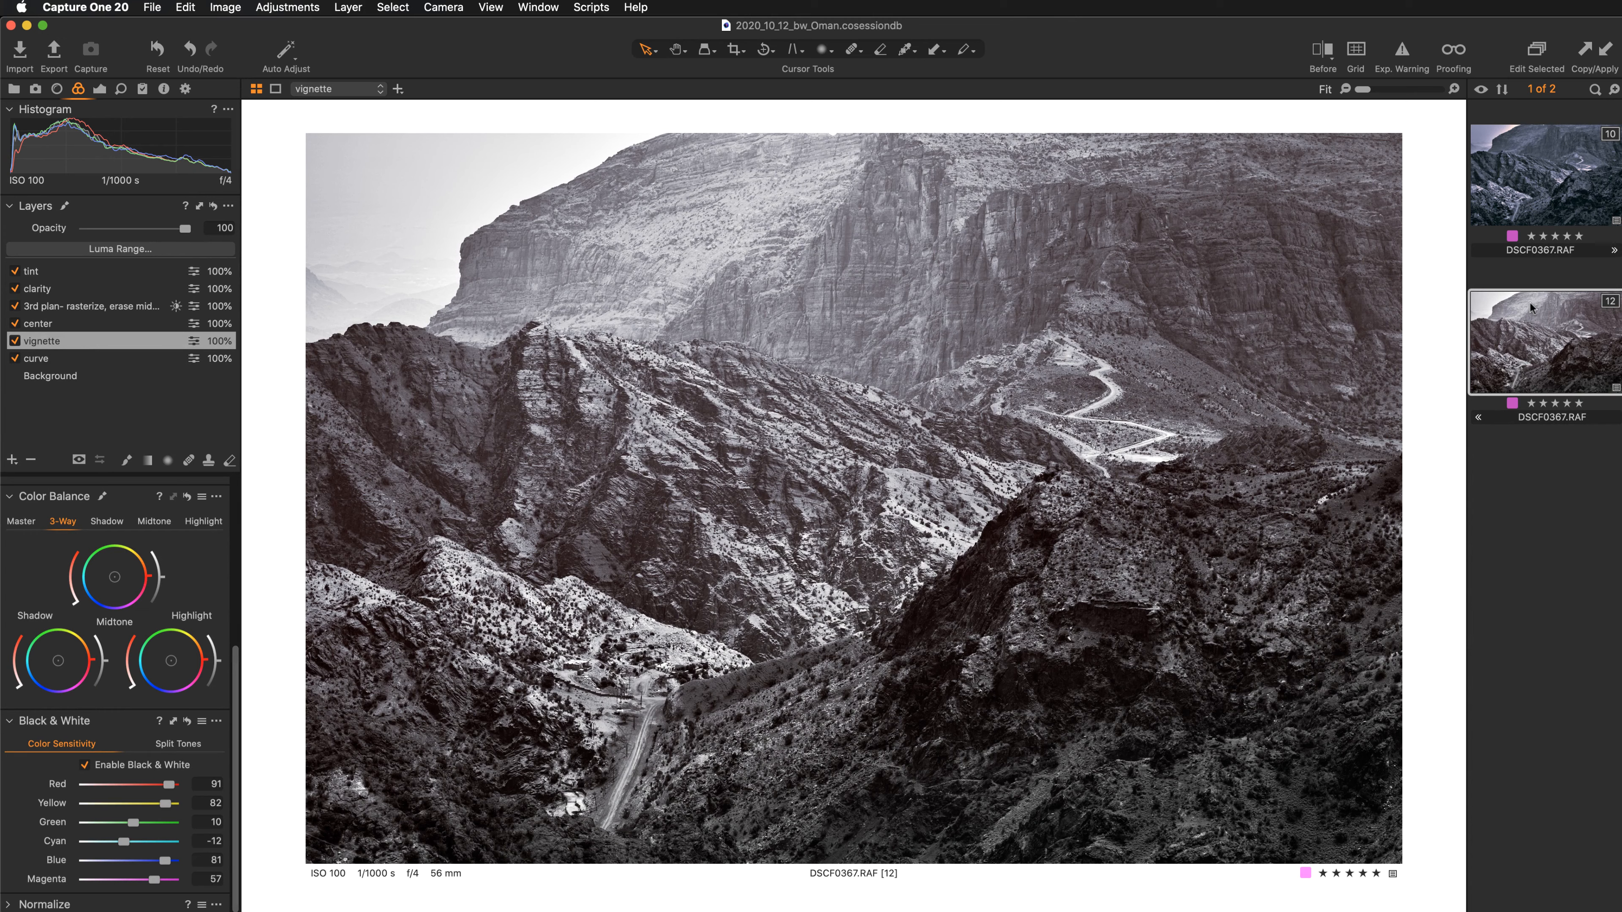
left_click(15, 272)
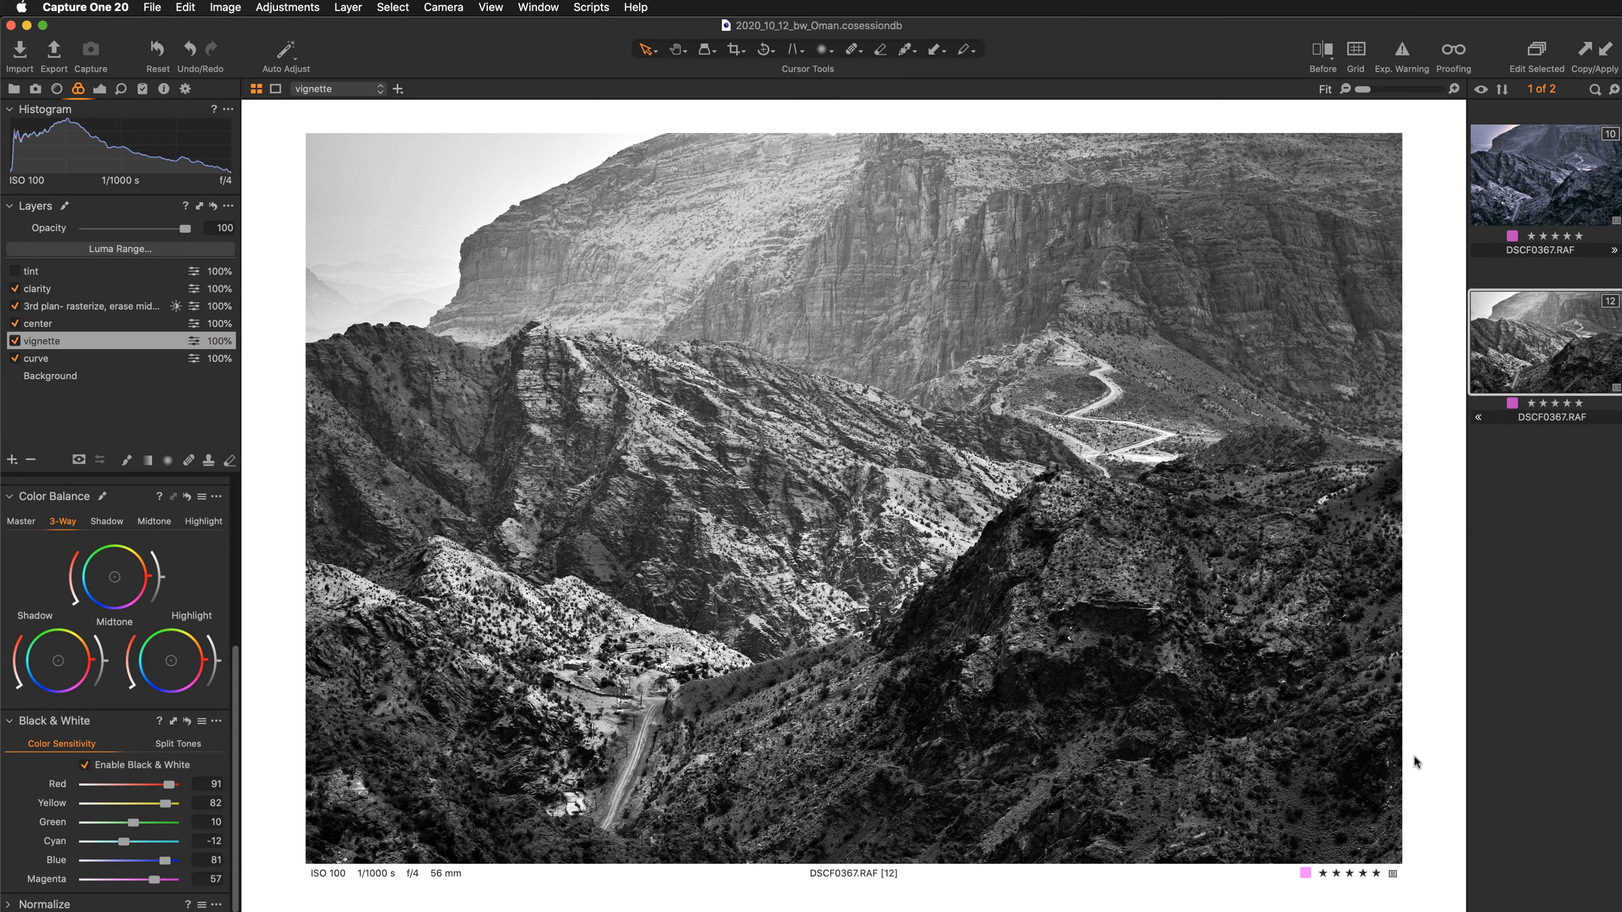
- Compare variants 10 and 12 side by side, toggling Black & White off and on for variant 10
left_click(1561, 165, "super")
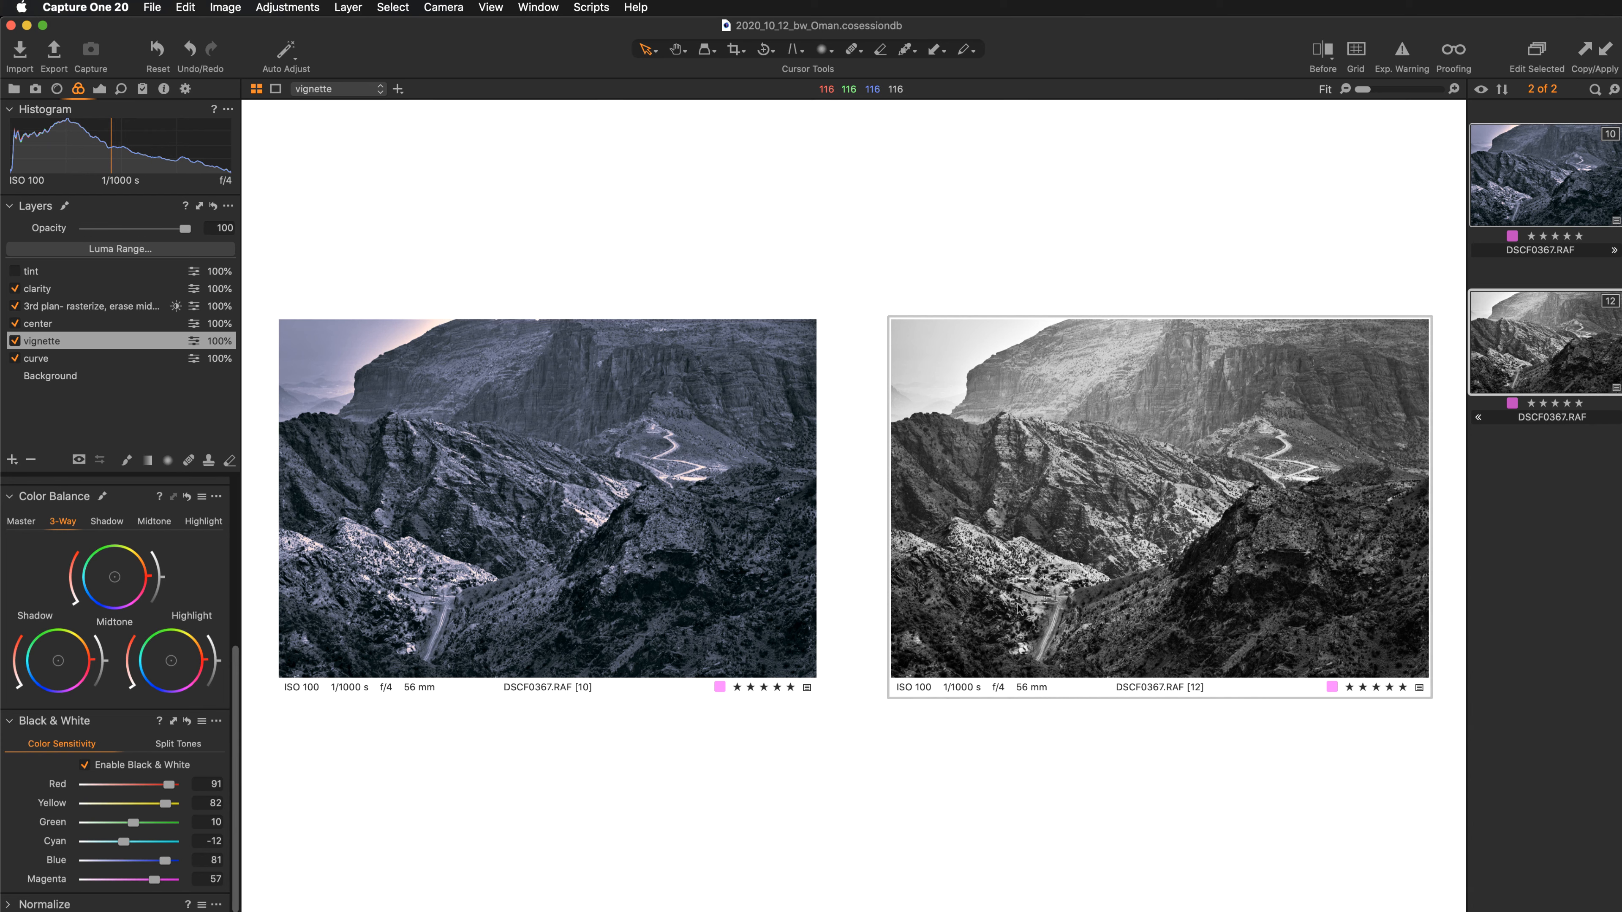
left_click(463, 474)
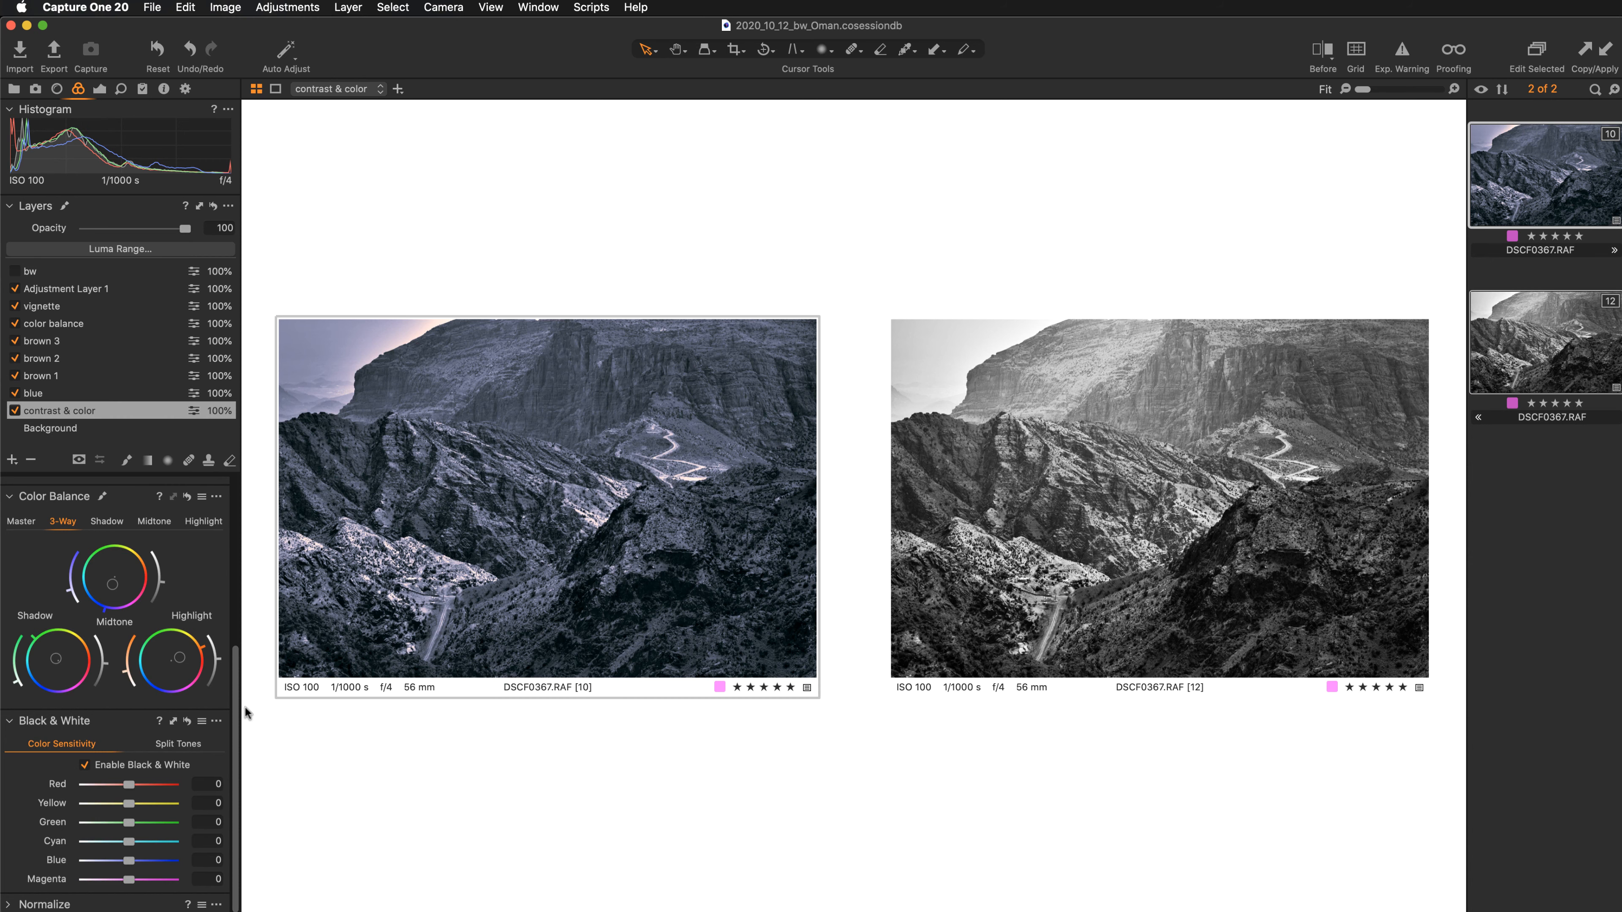
left_click(86, 766)
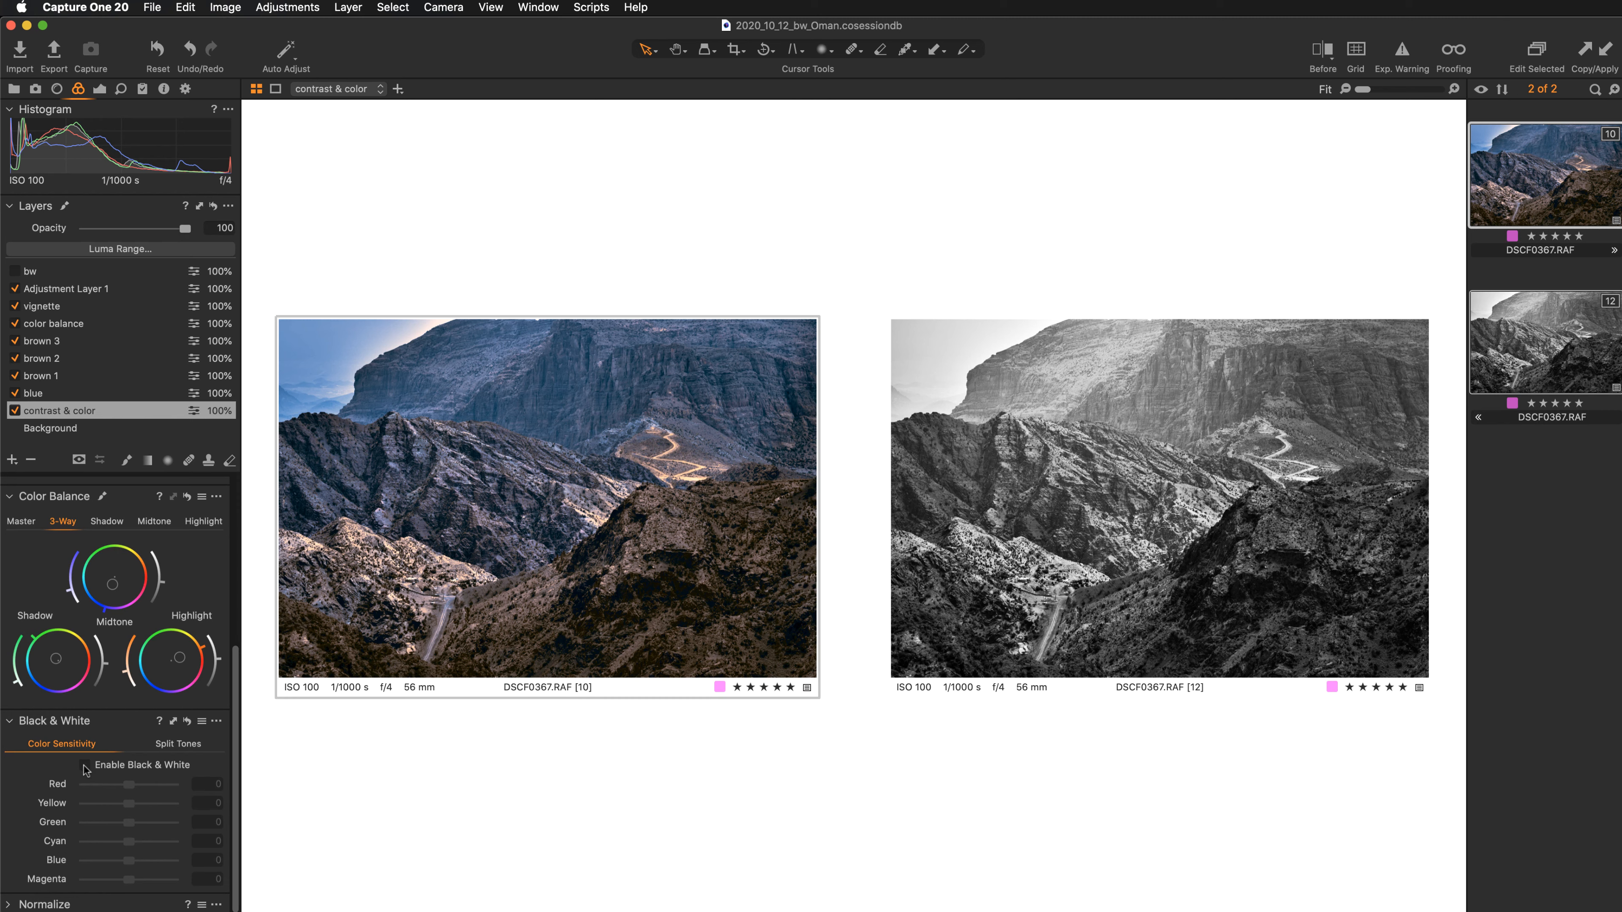
left_click(86, 765)
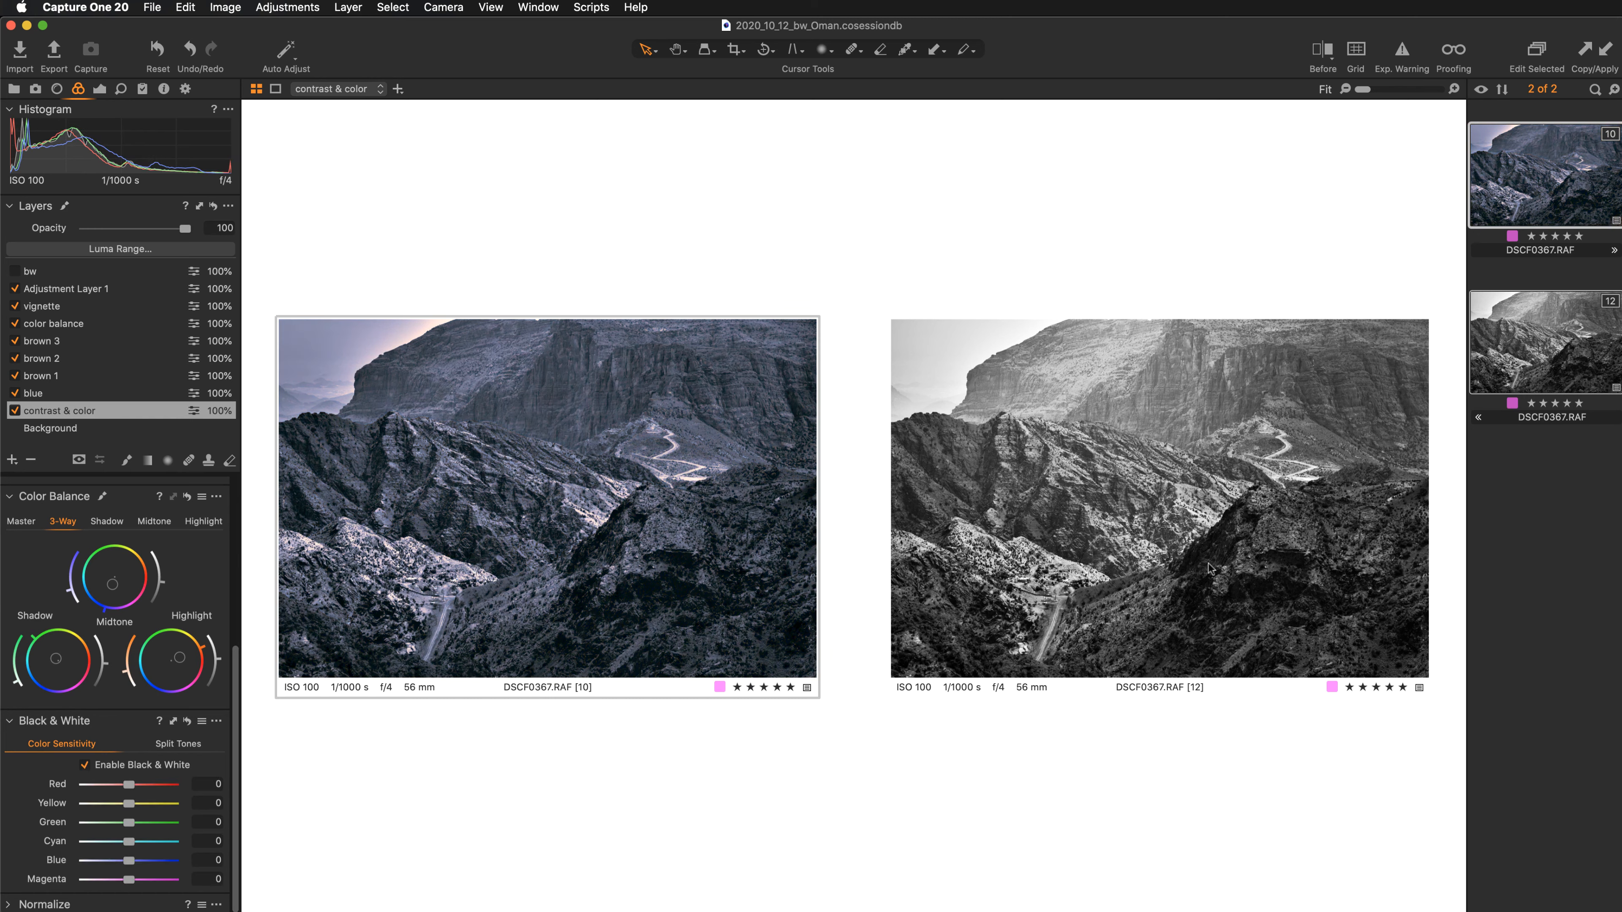
left_click(1540, 326)
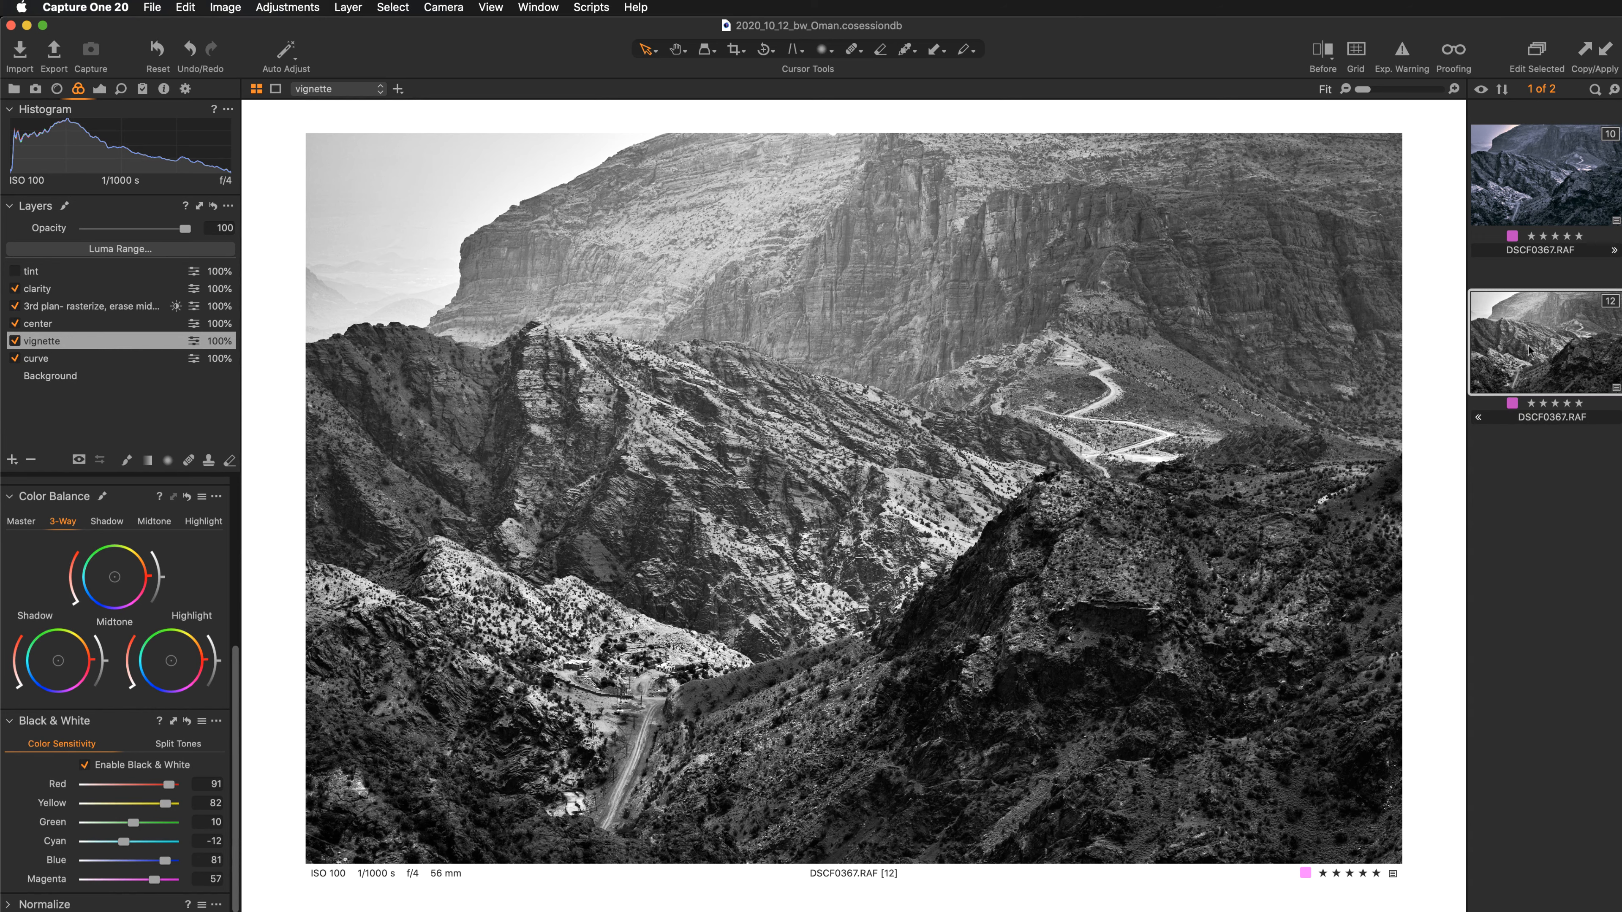
- Clone black-and-white variant 12 and reset all adjustments on the clone
right_click(1060, 448)
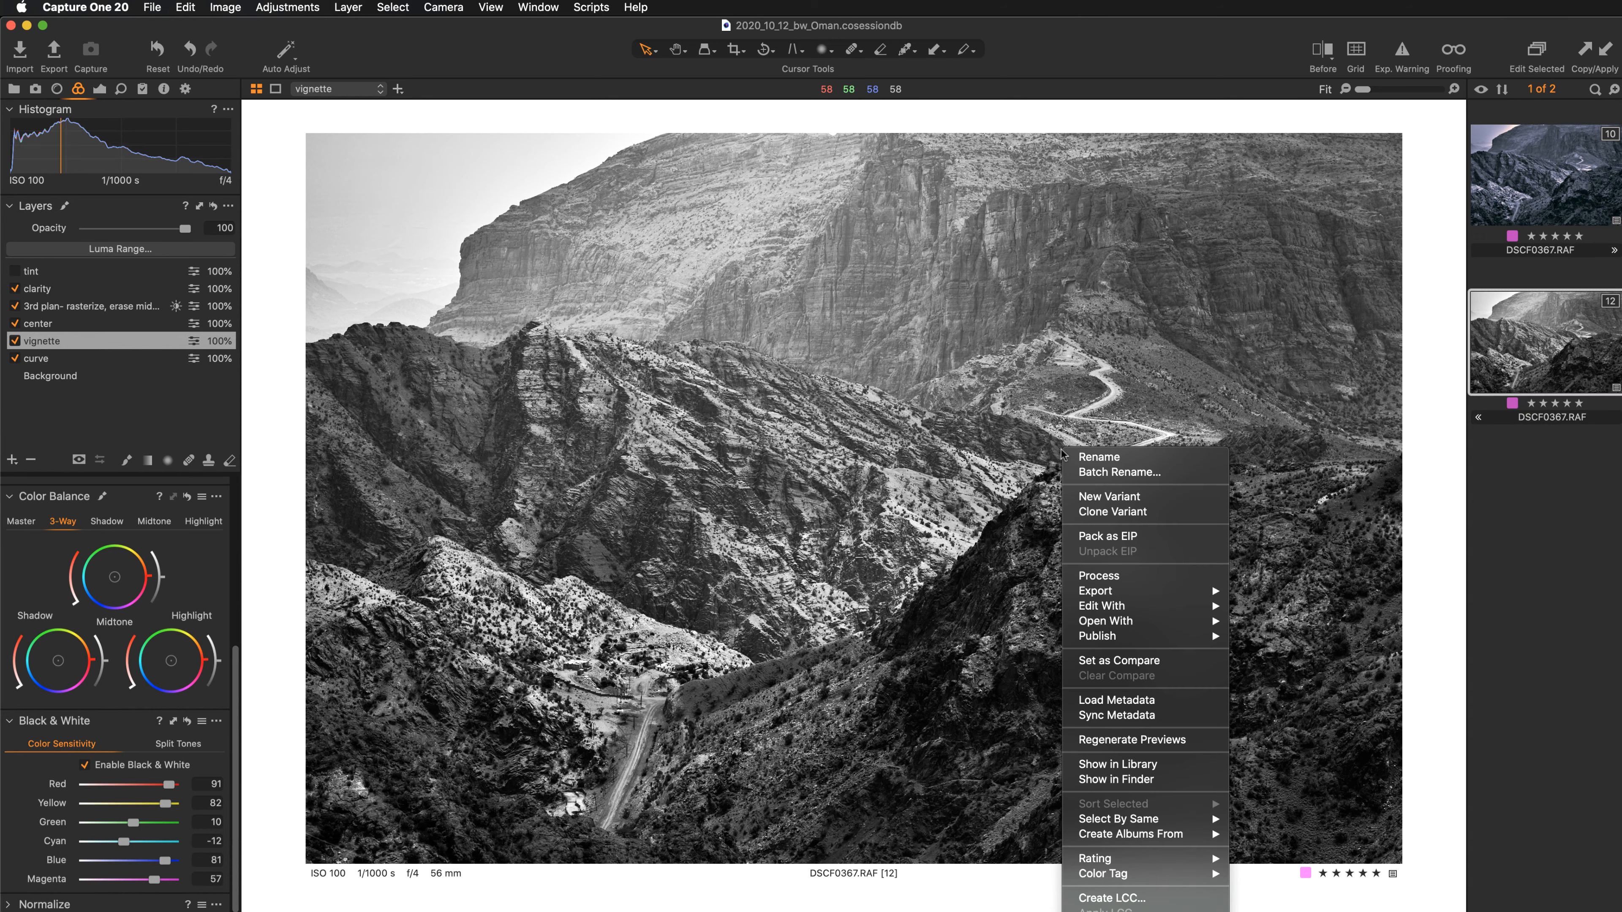
left_click(1113, 508)
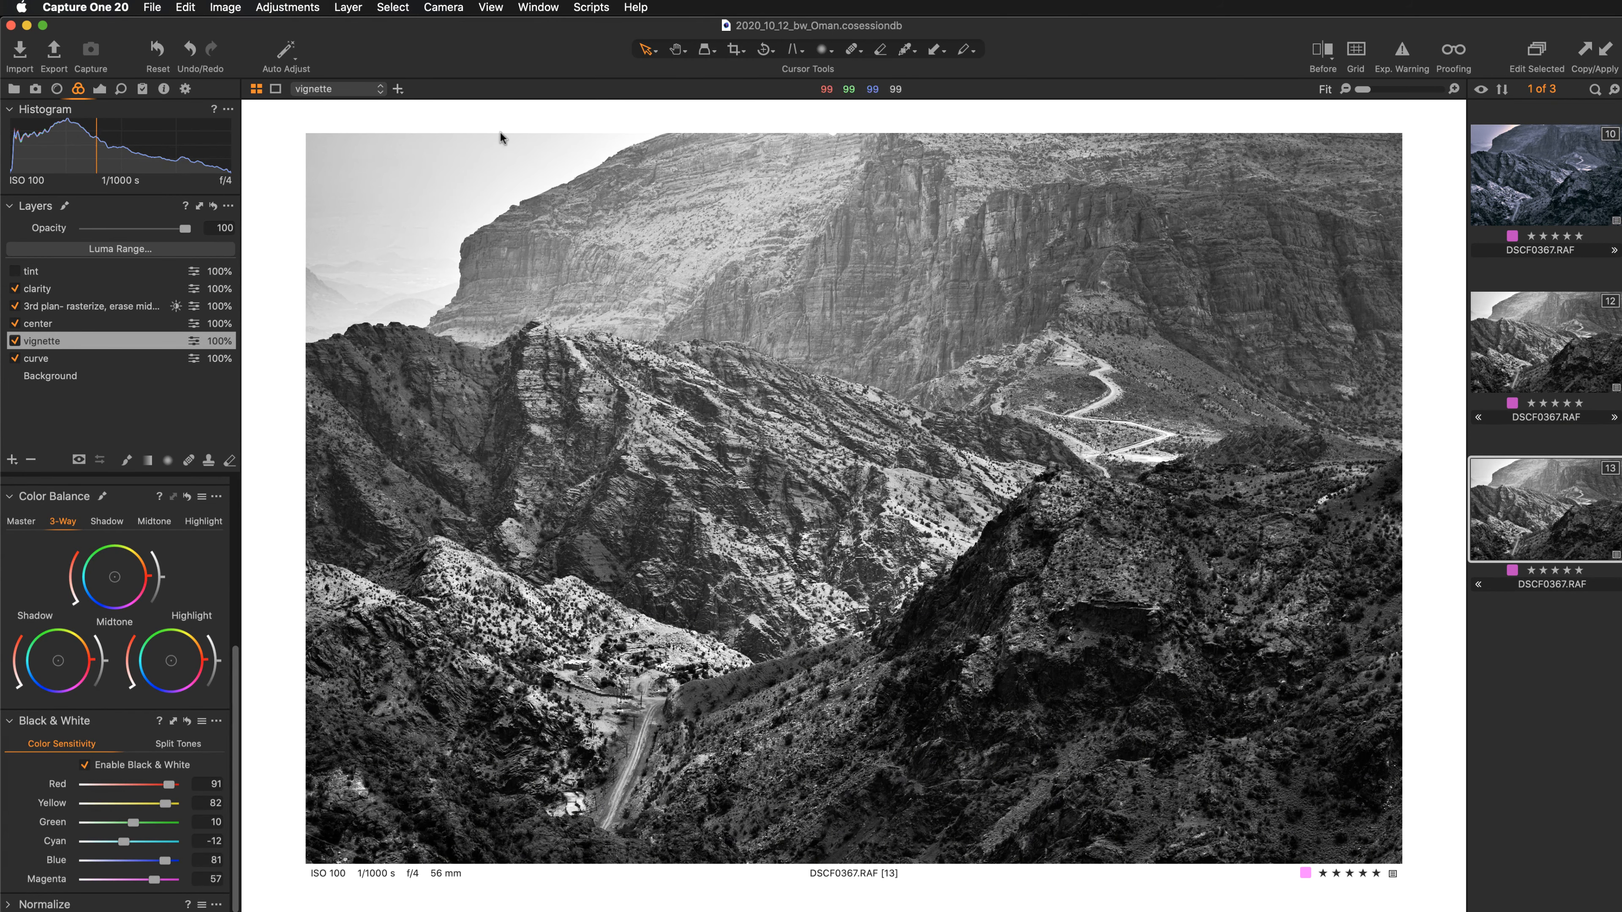
left_click(158, 51)
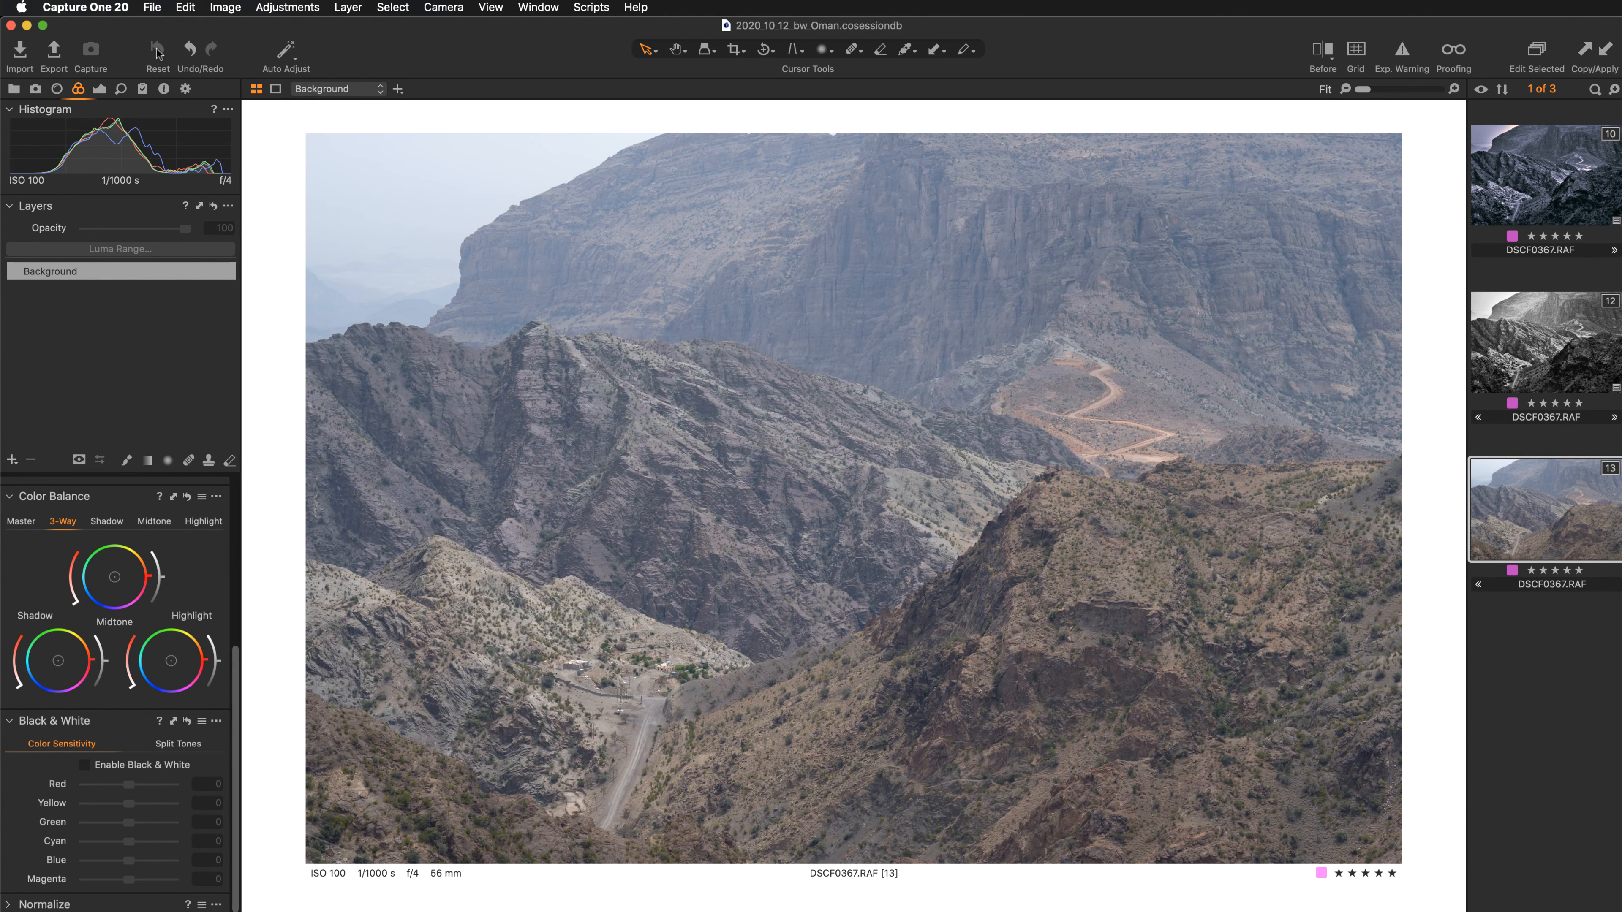
- Hide the browser and enable Black & White on the Background layer of variant 13
key("super+b")
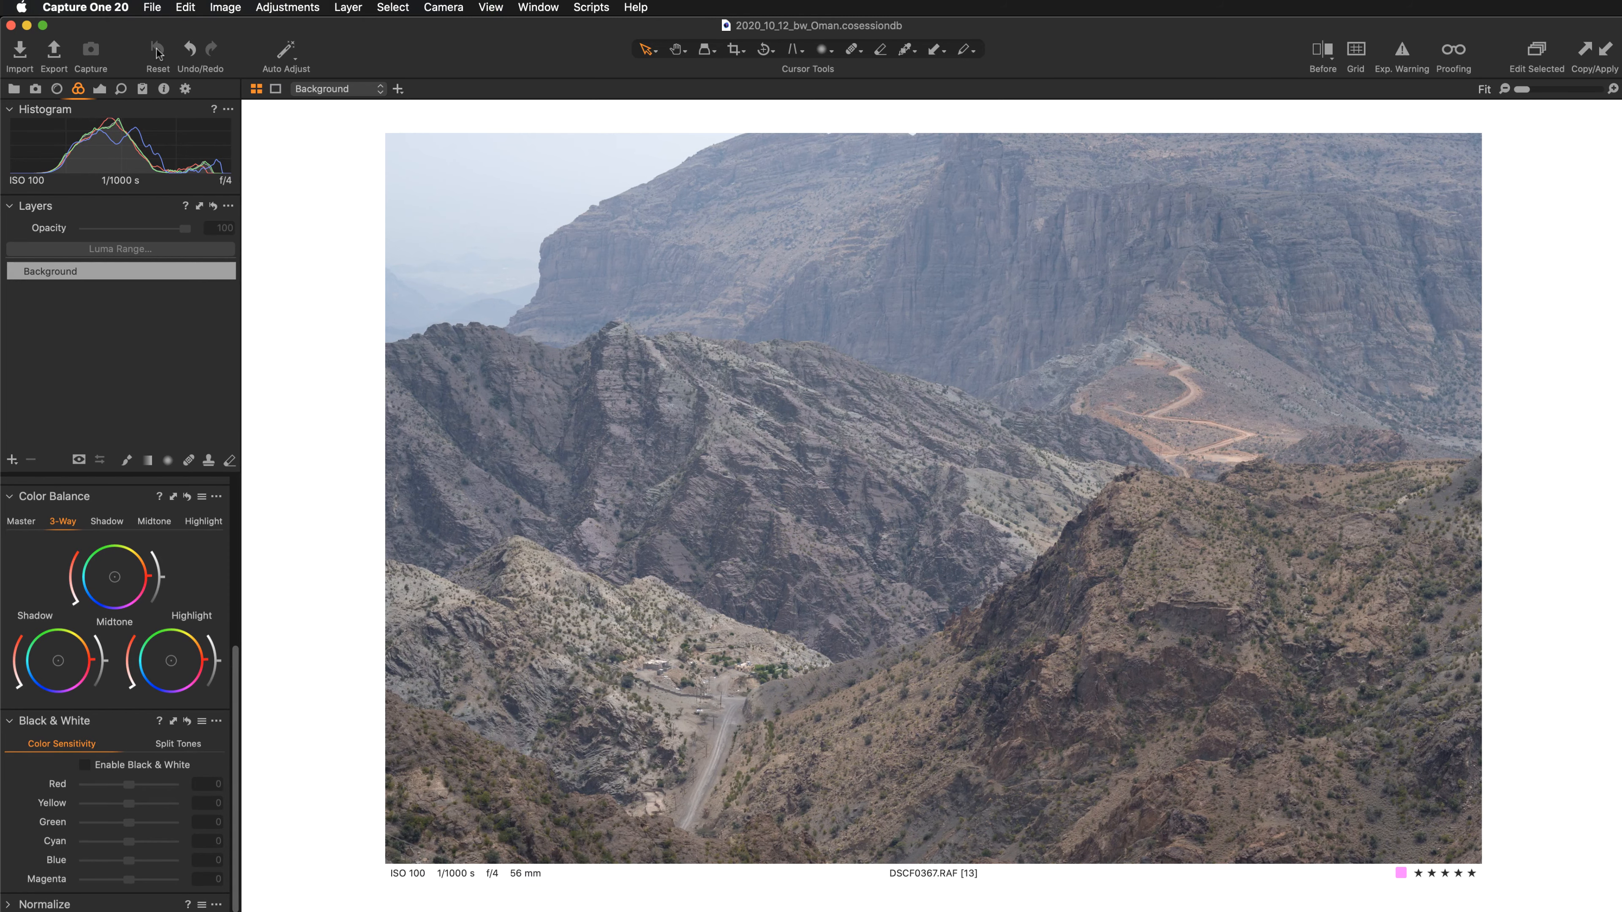
left_click(100, 90)
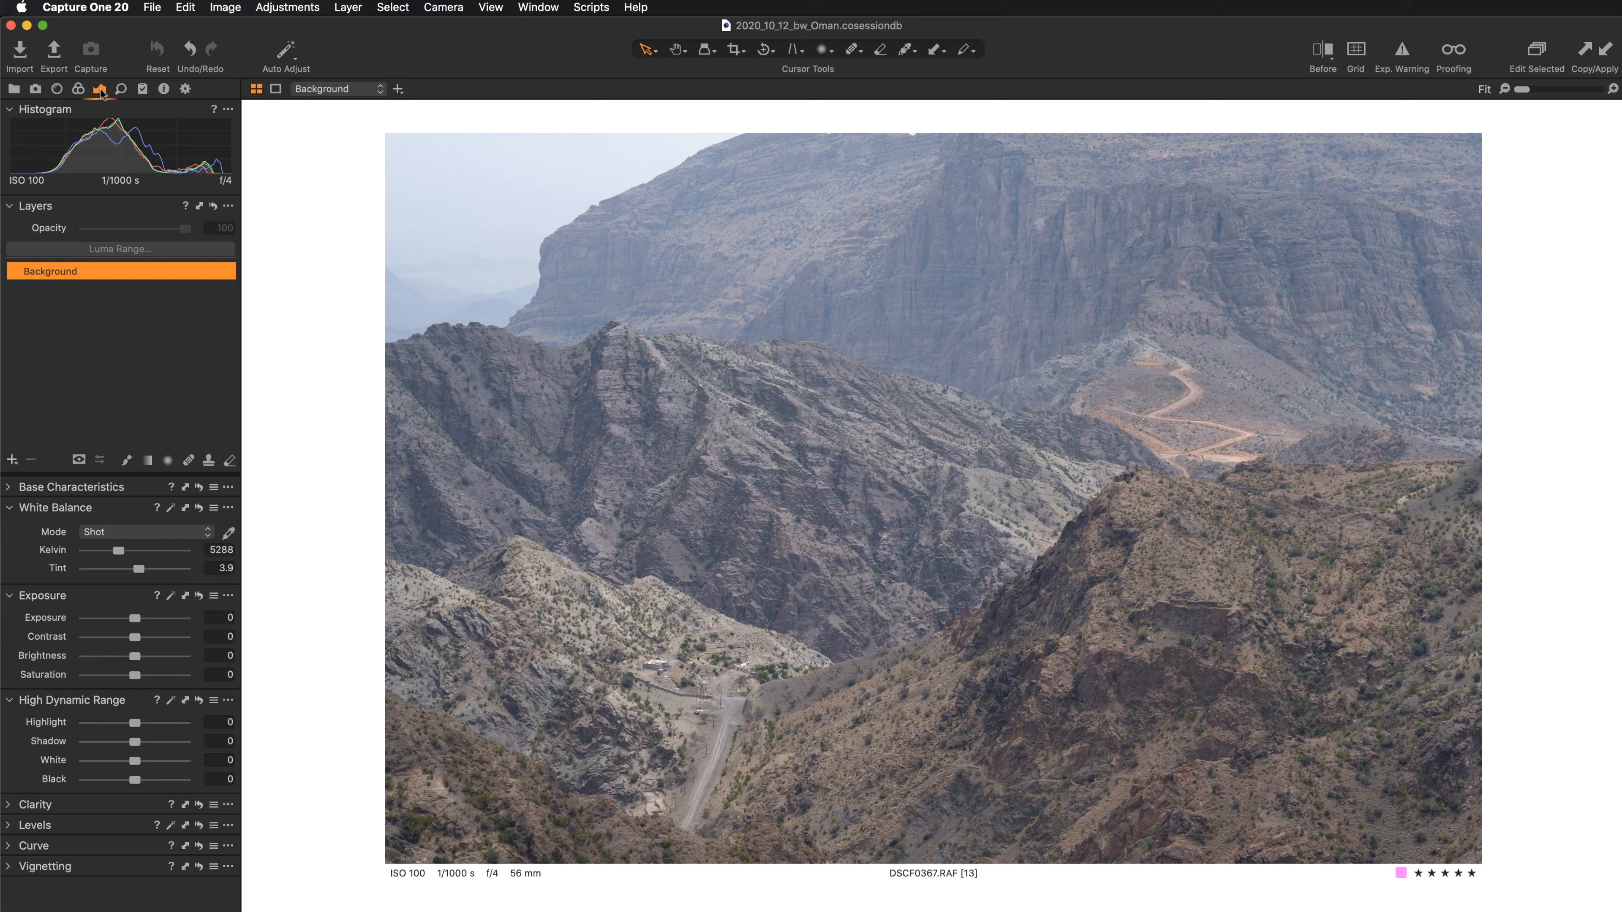
left_click(78, 90)
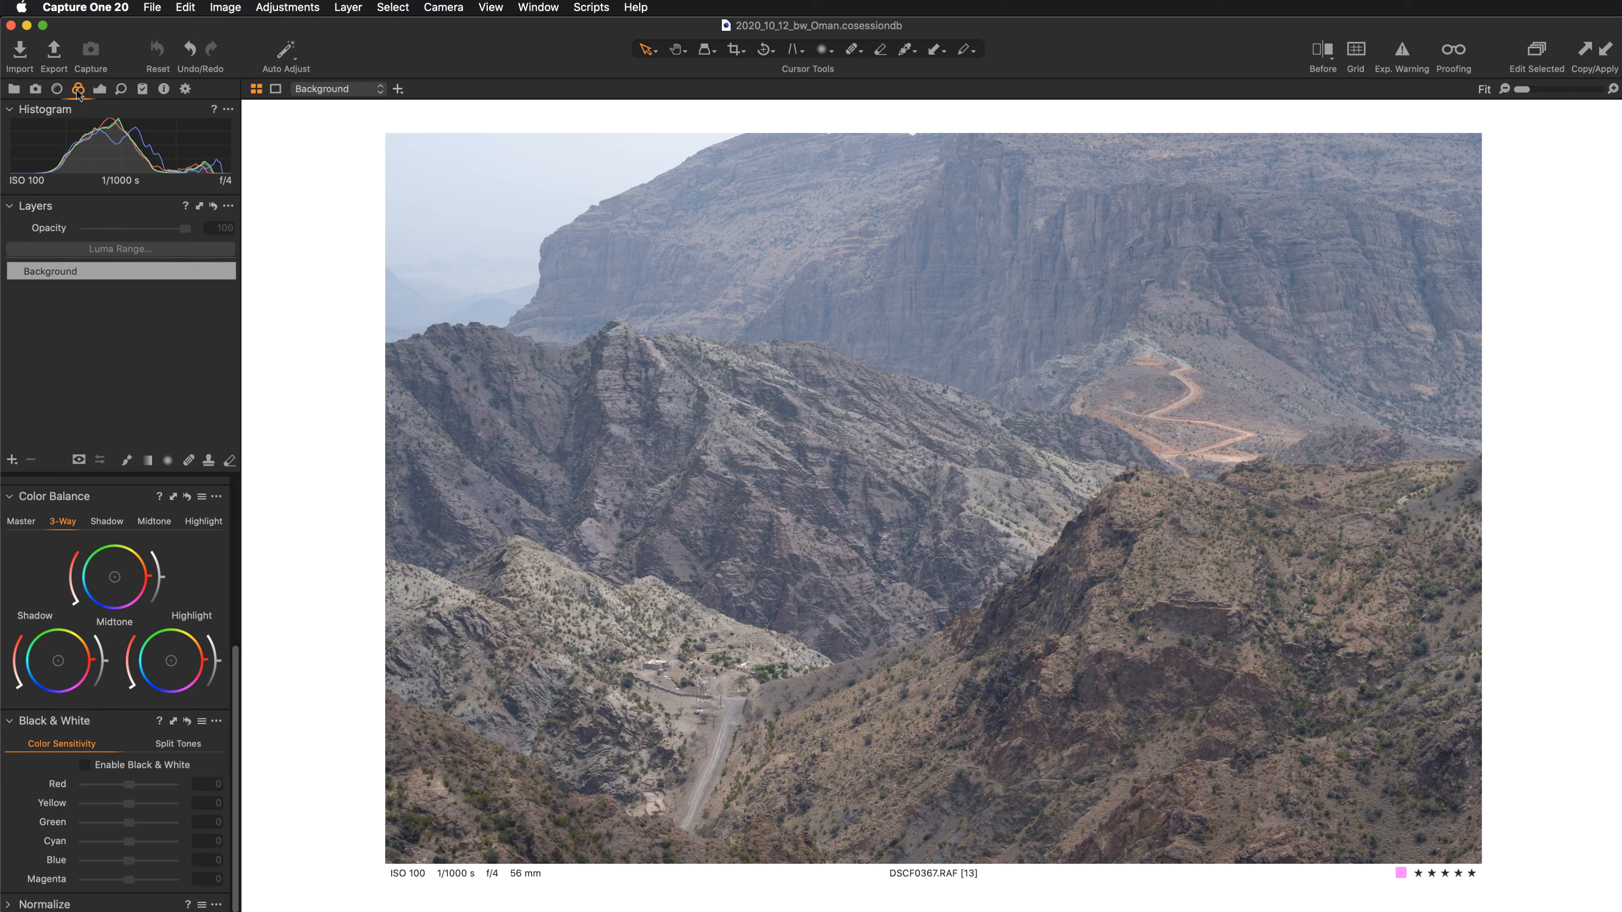
left_click(86, 766)
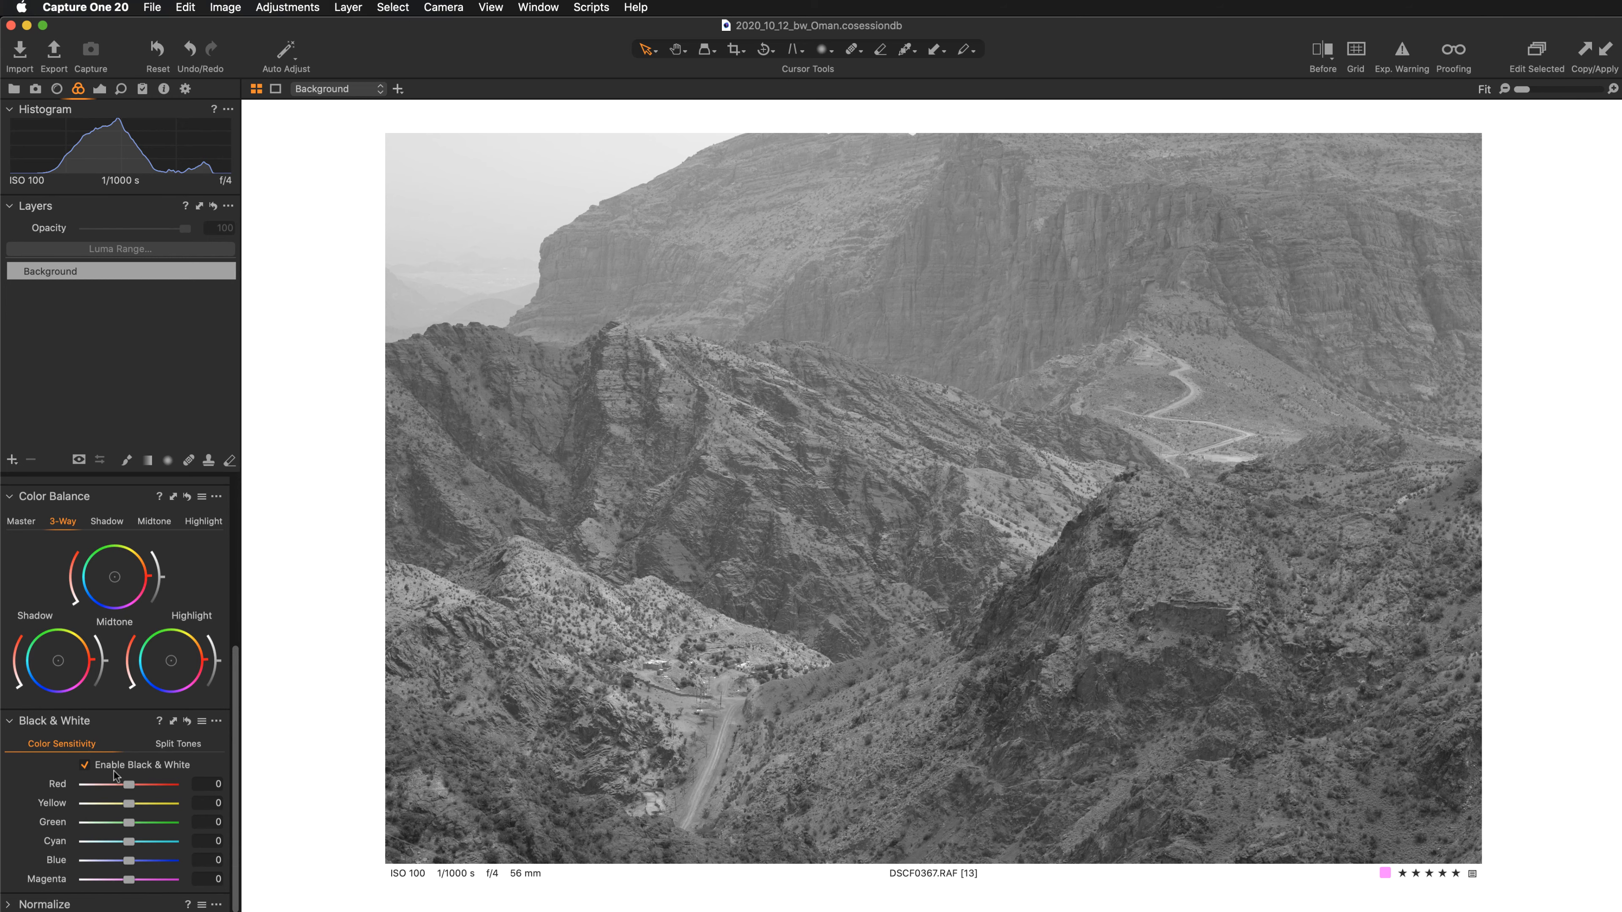
- Compare variant 13 side by side with variant 12, and check variant 13 against its unedited original in the Before view
key("super+b")
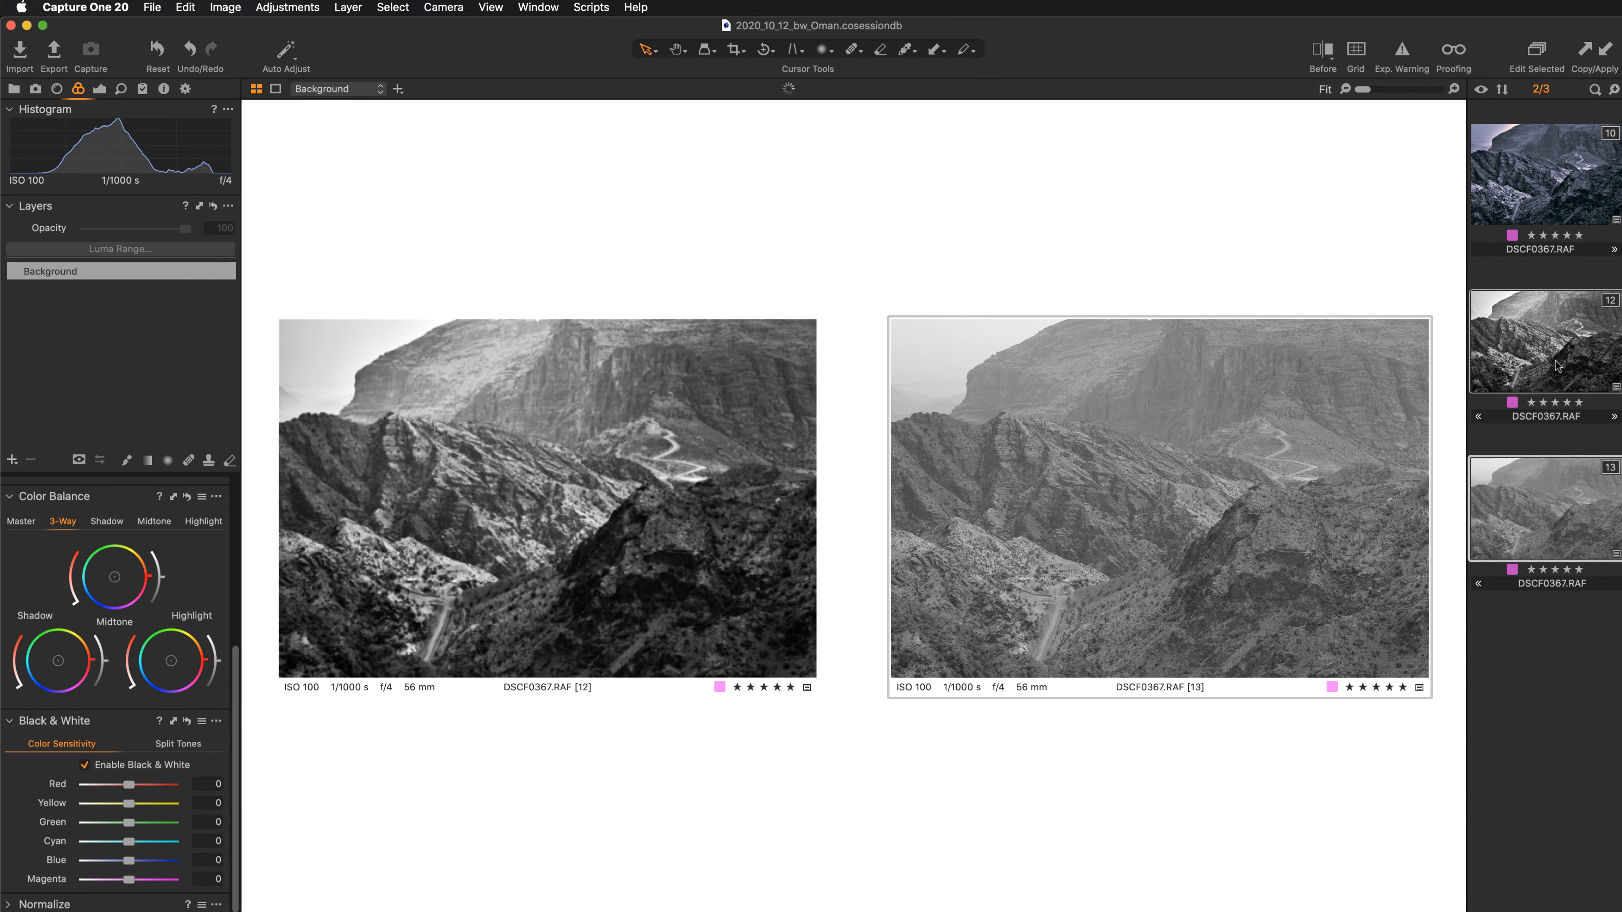
left_click(1558, 365, "super")
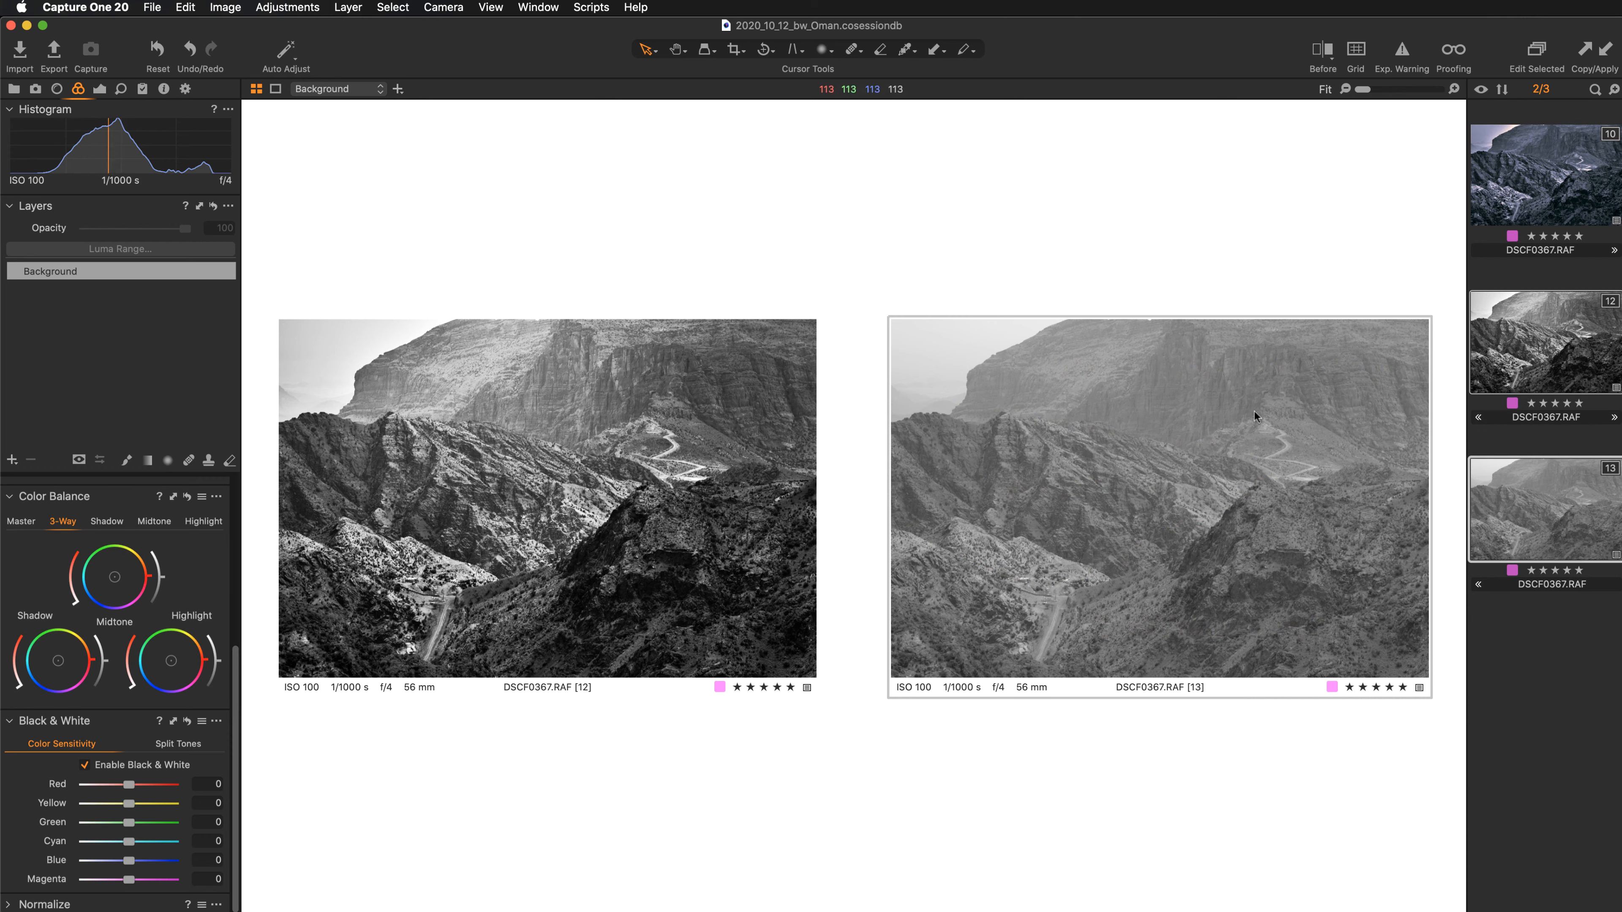
left_click(1544, 375, "super")
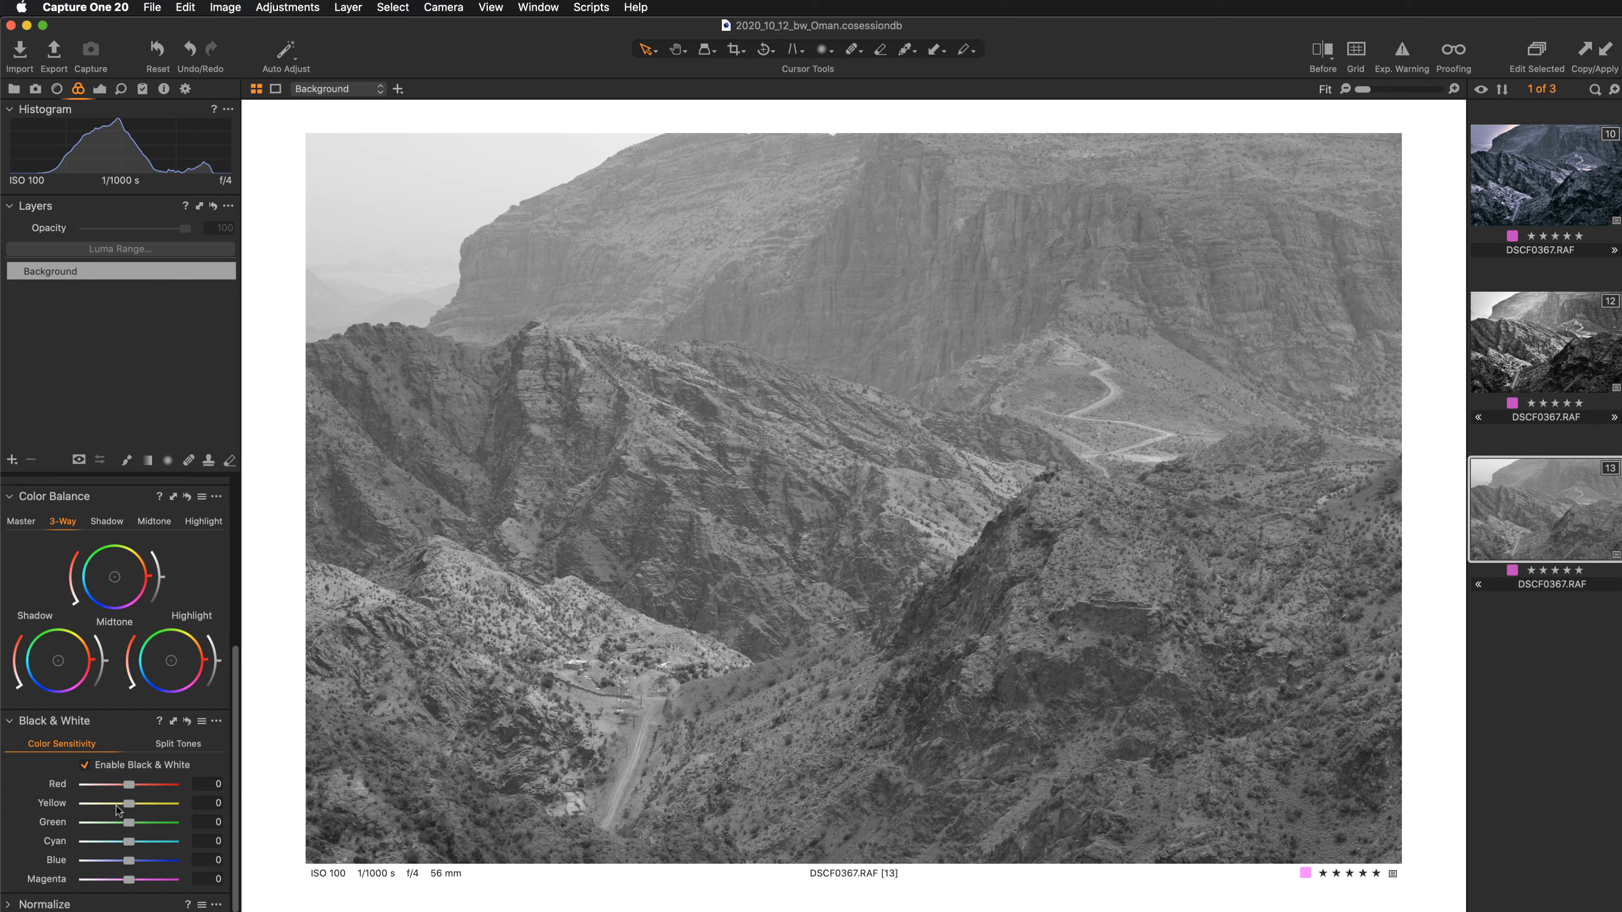
key("y")
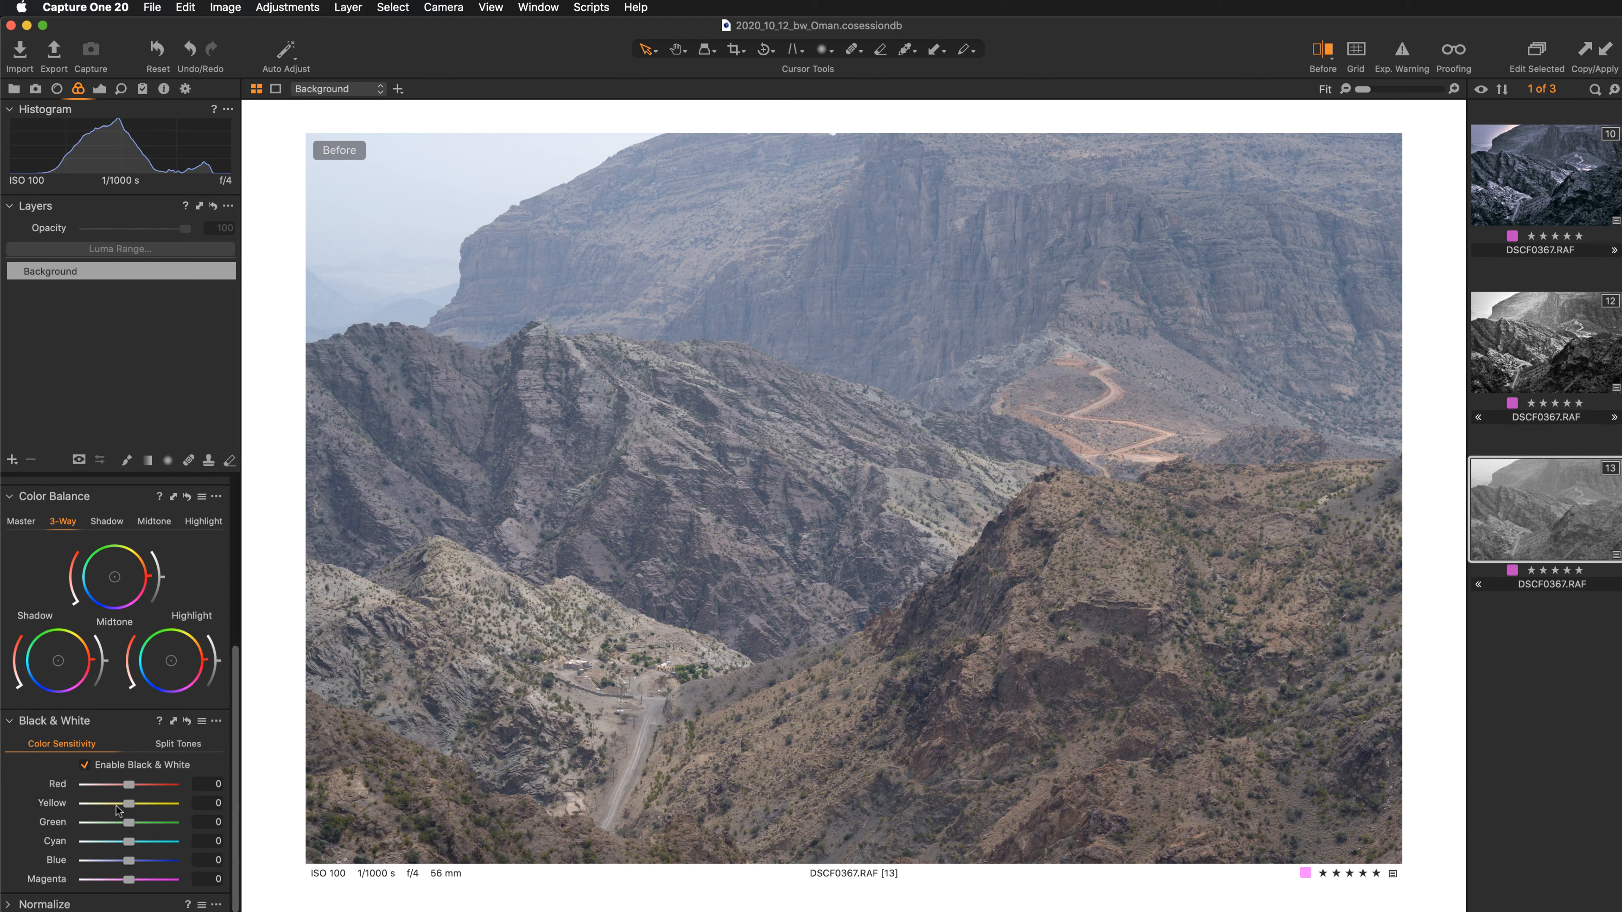
key("y")
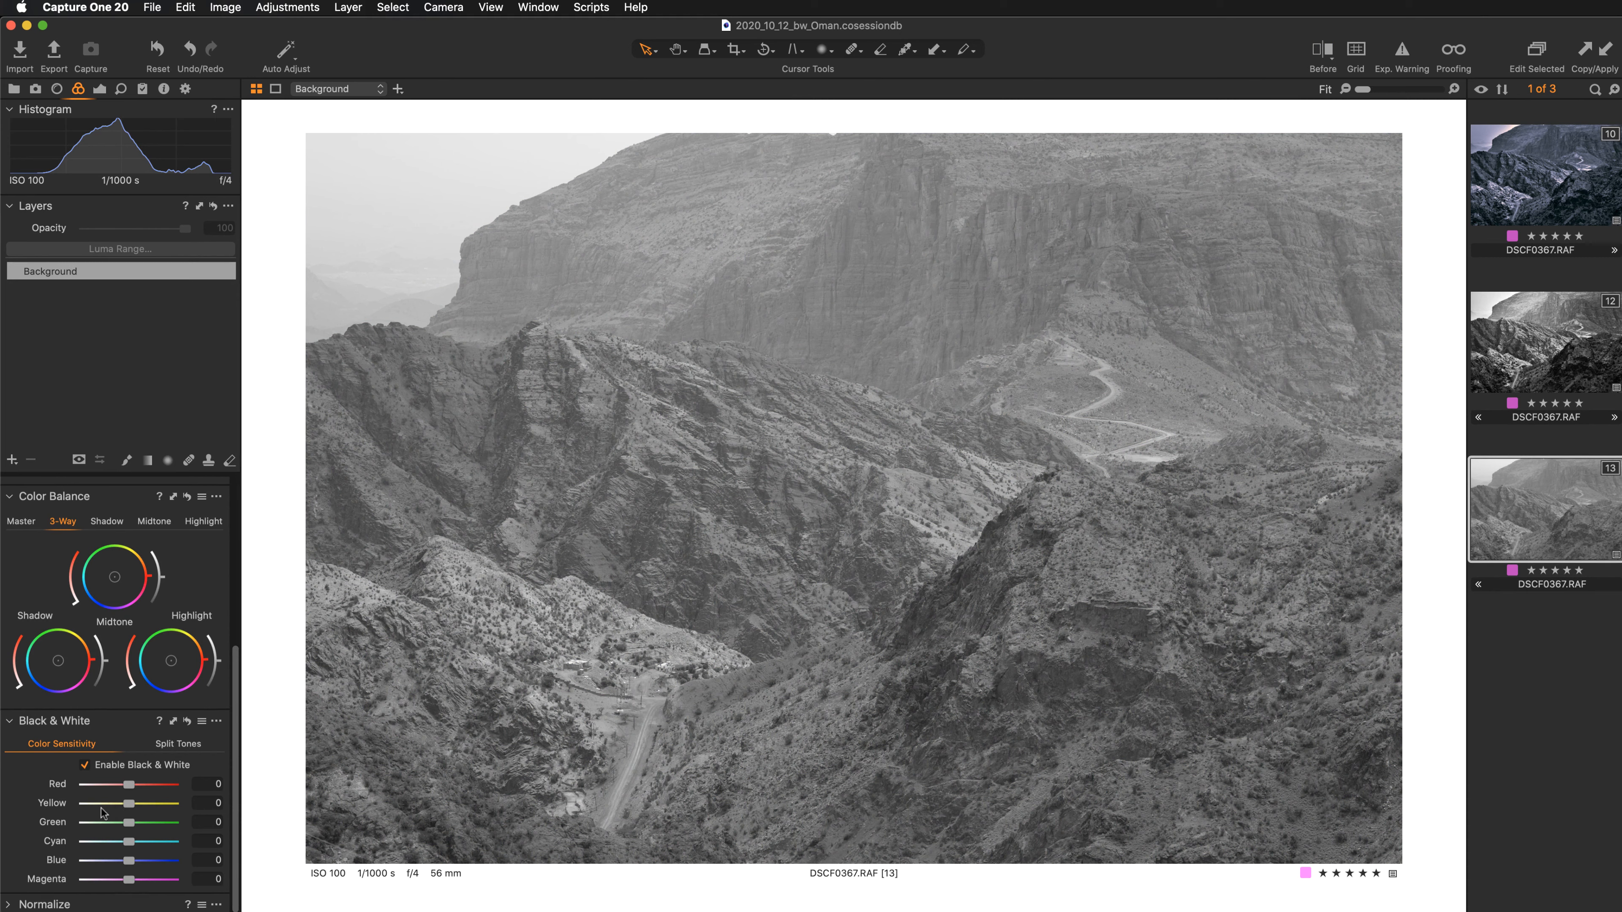
- Expand the Levels tool and detach the histogram as a floating panel above the photo
left_click(100, 91)
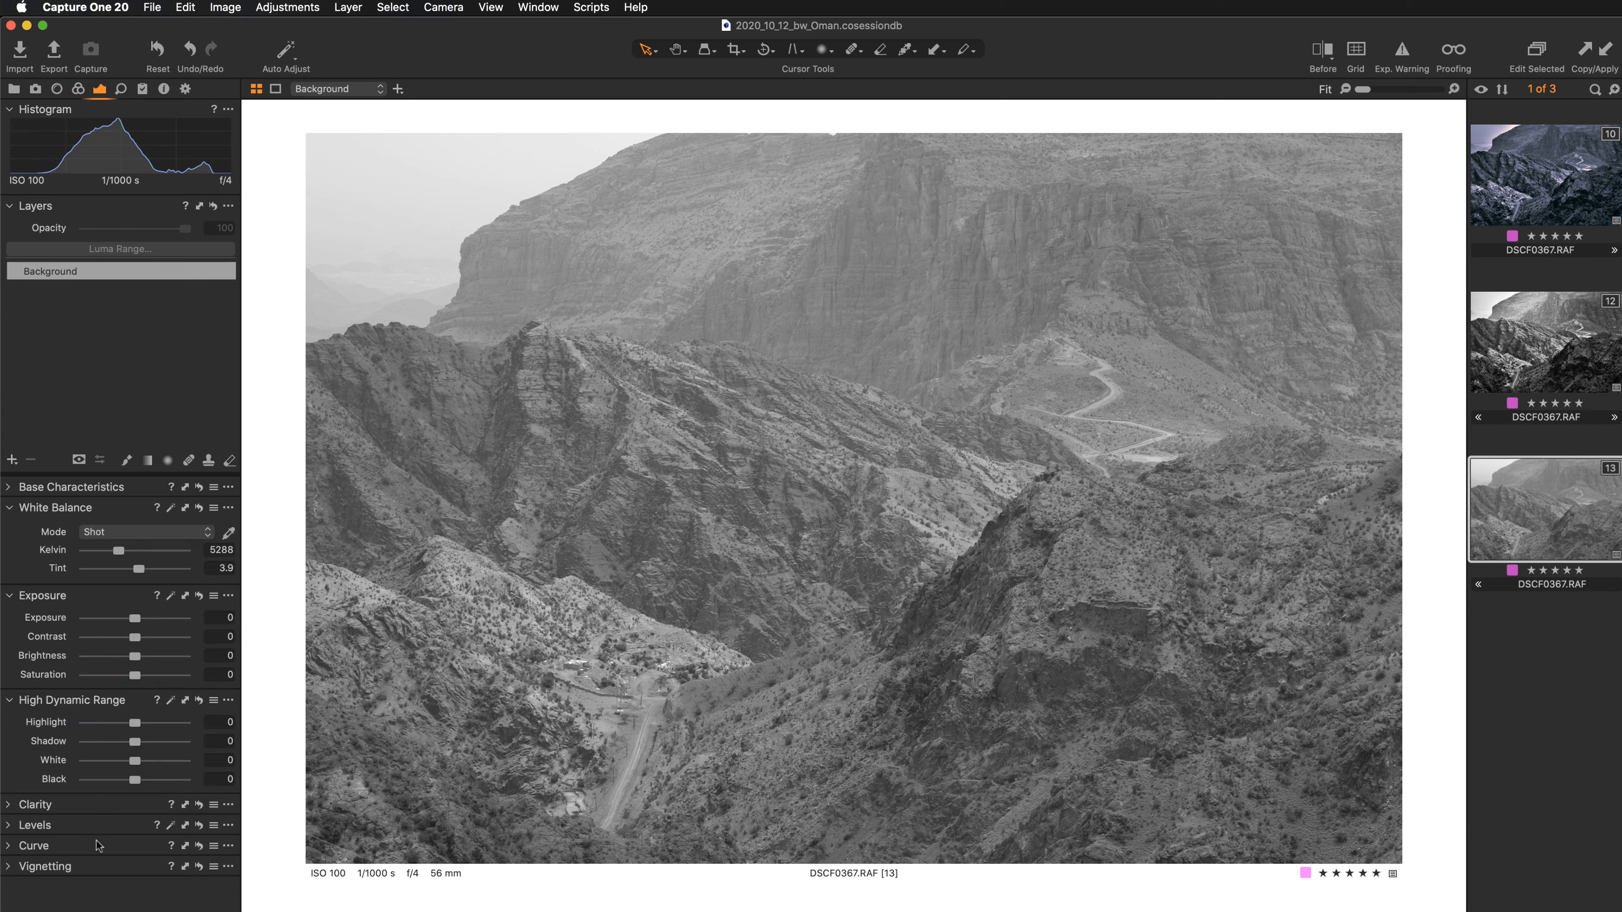
left_click(8, 829)
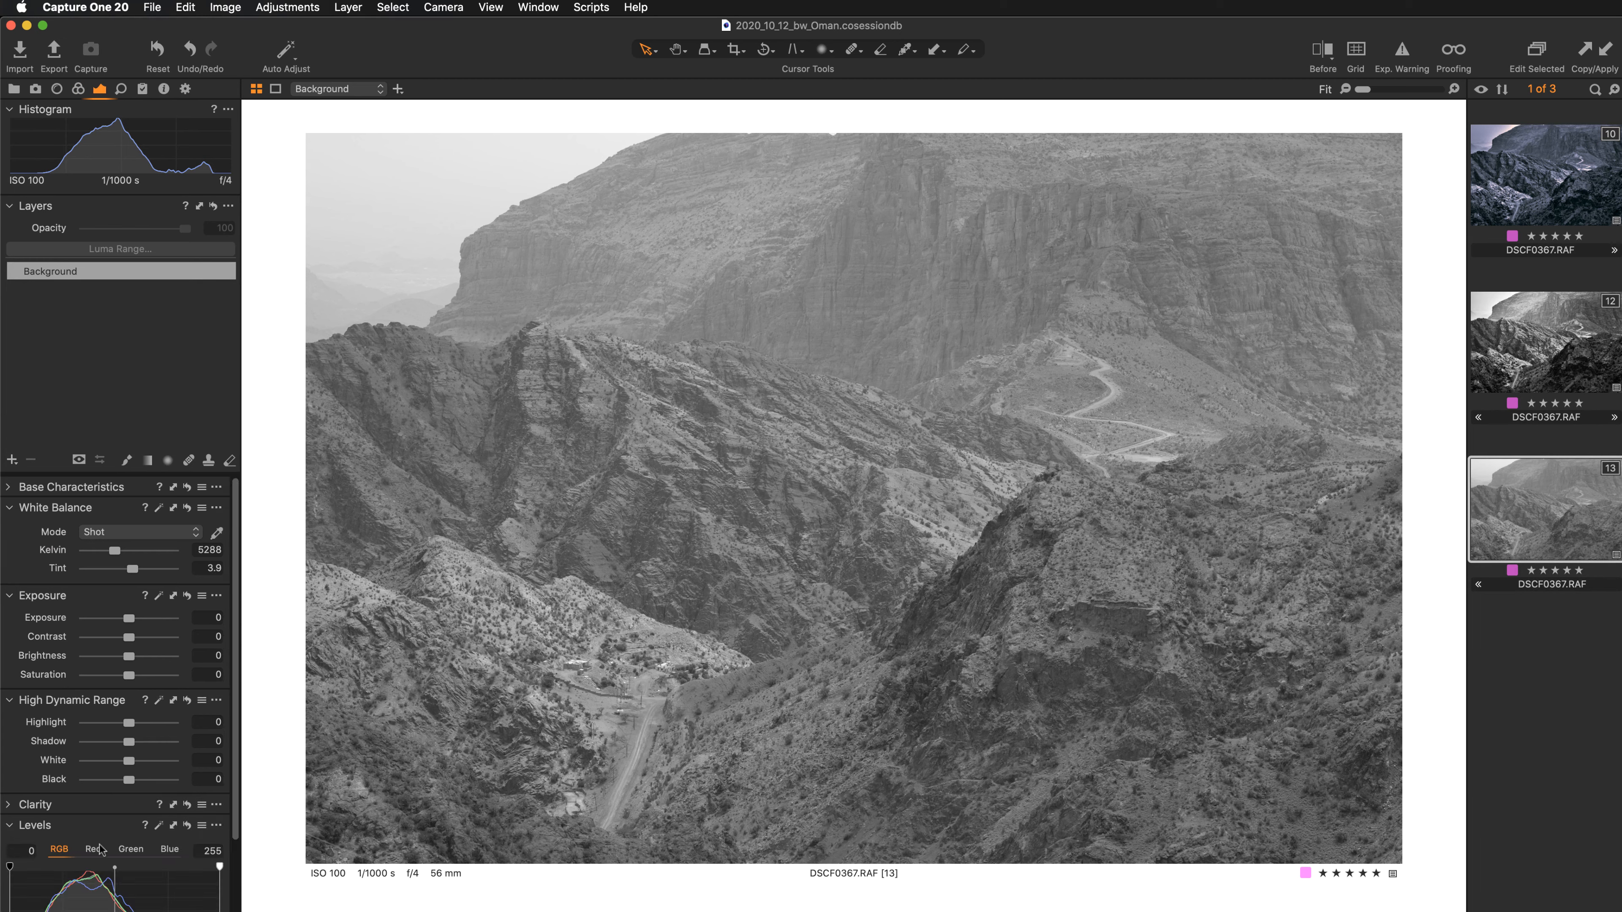
scroll(124, 849, "down", 3)
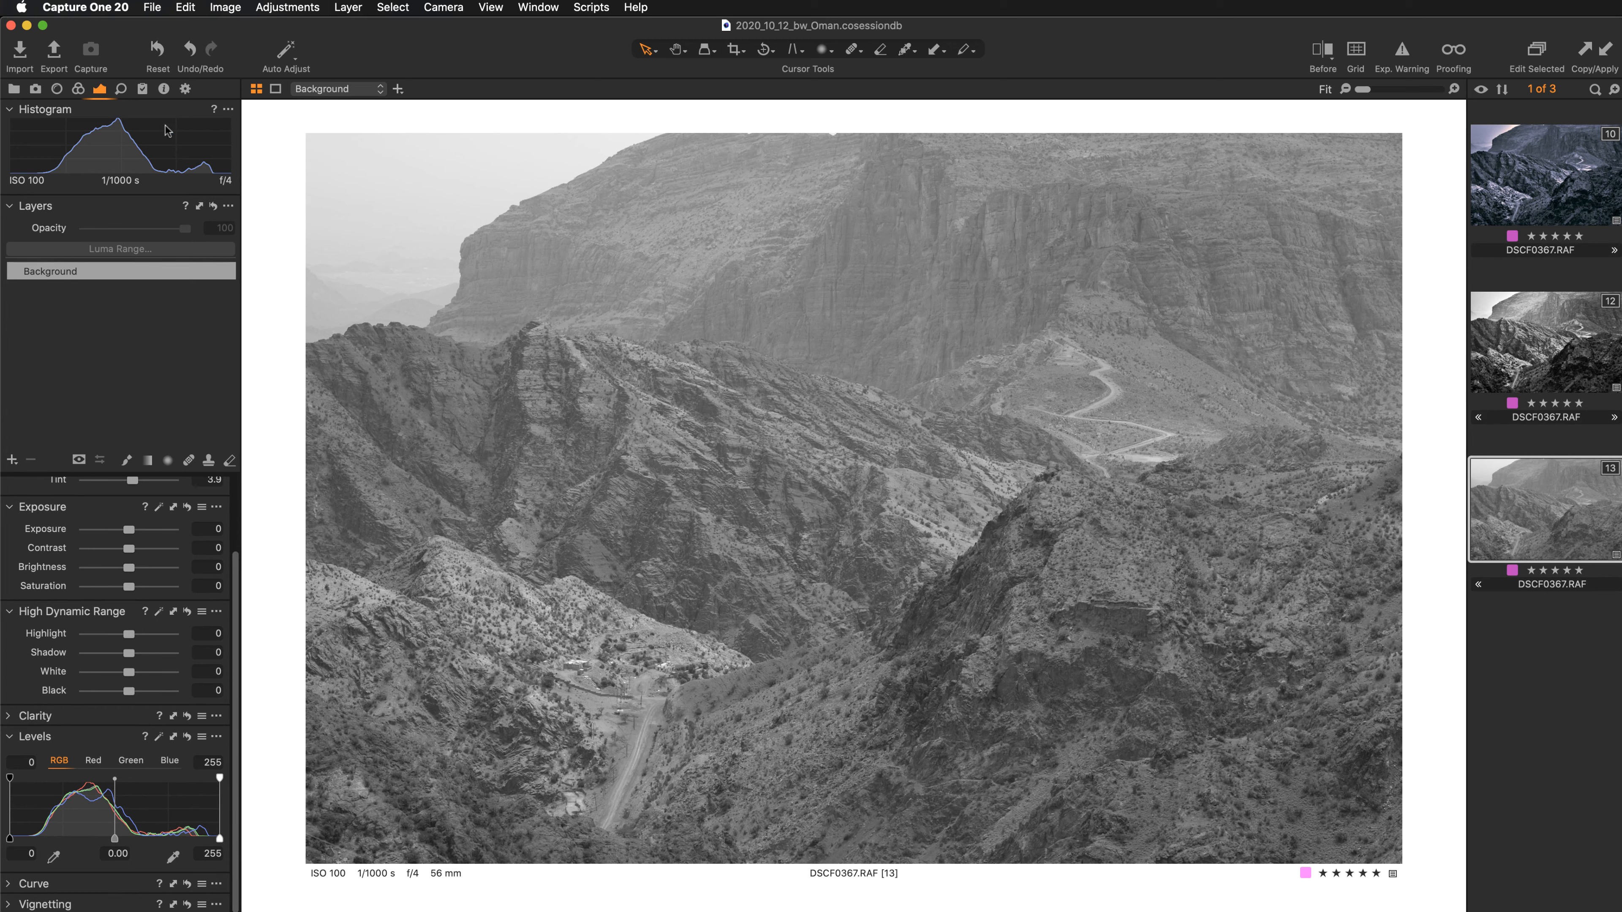
left_click_drag(151, 106, 389, 28)
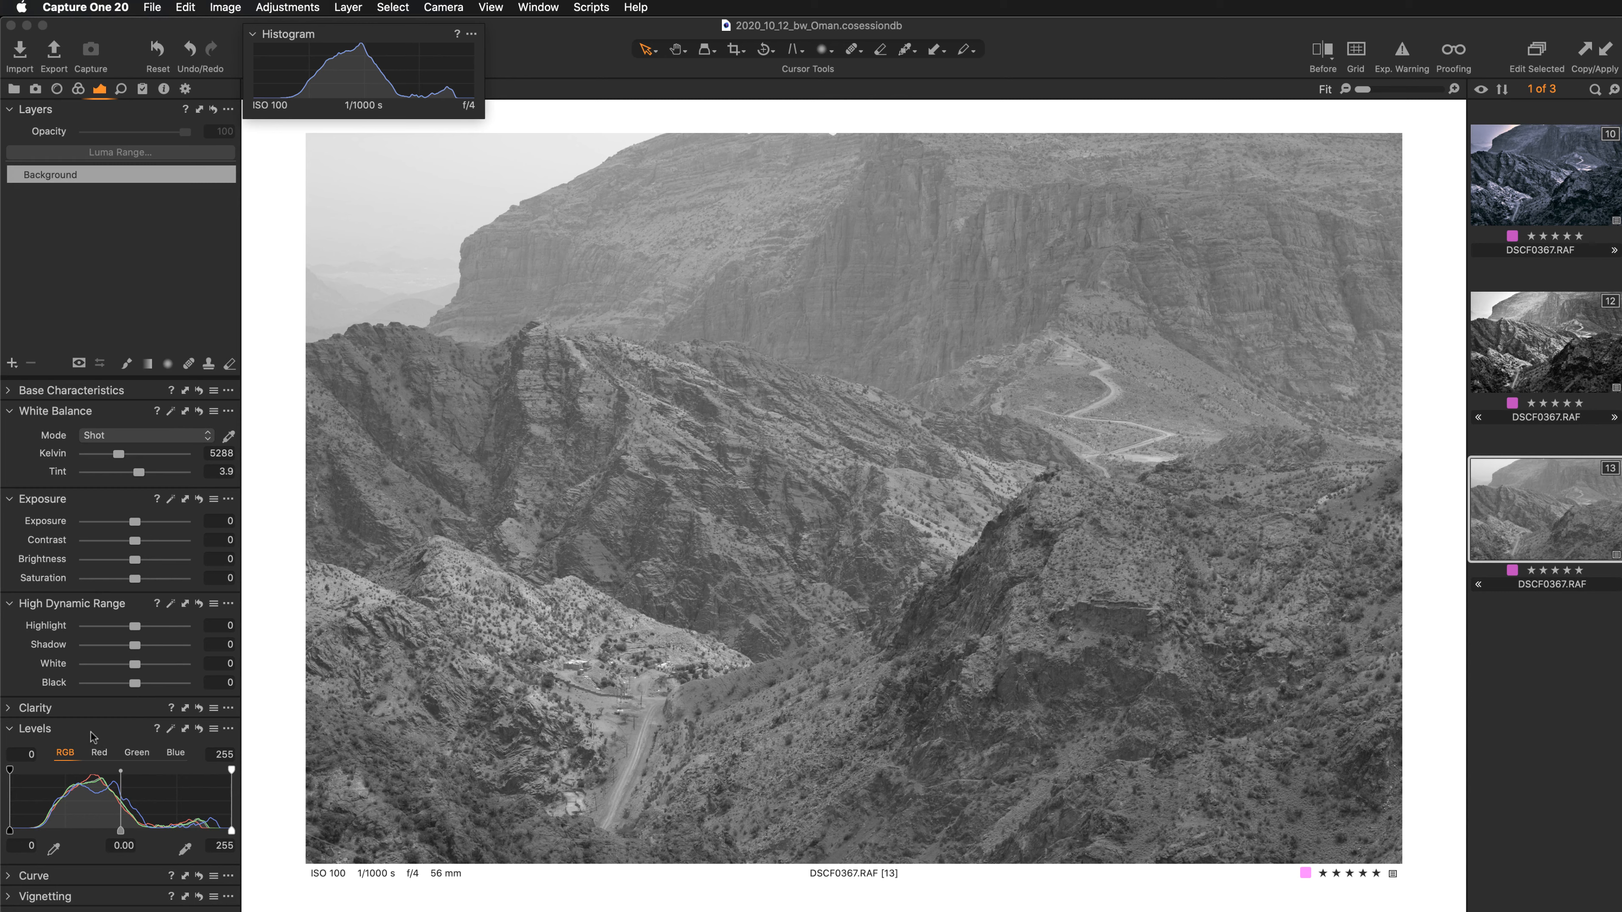
- Auto-adjust the levels to 31 and 240, resetting and reapplying them to compare the effect on the floating histogram
left_click(171, 731)
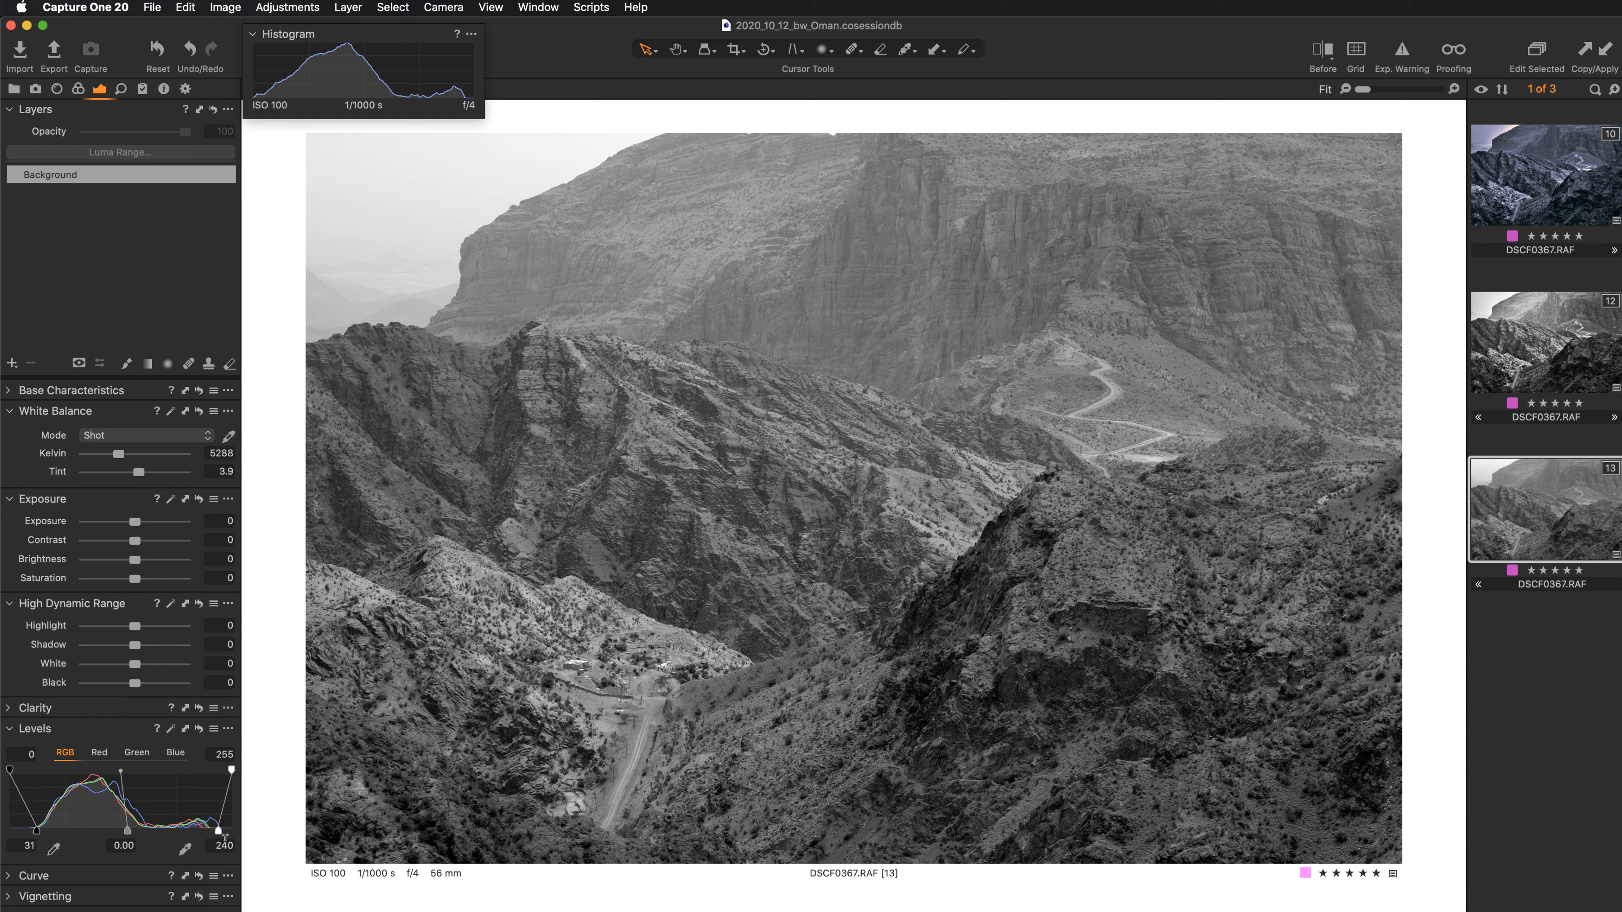
left_click(198, 729)
left_click(171, 732)
left_click_drag(416, 69, 422, 772)
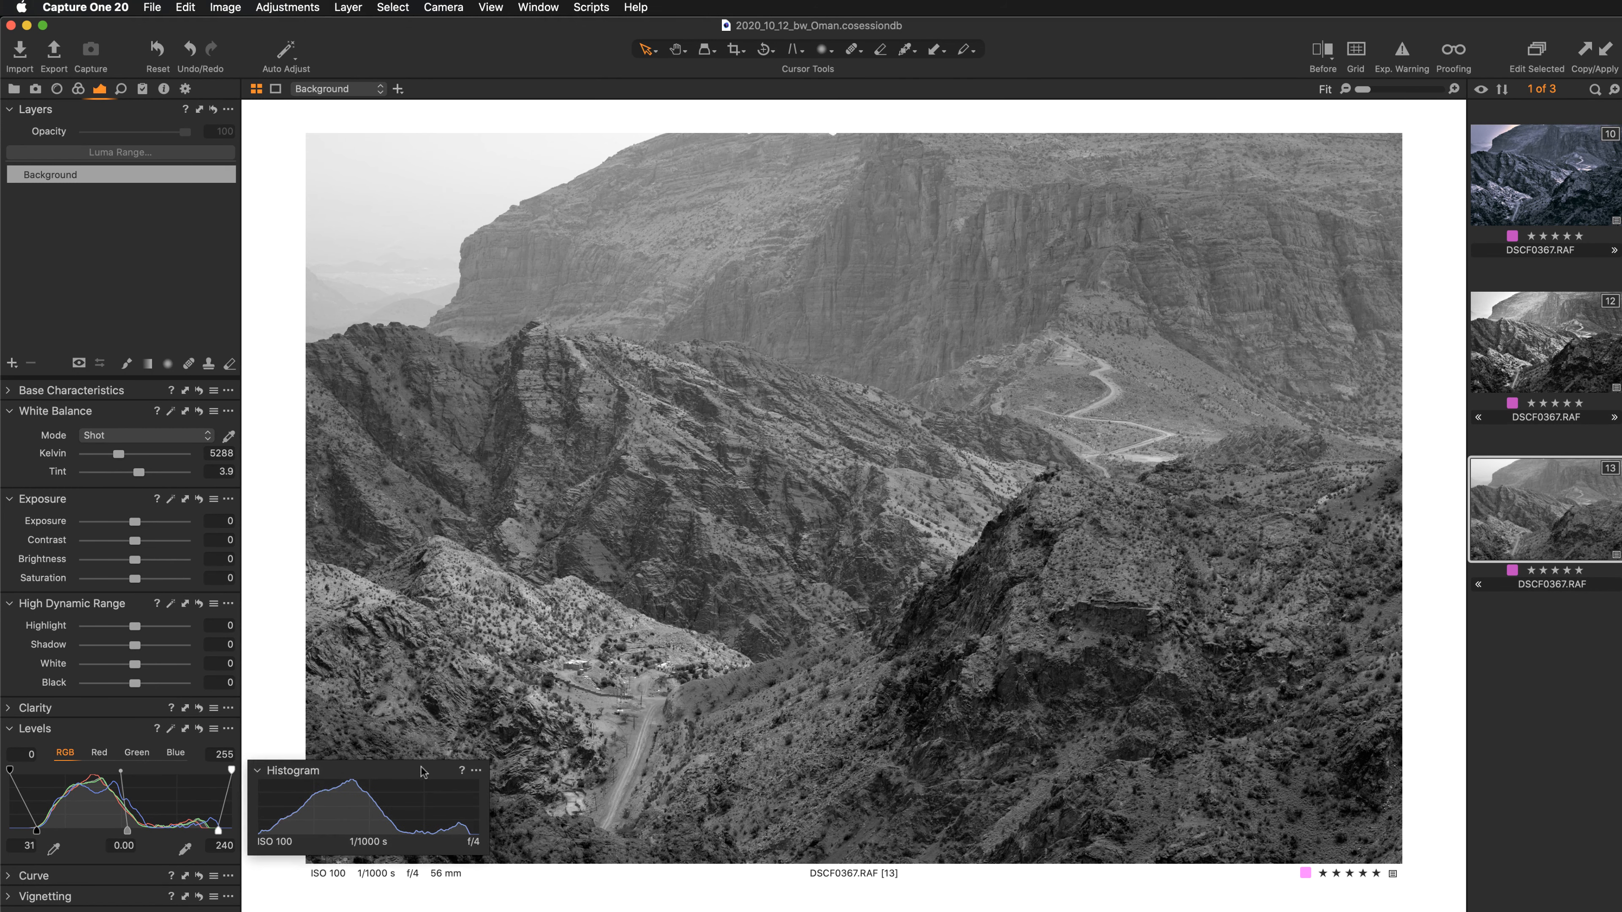
left_click(199, 729)
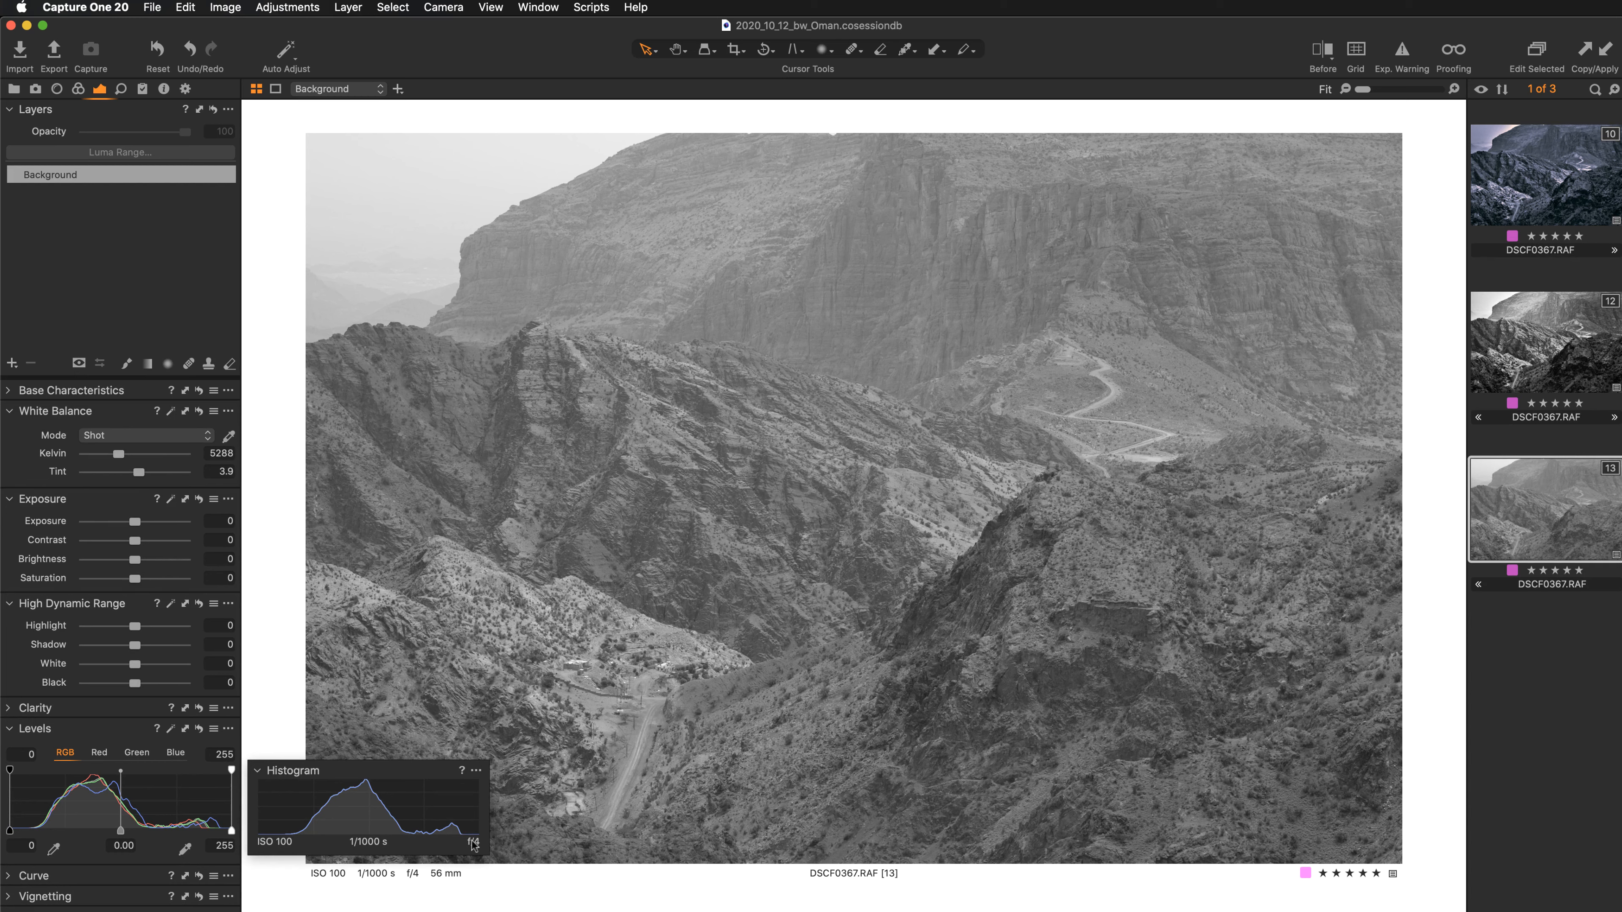
left_click(171, 729)
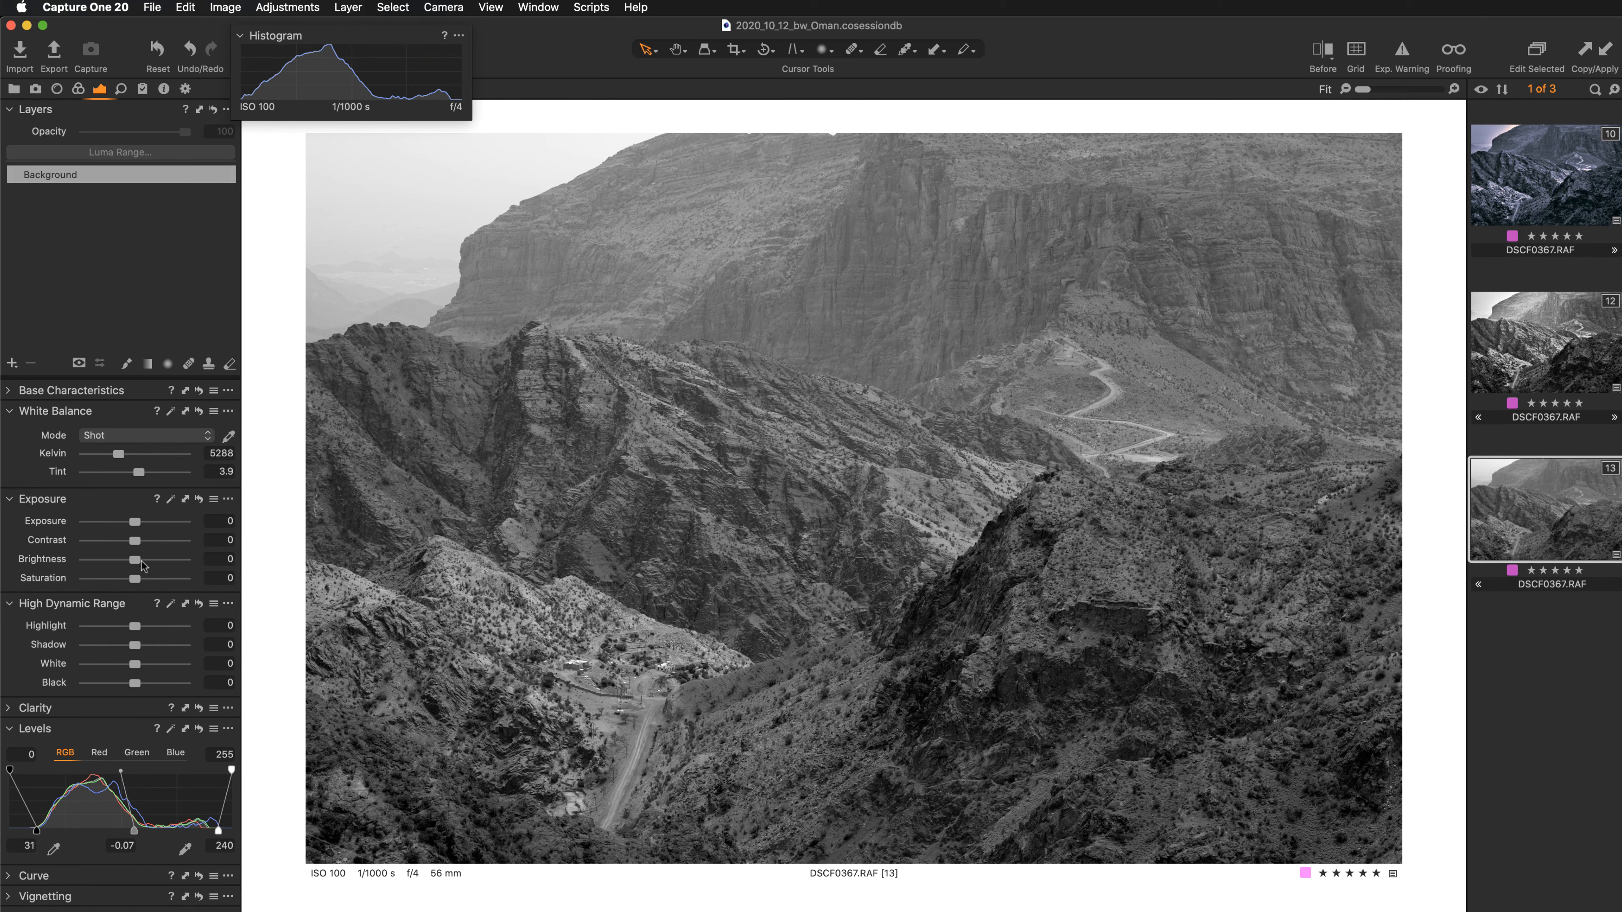
- Set the High Dynamic Range Highlight to -24, resetting and restoring it along the way to compare the sky
mouse_move(134, 631)
left_mouse_down()
mouse_move(89, 631)
mouse_move(104, 631)
left_mouse_up()
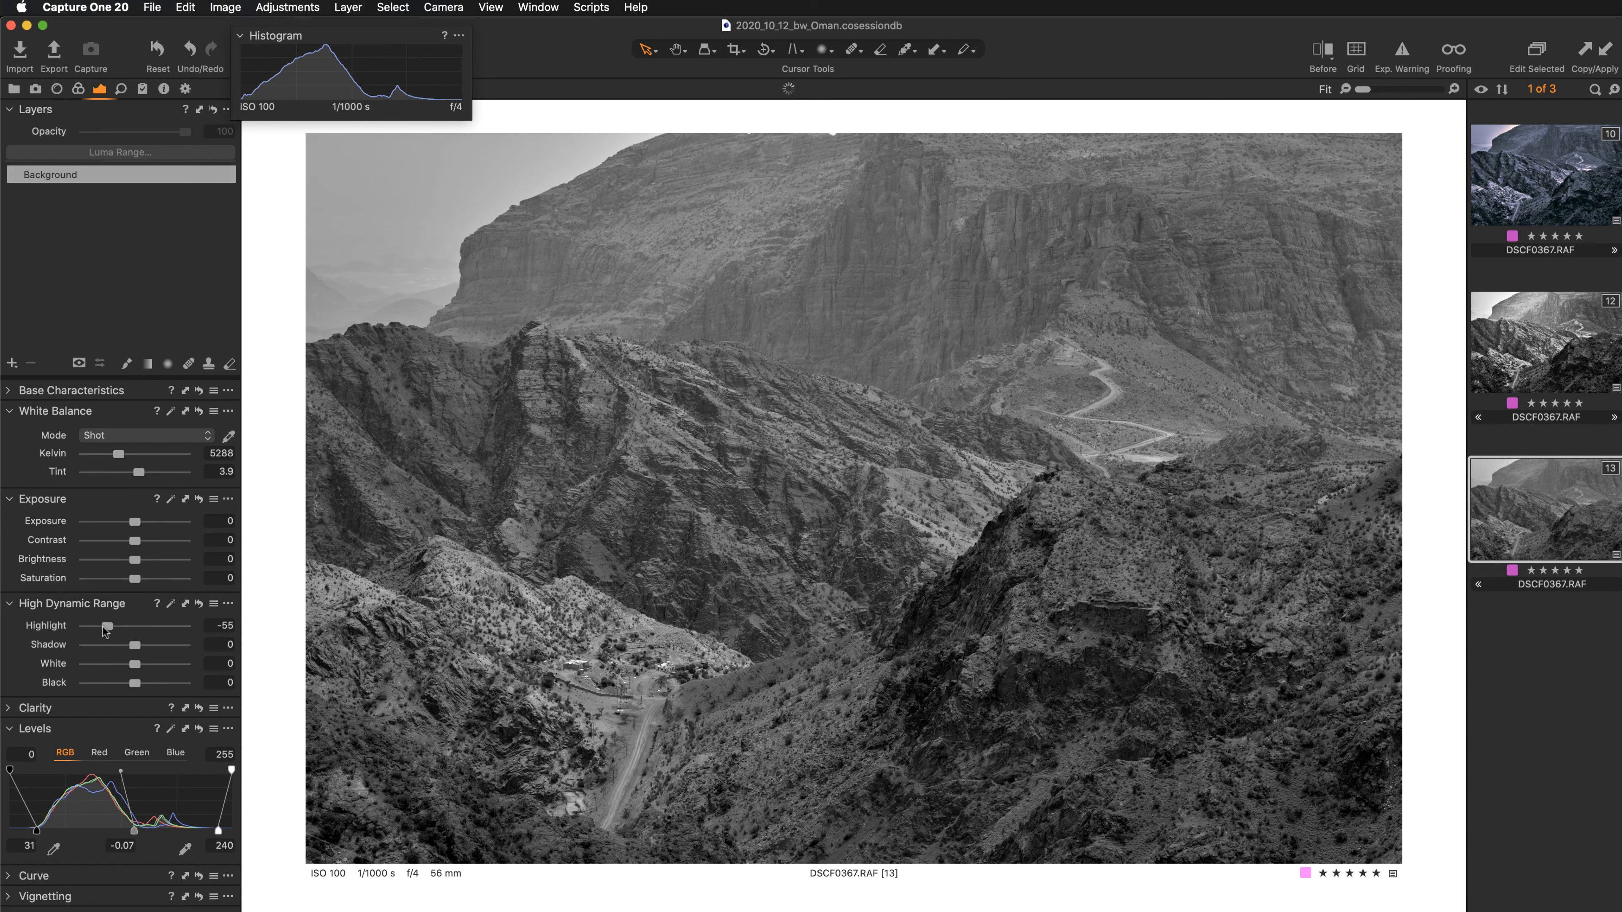
left_click_drag(103, 627, 113, 628)
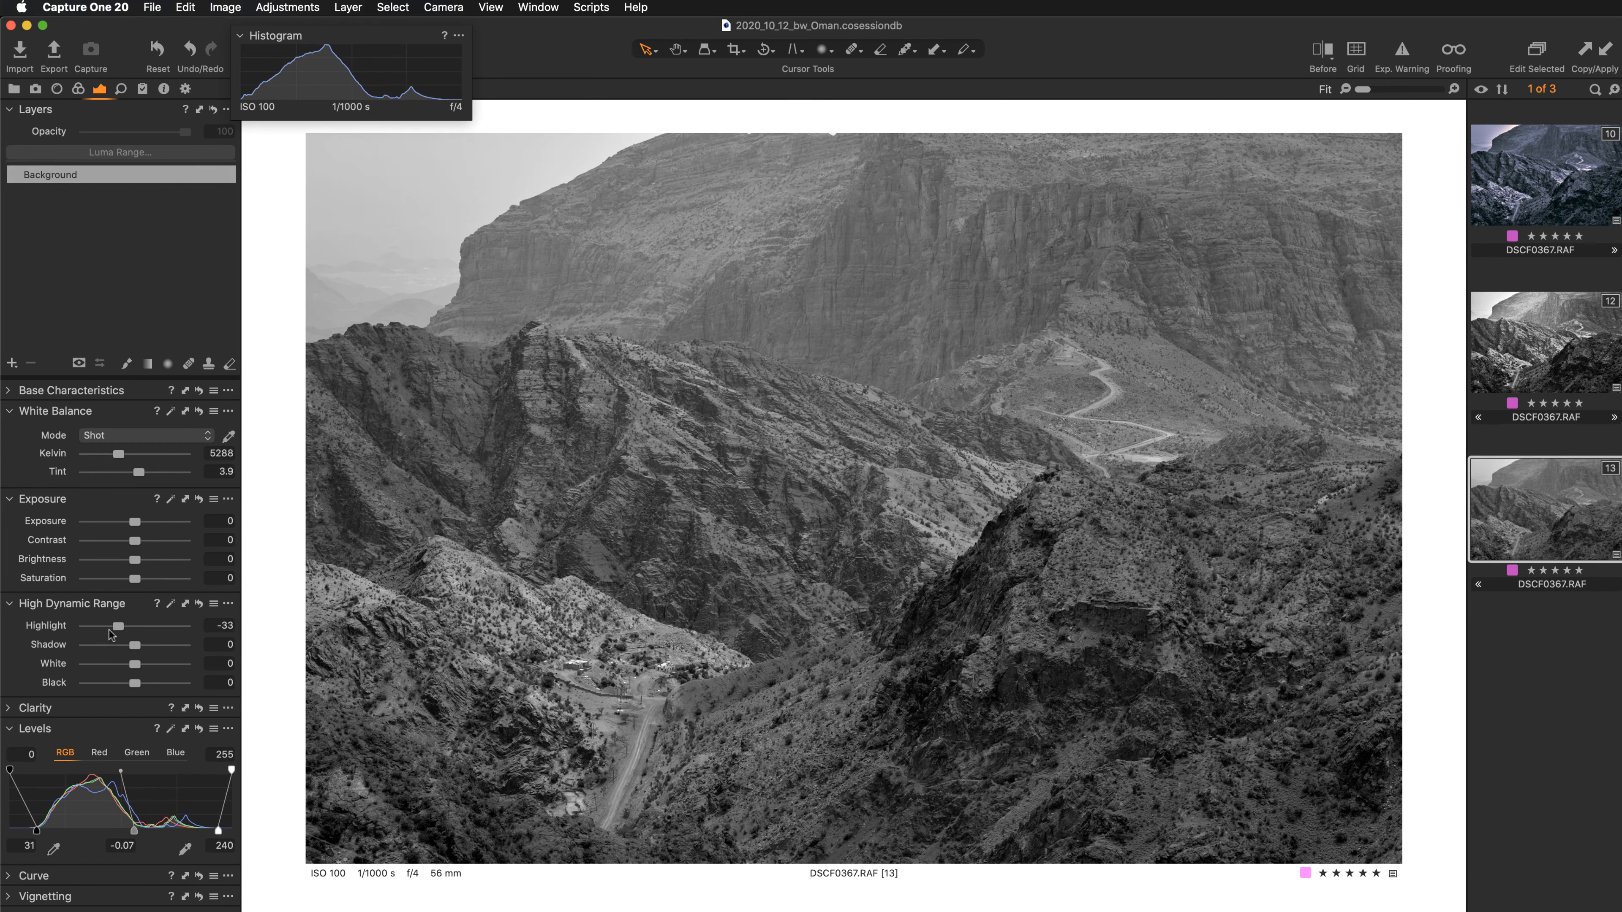
double_click(46, 627)
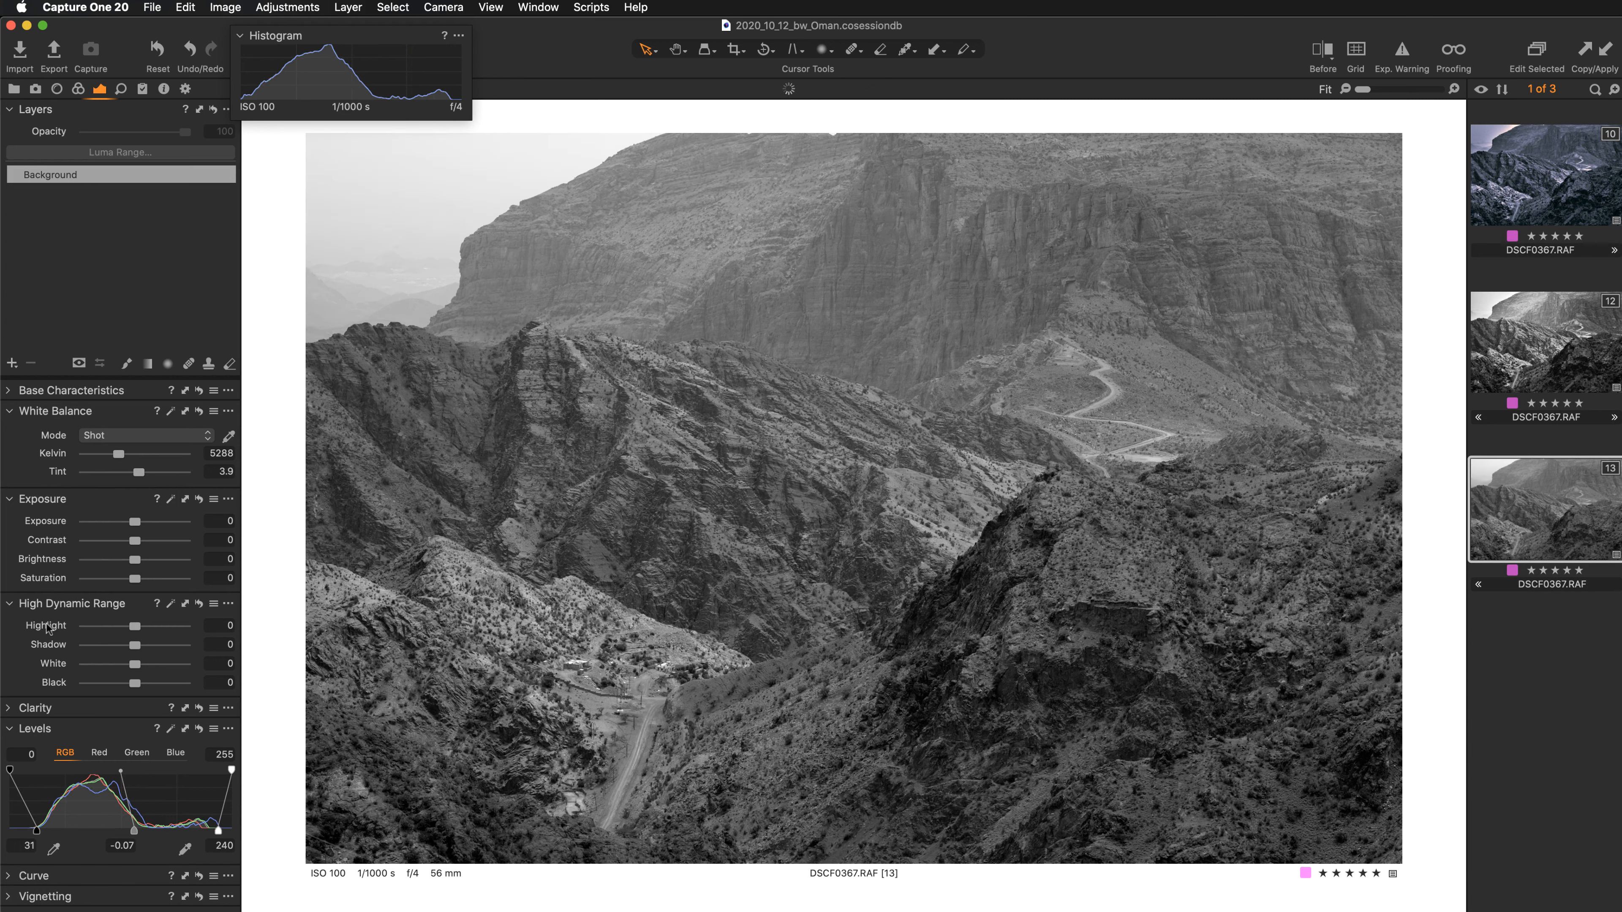
key("super+z")
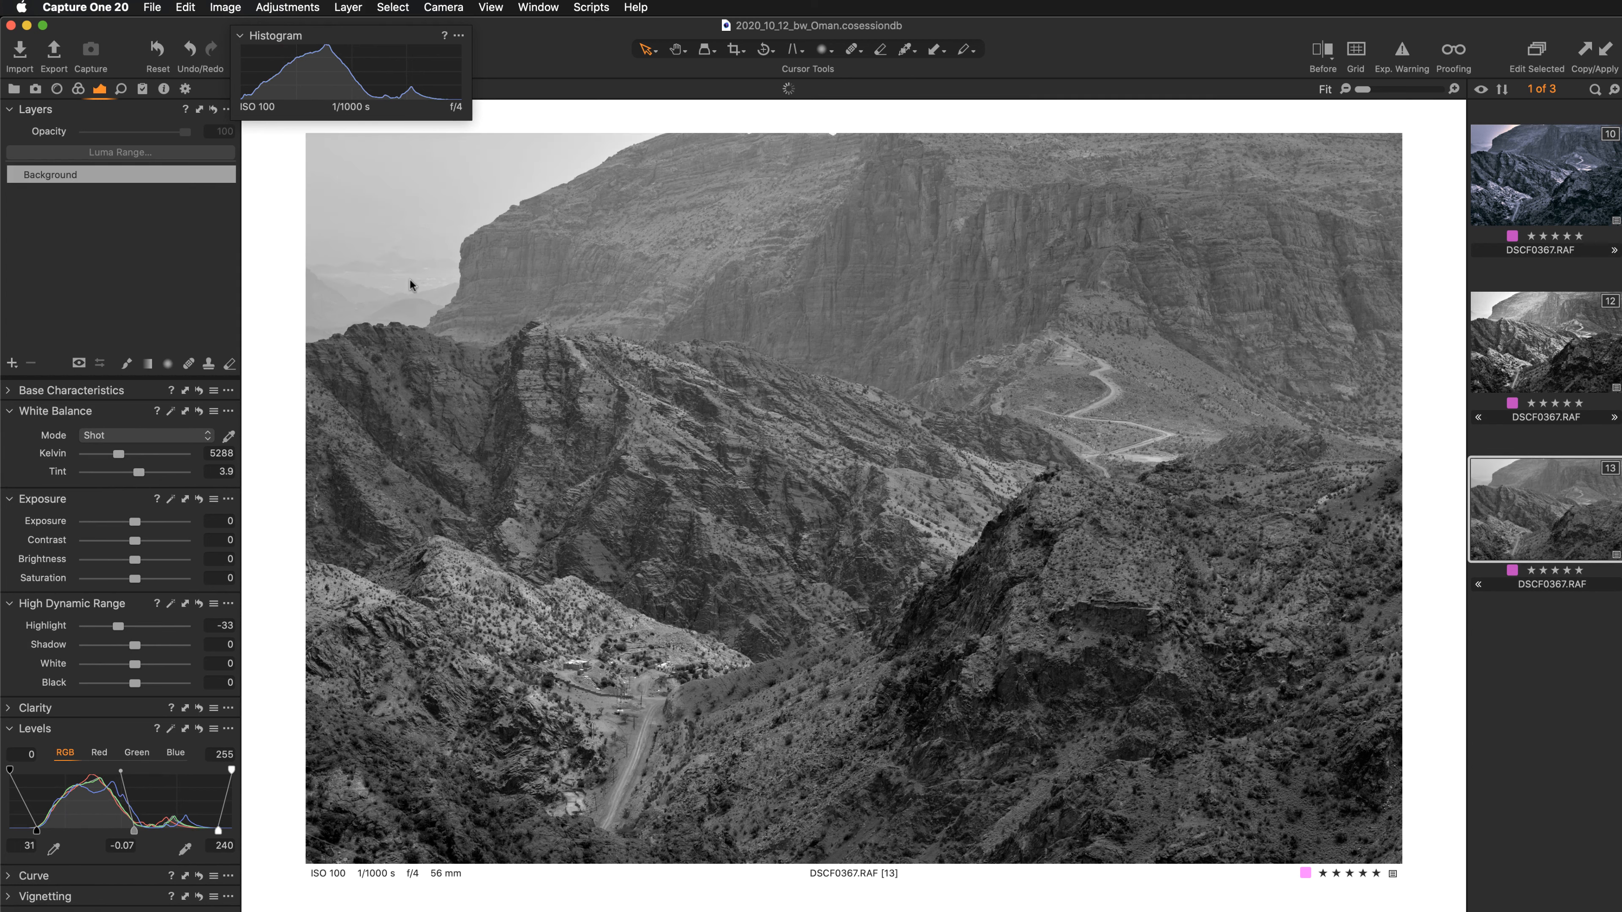
left_click_drag(112, 630, 119, 629)
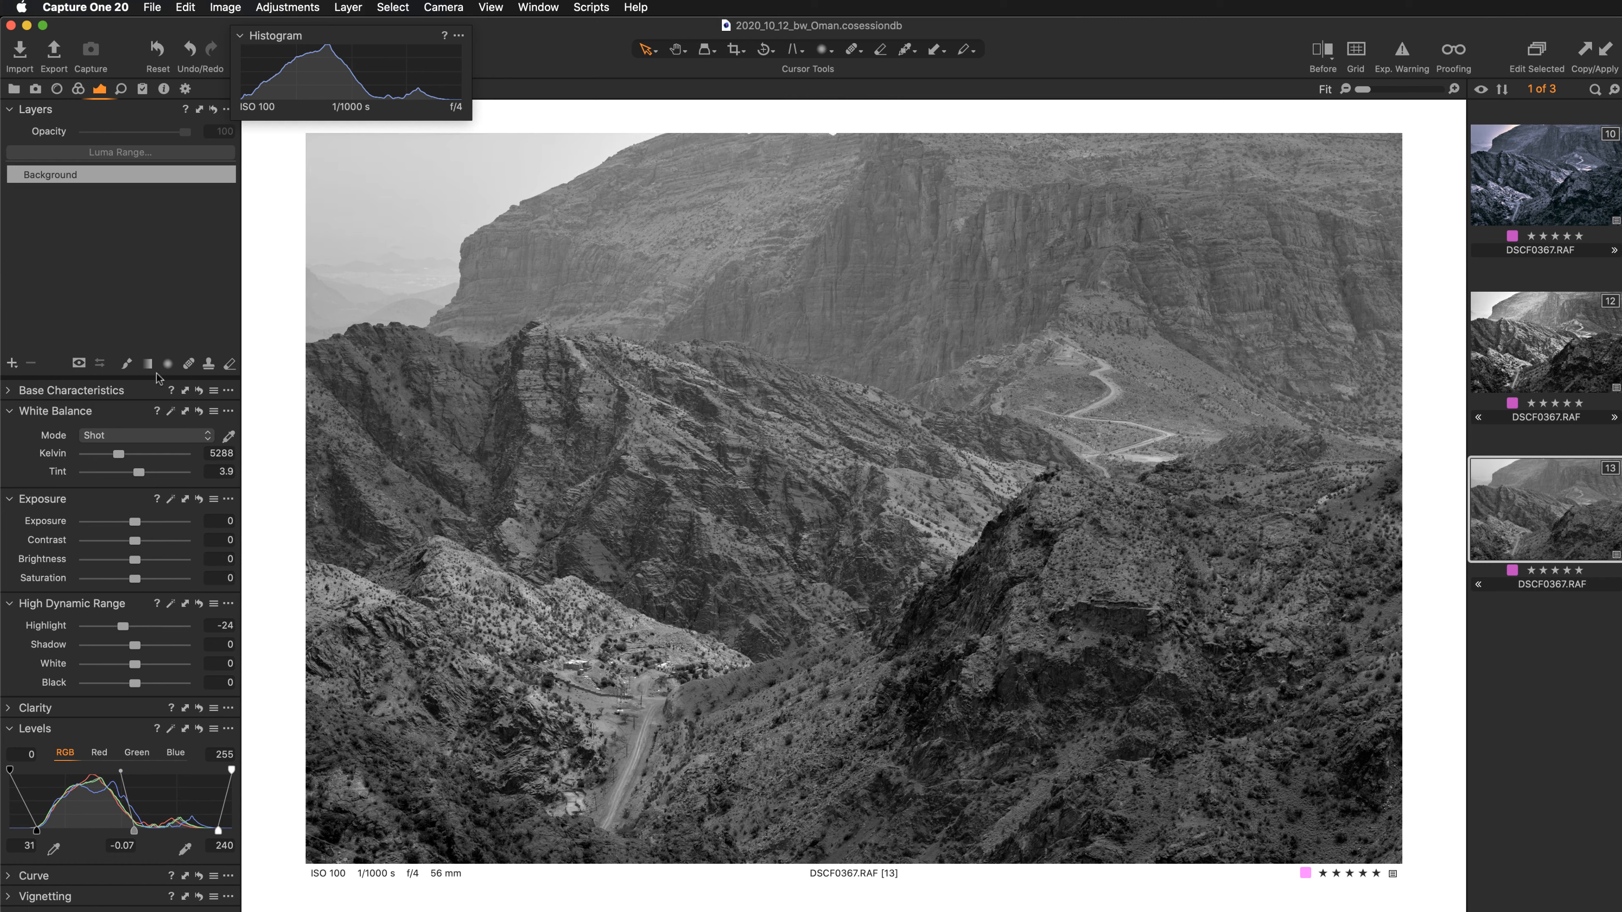
- Test the Black & White Red sensitivity between -100 and 100, set it to 94, and check the original colors in the Before view
left_click(78, 88)
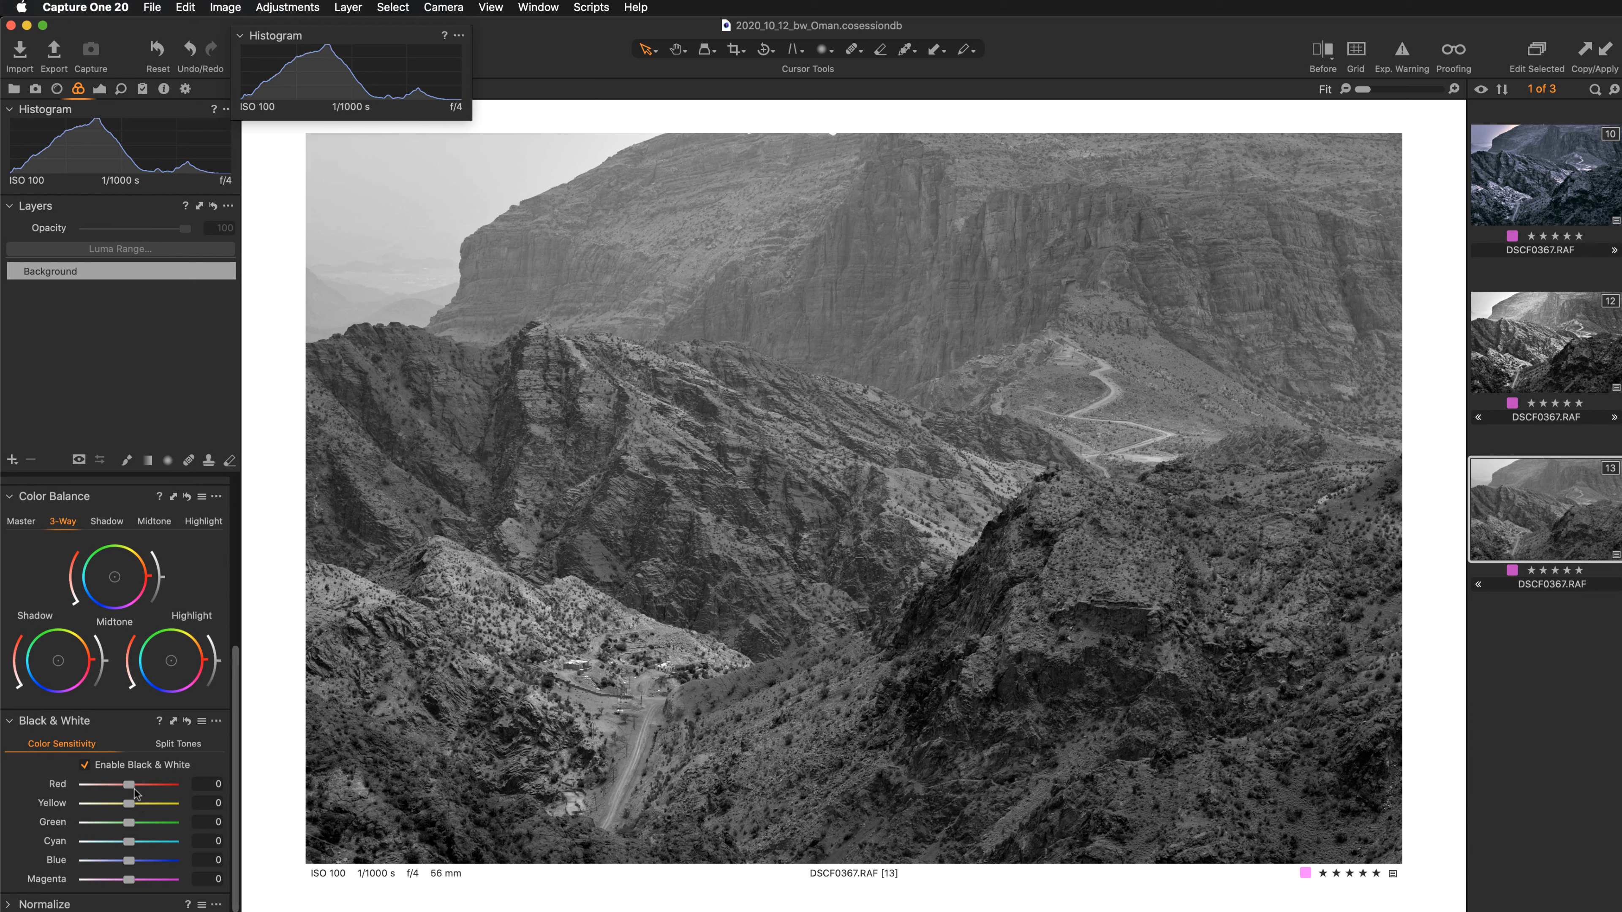
left_click_drag(134, 786, 172, 786)
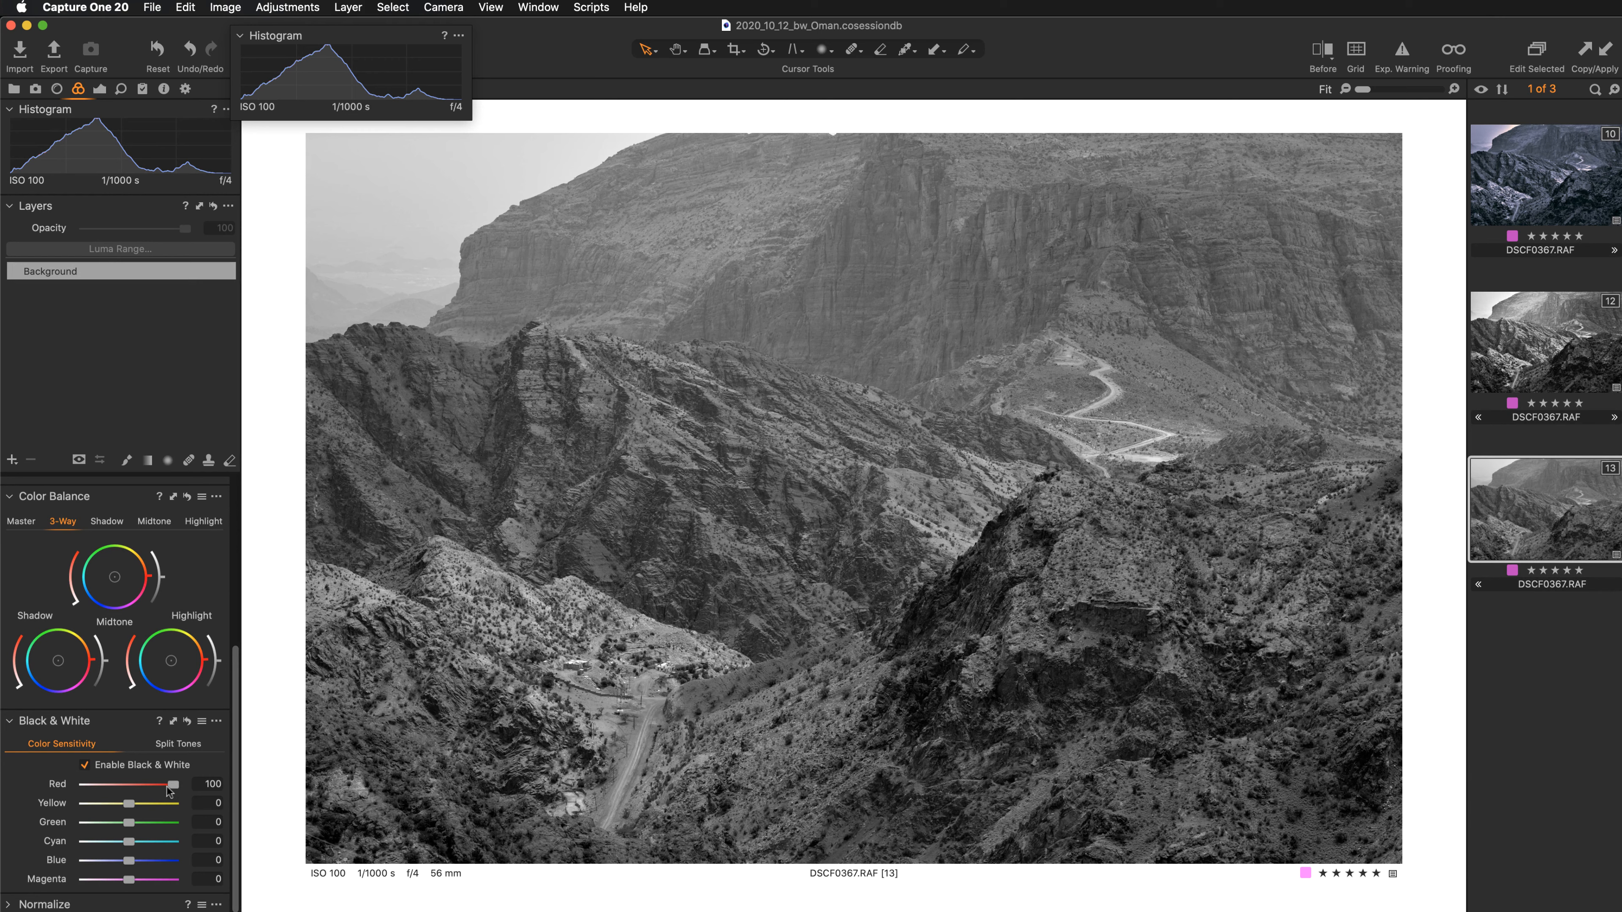
left_click_drag(172, 783, 57, 784)
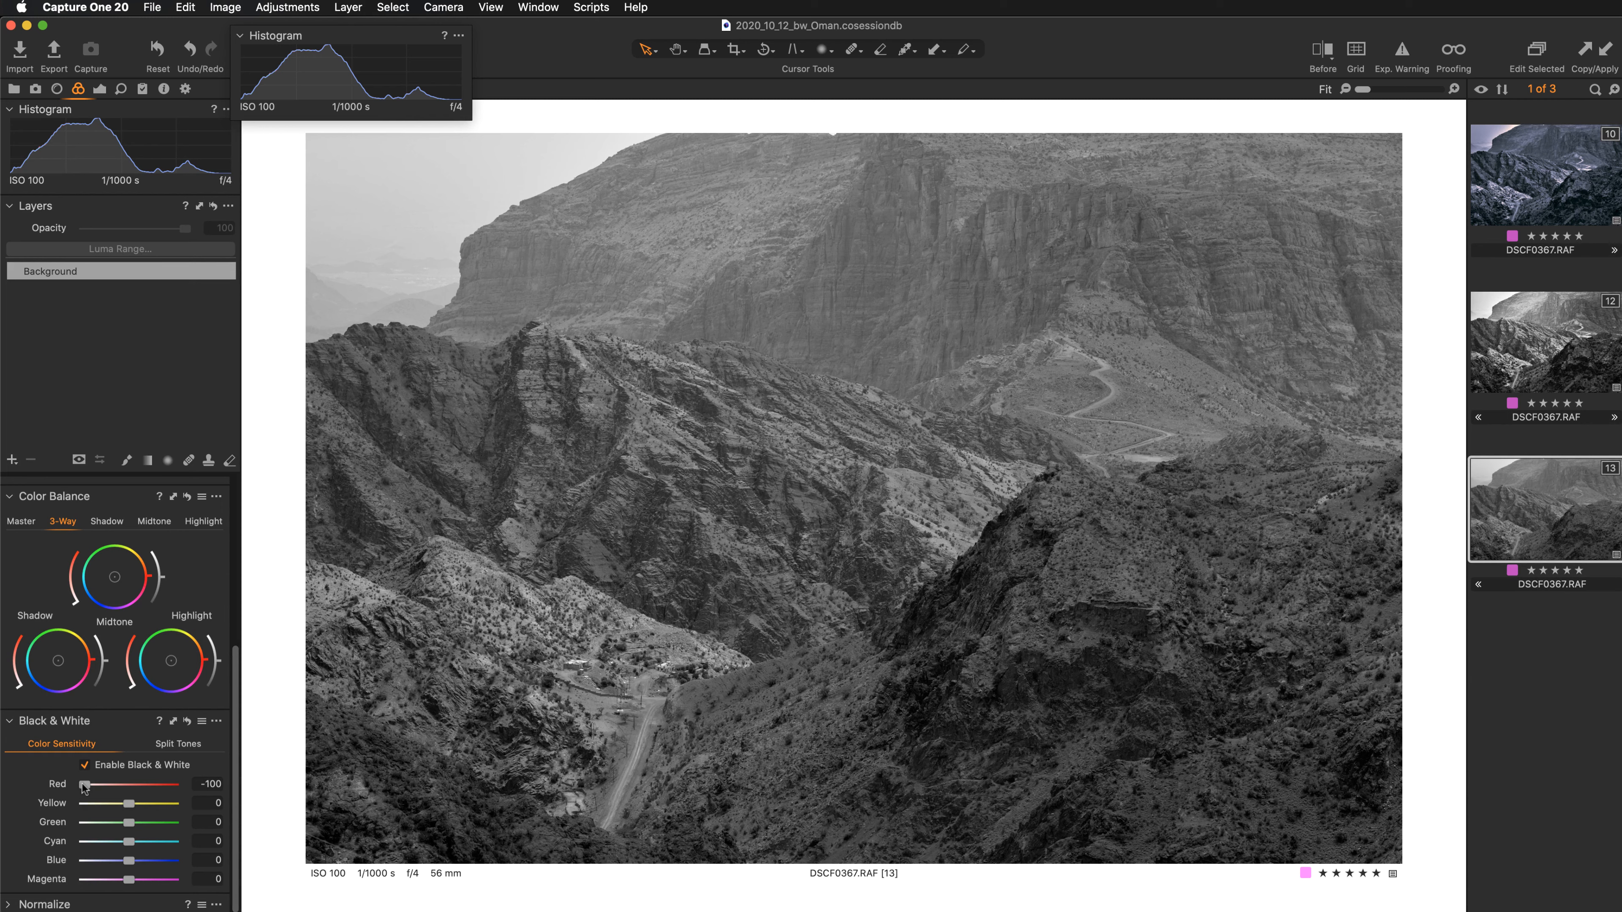
left_click_drag(82, 784, 152, 785)
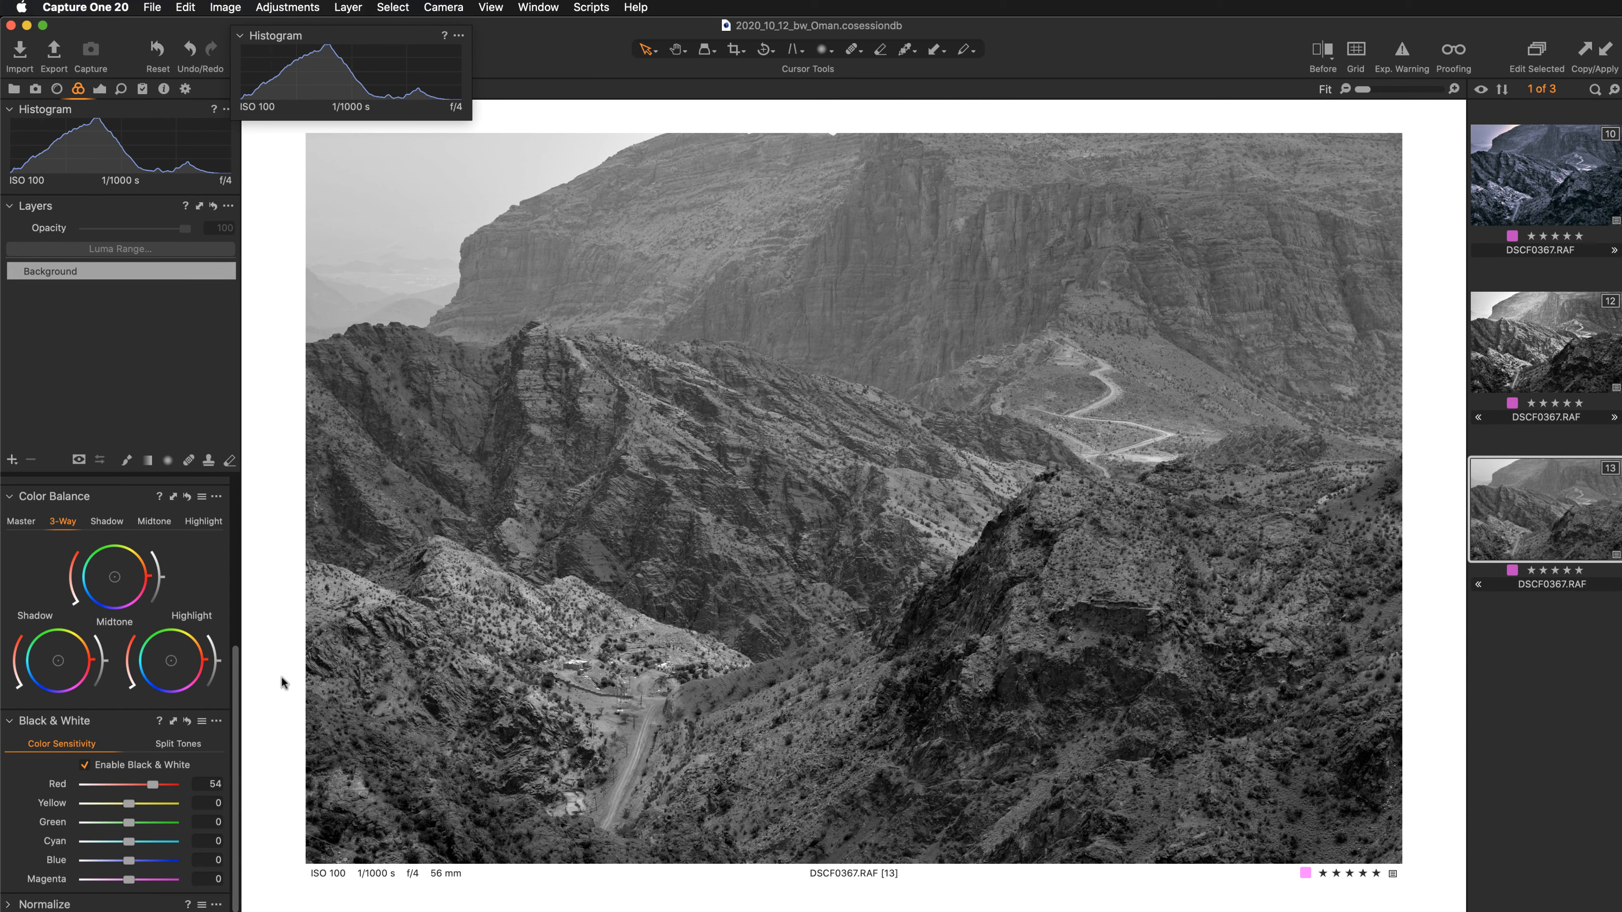
left_click_drag(152, 785, 82, 784)
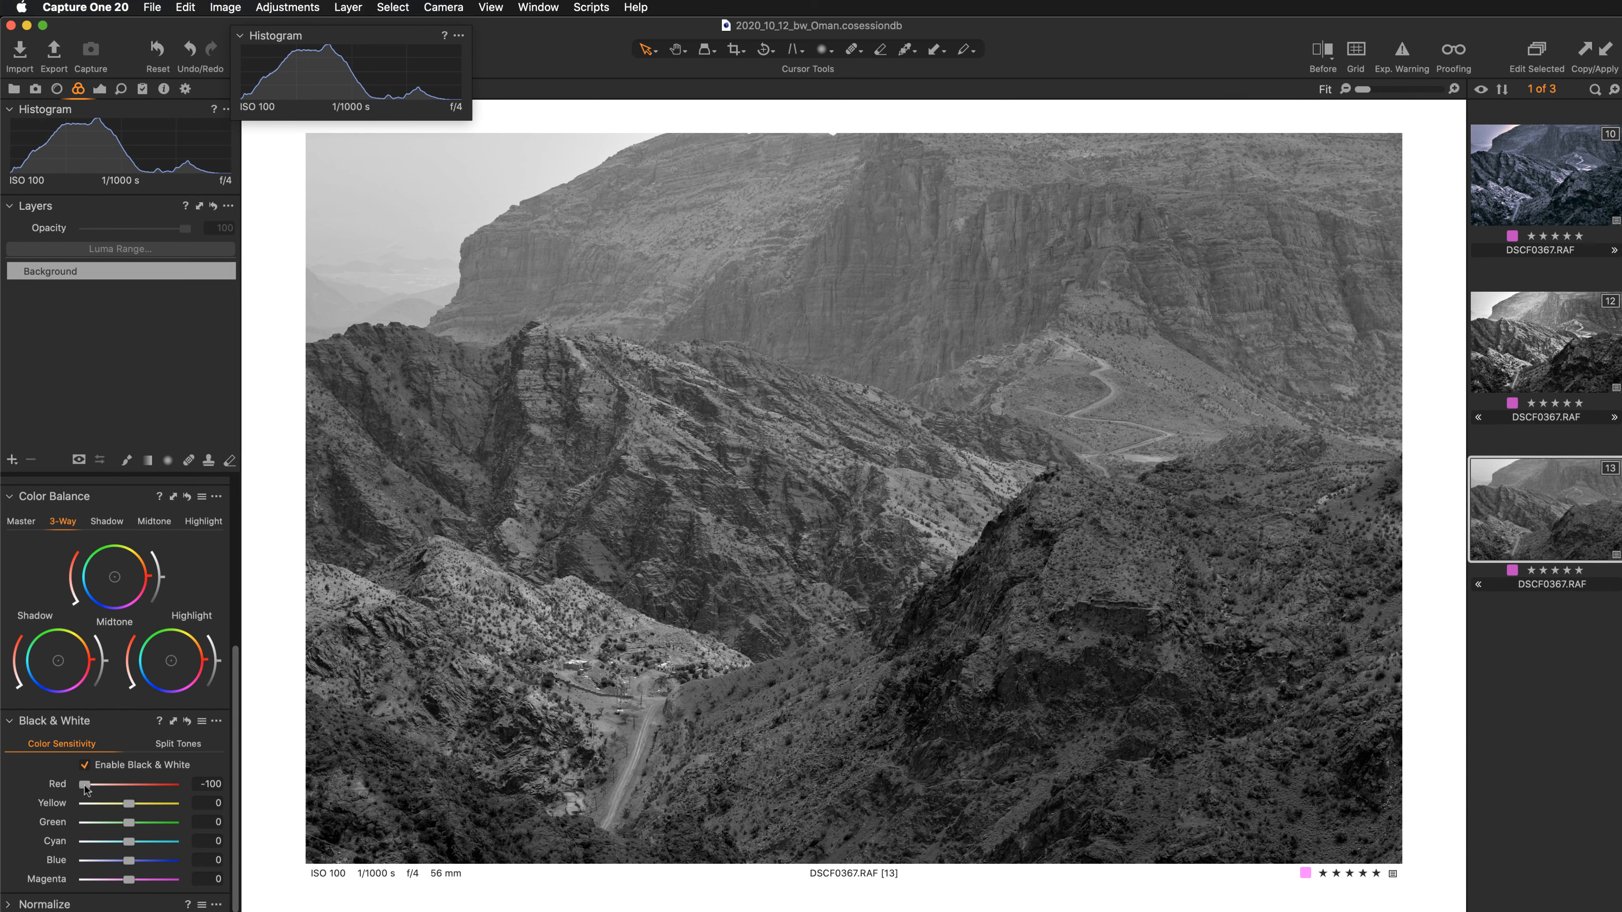
left_click_drag(82, 783, 159, 785)
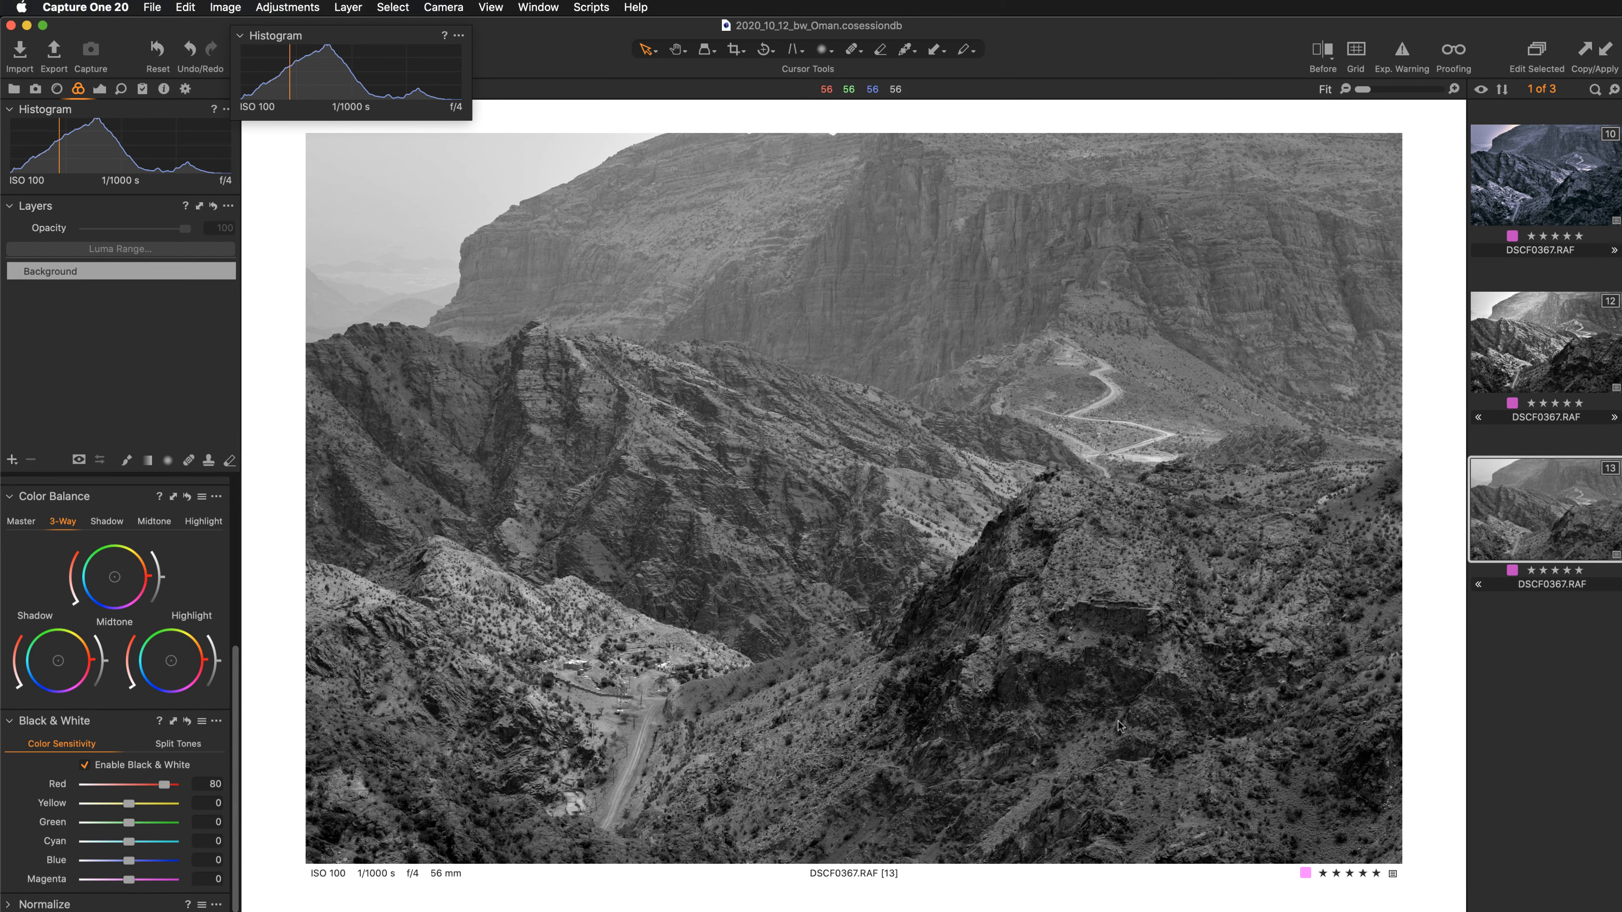
left_click_drag(164, 784, 173, 788)
key("y")
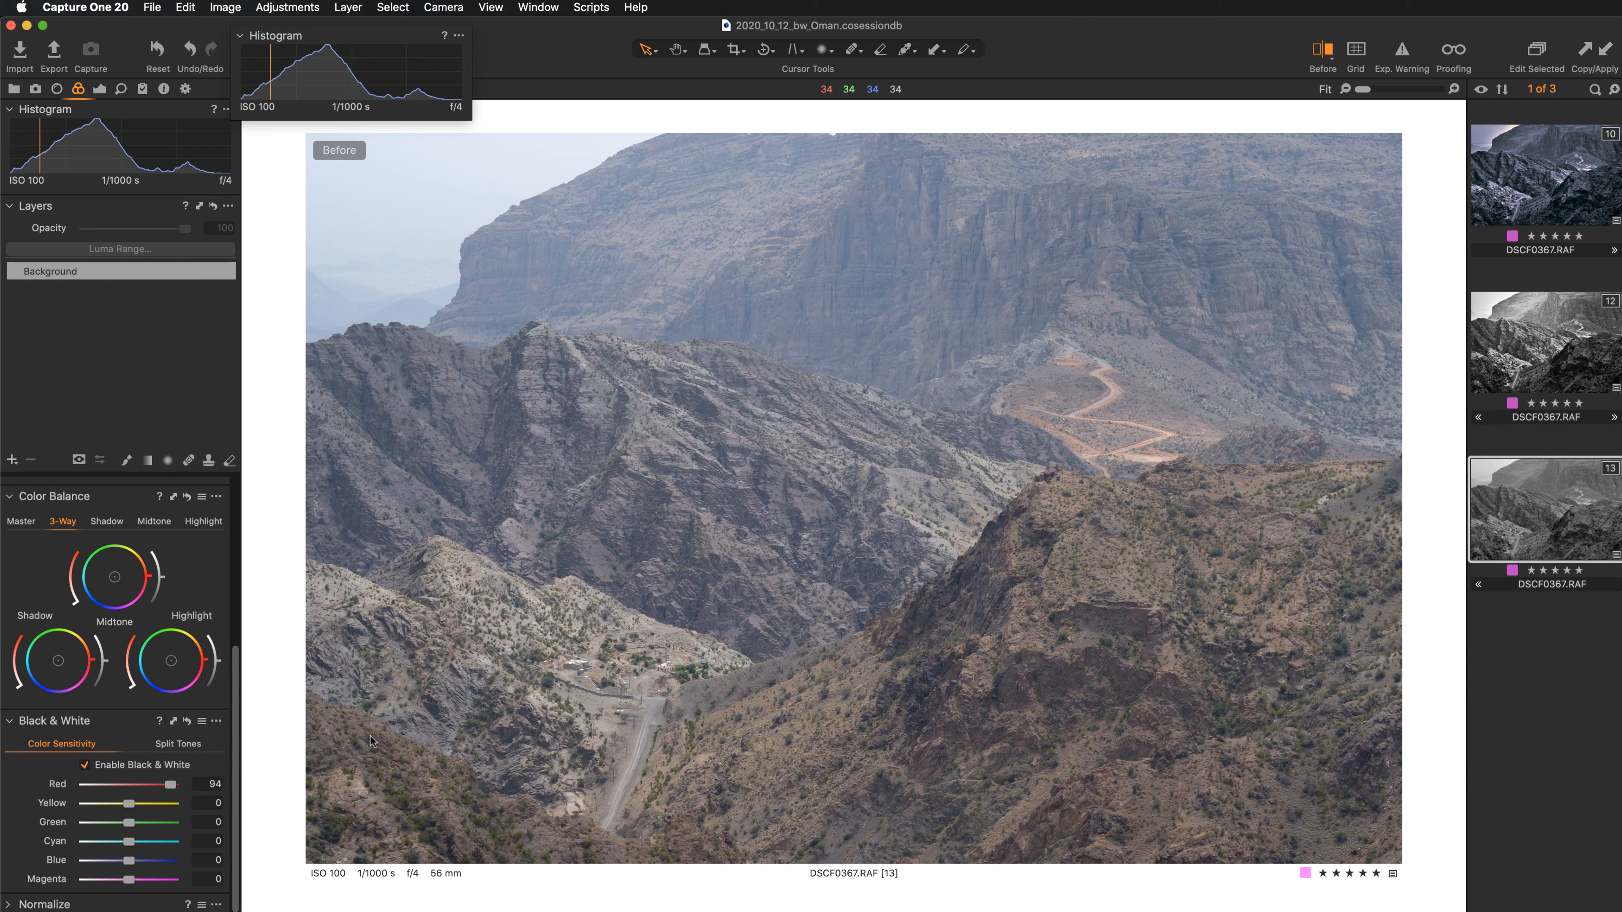
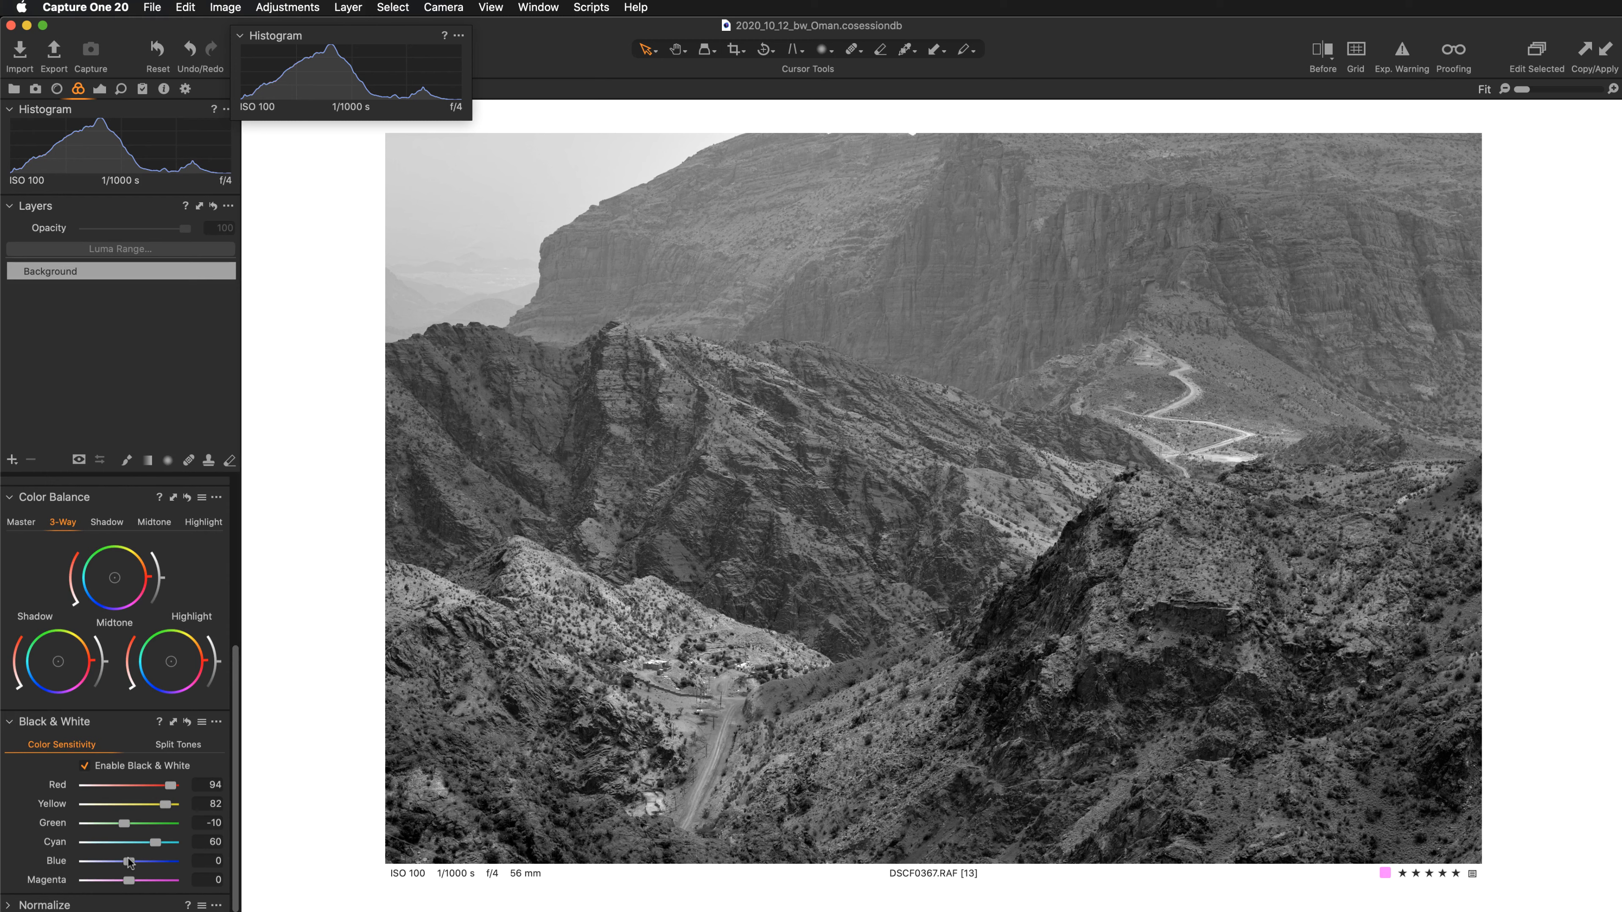
- Try the Black & White Blue sensitivity at 86, repeatedly resetting it to 0 and restoring it to compare the haze and contrast
left_click_drag(130, 862, 167, 866)
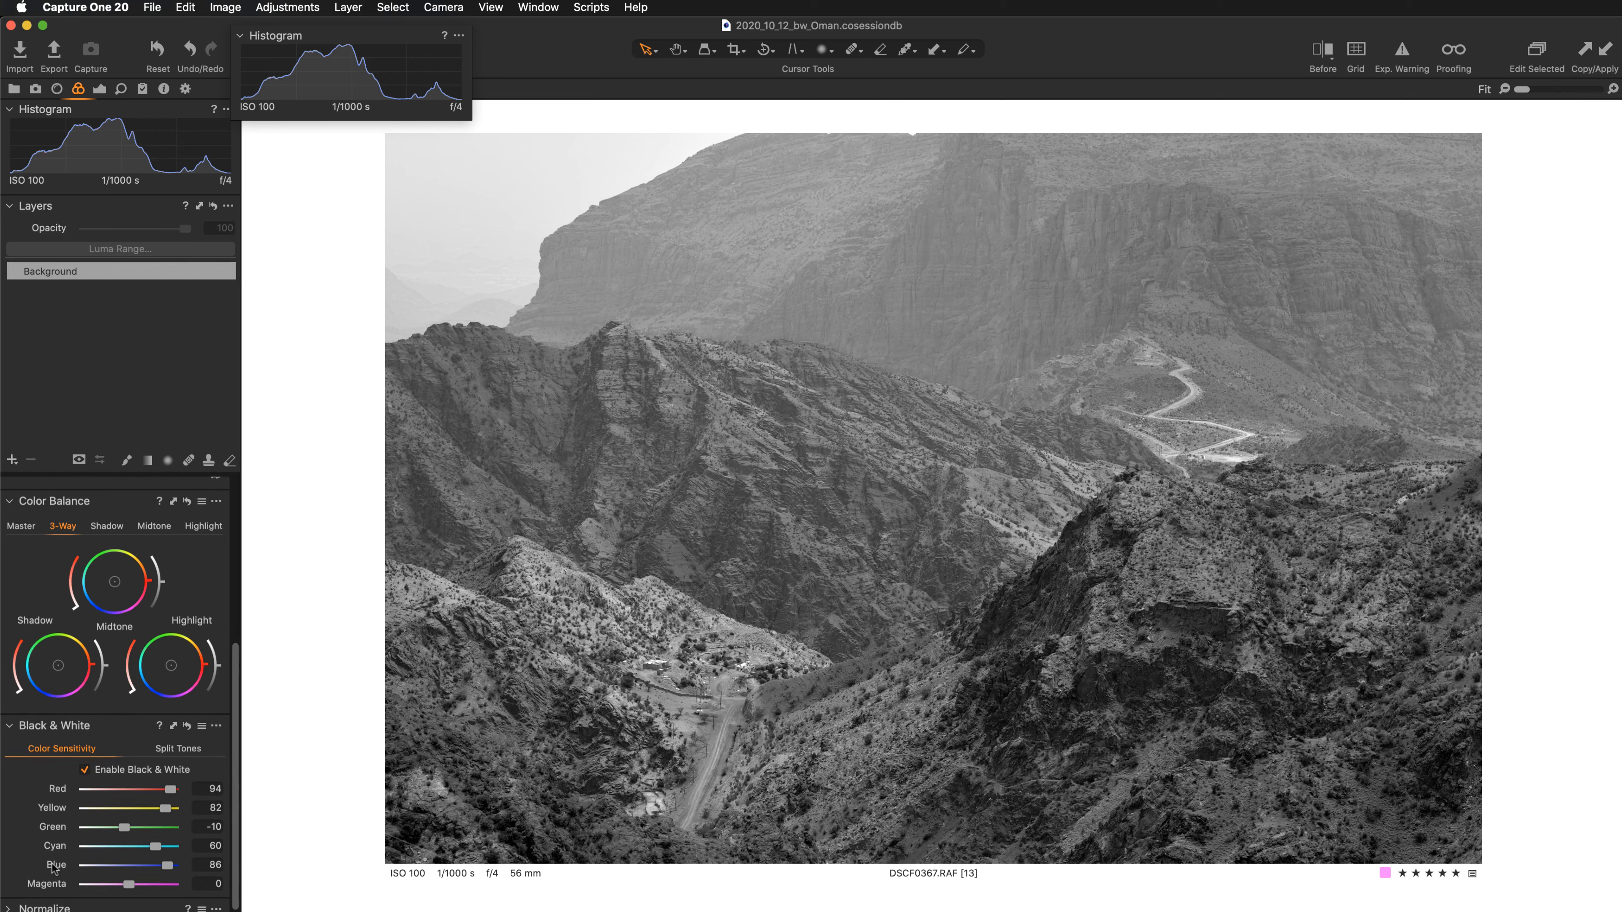
double_click(54, 866)
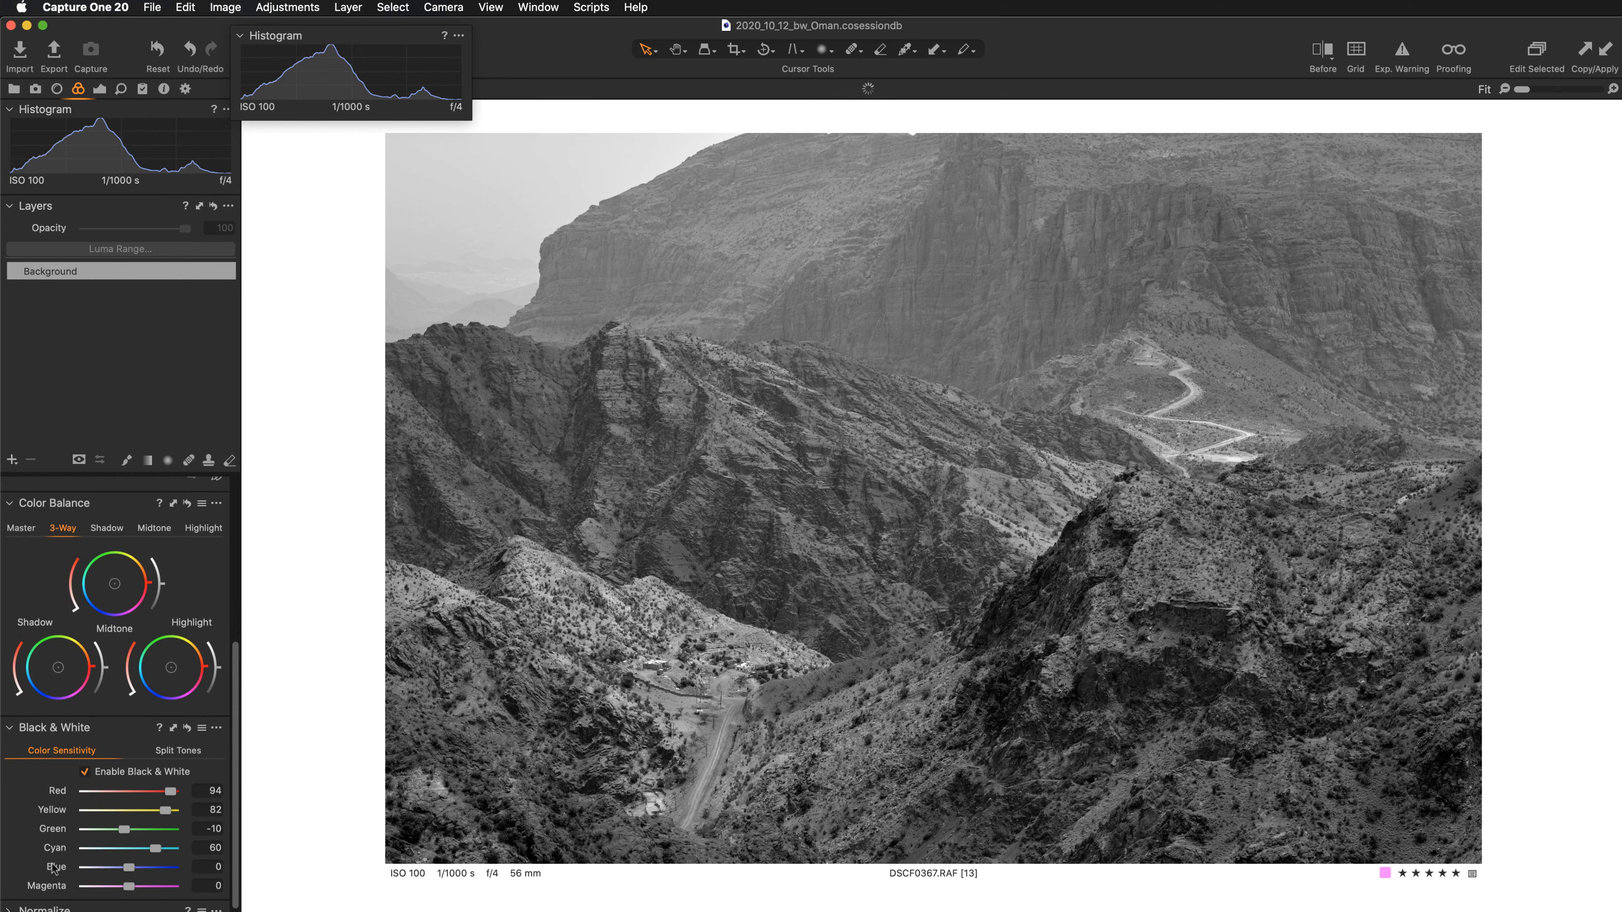
key("super+z")
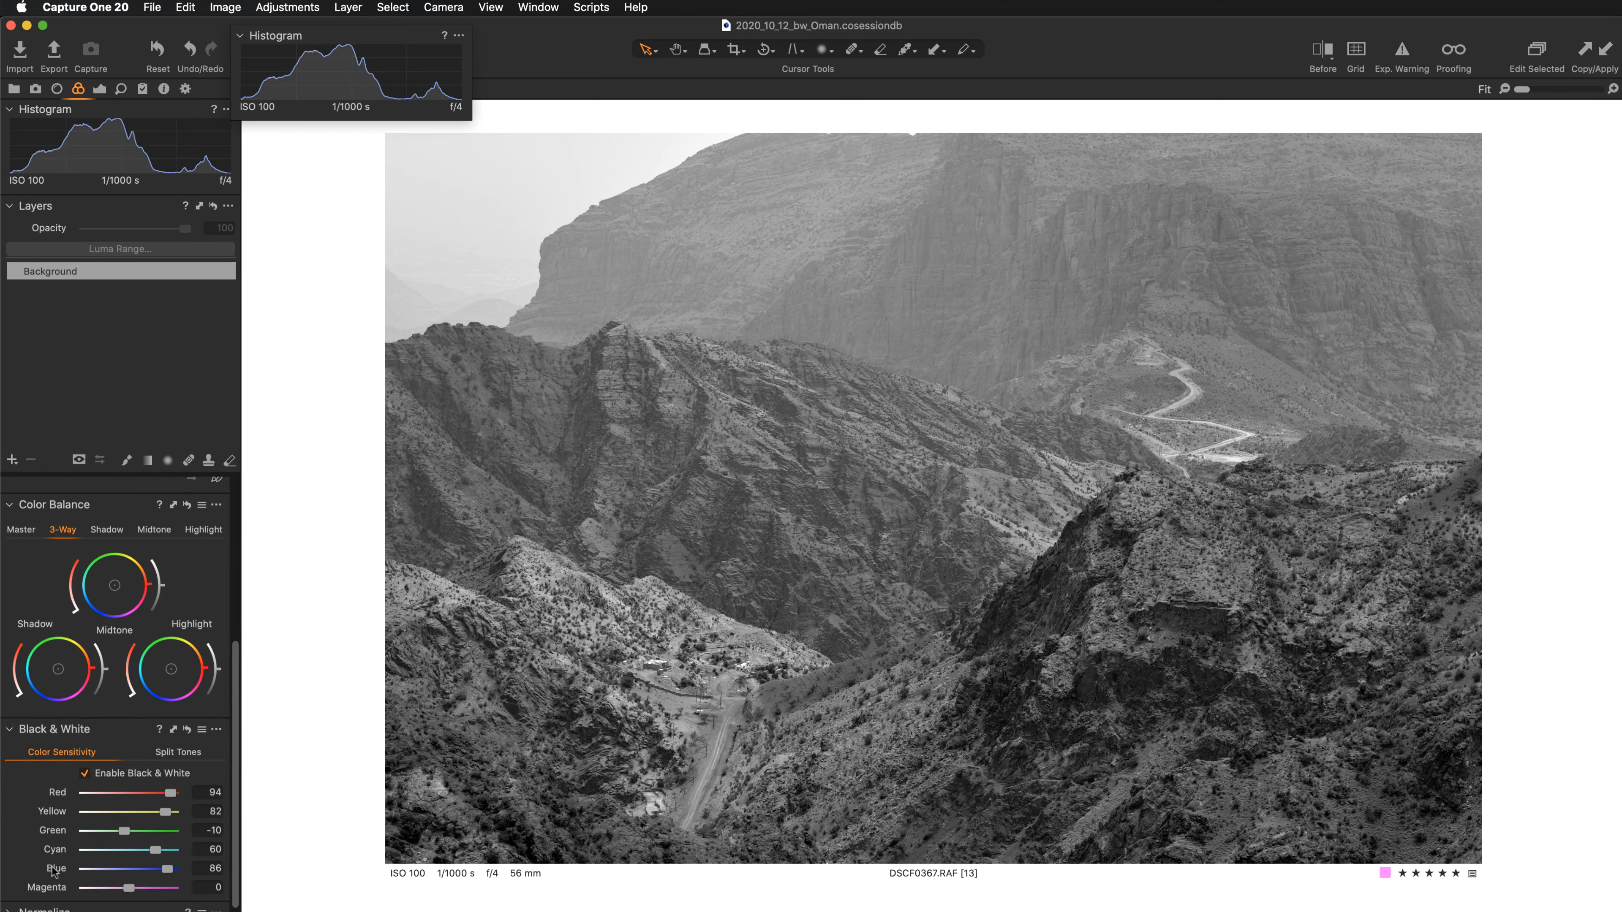
double_click(54, 871)
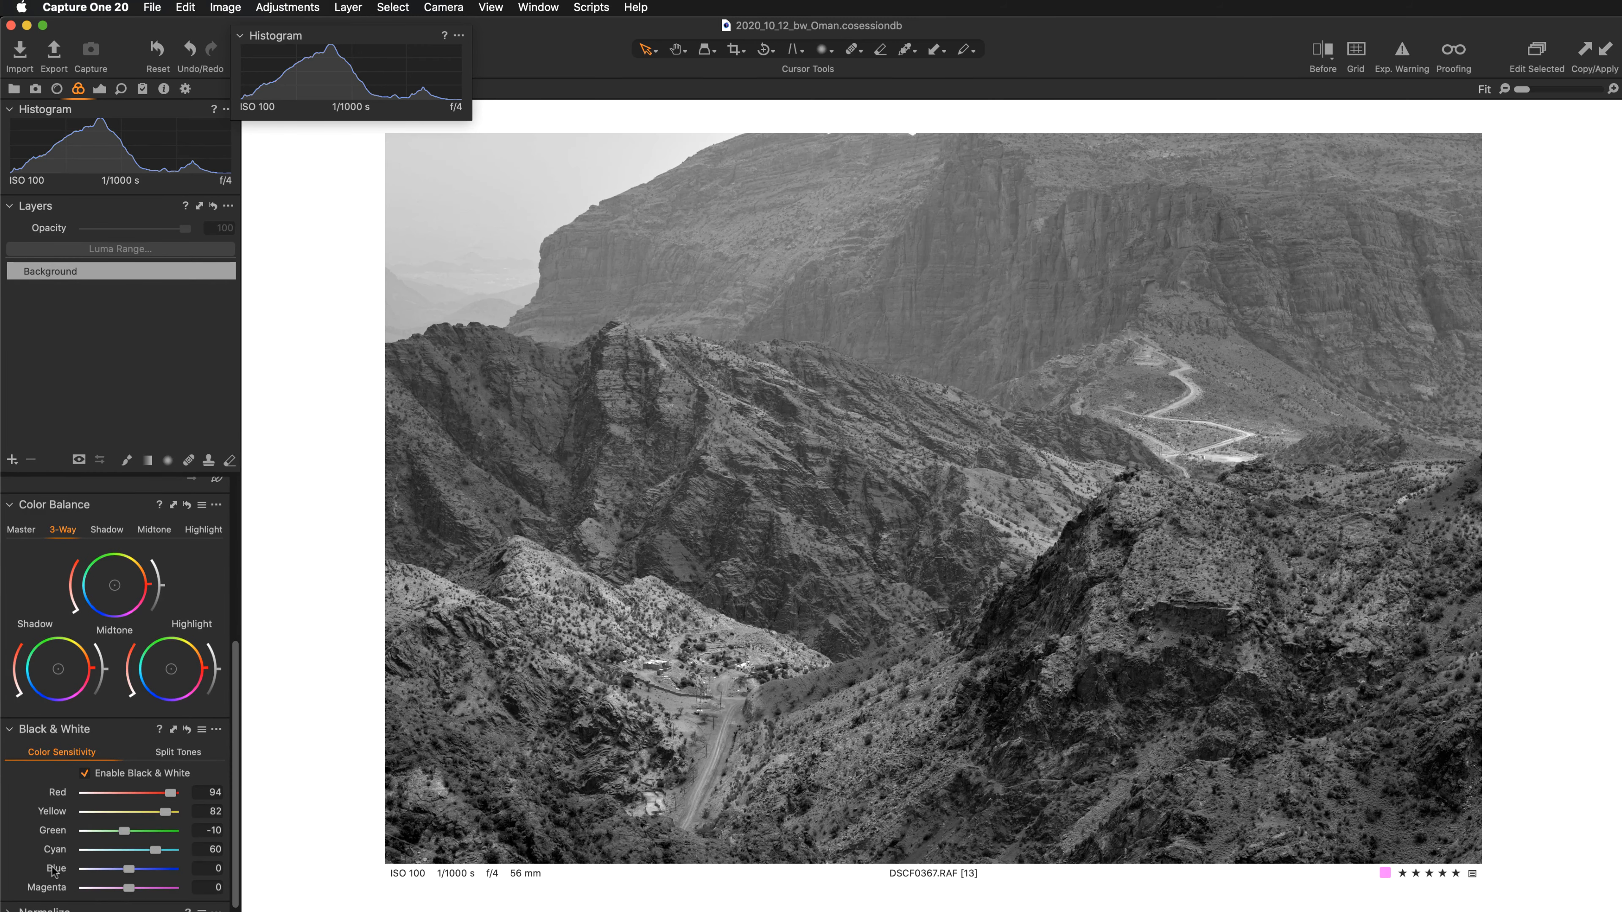
key("super+z")
double_click(54, 871)
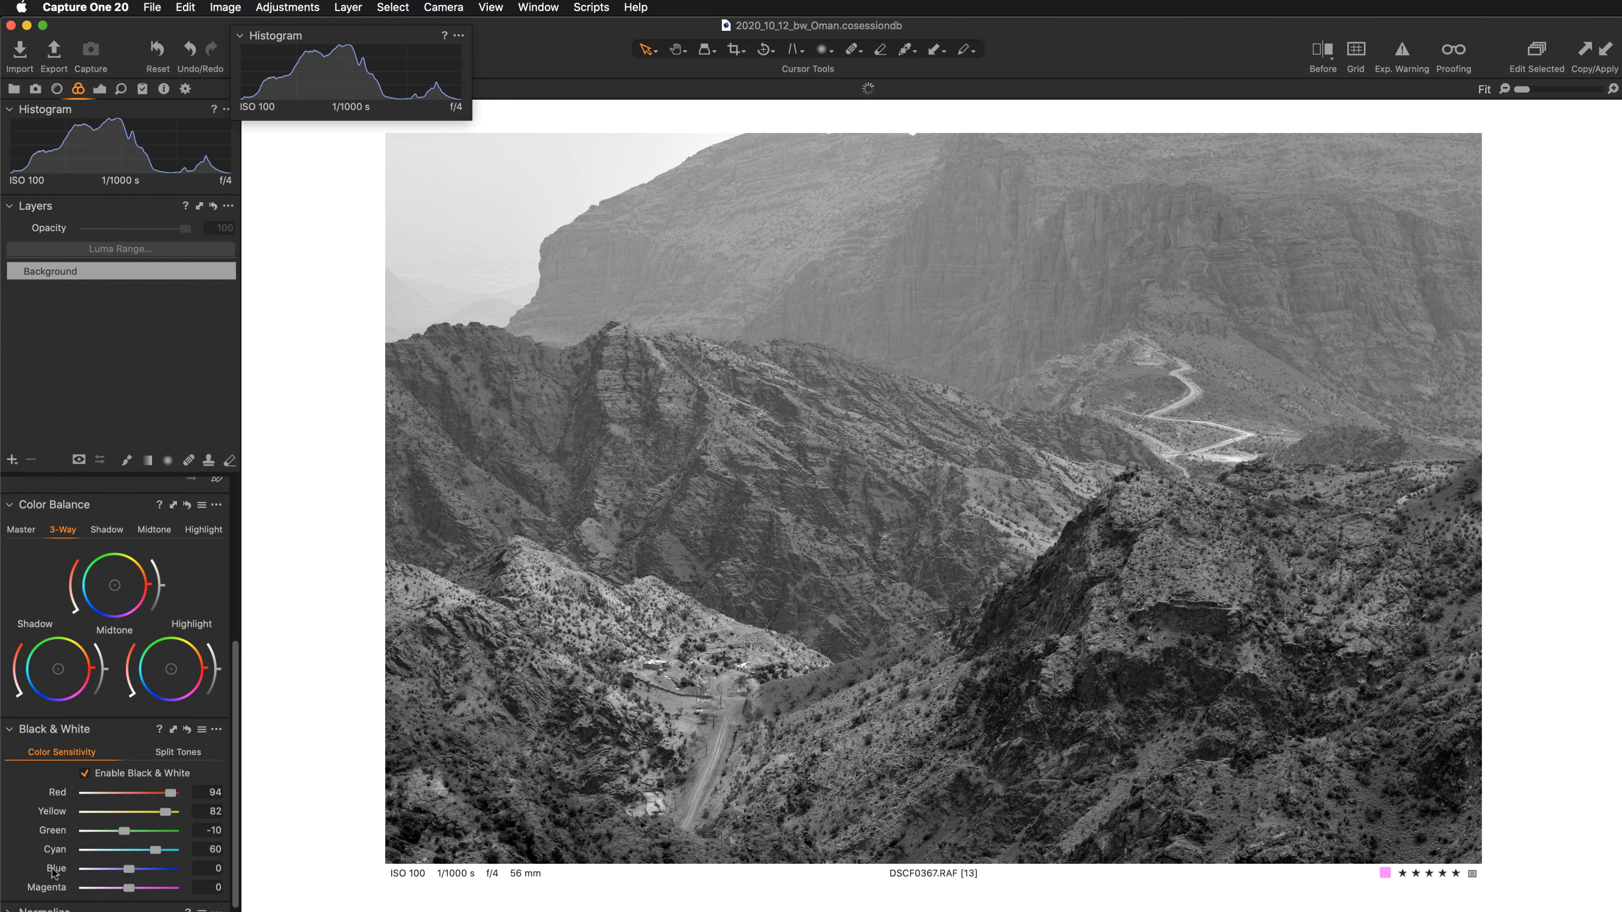
- Compare the haze with the Black & White Blue sensitivity reset and restored, leaving it at 86
key("super+z")
double_click(55, 871)
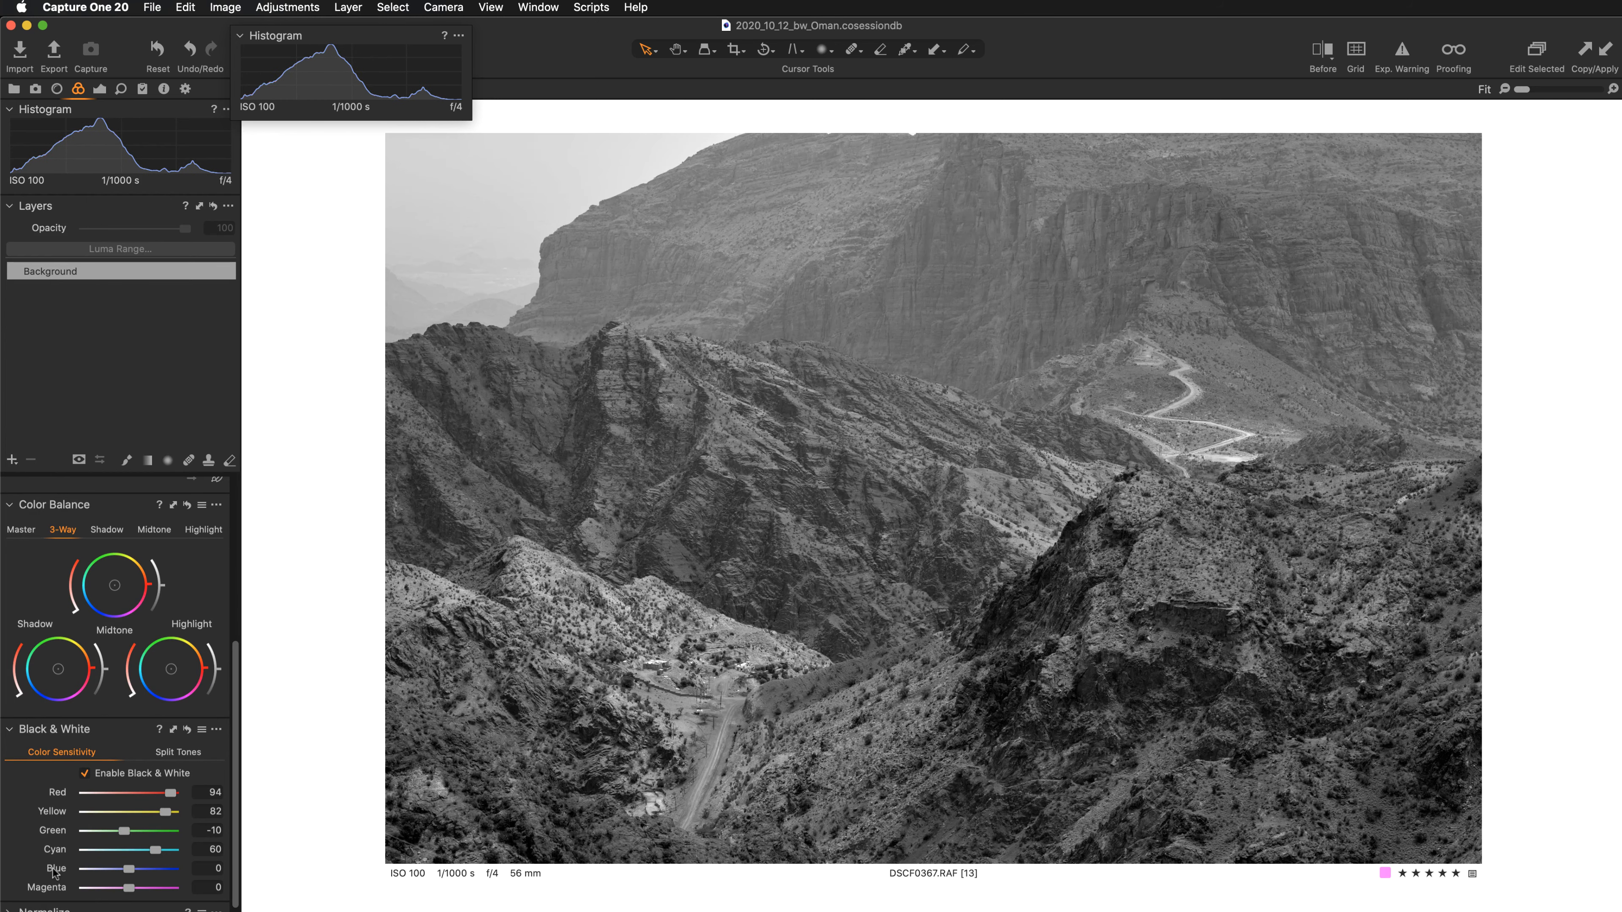
key("super+z")
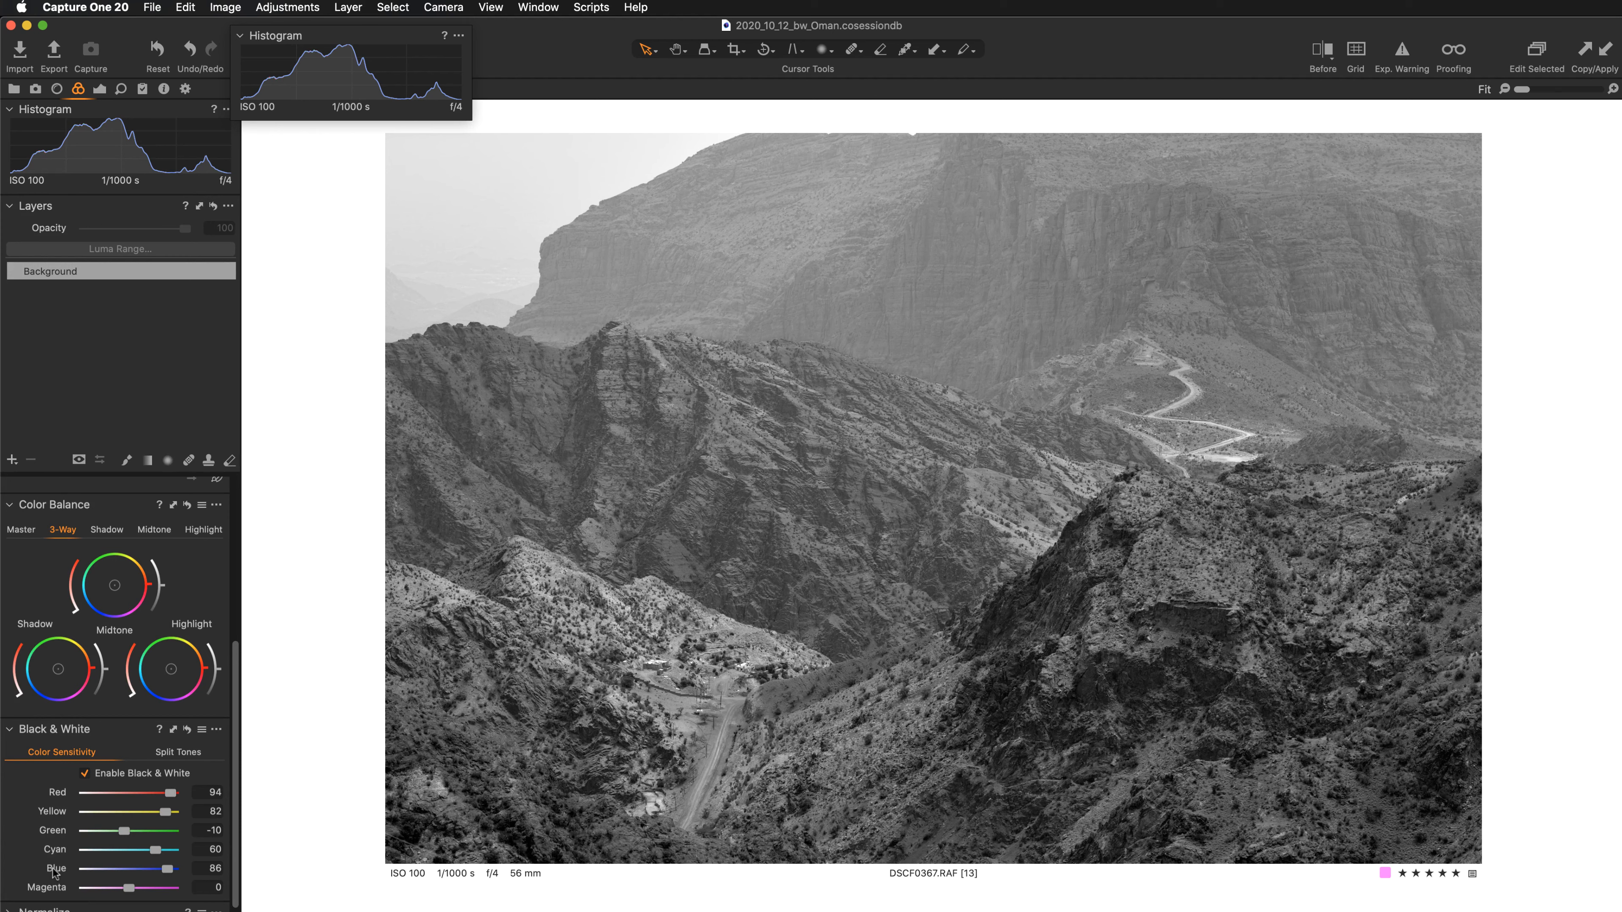
double_click(54, 871)
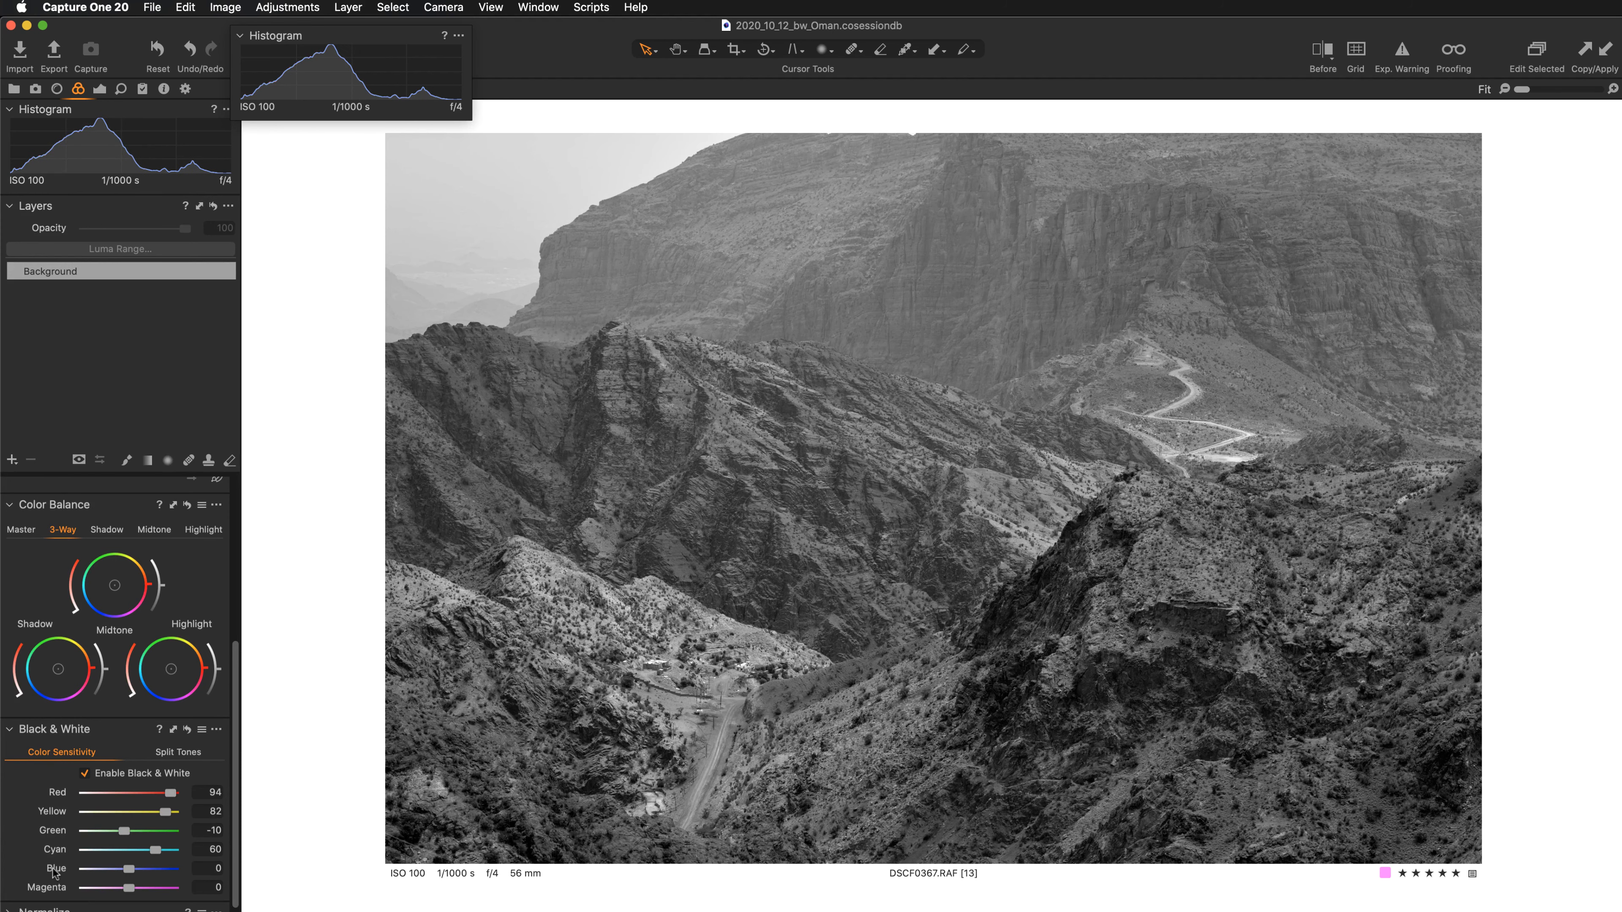
key("super+z")
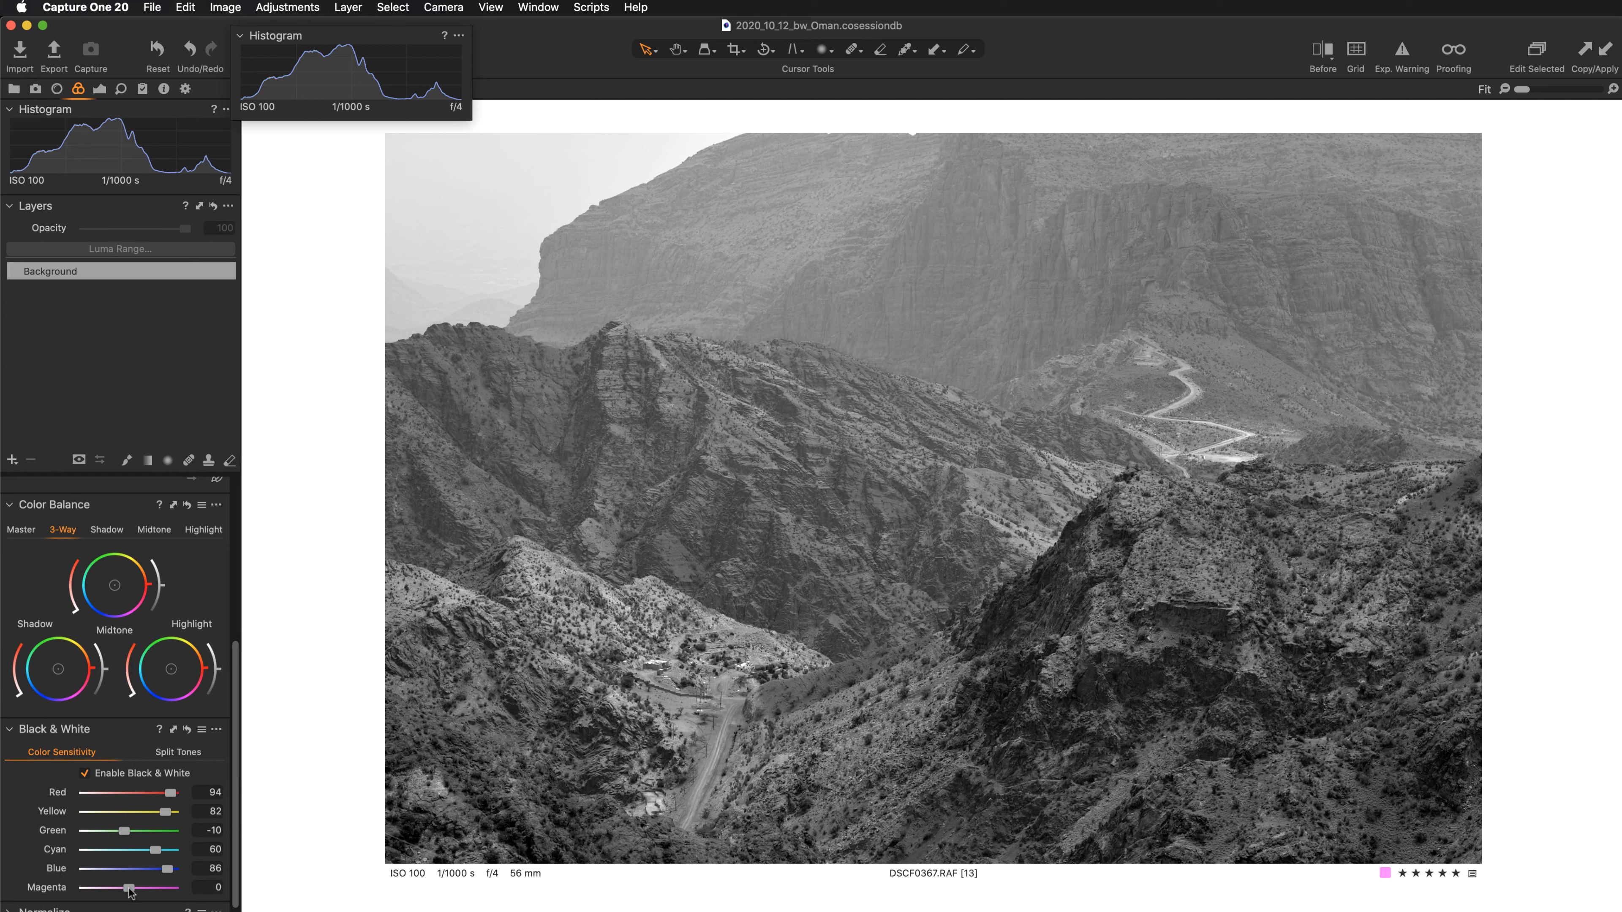
- Test the Black & White Magenta sensitivity at both extremes and set it to 46
left_click_drag(135, 889, 189, 893)
left_click_drag(174, 891, 33, 877)
left_click_drag(83, 889, 152, 892)
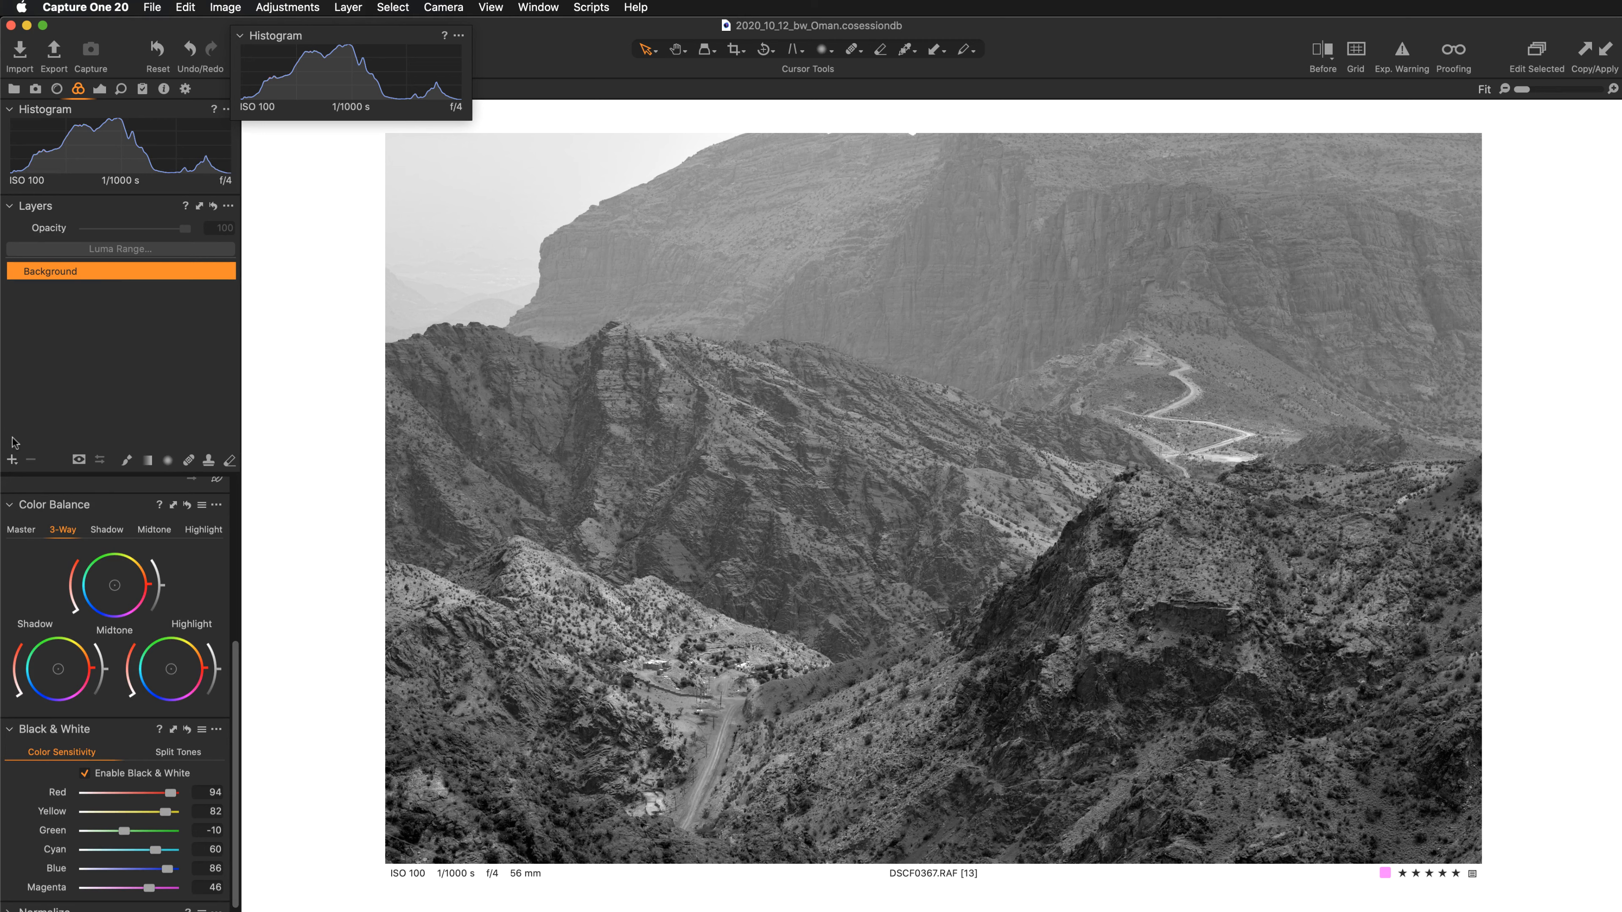
- Add a new filled adjustment layer above the Background and name it "curves"
left_click(12, 460)
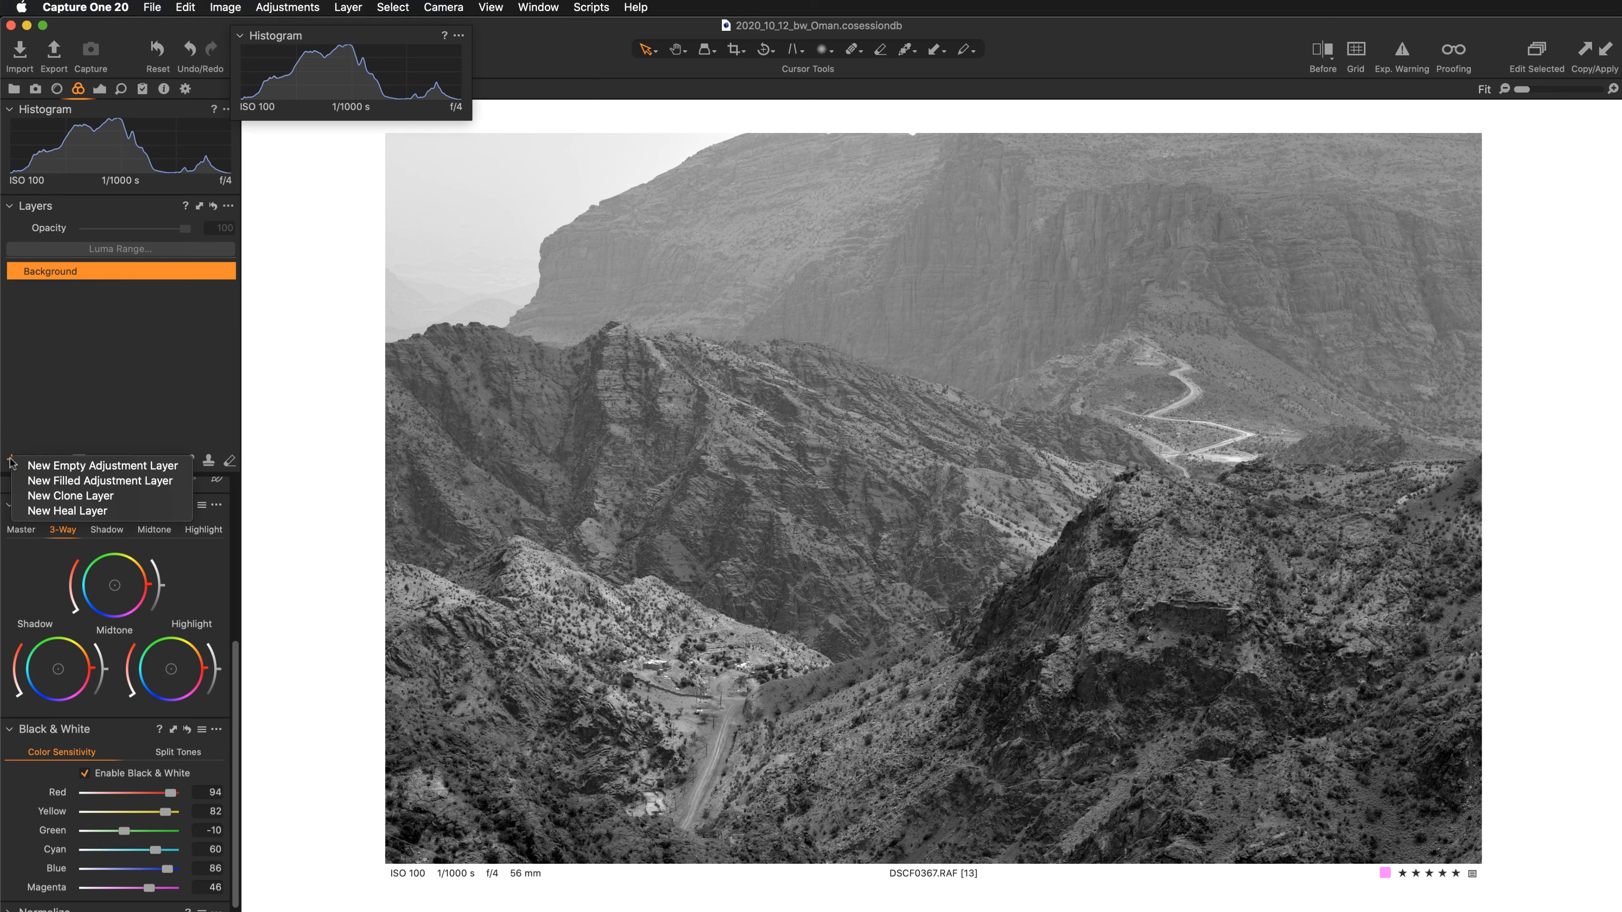
left_click(33, 481)
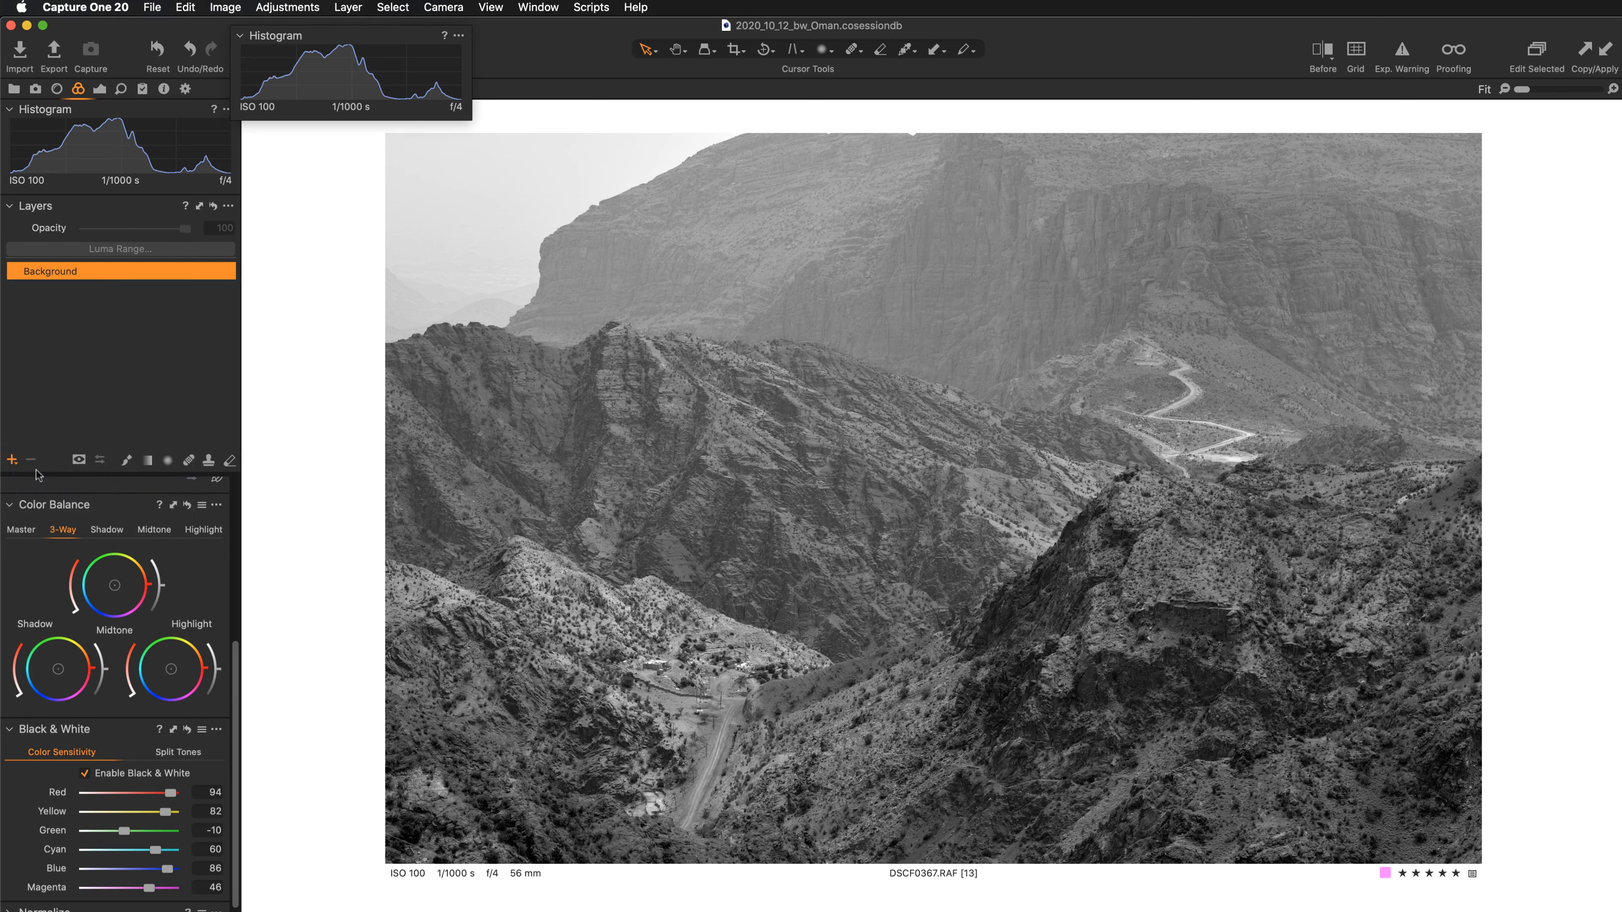
double_click(72, 268)
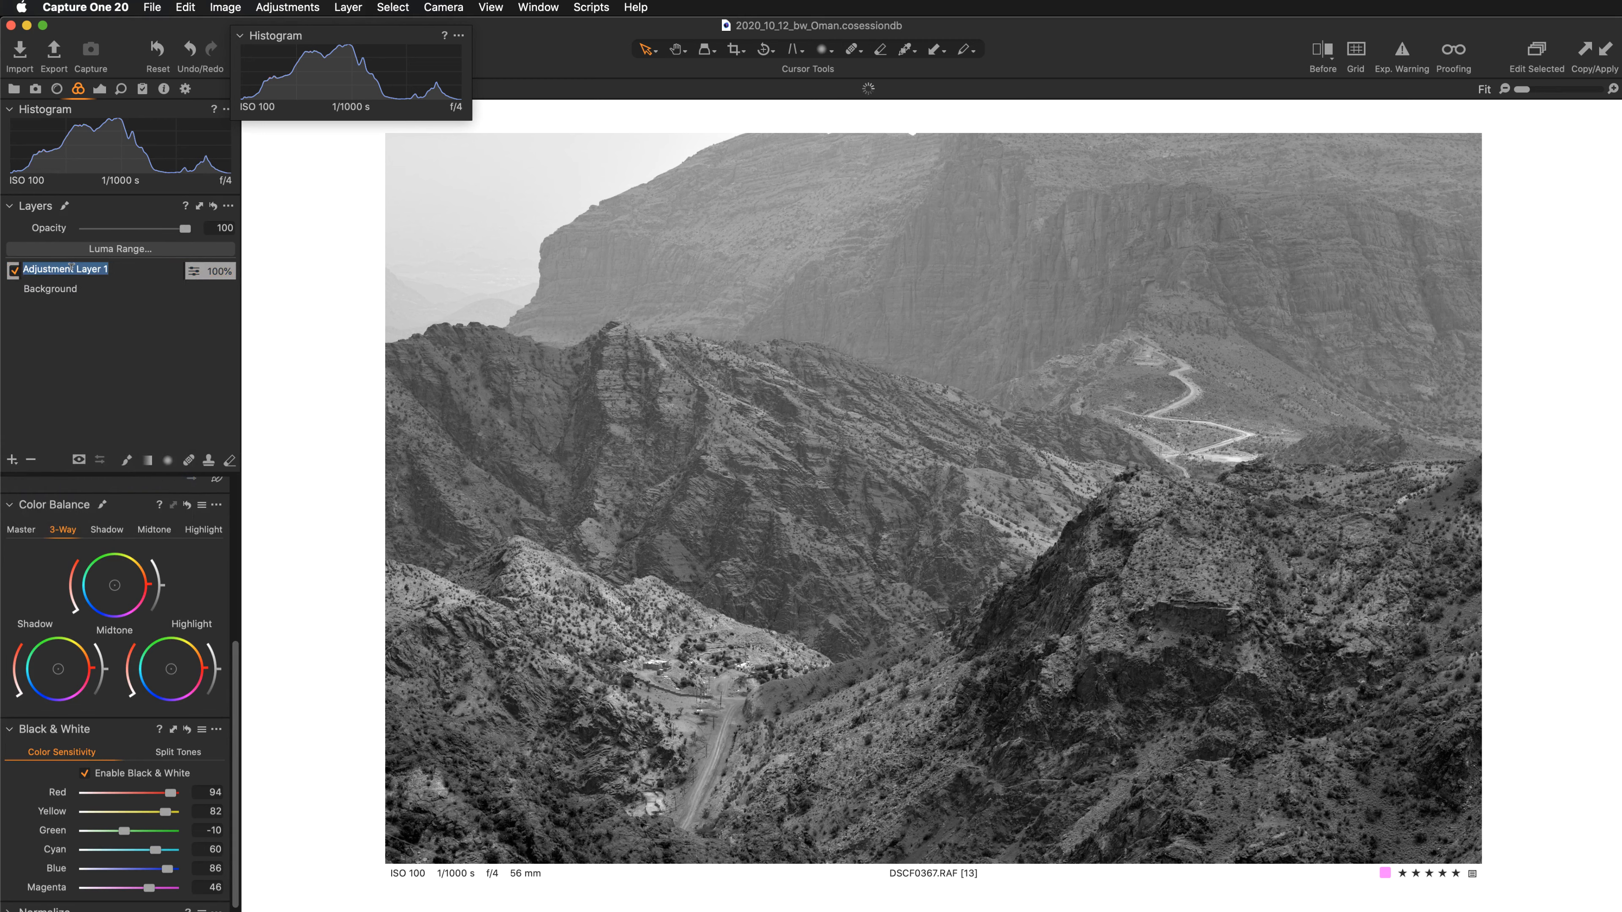
type("curves")
key("Return")
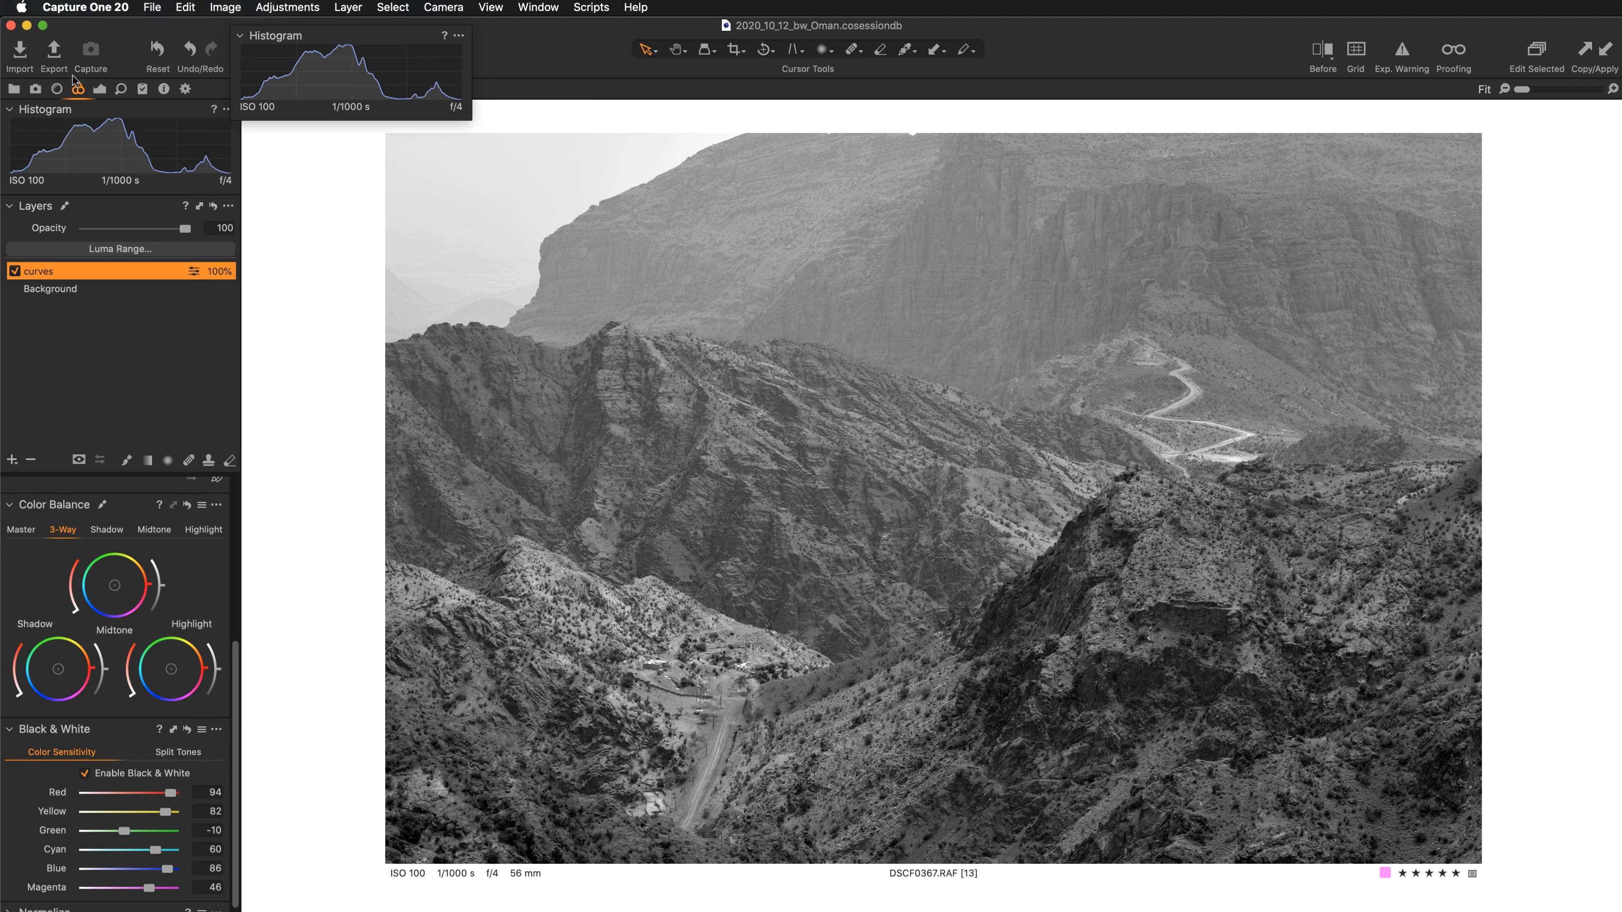
- Expand the Curve tool, detach it as a floating window beside the tool column and enlarge its graph
left_click(99, 89)
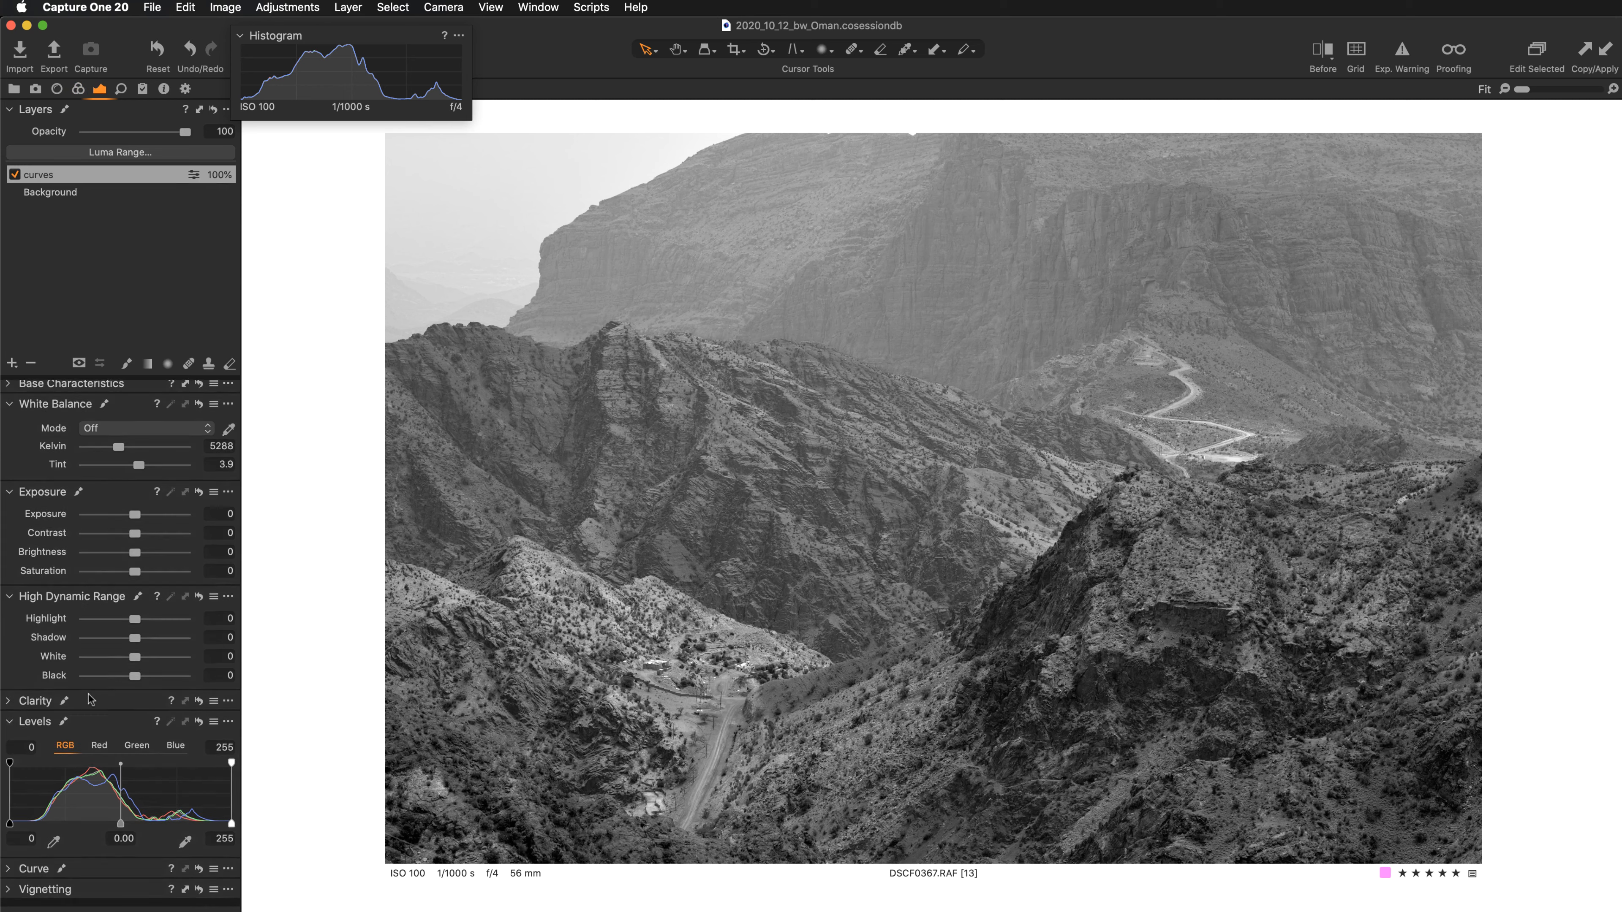
left_click(12, 875)
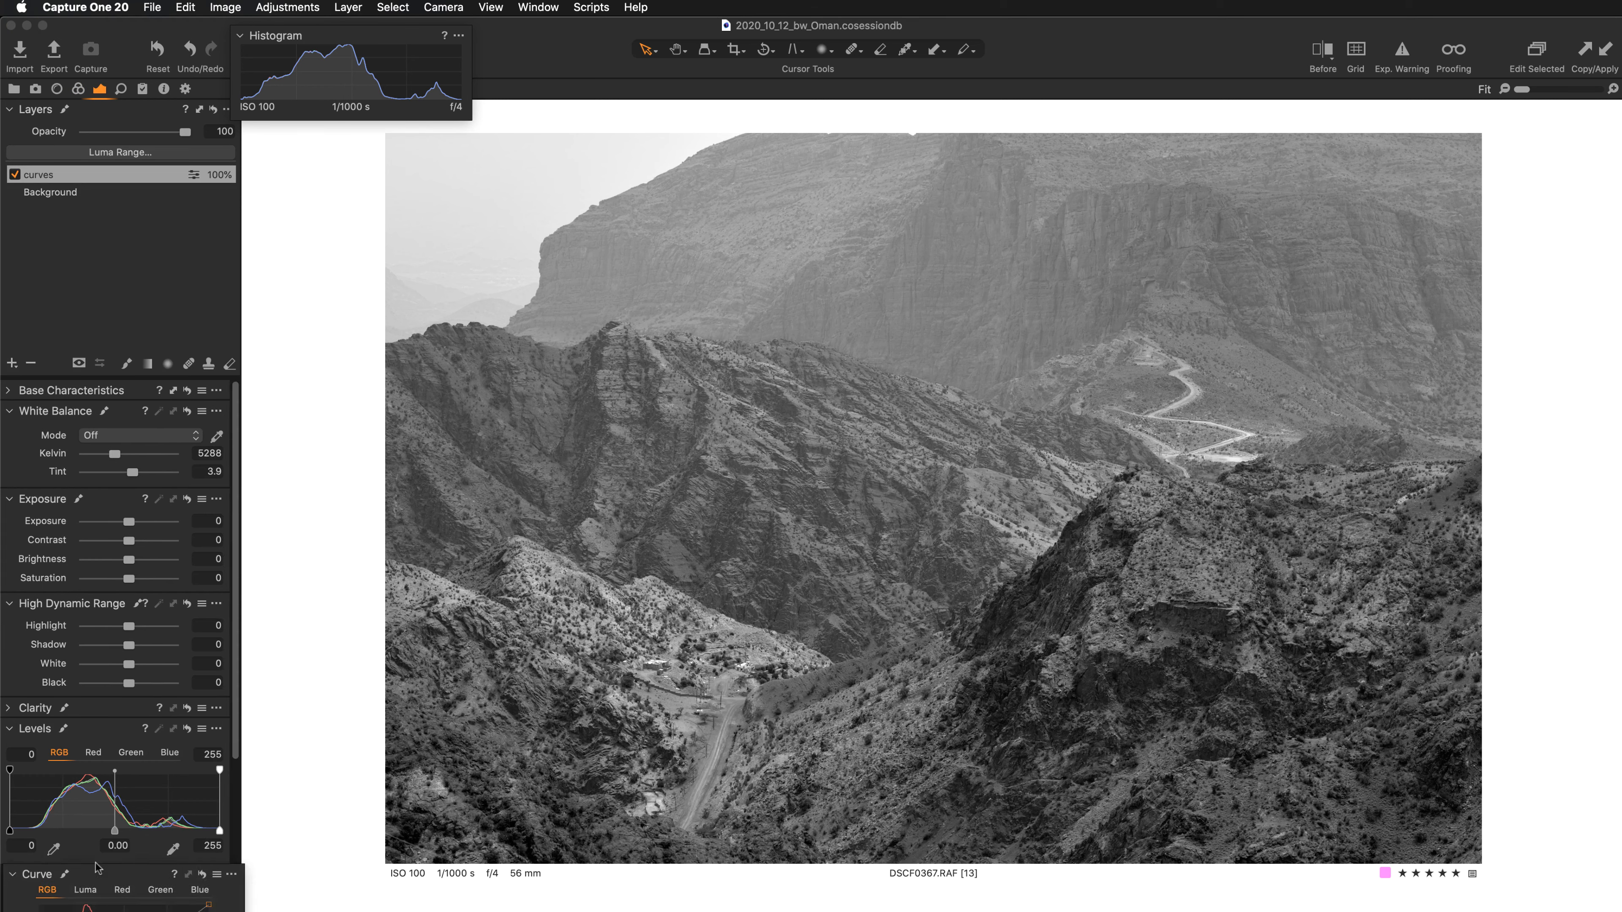
left_click_drag(32, 875, 353, 200)
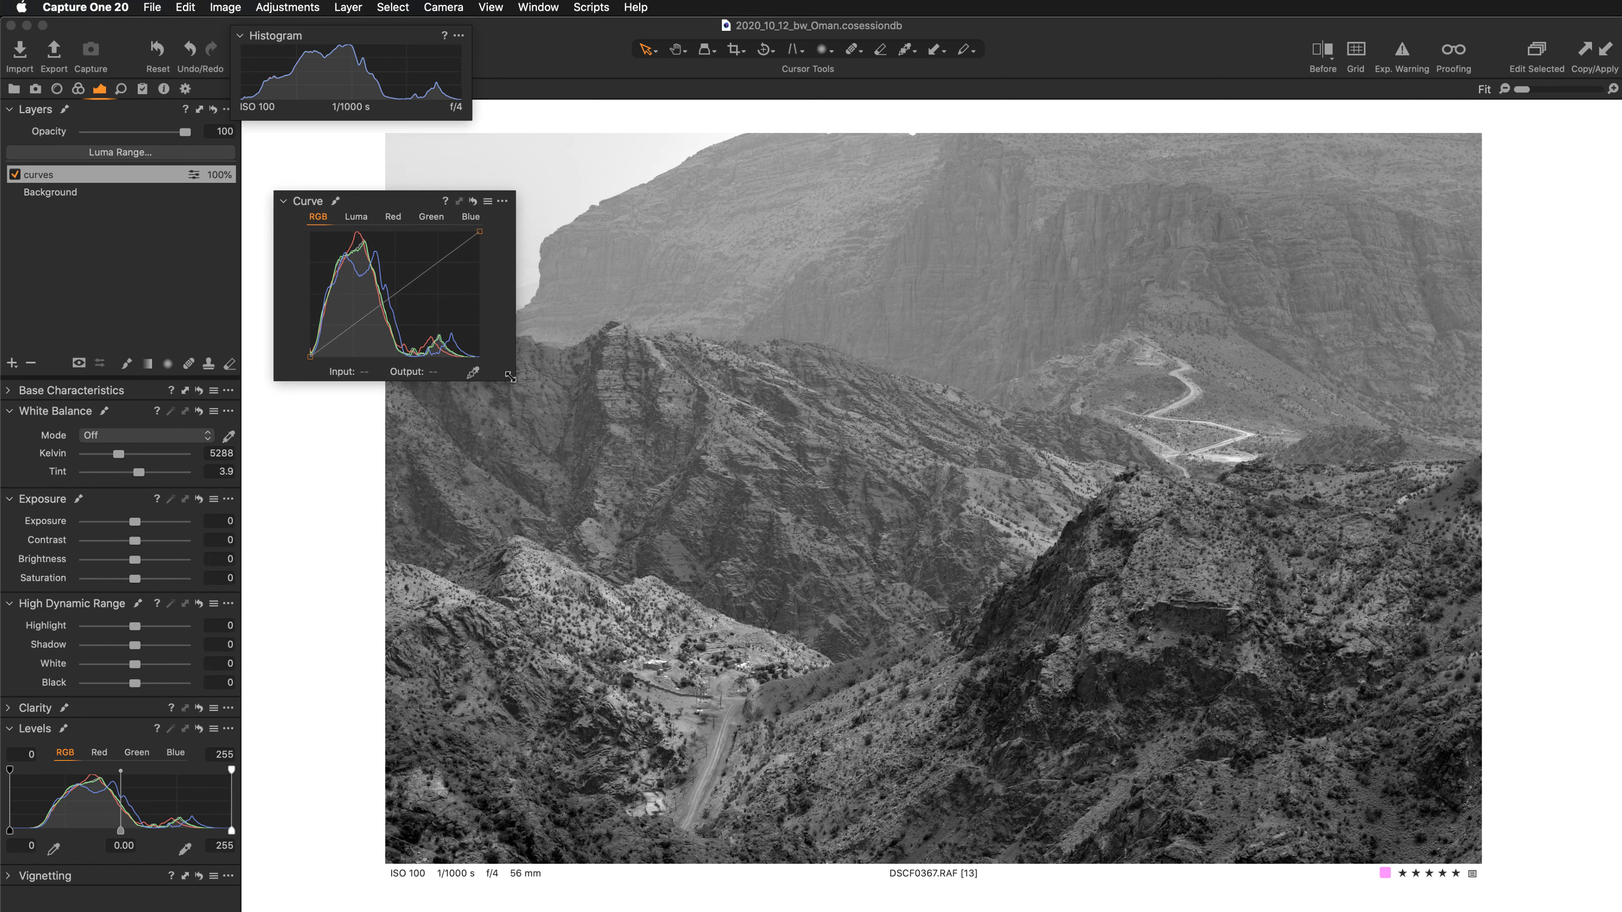
left_click_drag(515, 381, 665, 550)
mouse_move(488, 199)
left_mouse_down()
mouse_move(467, 209)
mouse_move(464, 133)
mouse_move(467, 175)
left_mouse_up()
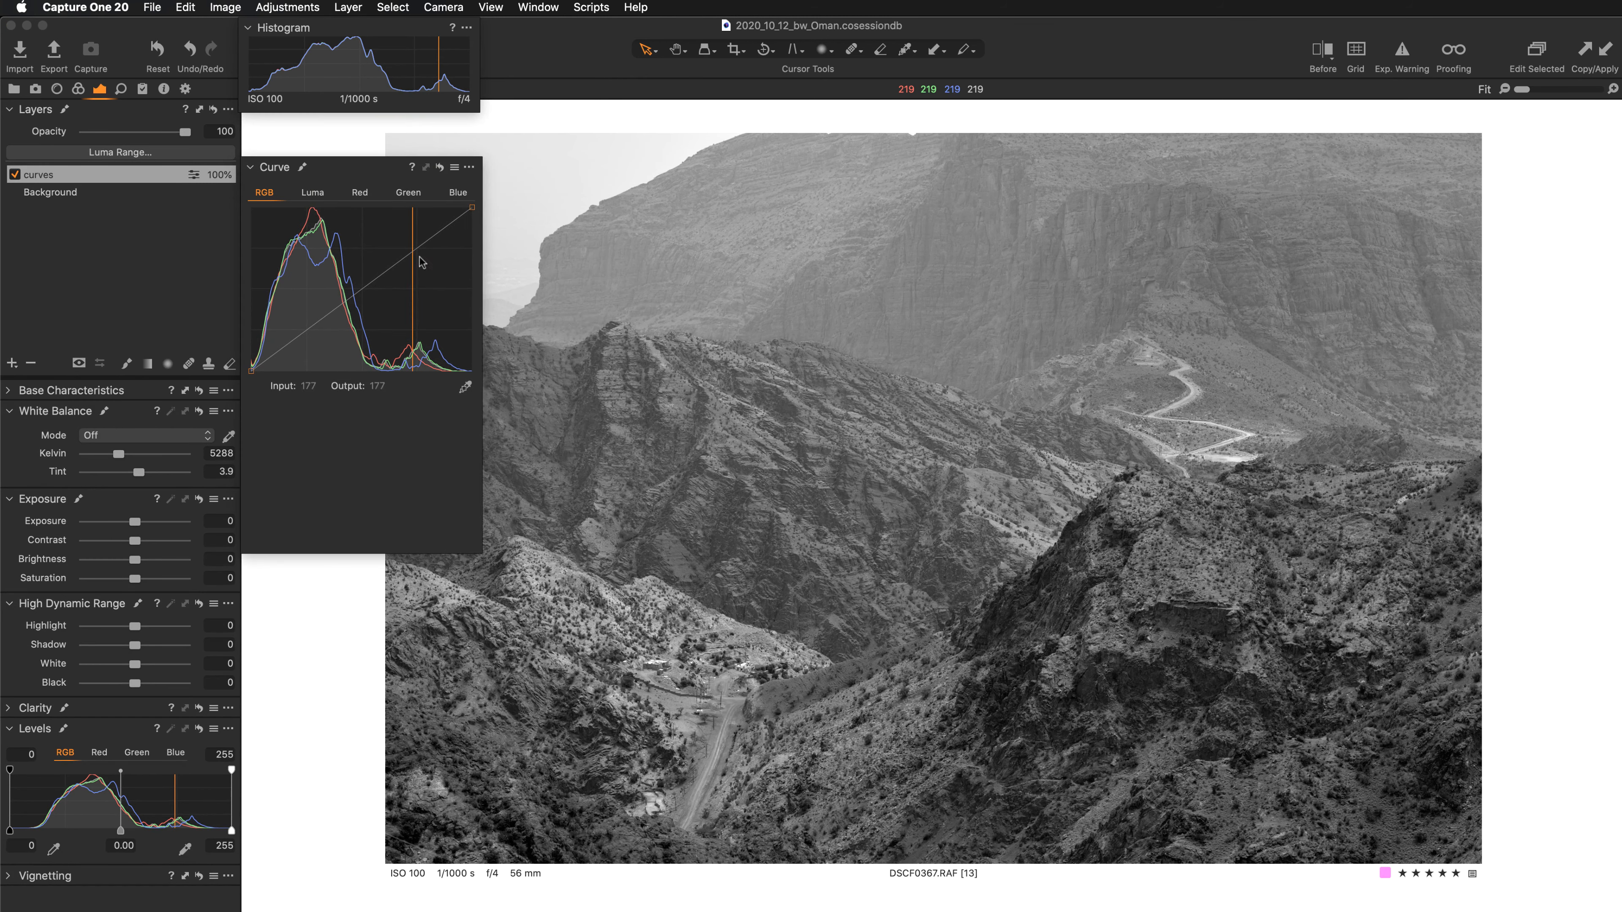
left_click_drag(480, 554, 593, 497)
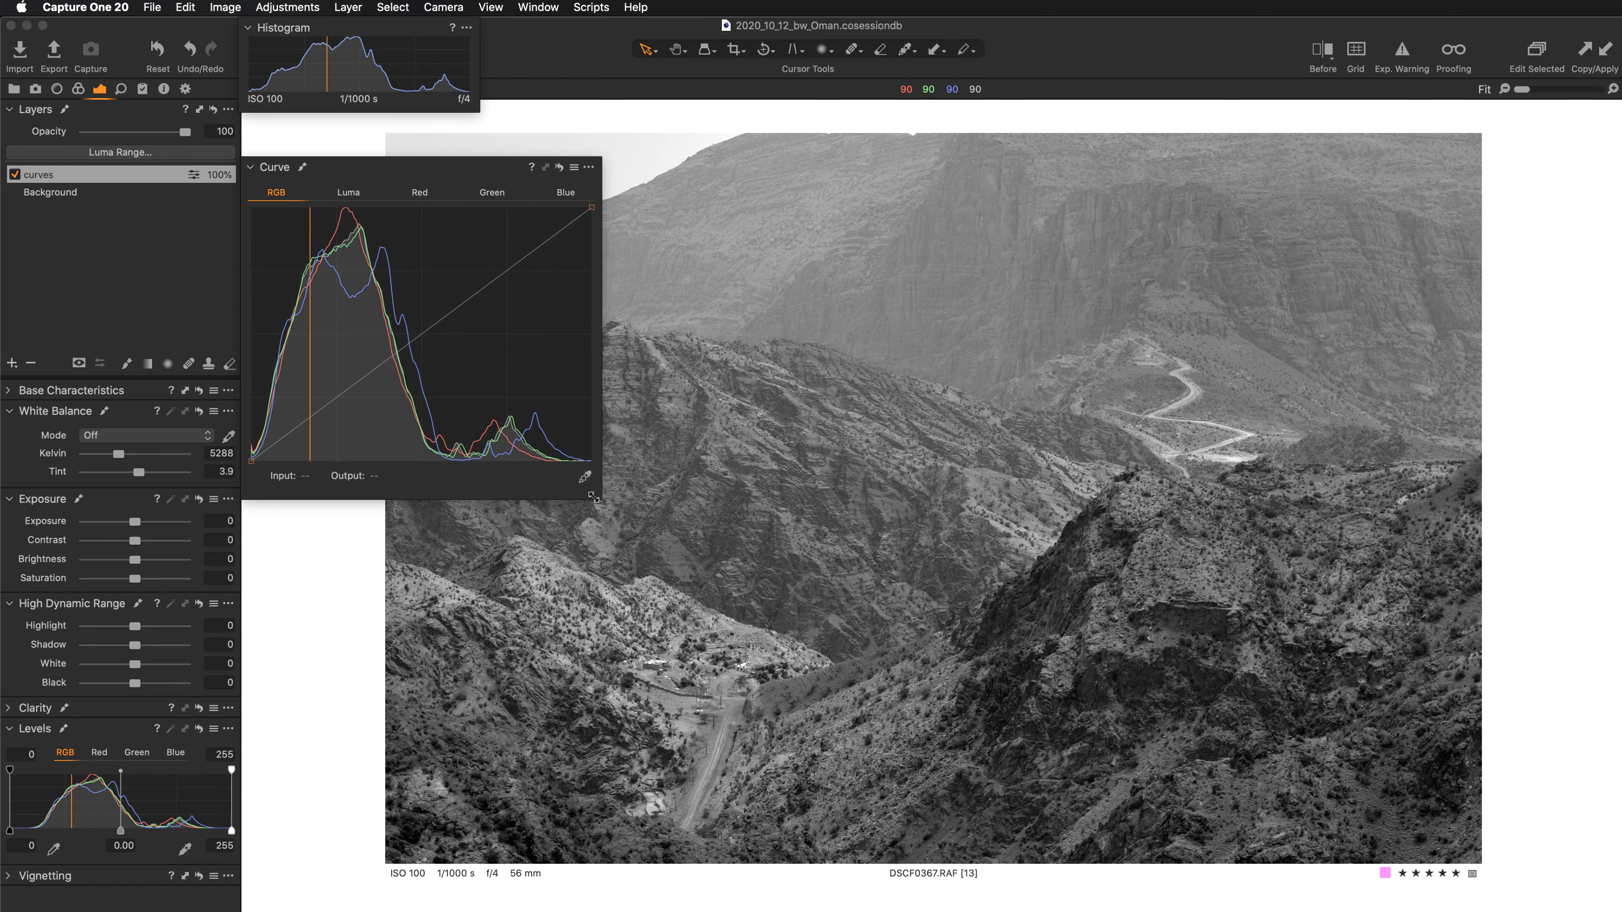
- Apply the Contrast Luma preset to the Luma curve of the curves layer
left_click(345, 194)
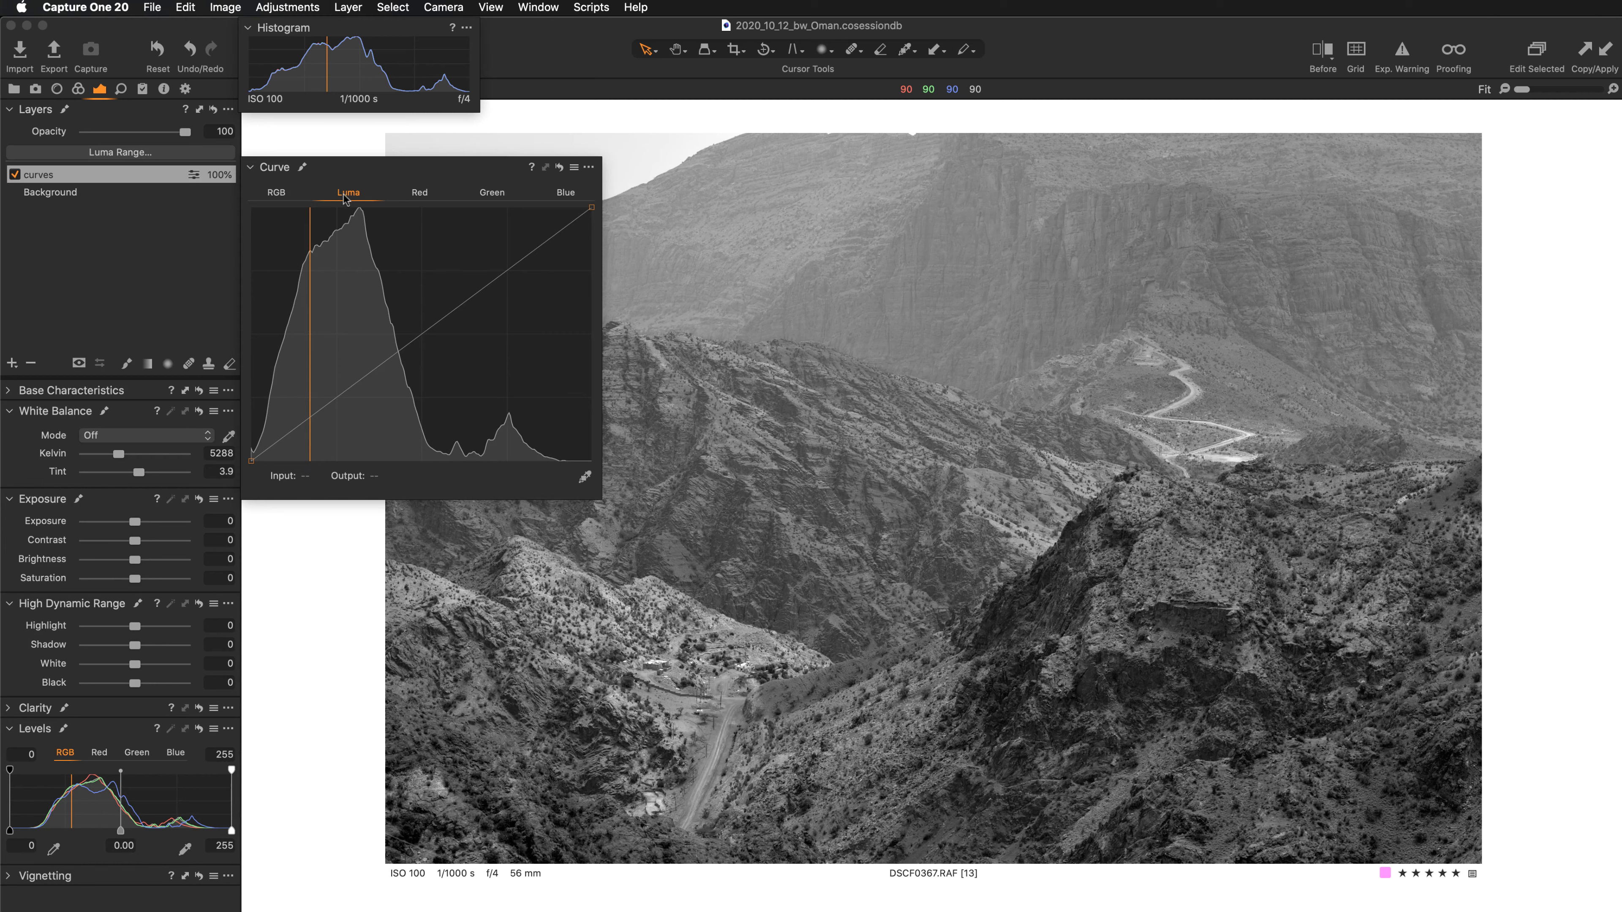
left_click(573, 167)
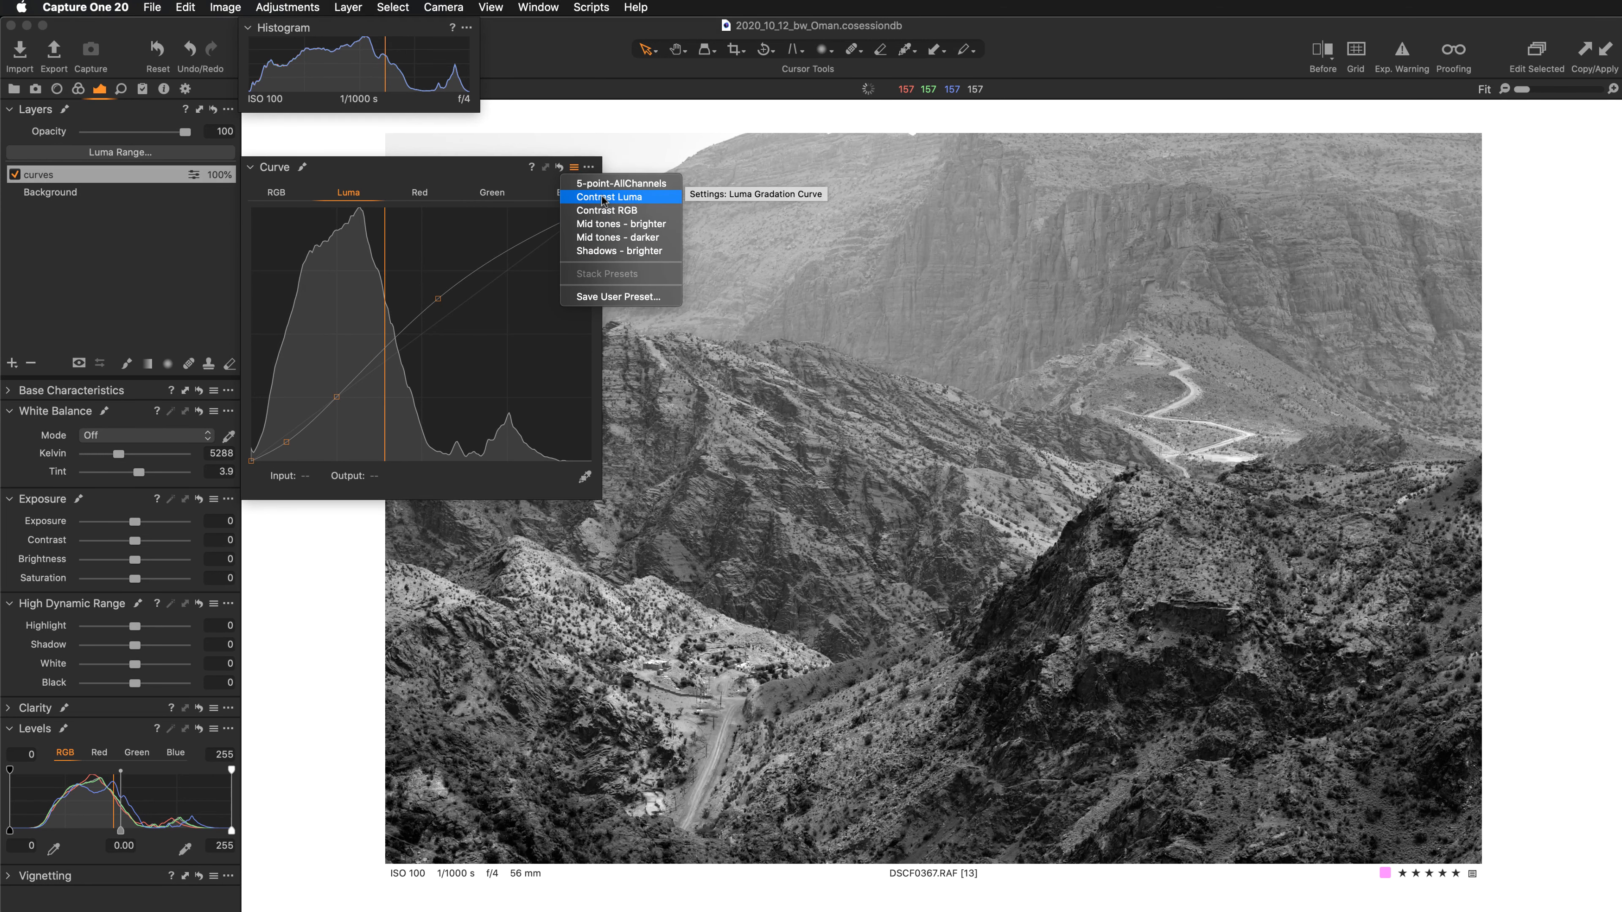
left_click(603, 198)
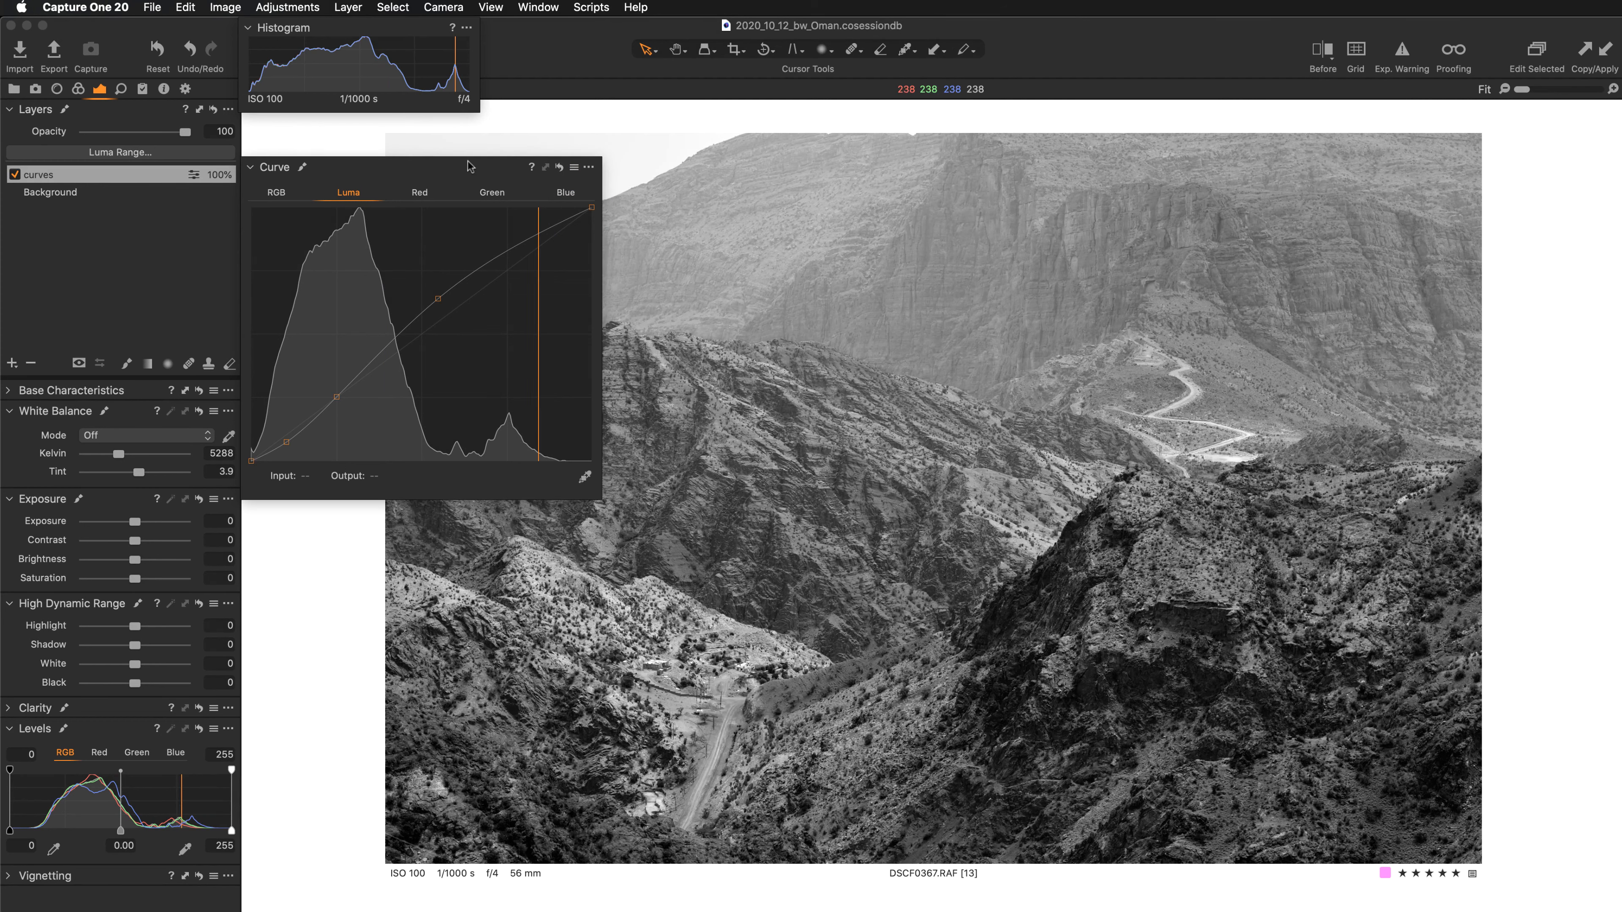
- Shrink the floating Curve window and move it to the upper corner away from the mountain scene
mouse_move(470, 166)
left_mouse_down()
mouse_move(299, 164)
mouse_move(1322, 585)
mouse_move(1558, 575)
mouse_move(1564, 601)
mouse_move(1492, 564)
mouse_move(1497, 551)
left_mouse_up()
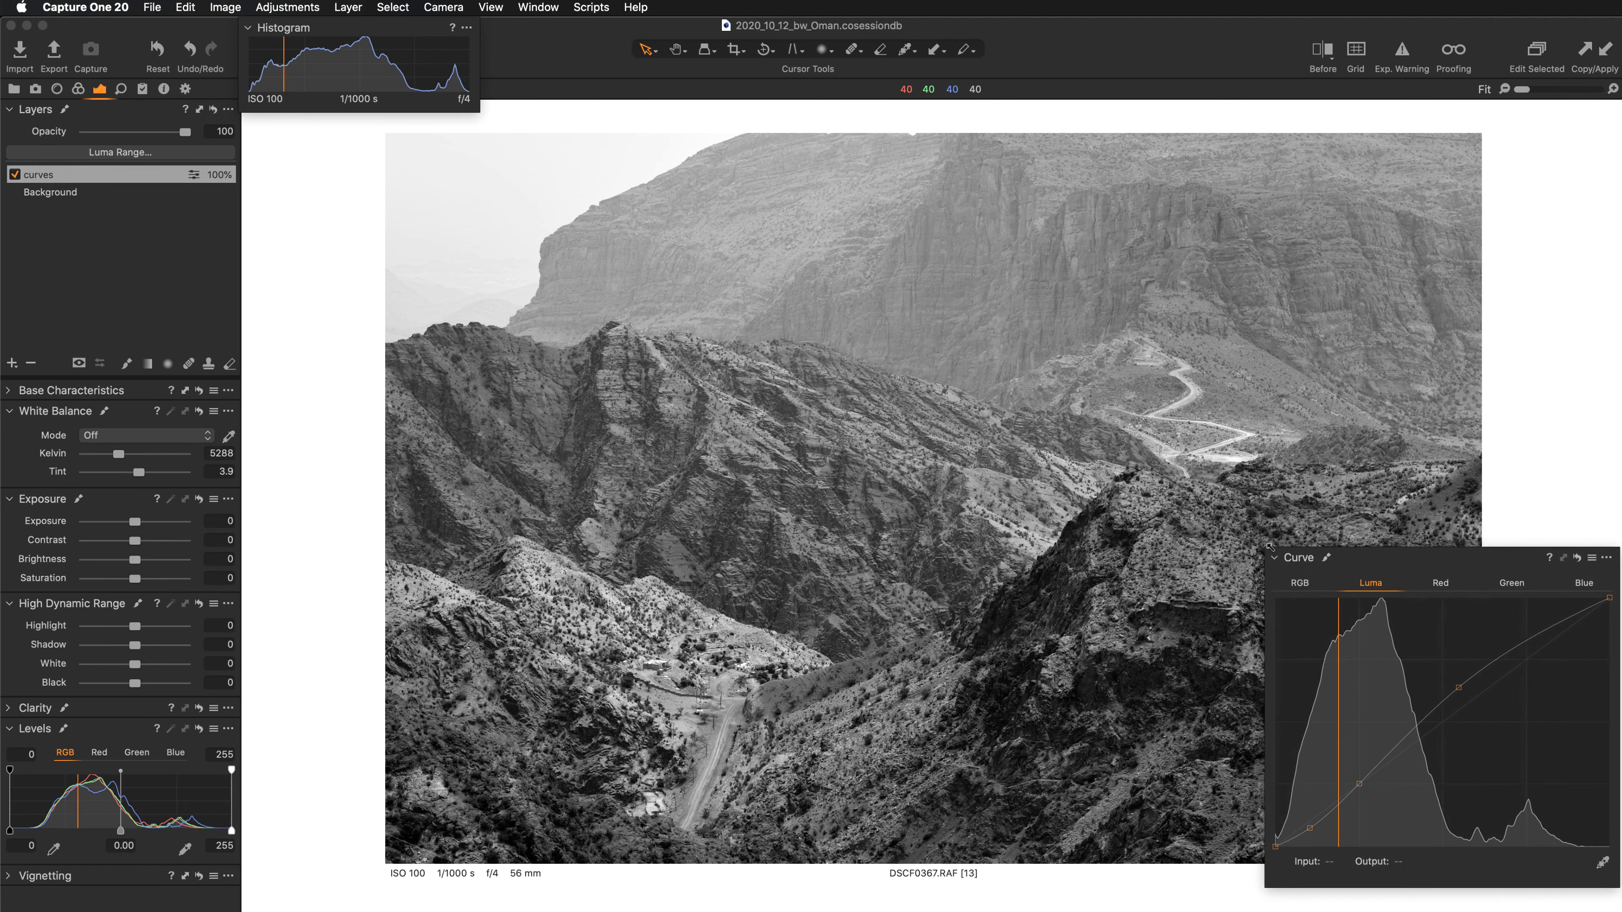
left_click_drag(1269, 546, 1351, 562)
left_click_drag(1469, 572, 1450, 40)
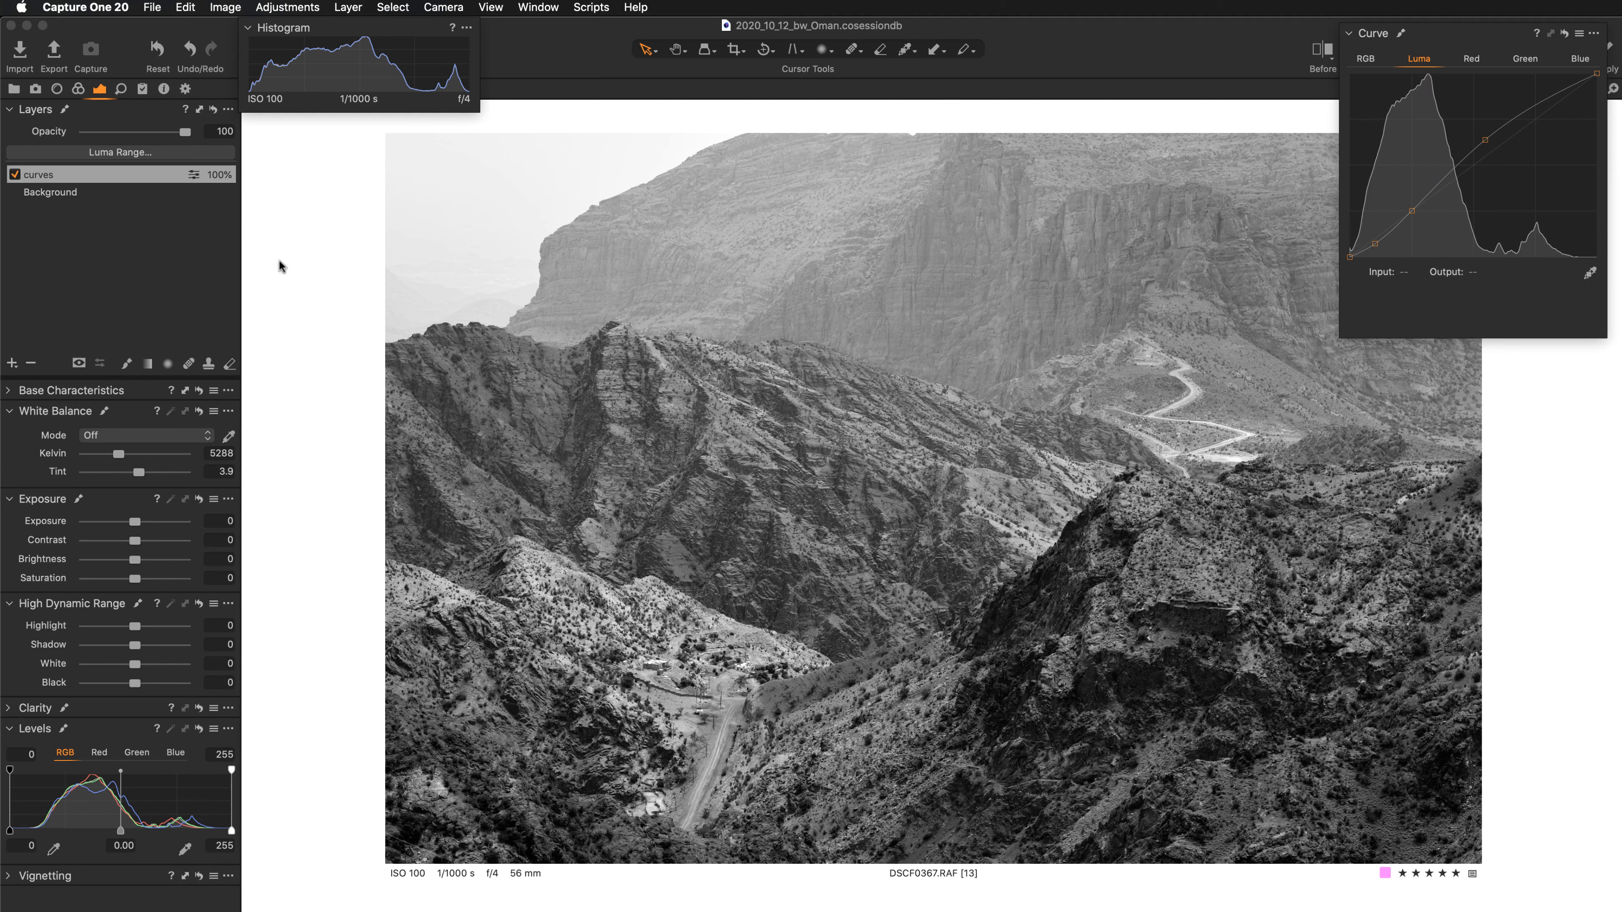
- Toggle the curves layer off and on to compare, and set its High Dynamic Range Highlight to -73
left_click(14, 174)
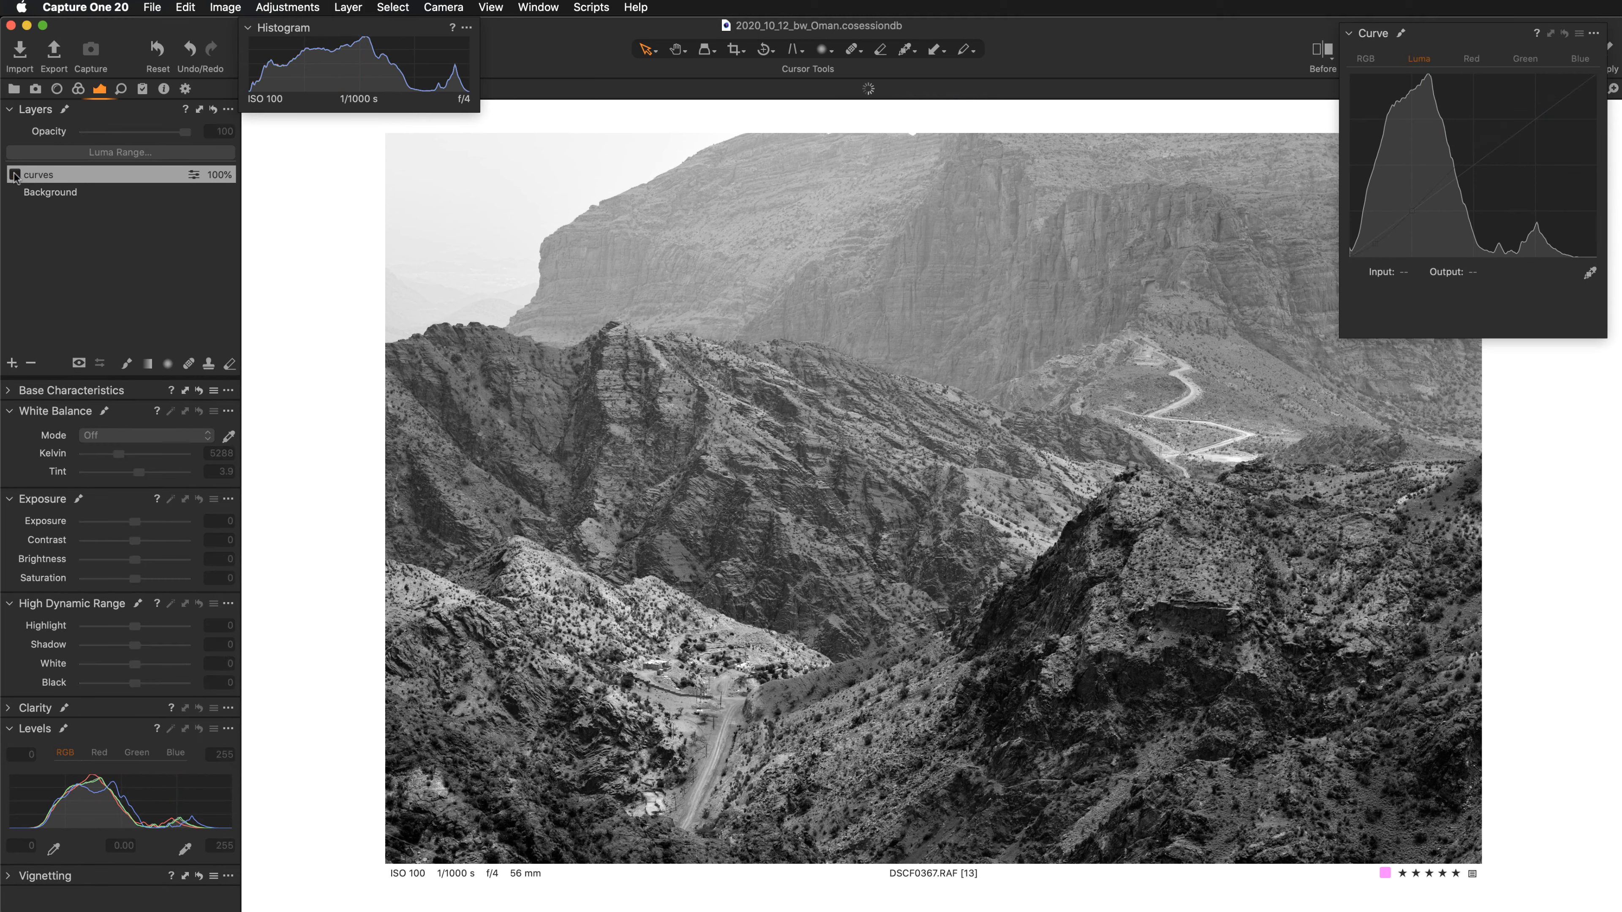
left_click(14, 174)
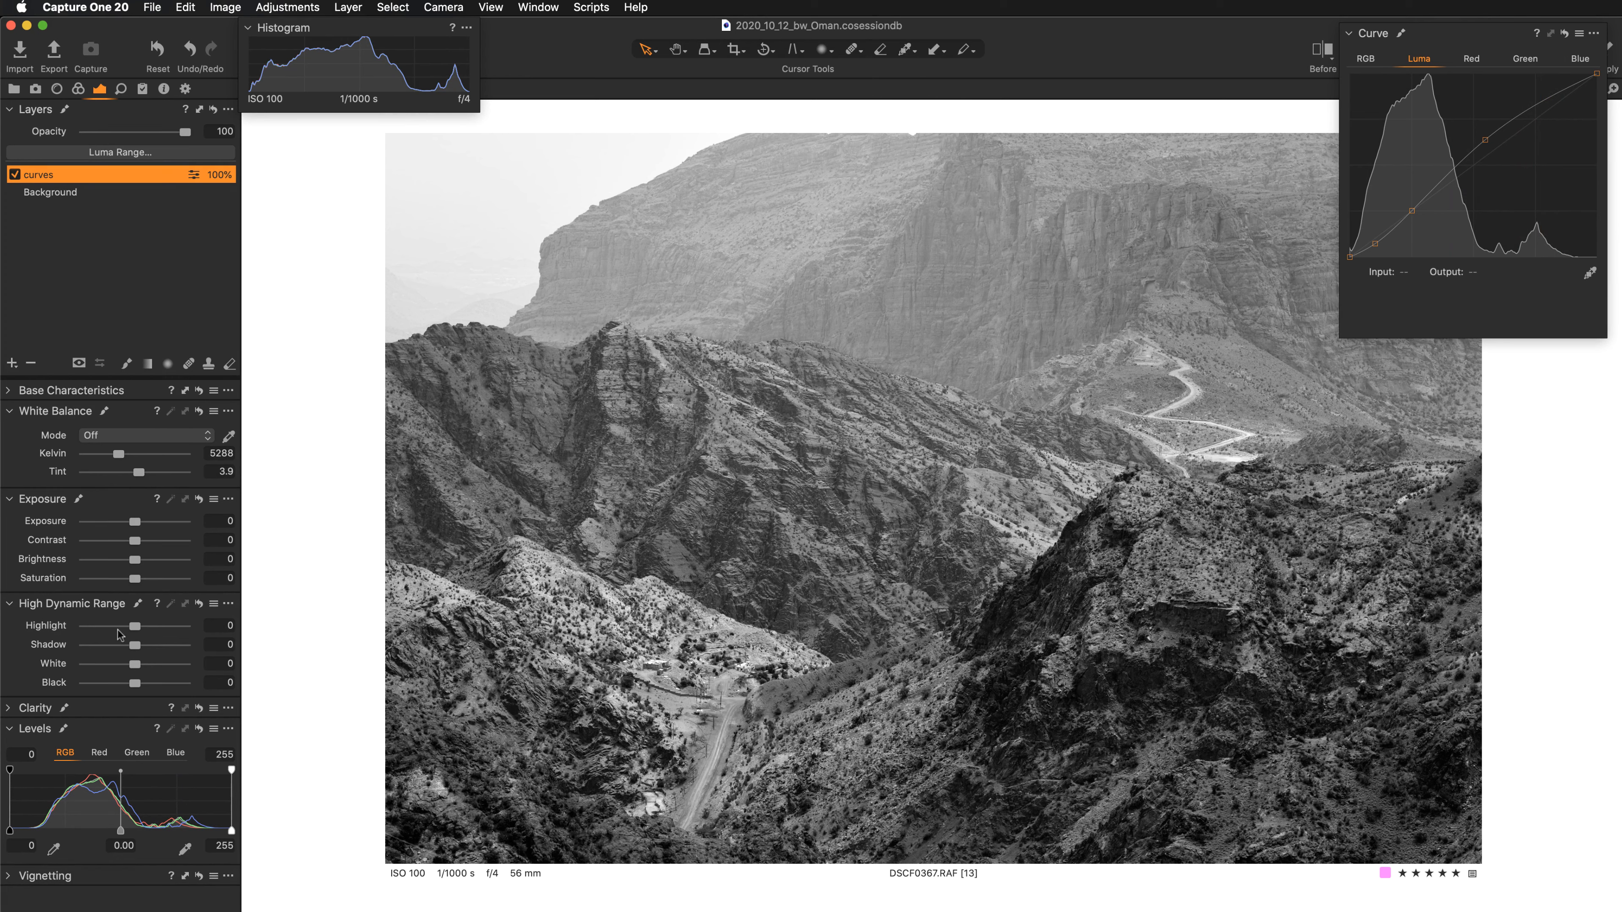
left_click_drag(135, 626, 92, 628)
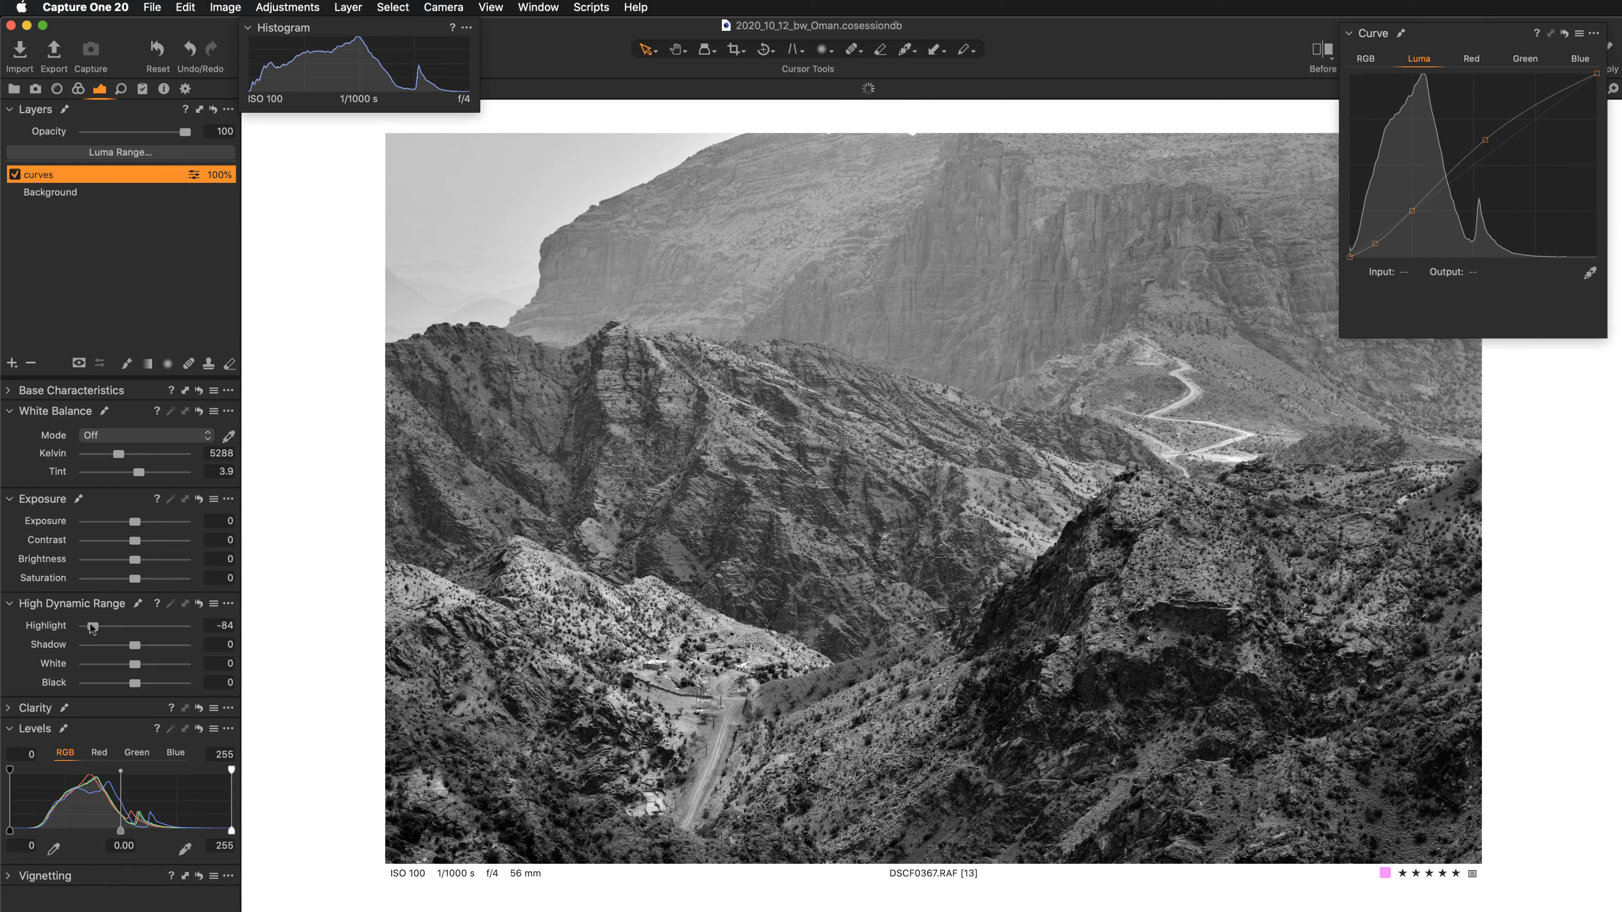
left_click_drag(92, 628, 97, 629)
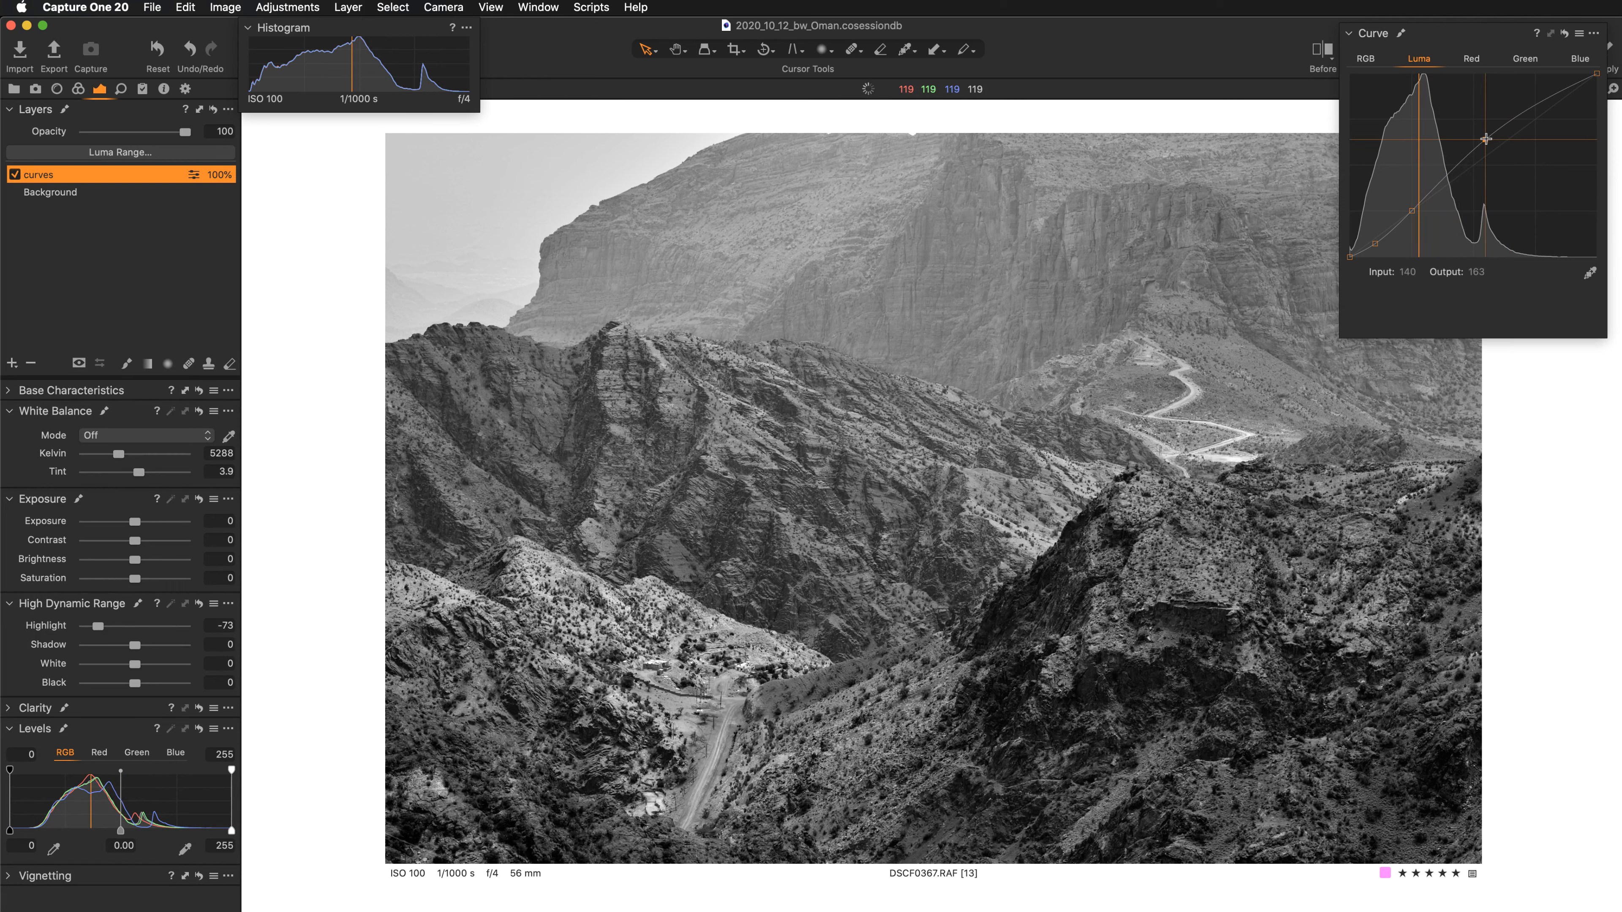
- Steepen the Luma curve by raising its highlight point and slightly lowering the midtone and shadow points
left_click_drag(1486, 140, 1491, 132)
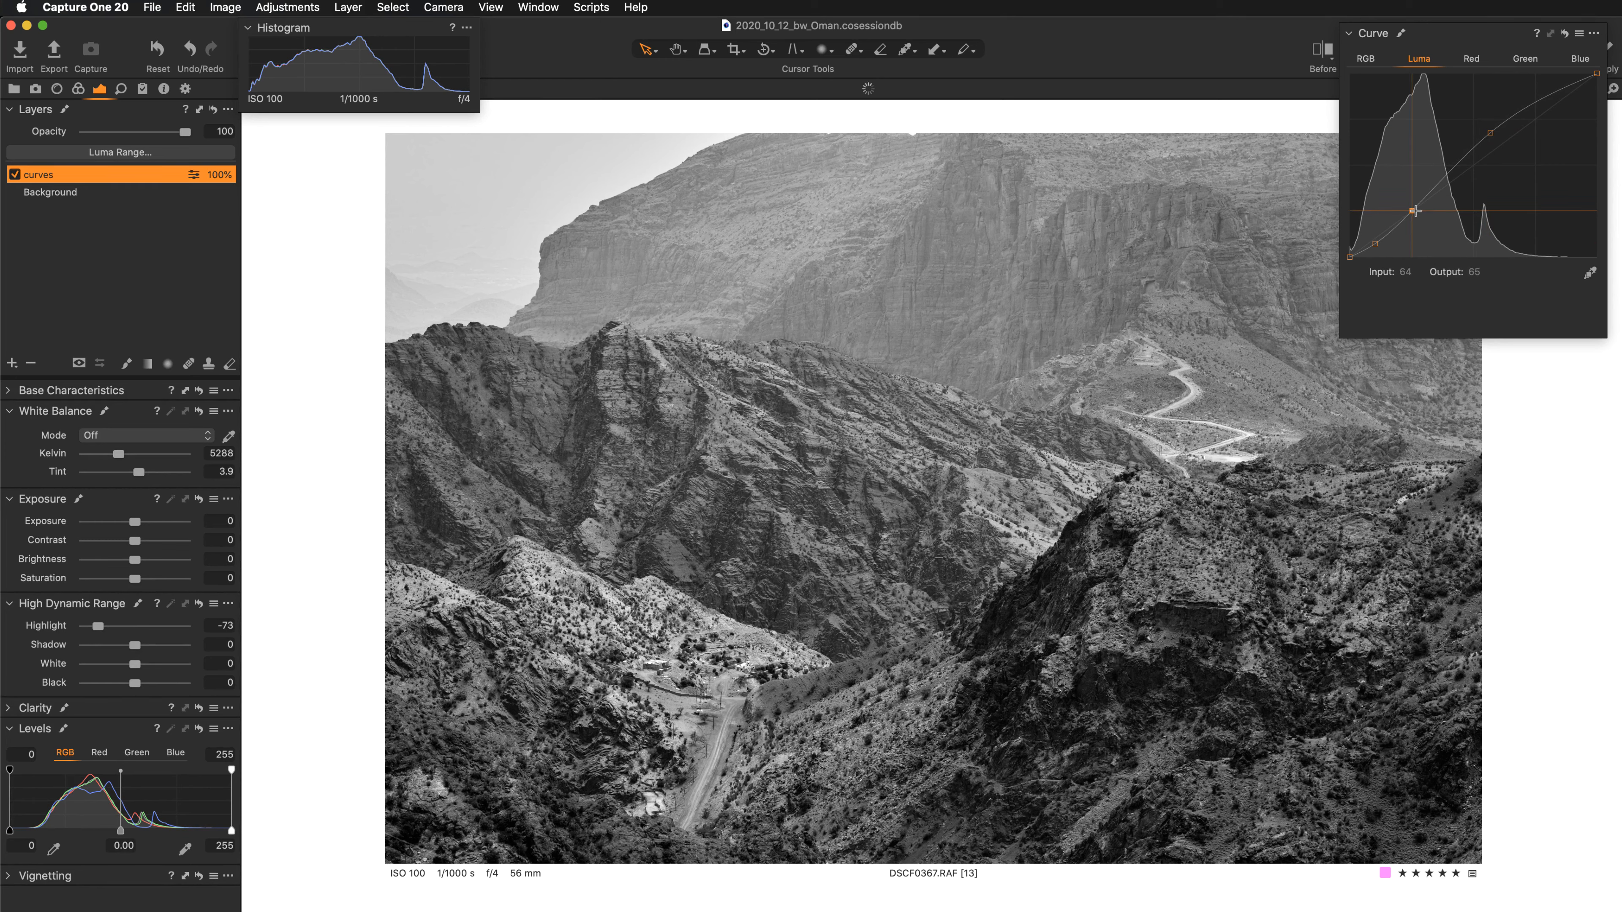
left_click_drag(1415, 210, 1418, 215)
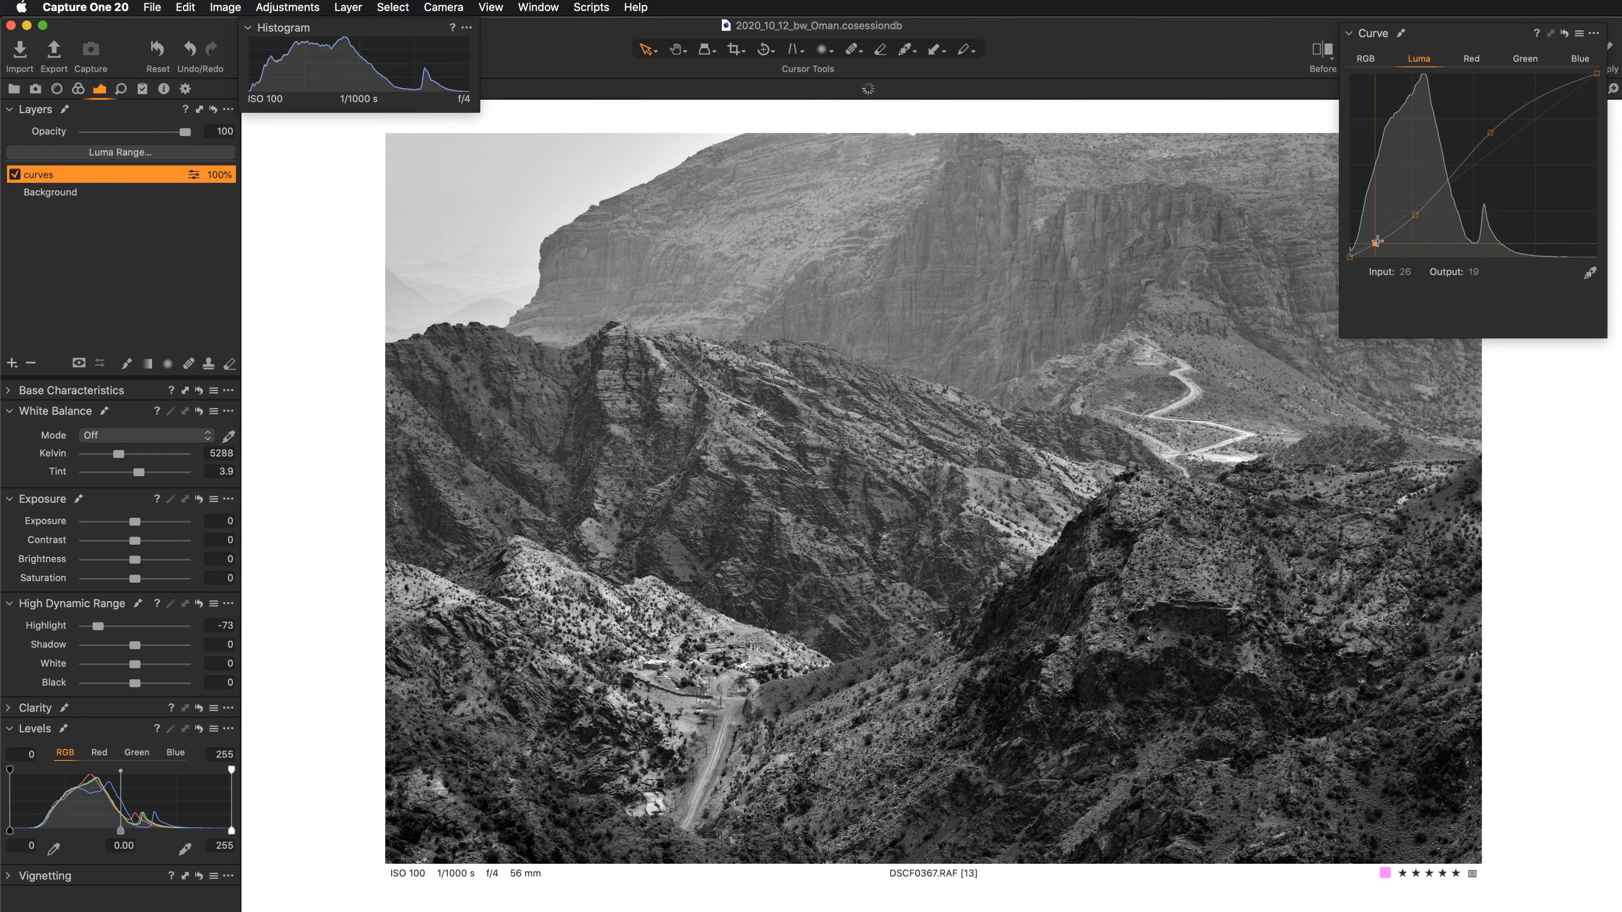
left_click_drag(1377, 240, 1379, 242)
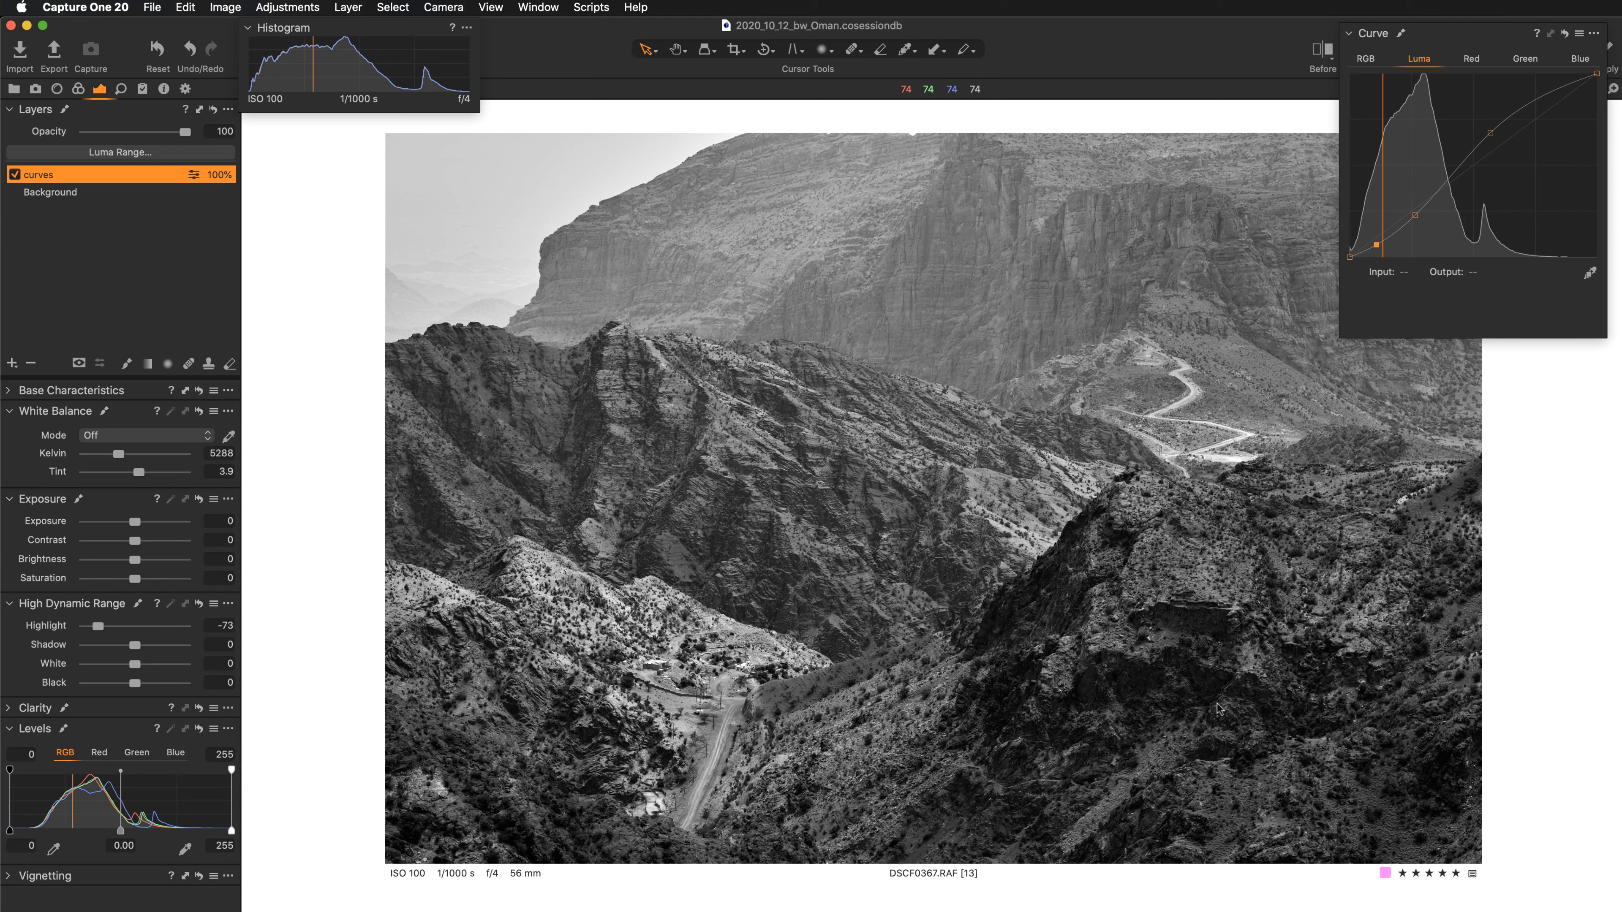
- Auto-adjust the Background layer's levels and fine-tune them to a white point of 218 with the black point at 31
left_click(94, 195)
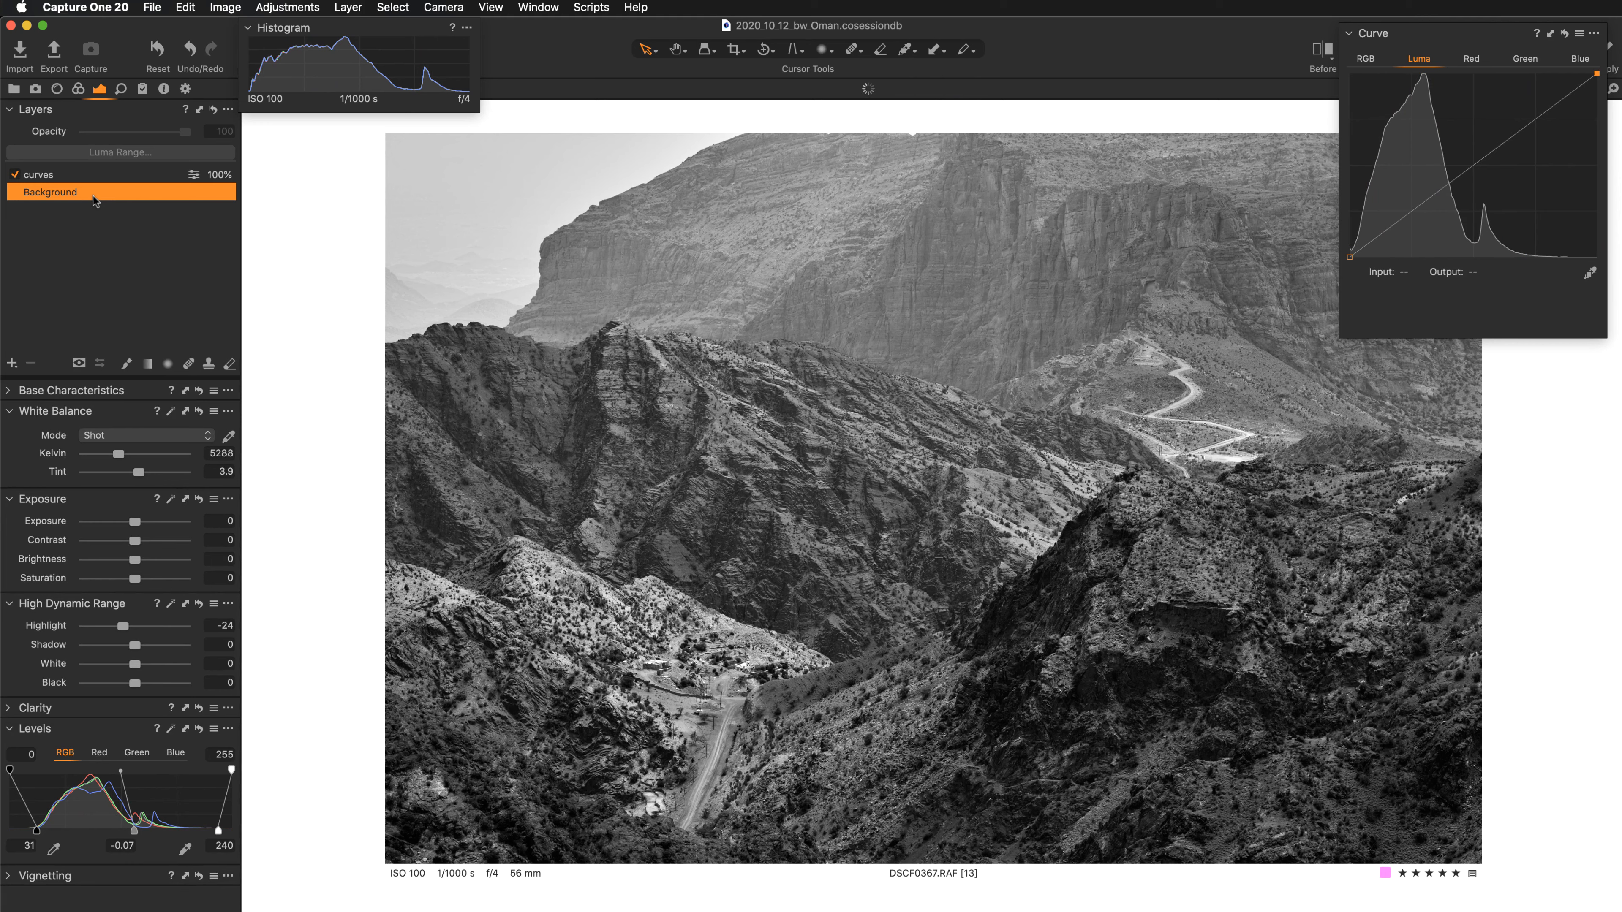
left_click(170, 731)
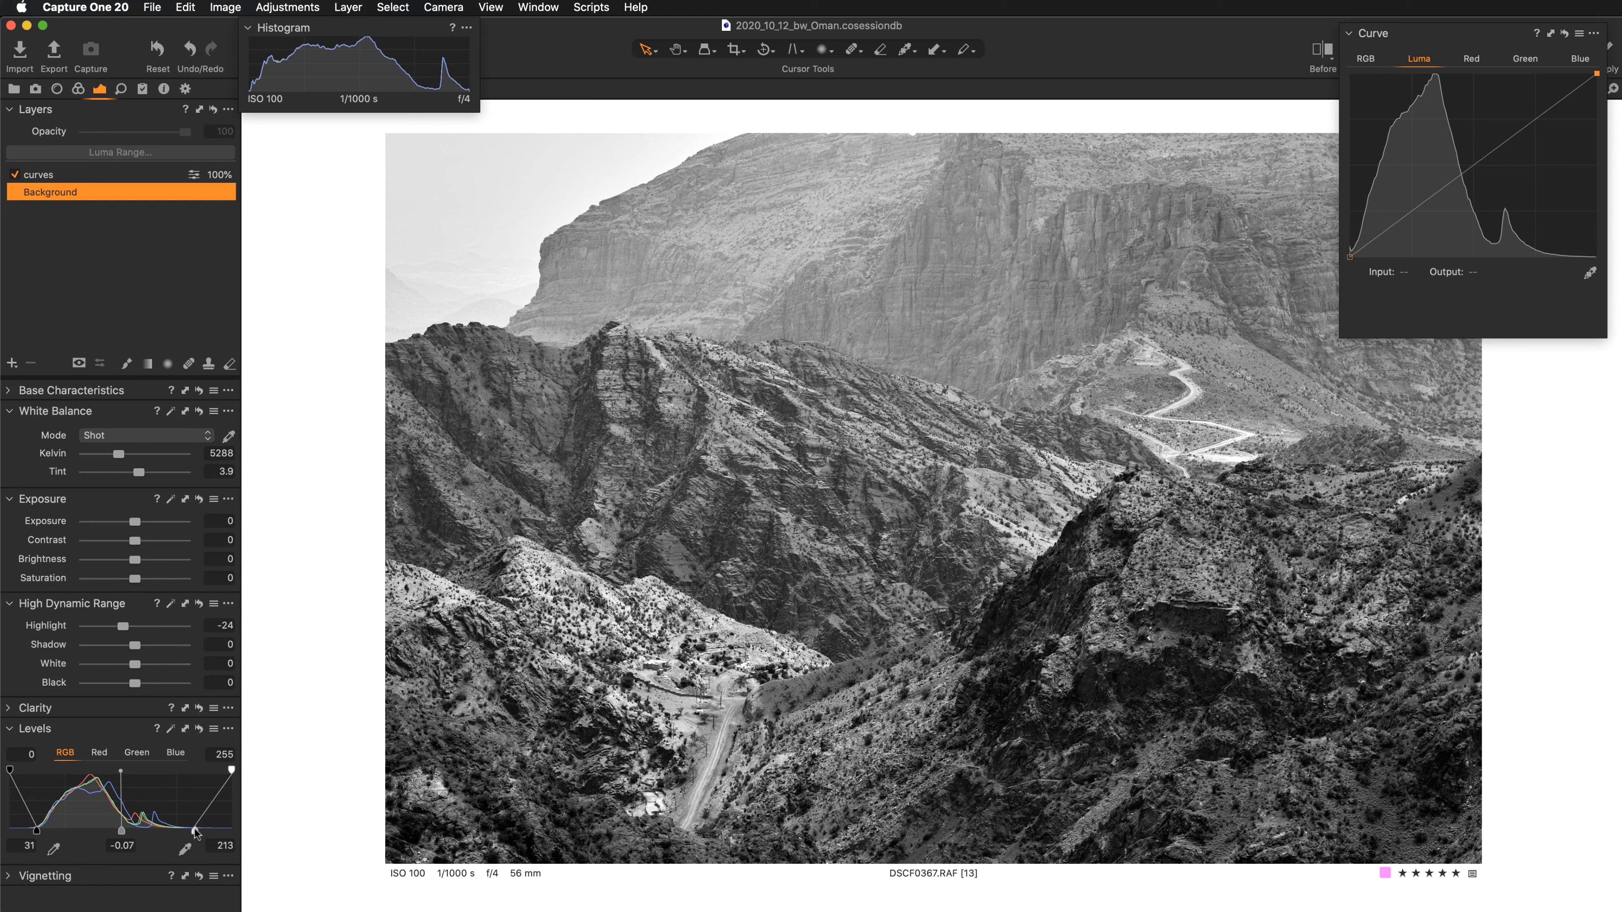
left_click_drag(194, 831, 124, 832)
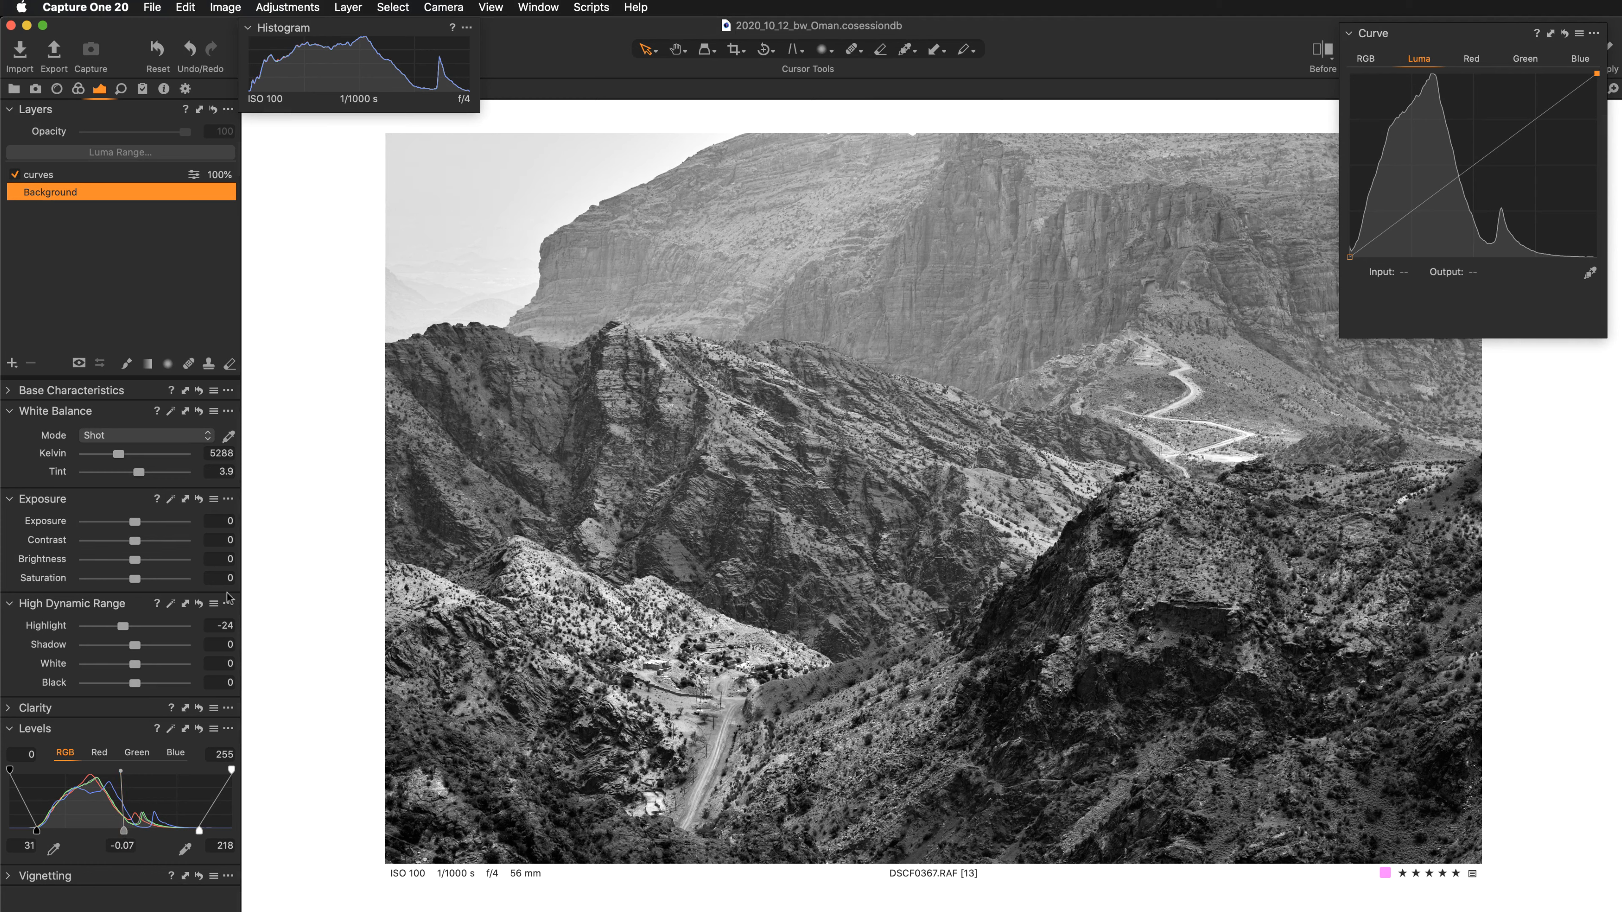
- Reselect the curves layer and dock the floating Curve tool back into the tool column above Base Characteristics
left_click(102, 179)
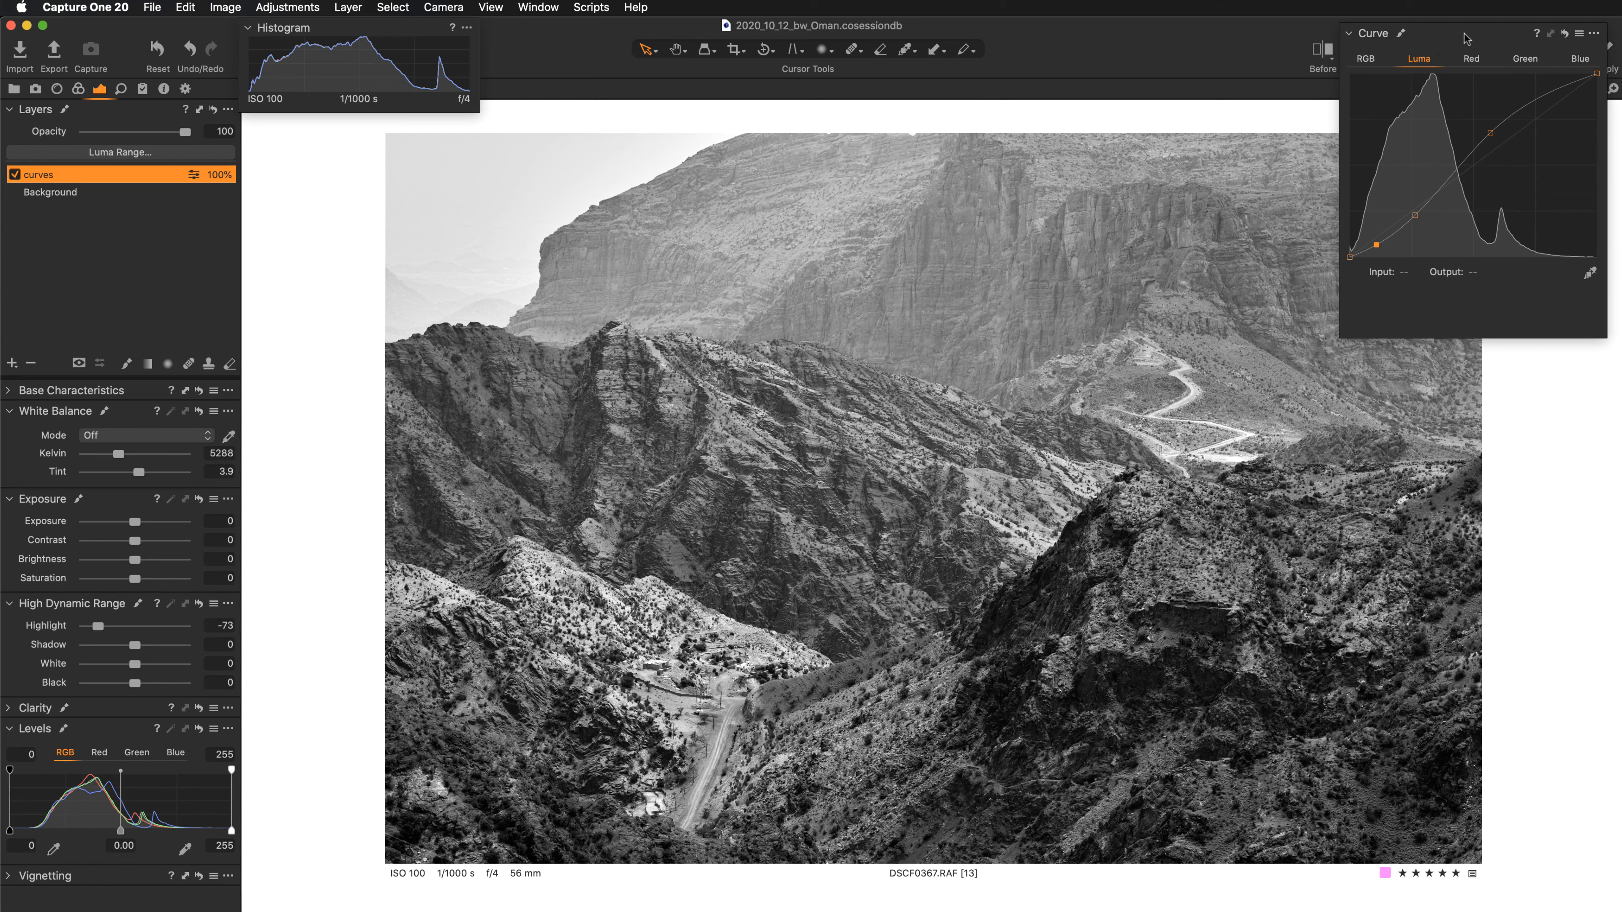
left_click_drag(1459, 42, 123, 372)
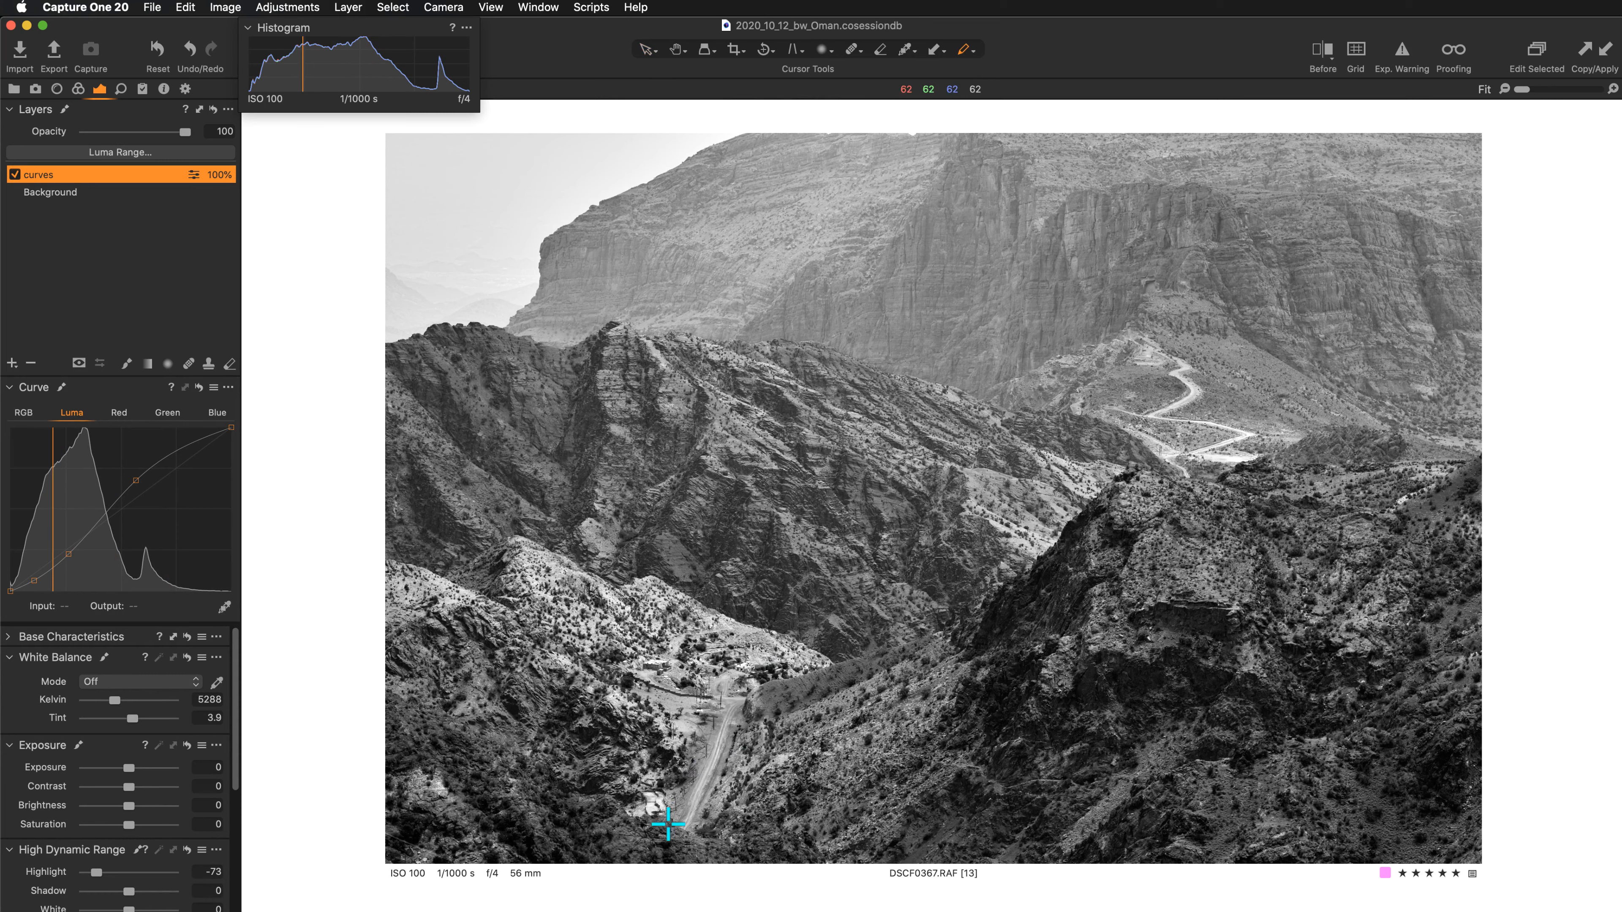
- Annotate the photo by tracing the lower road and upper zigzag road, circling the valley between them, and drawing lines that connect both roads
mouse_move(662, 826)
left_mouse_down()
mouse_move(733, 699)
mouse_move(844, 668)
left_mouse_up()
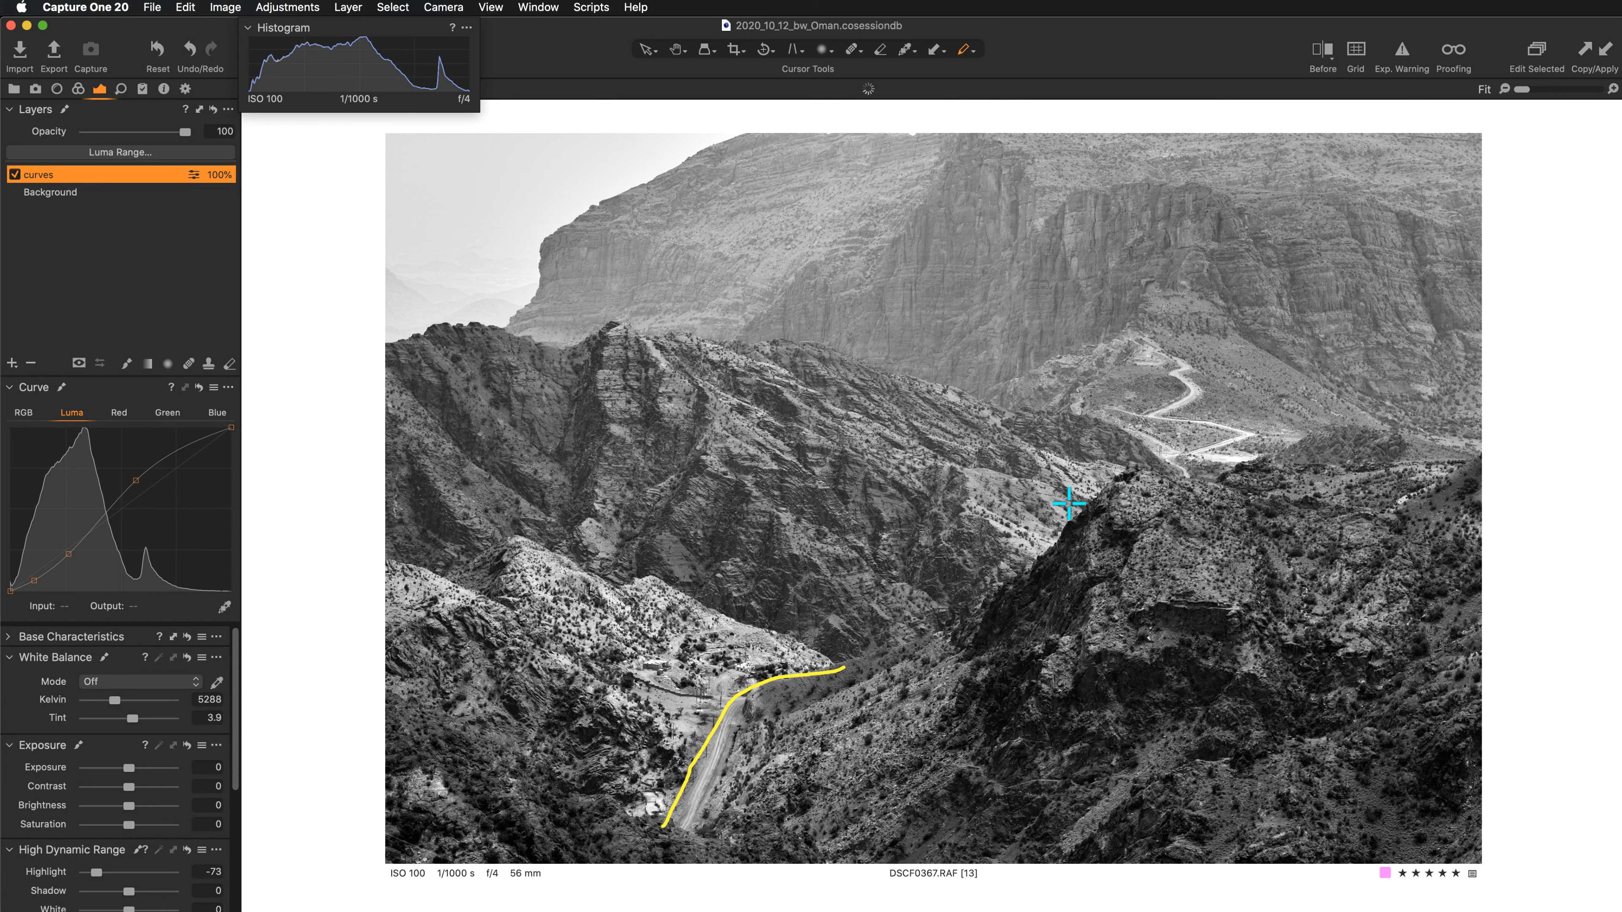
mouse_move(1070, 493)
left_mouse_down()
mouse_move(920, 481)
mouse_move(842, 531)
mouse_move(833, 618)
mouse_move(917, 639)
mouse_move(1022, 606)
mouse_move(1058, 519)
left_mouse_up()
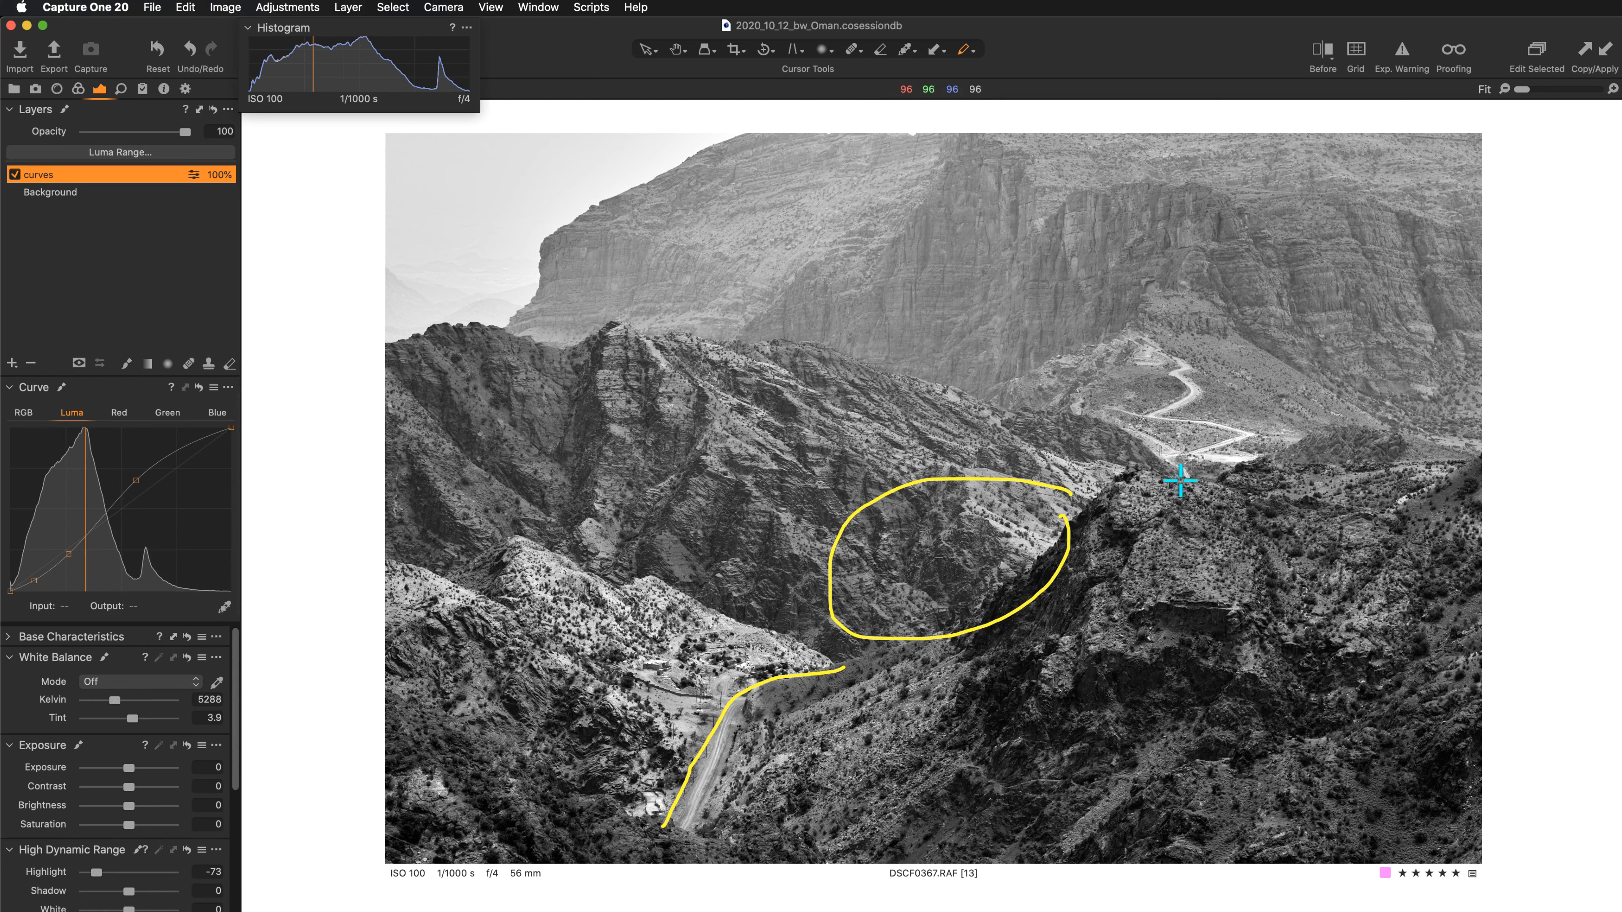
mouse_move(1191, 478)
left_mouse_down()
mouse_move(1241, 472)
mouse_move(1194, 453)
mouse_move(1250, 434)
mouse_move(1157, 403)
mouse_move(1184, 383)
mouse_move(1153, 327)
left_mouse_up()
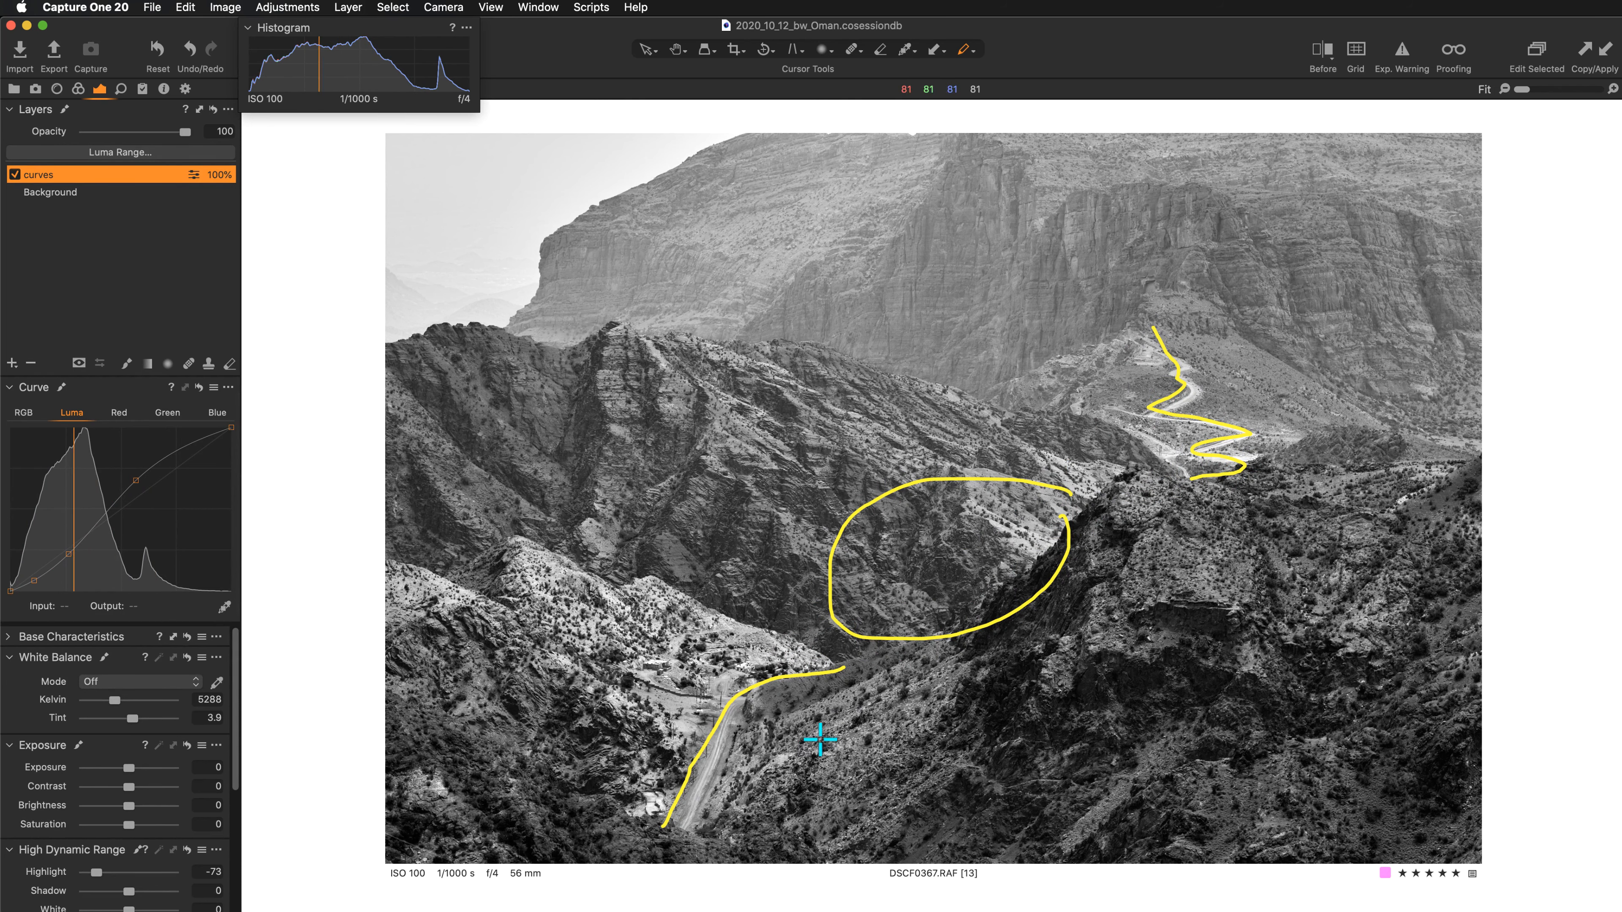
mouse_move(1178, 492)
left_mouse_down()
mouse_move(669, 804)
mouse_move(653, 837)
left_mouse_up()
mouse_move(727, 735)
left_mouse_down()
mouse_move(1080, 527)
mouse_move(1167, 499)
mouse_move(1202, 455)
mouse_move(1187, 369)
left_mouse_up()
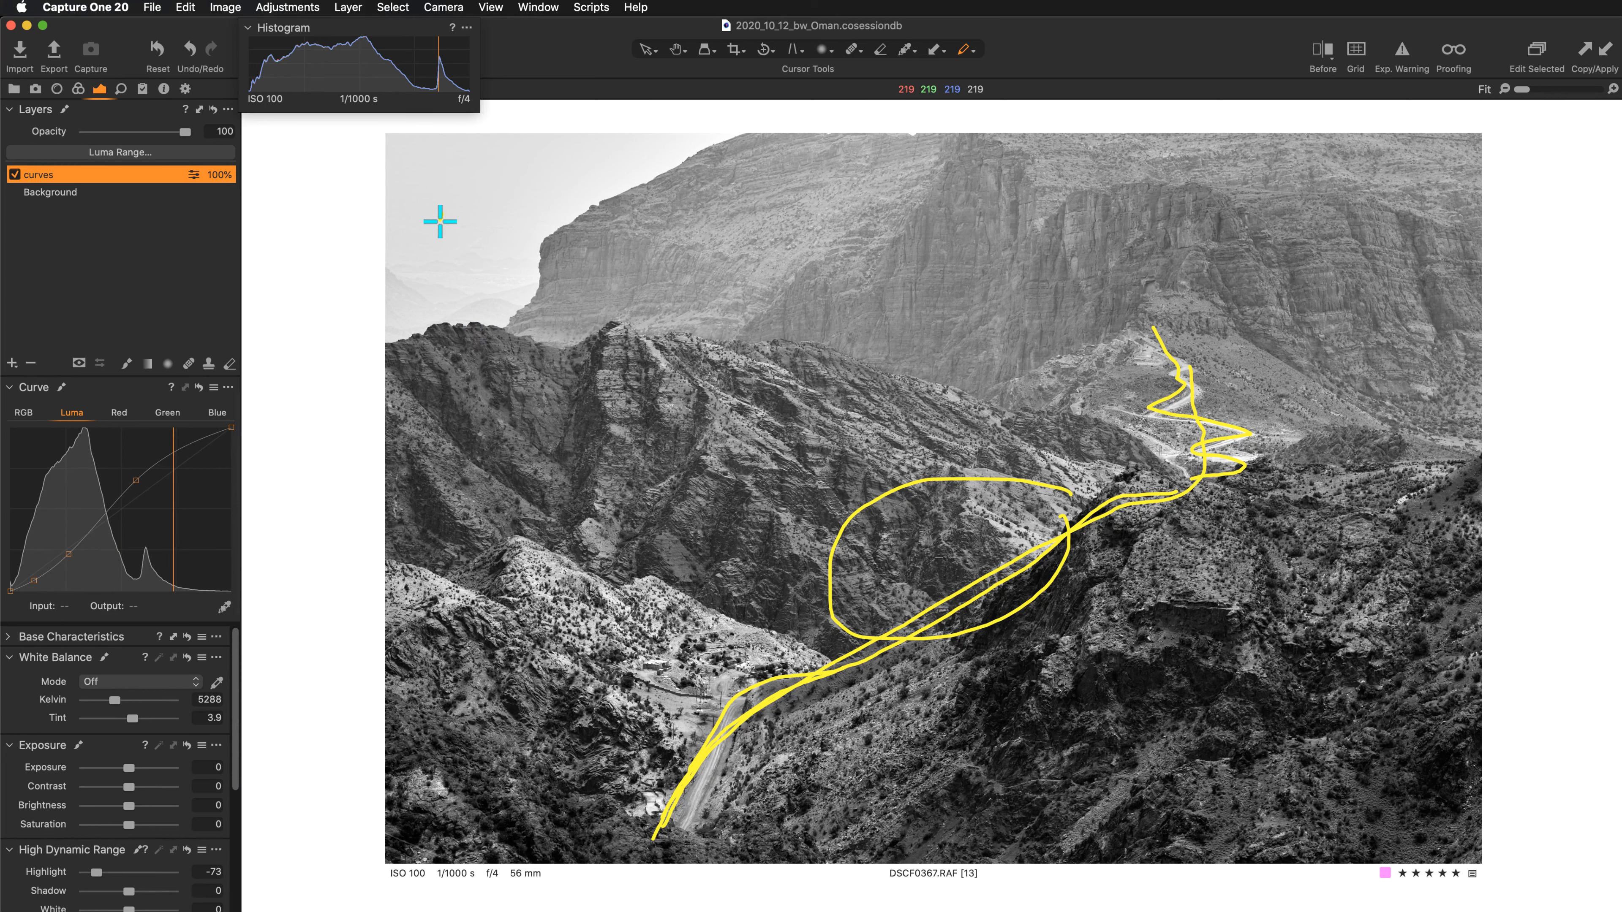
- Draw a curved line with four short strokes along the photo's left side and an arc along its right side, and remove the annotations
mouse_move(441, 212)
left_mouse_down()
mouse_move(440, 458)
mouse_move(500, 658)
left_mouse_up()
left_click_drag(397, 328, 458, 340)
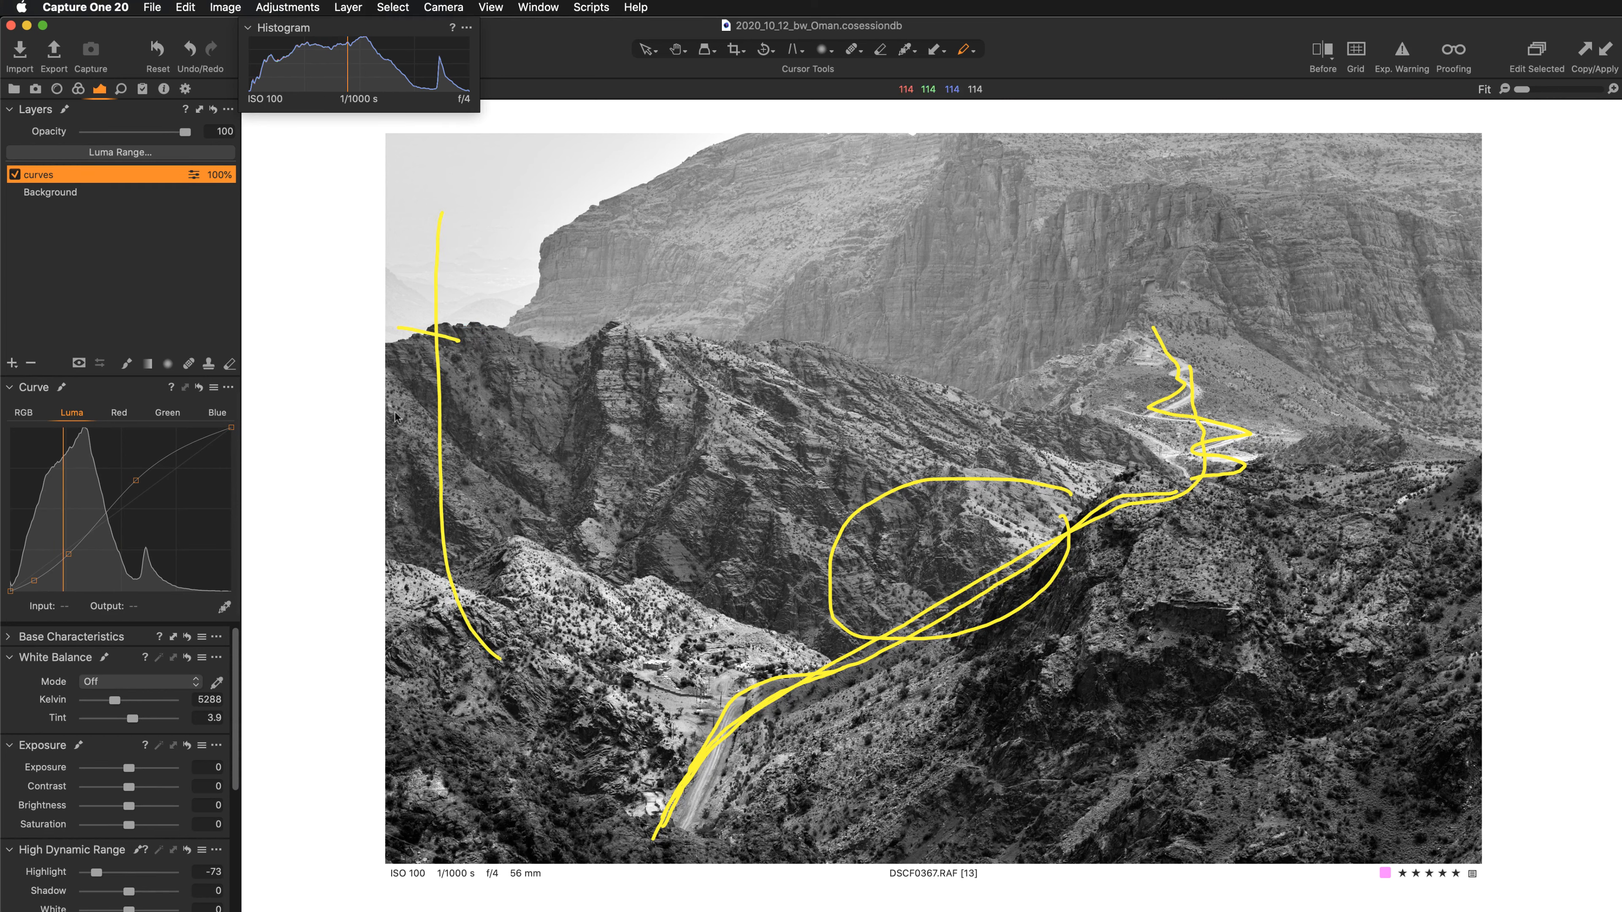
left_click_drag(396, 441, 468, 461)
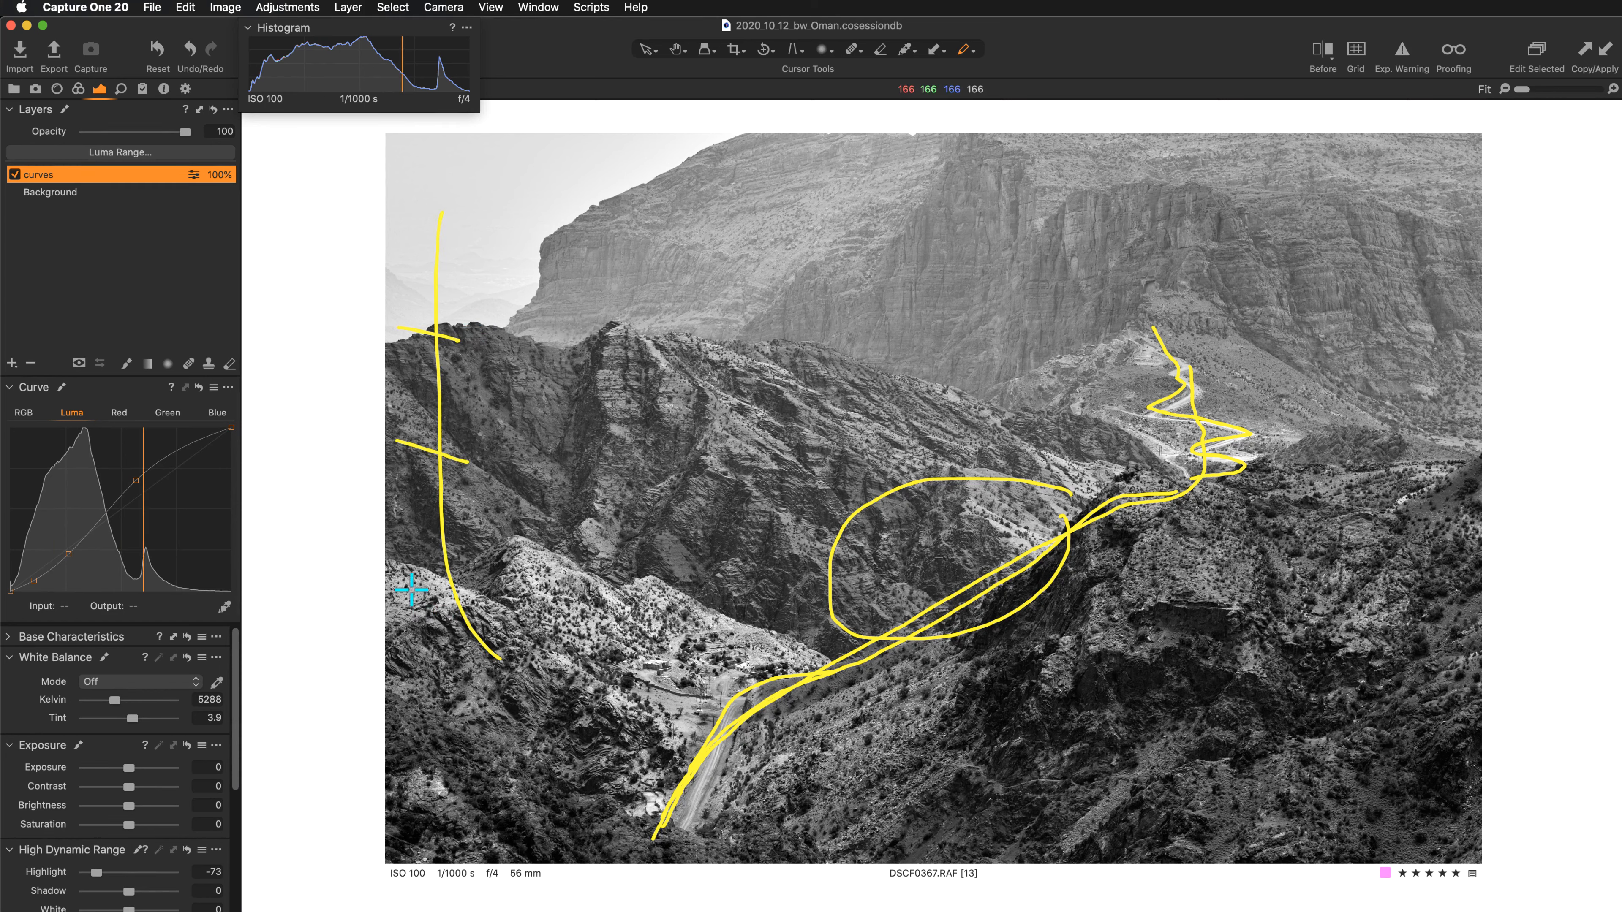
left_click_drag(410, 589, 475, 600)
left_click_drag(432, 665, 483, 671)
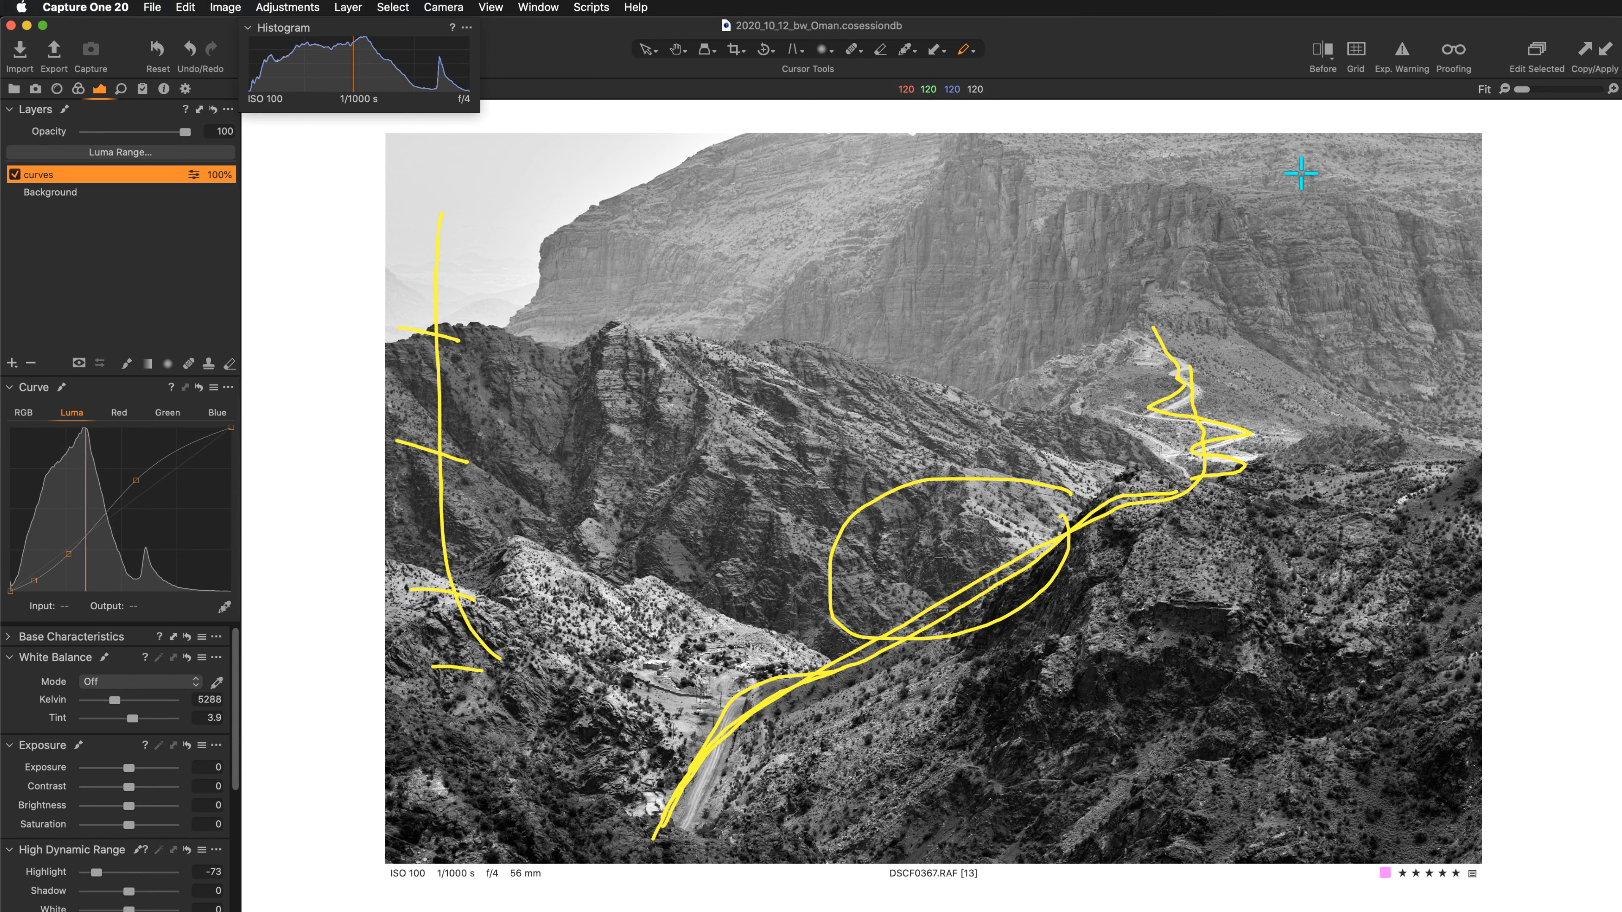
mouse_move(1309, 170)
left_mouse_down()
mouse_move(1381, 328)
mouse_move(1386, 461)
mouse_move(1372, 560)
mouse_move(1314, 636)
mouse_move(1237, 680)
left_mouse_up()
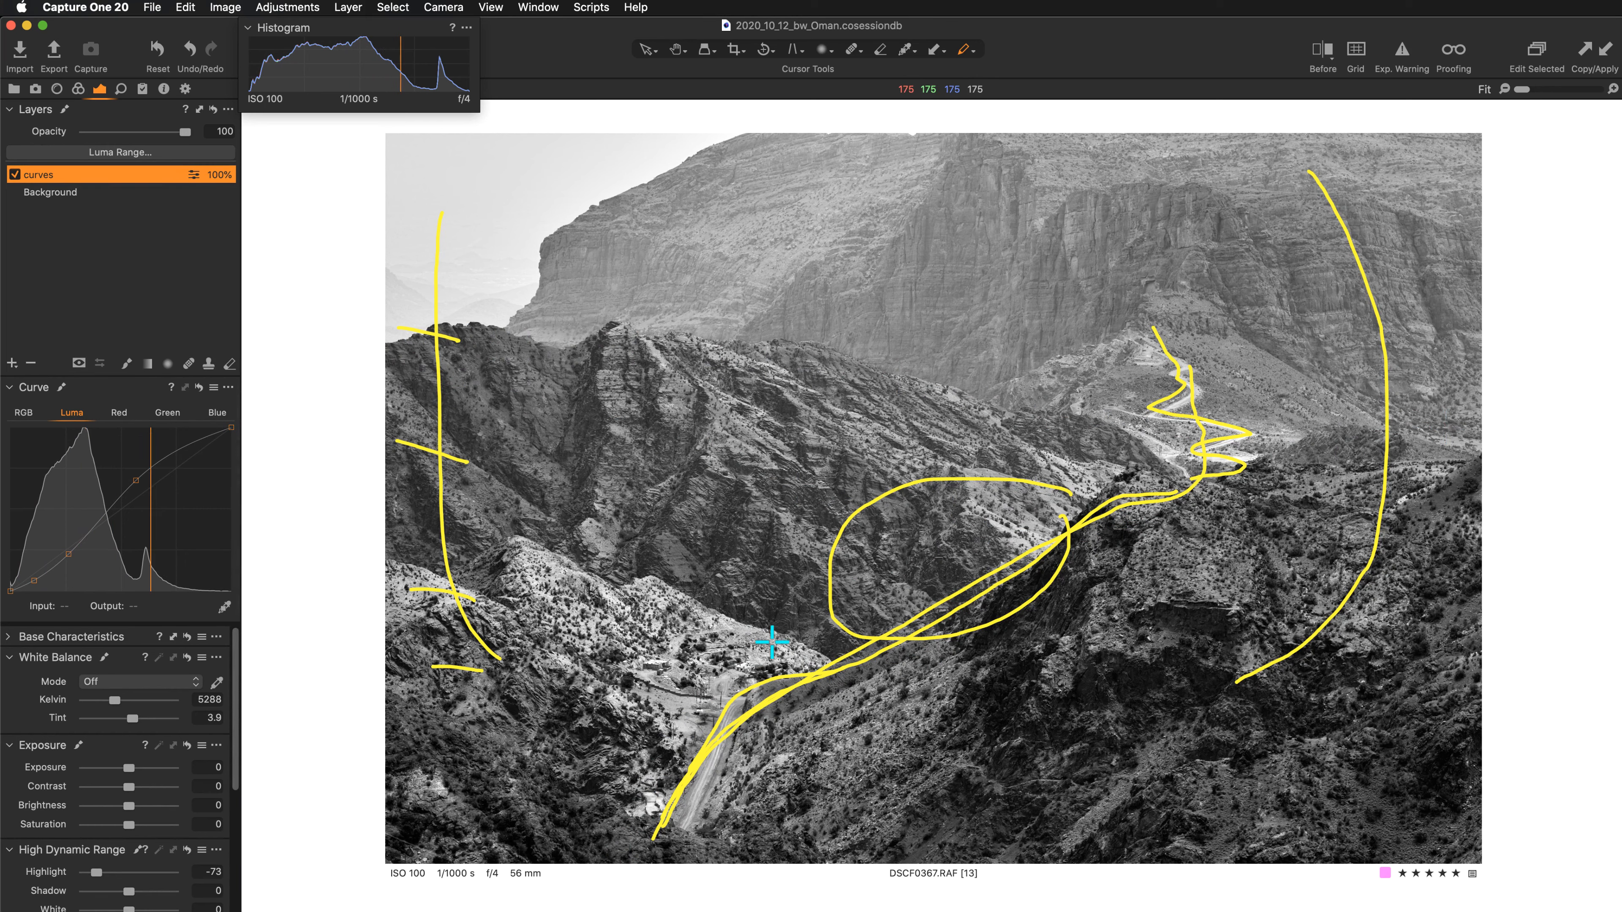
left_click(964, 50)
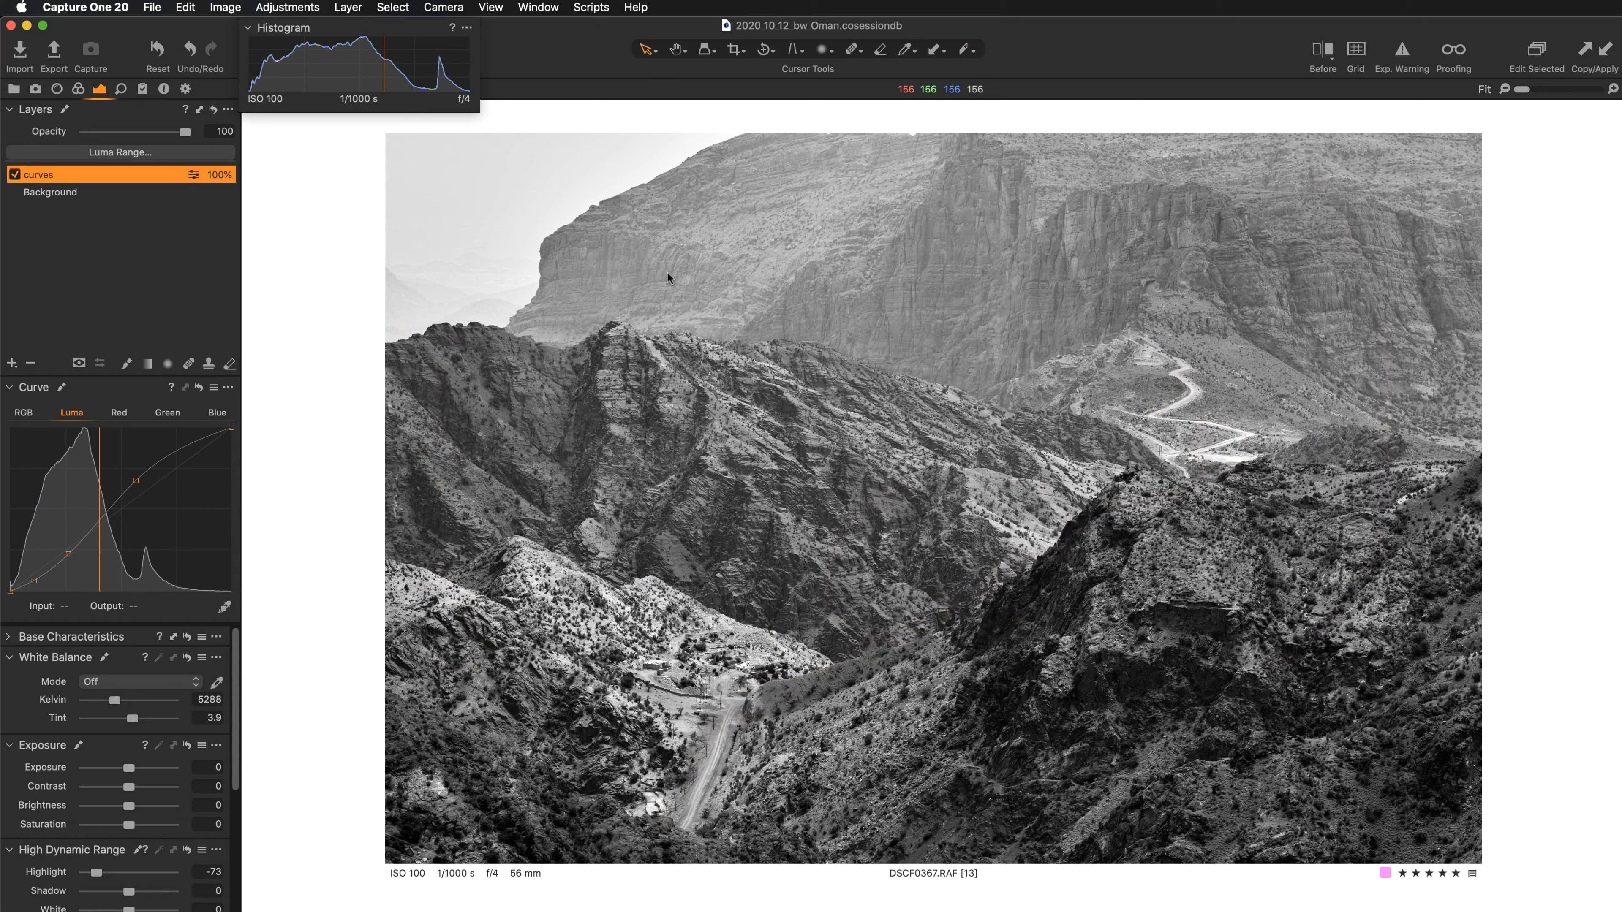
- Add a new empty adjustment layer above the curves layer and name it vignette
left_click(11, 363)
left_click(52, 385)
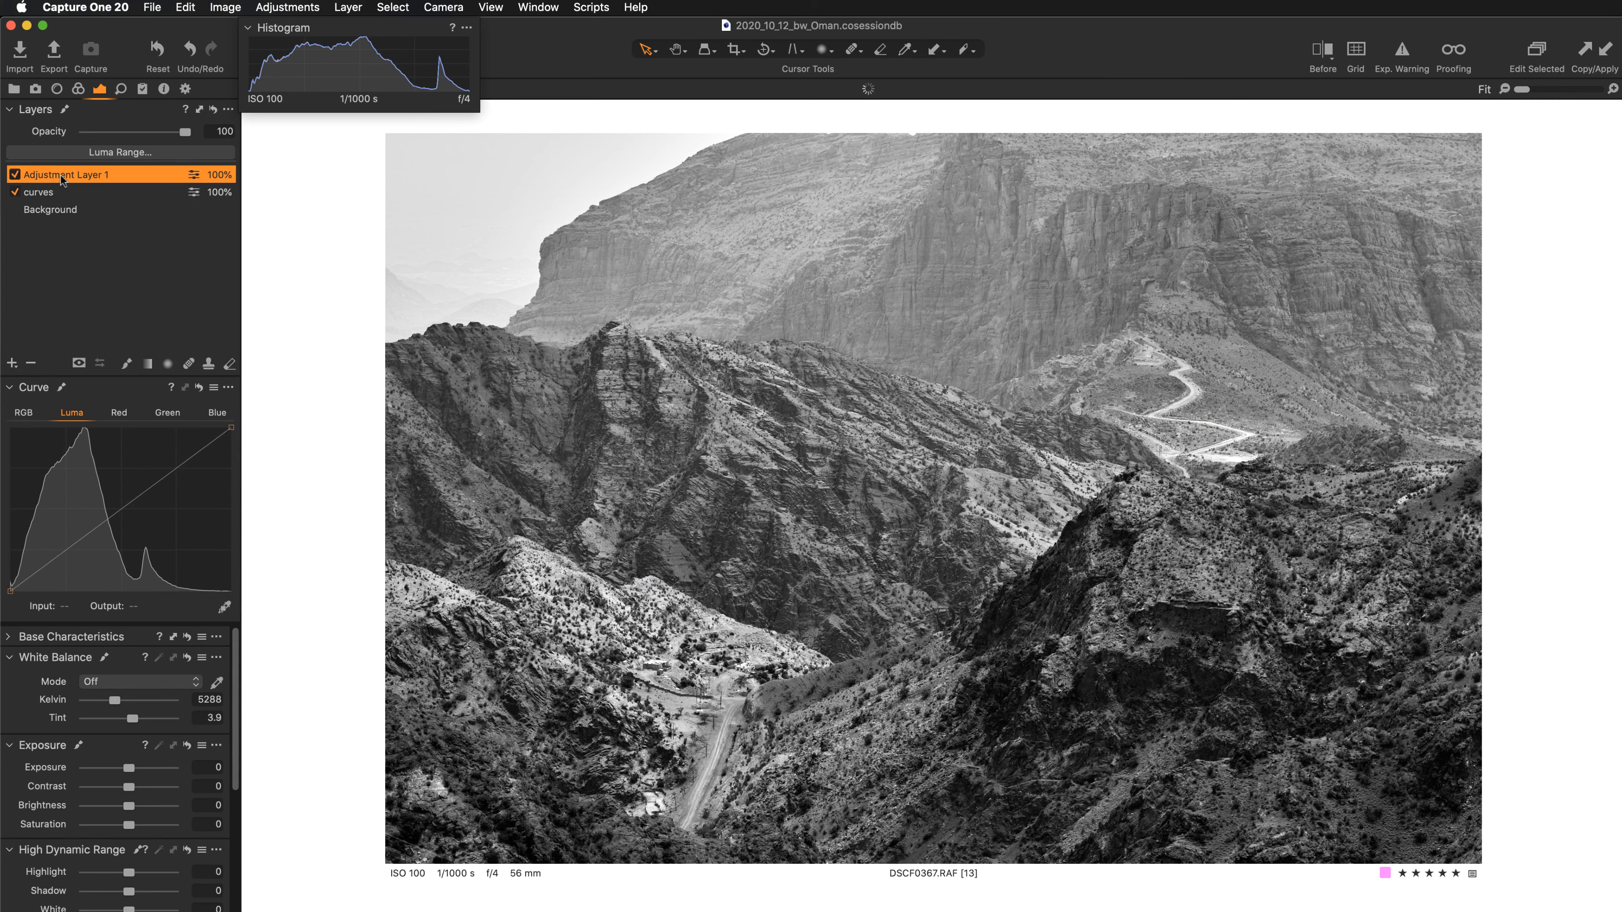
double_click(61, 175)
type("vignette")
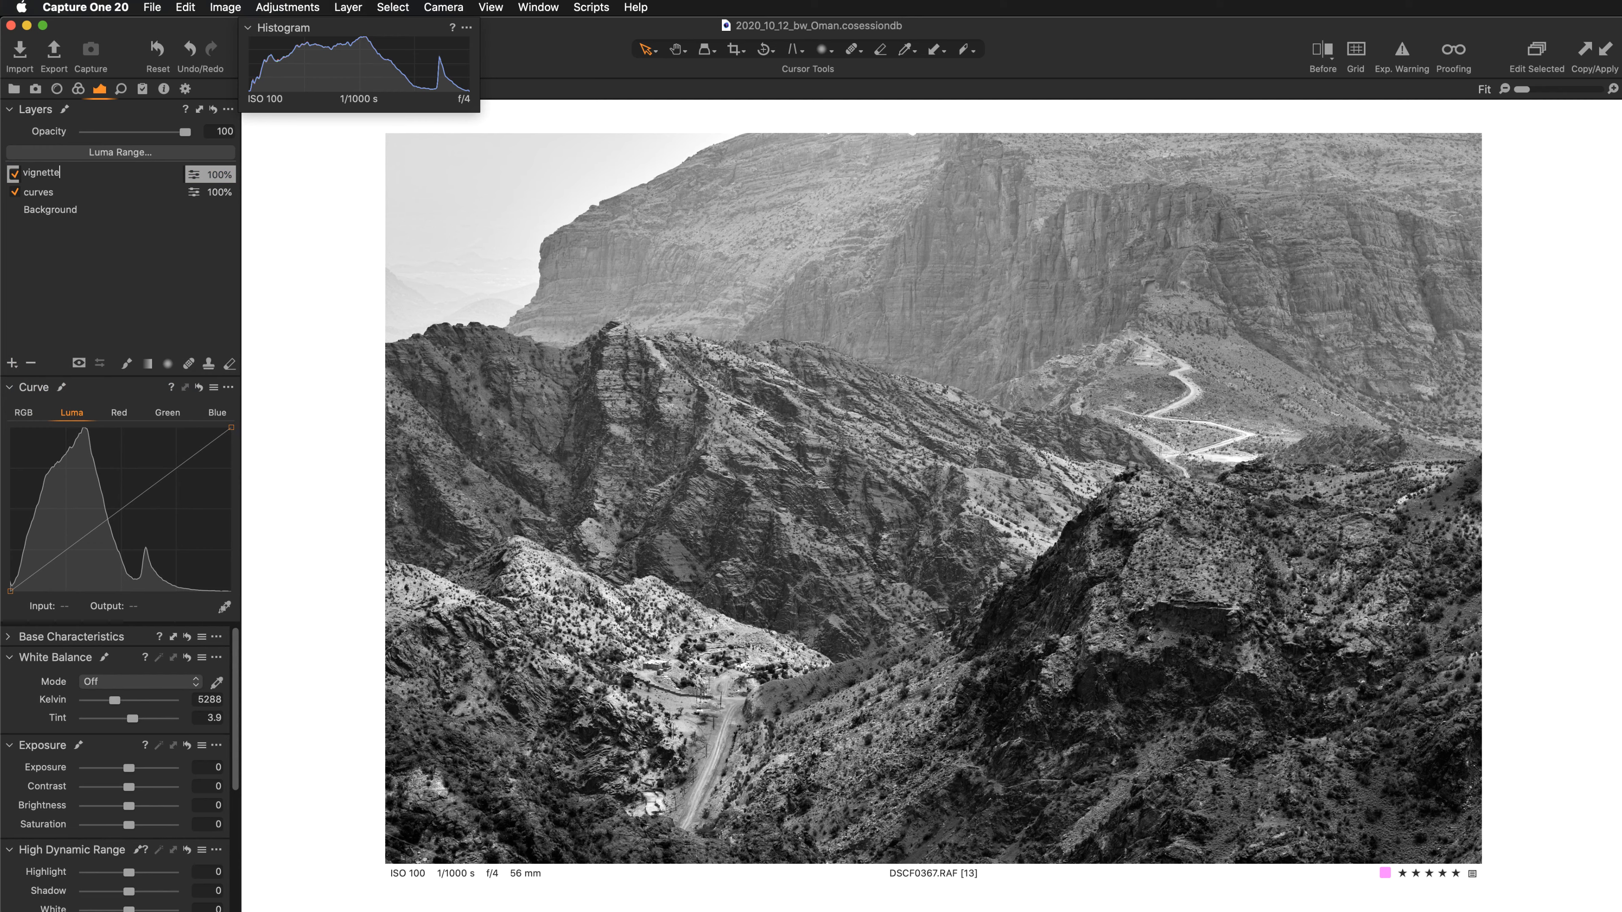
key("Return")
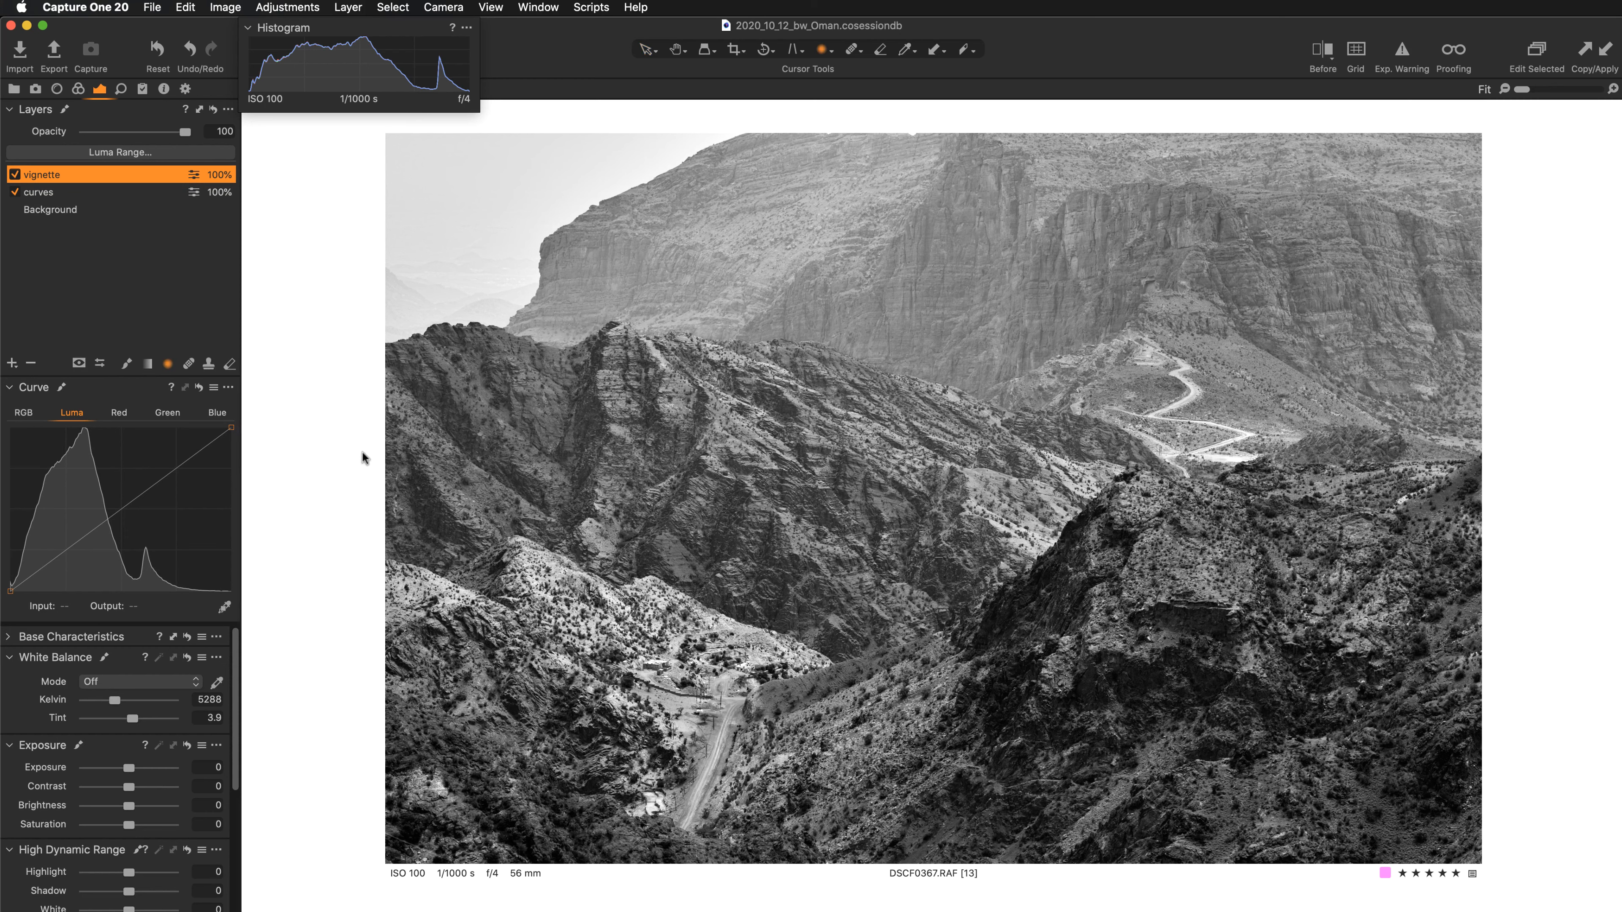
- Try a radial gradient mask drawn from the sky, showing the mask overlay and moving the gradient across the mountains
mouse_move(424, 203)
left_mouse_down()
mouse_move(541, 339)
mouse_move(1121, 737)
mouse_move(1113, 688)
left_mouse_up()
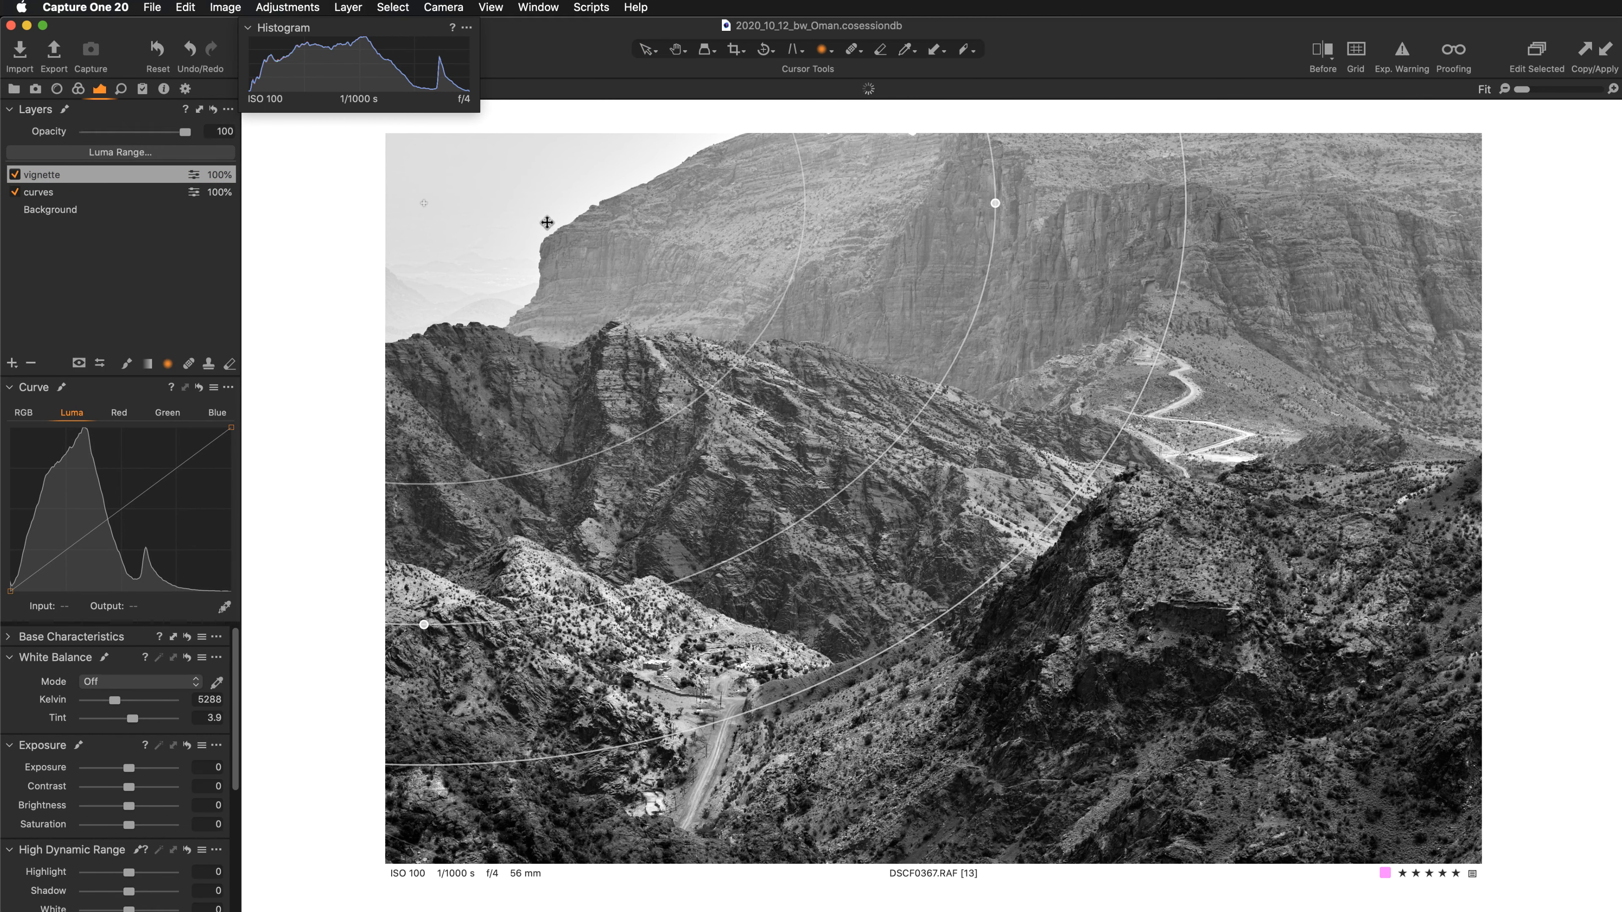
left_click_drag(547, 222, 907, 287)
left_click_drag(790, 549, 891, 442)
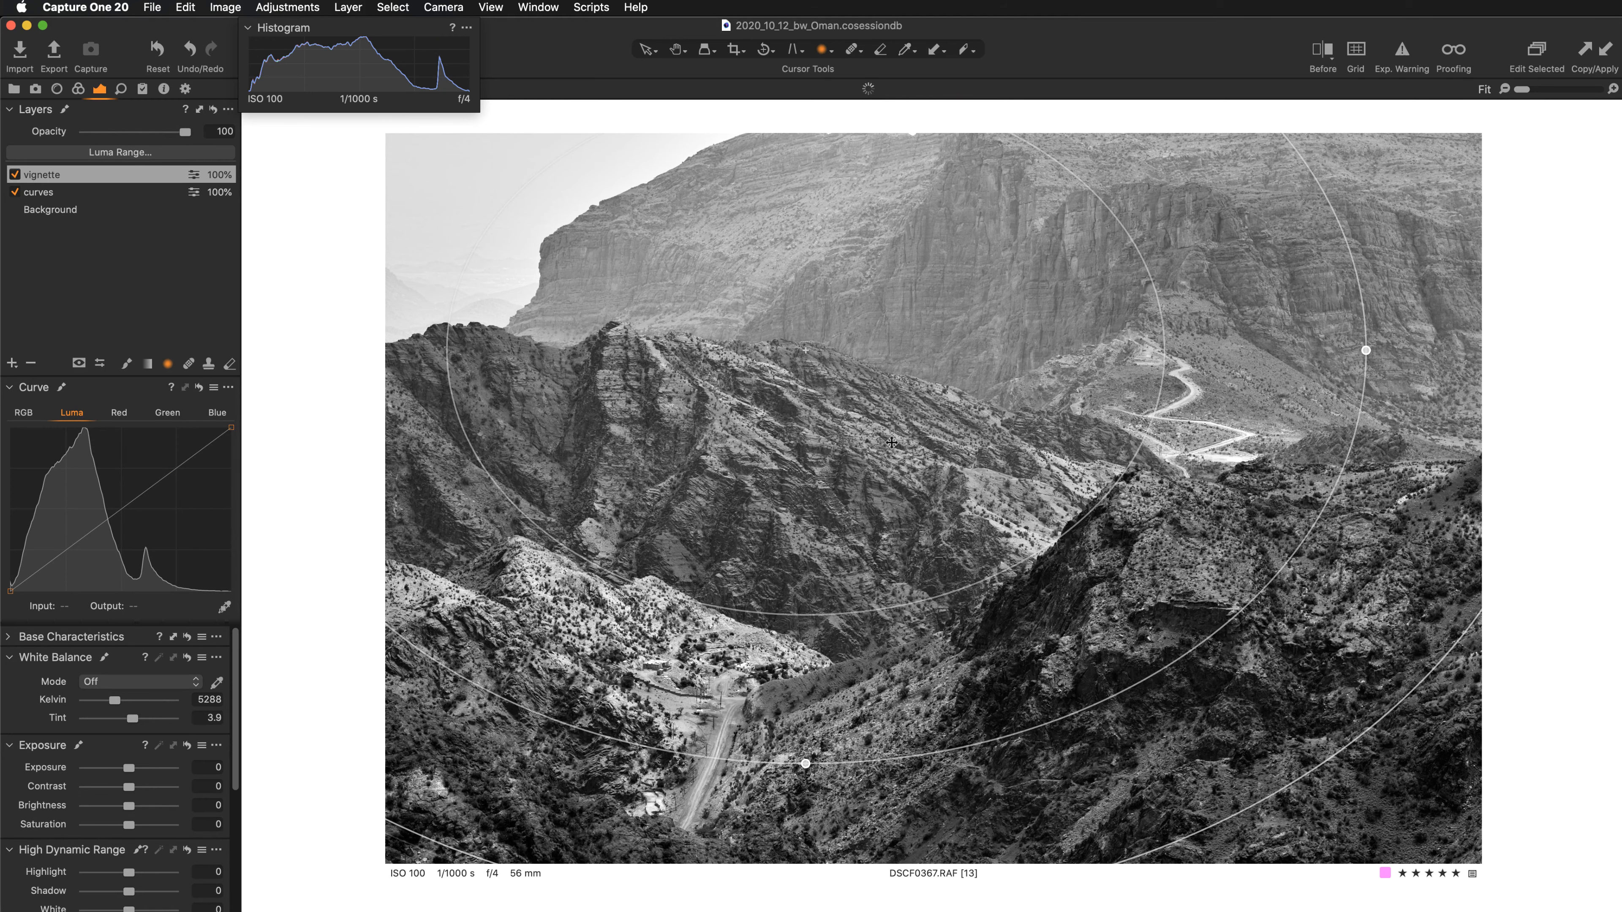
key("m")
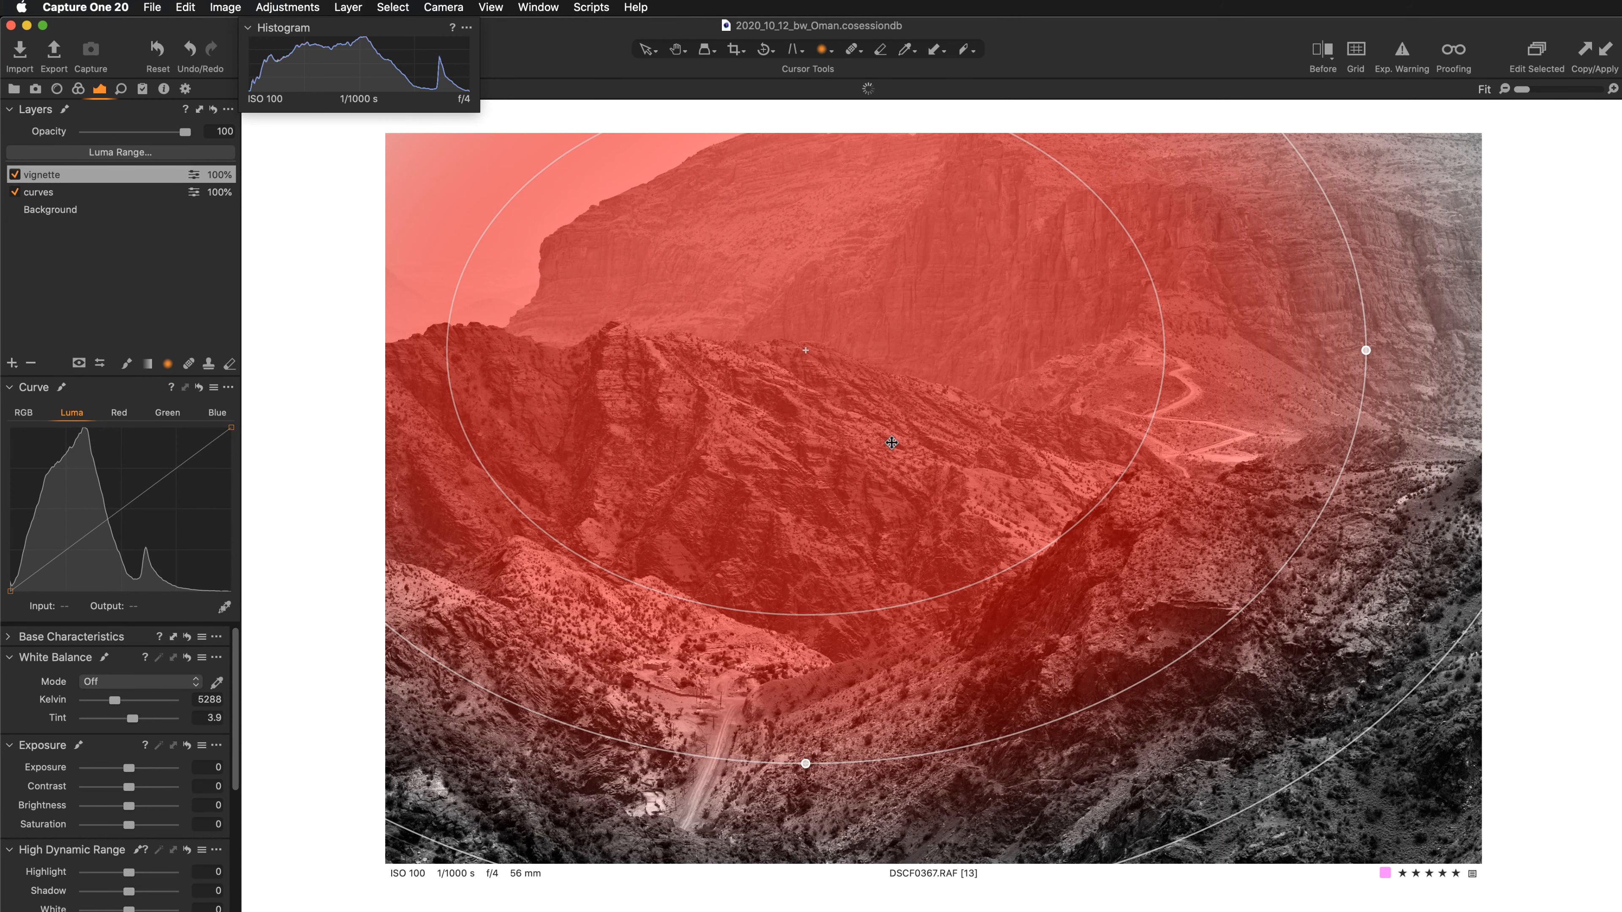
left_click_drag(891, 442, 826, 356)
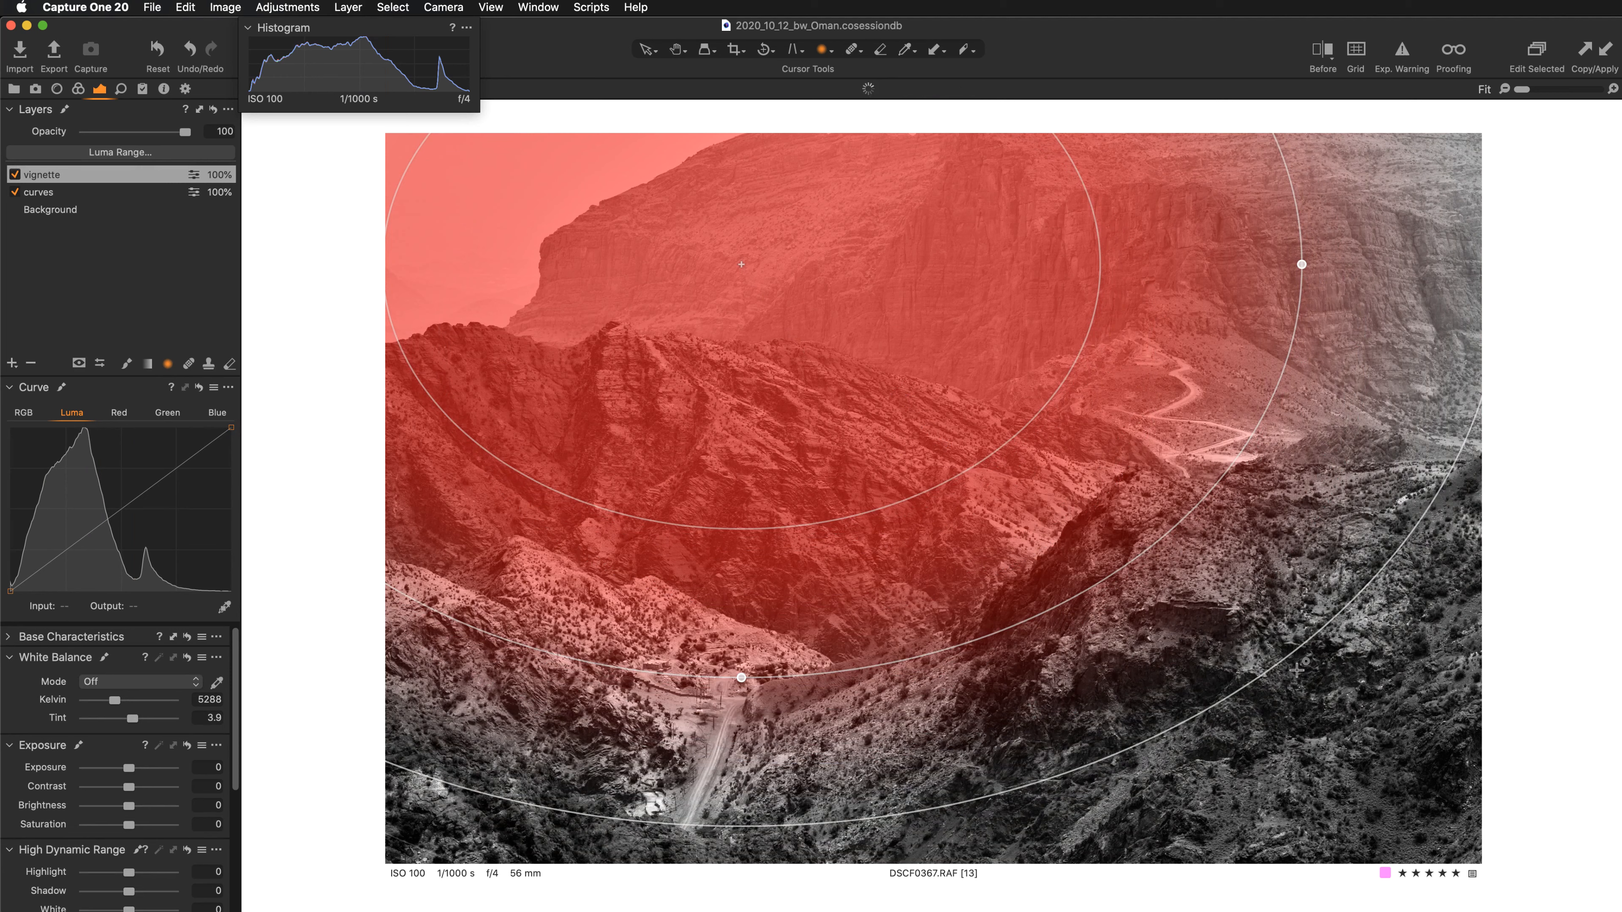
- Disable Draw Mask Inside and redraw the radial gradient mask so it covers the photo's edges and leaves the centre clear
right_click(1339, 692)
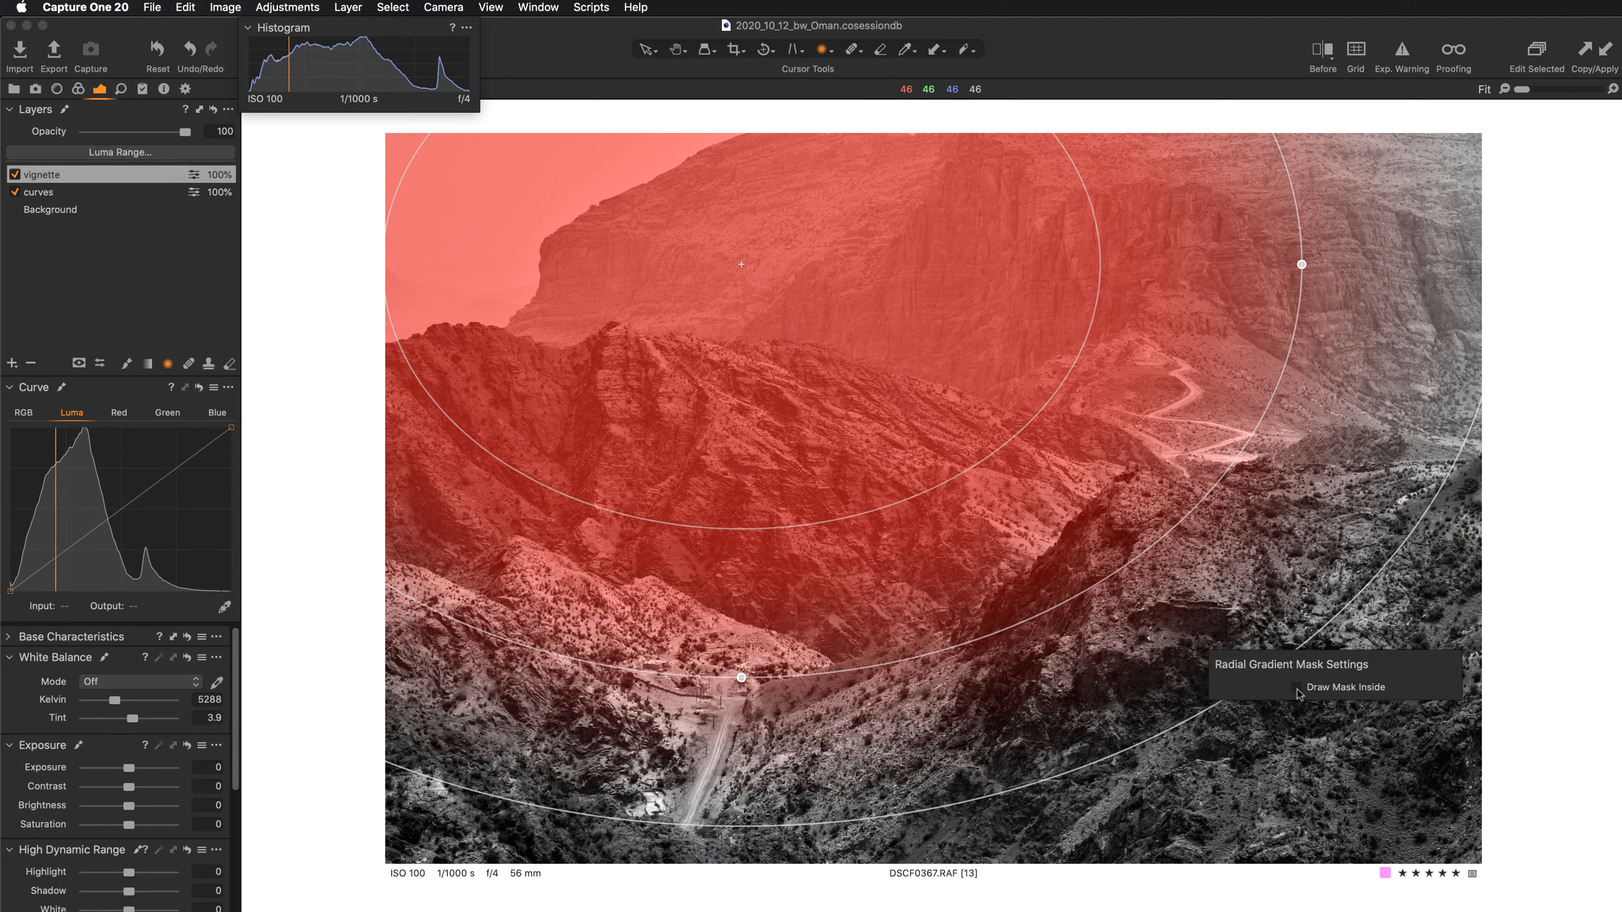
left_click_drag(1364, 740, 549, 128)
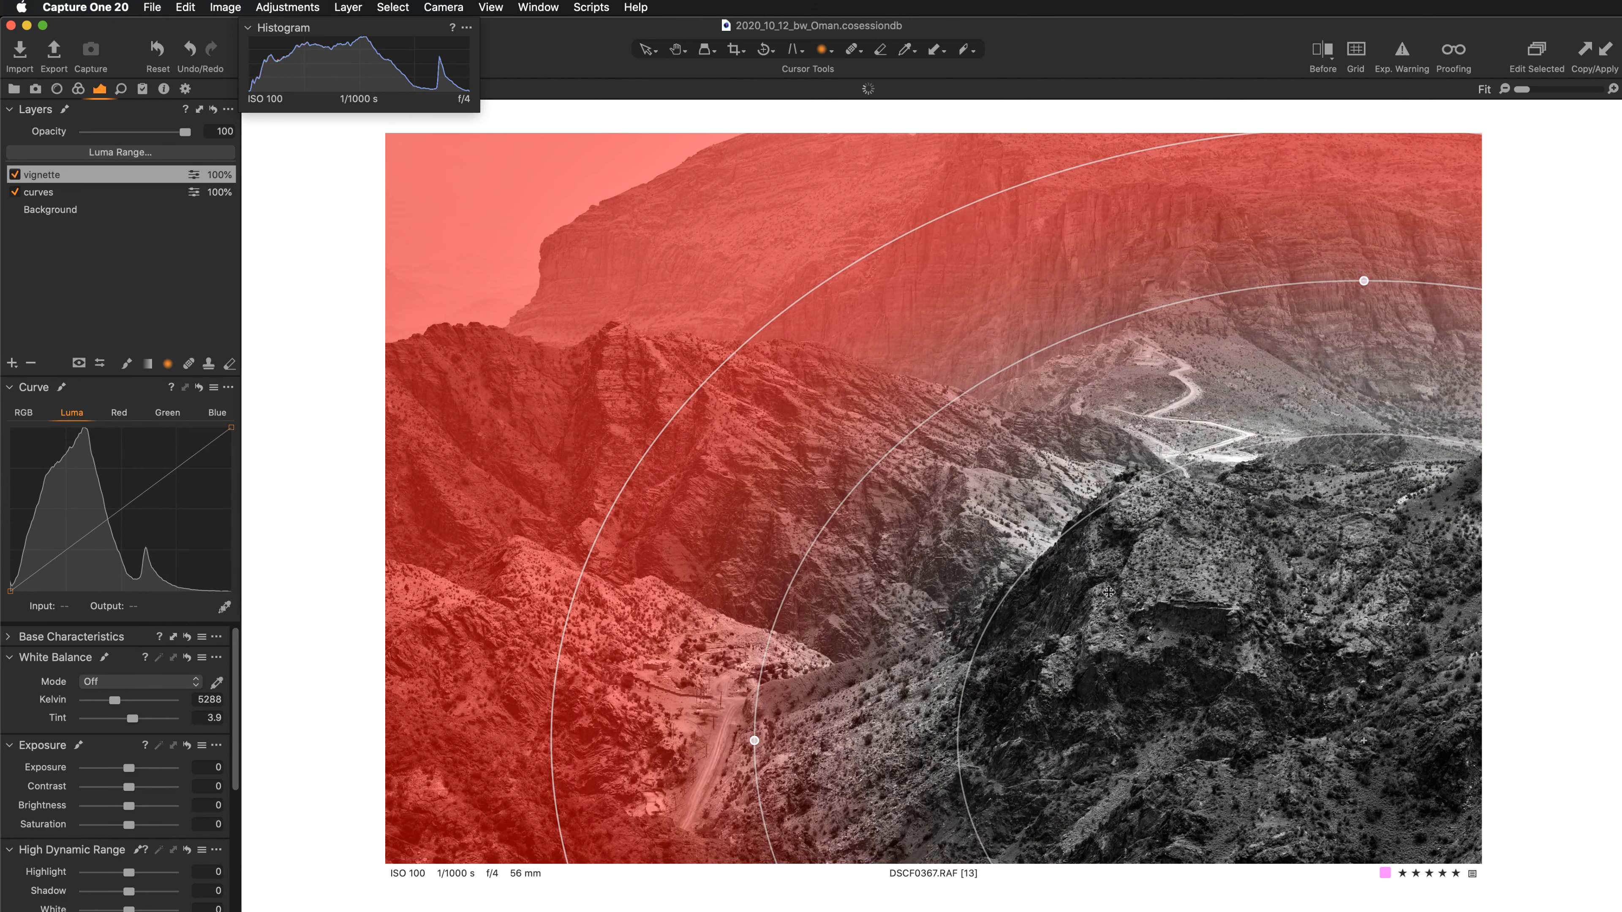
key("super+z")
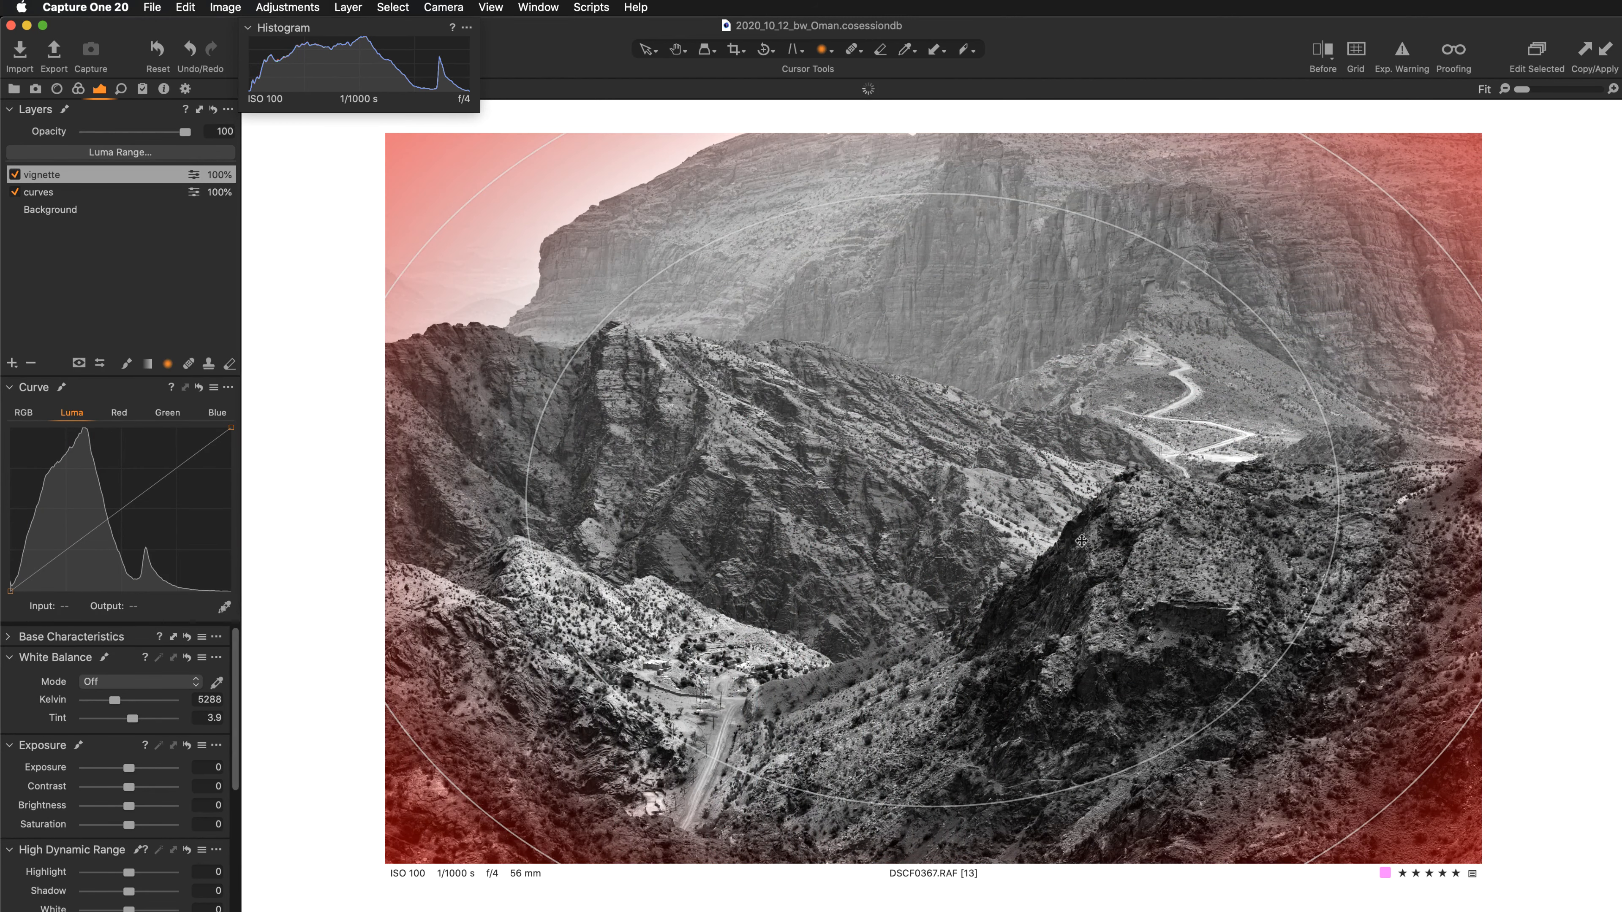
- Position the radial mask's clear centre over the middle mountain ridge and reduce the ellipse's width and height
left_click_drag(1081, 541, 1038, 334)
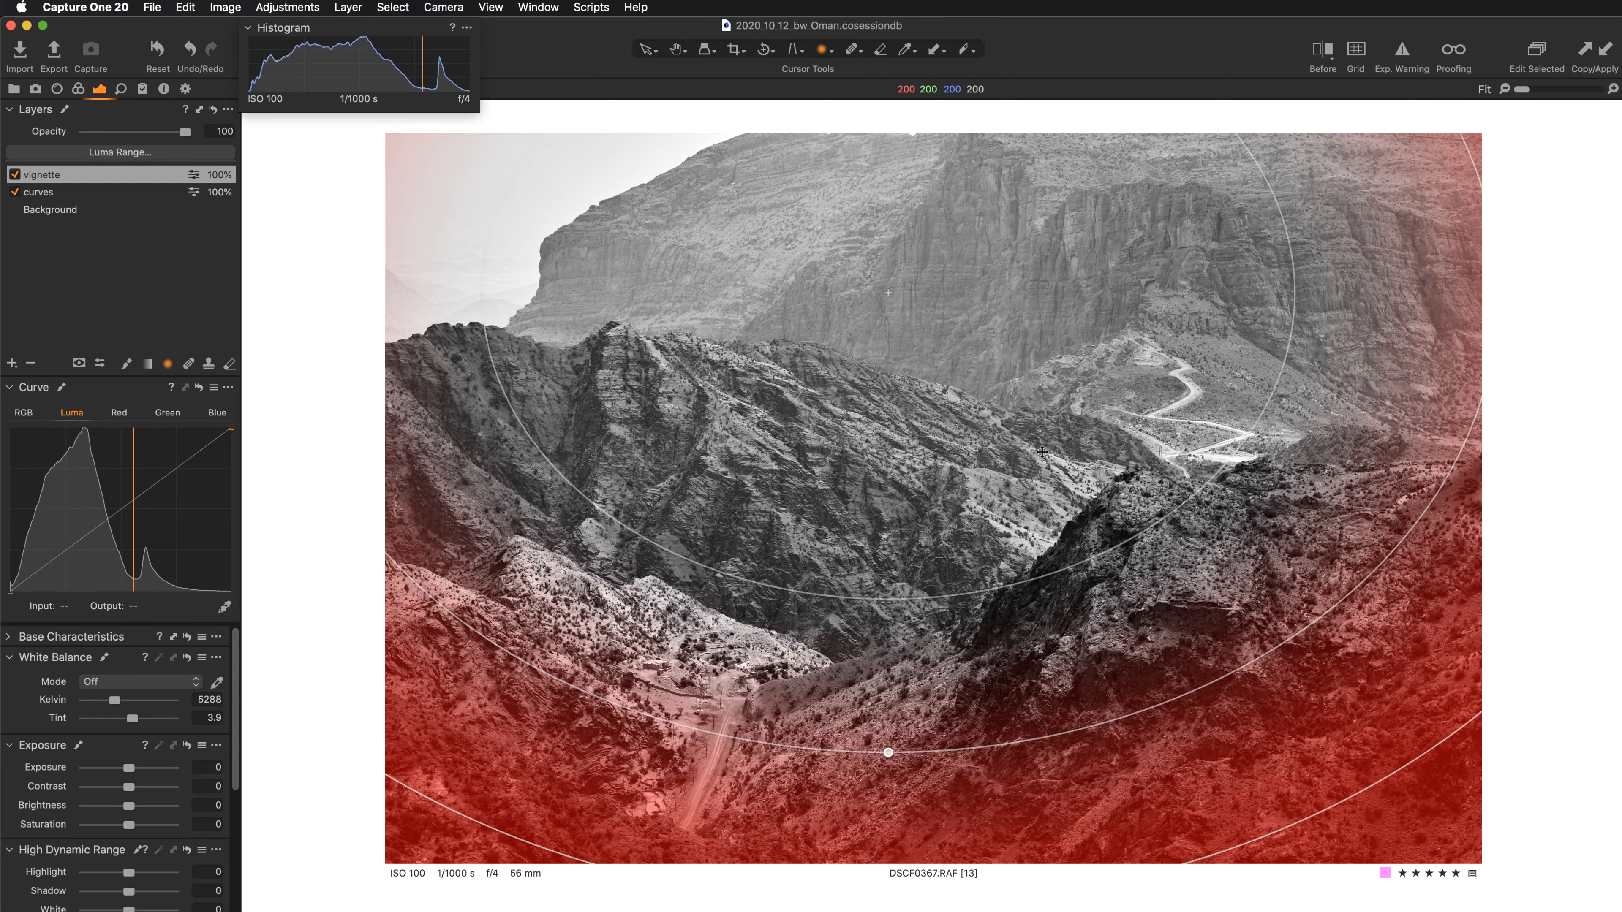
left_click_drag(1232, 310, 1218, 393)
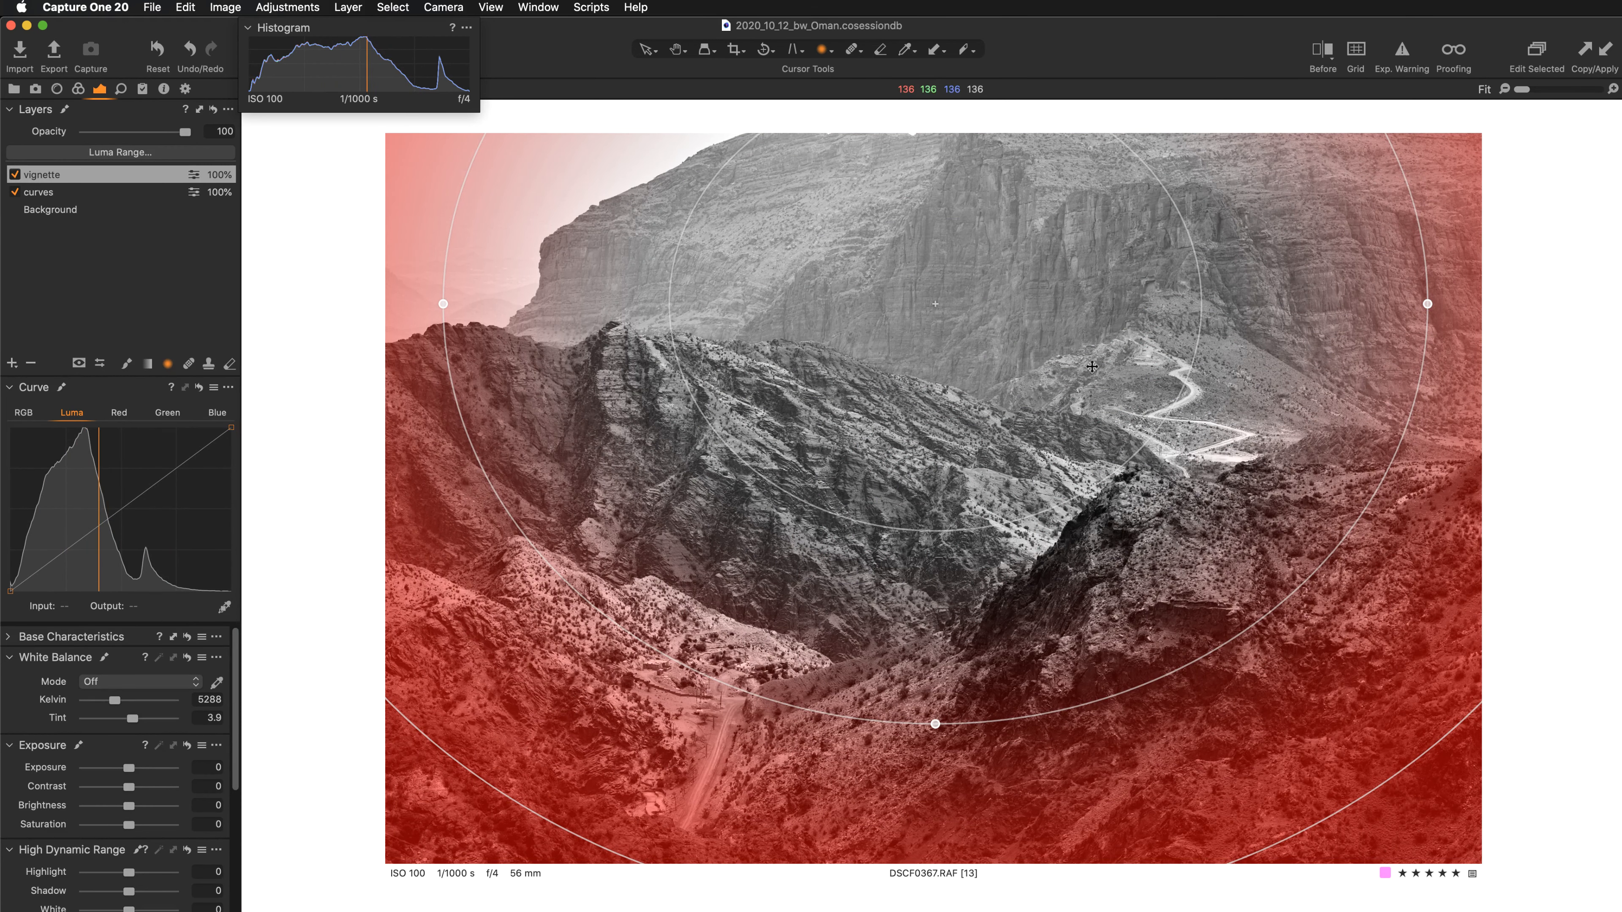
key("super+plus")
key("super+0")
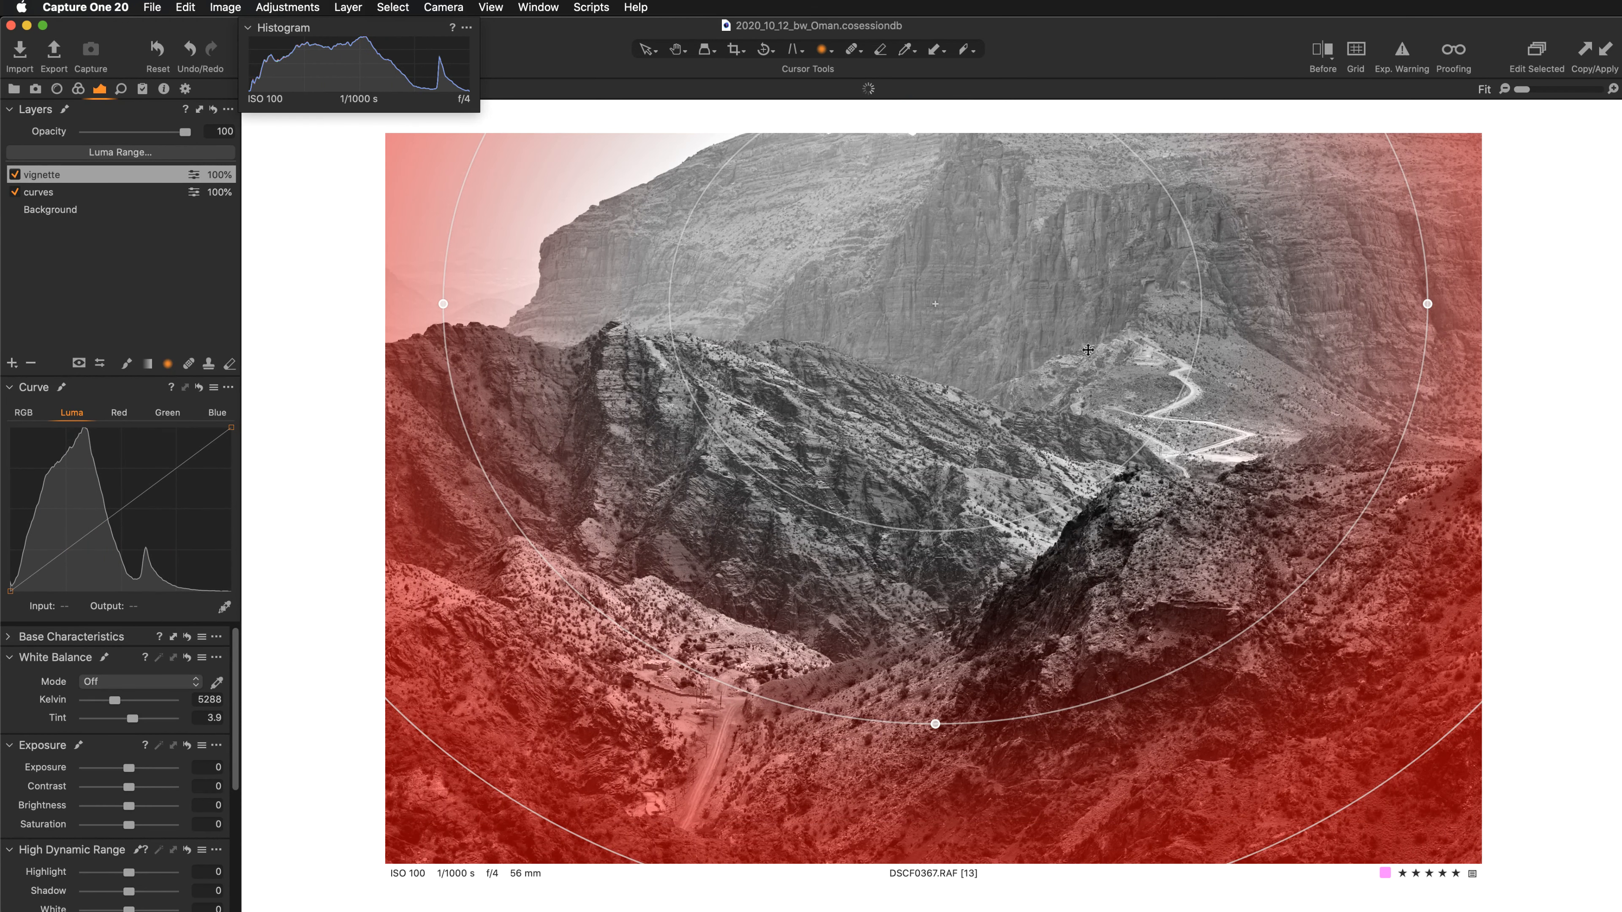
left_click_drag(1079, 315, 1007, 332)
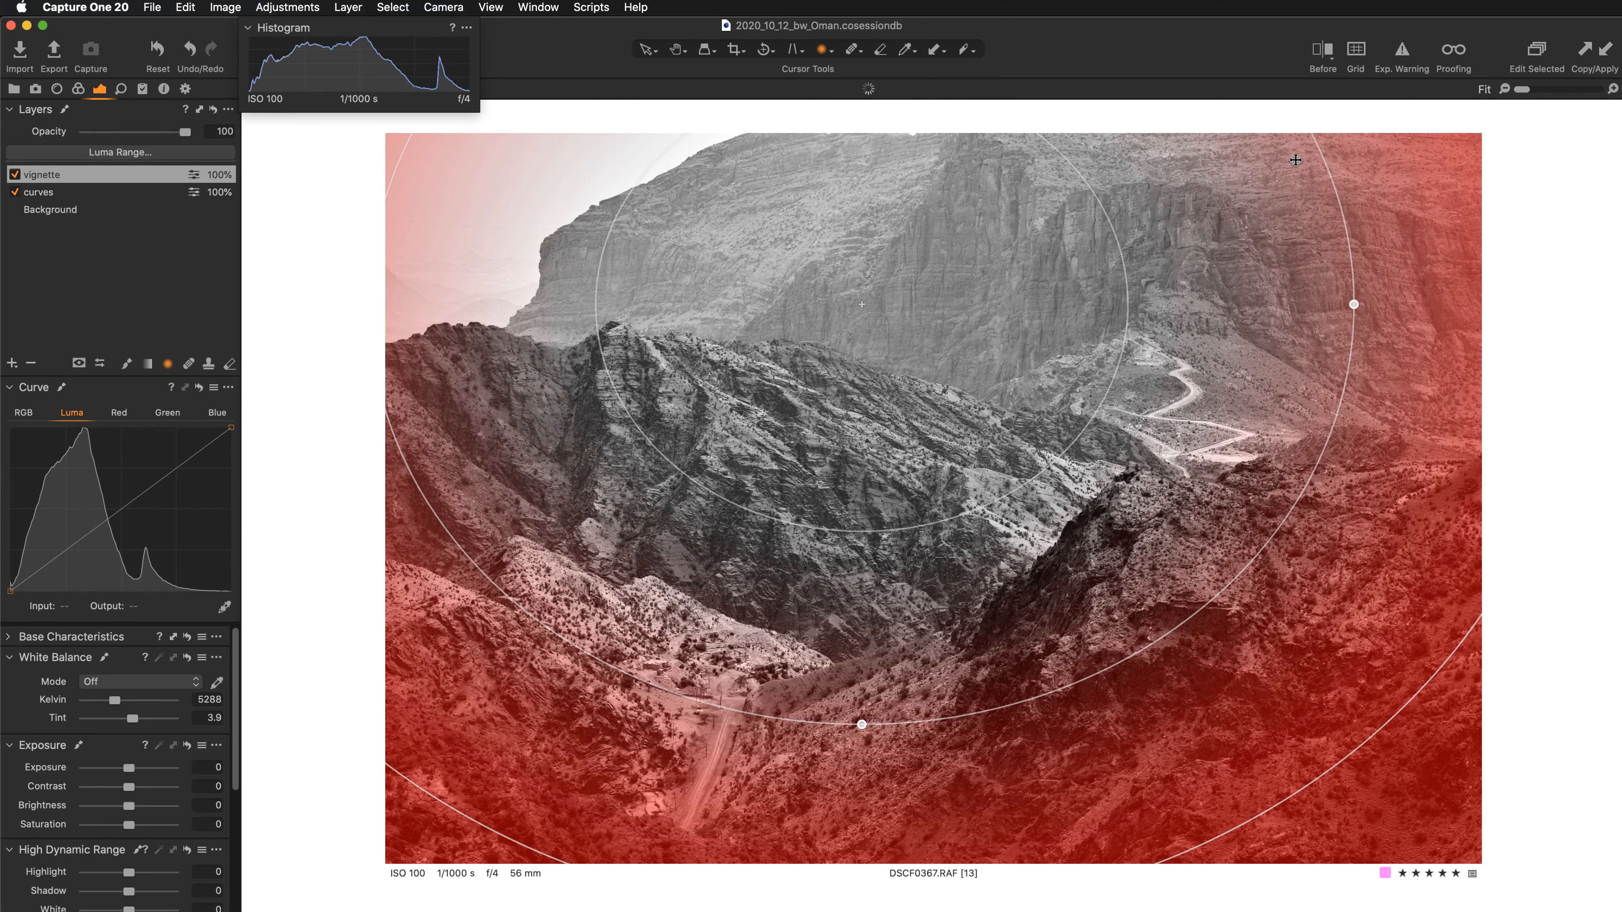
left_click_drag(1353, 306, 1291, 304)
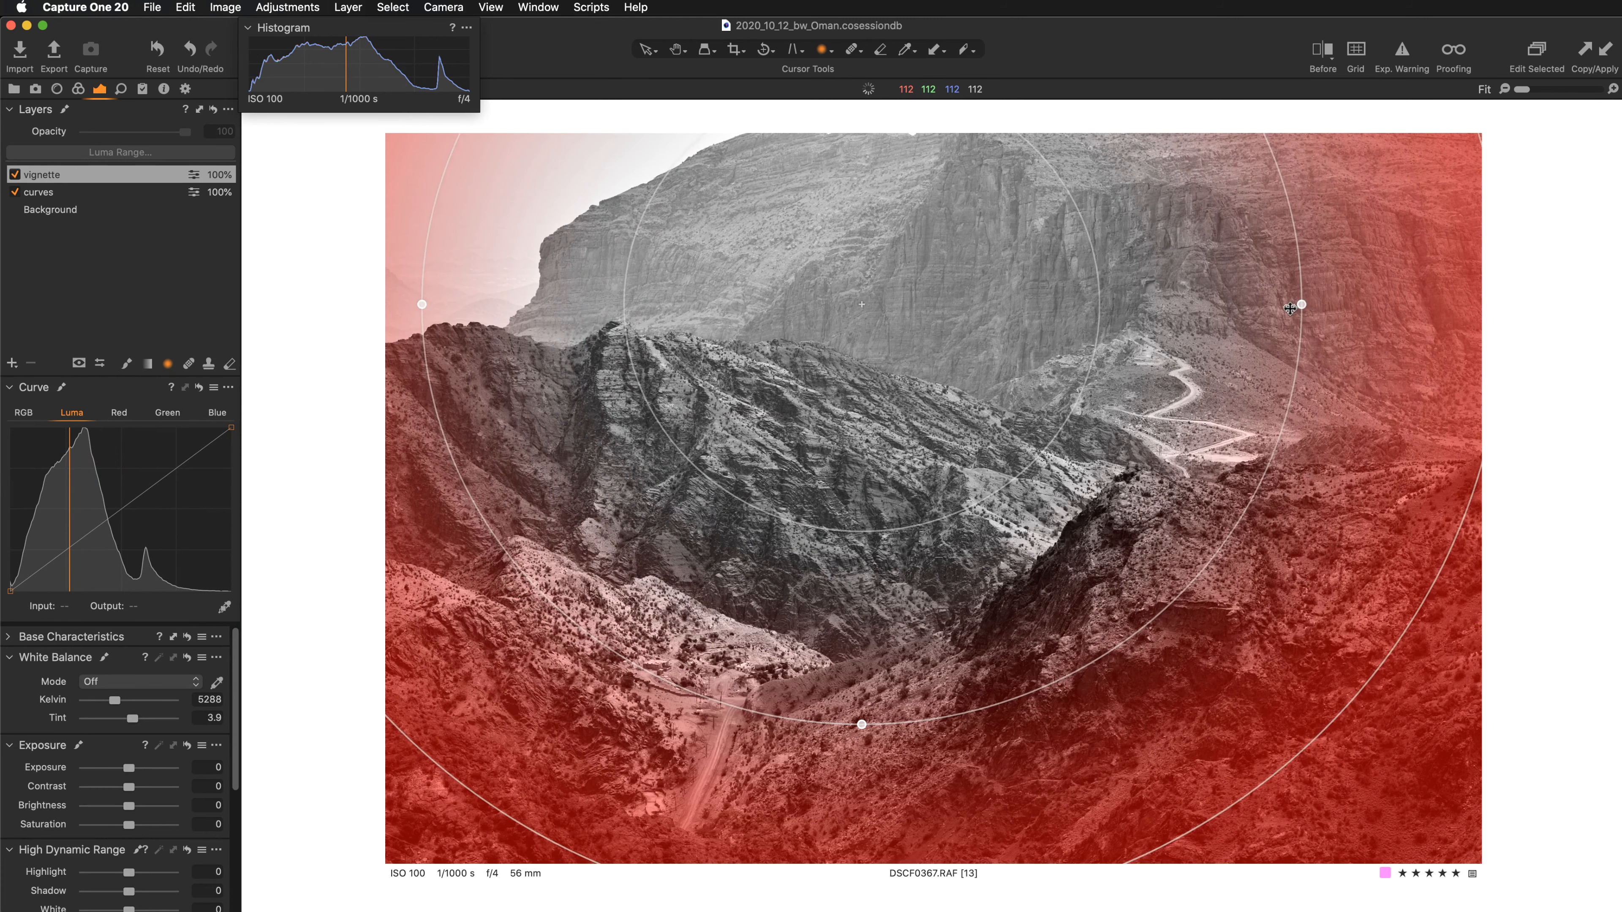
left_click_drag(862, 725, 870, 674)
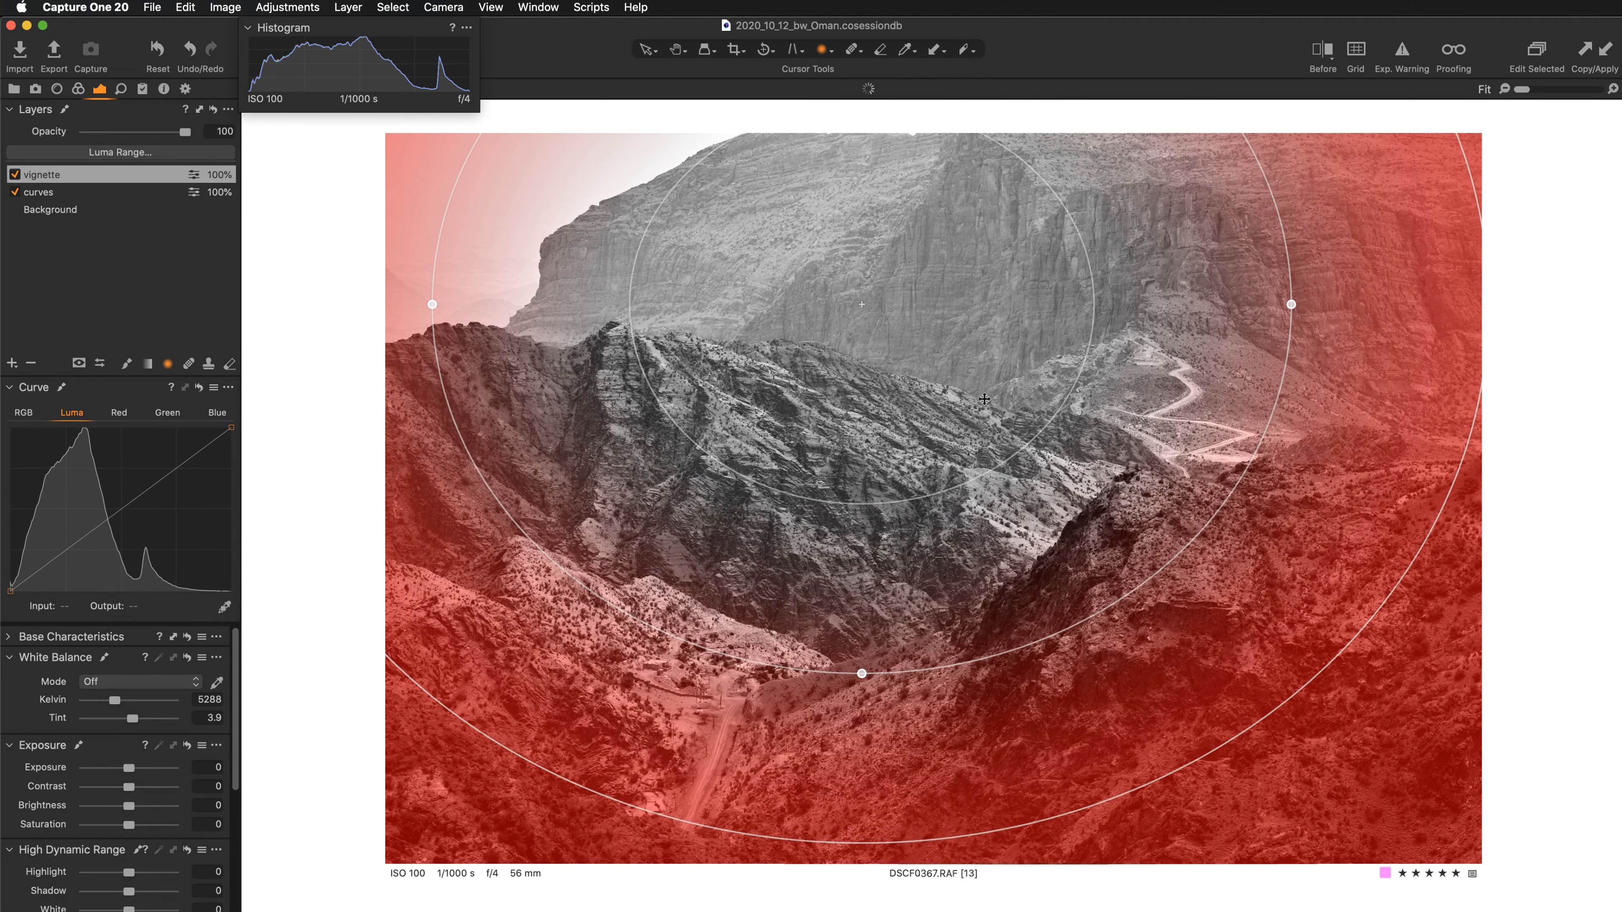
left_click_drag(979, 420, 969, 495)
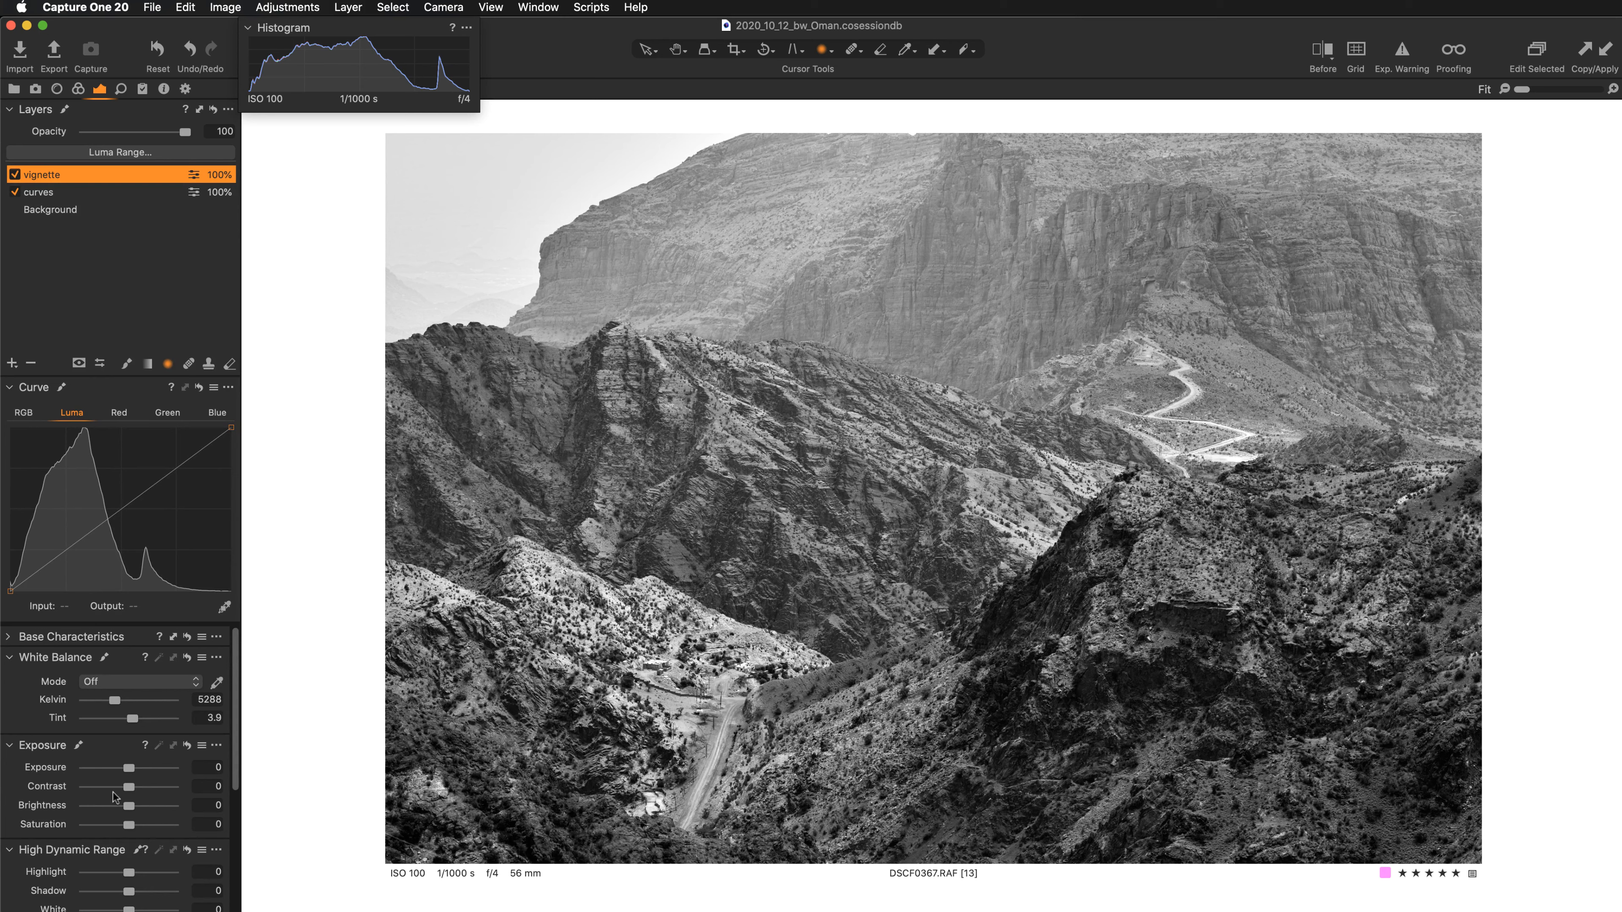
- Set the vignette layer's exposure to -0.45 and compare the photo with the layer off and on
left_click_drag(128, 767, 122, 770)
left_click_drag(120, 767, 121, 767)
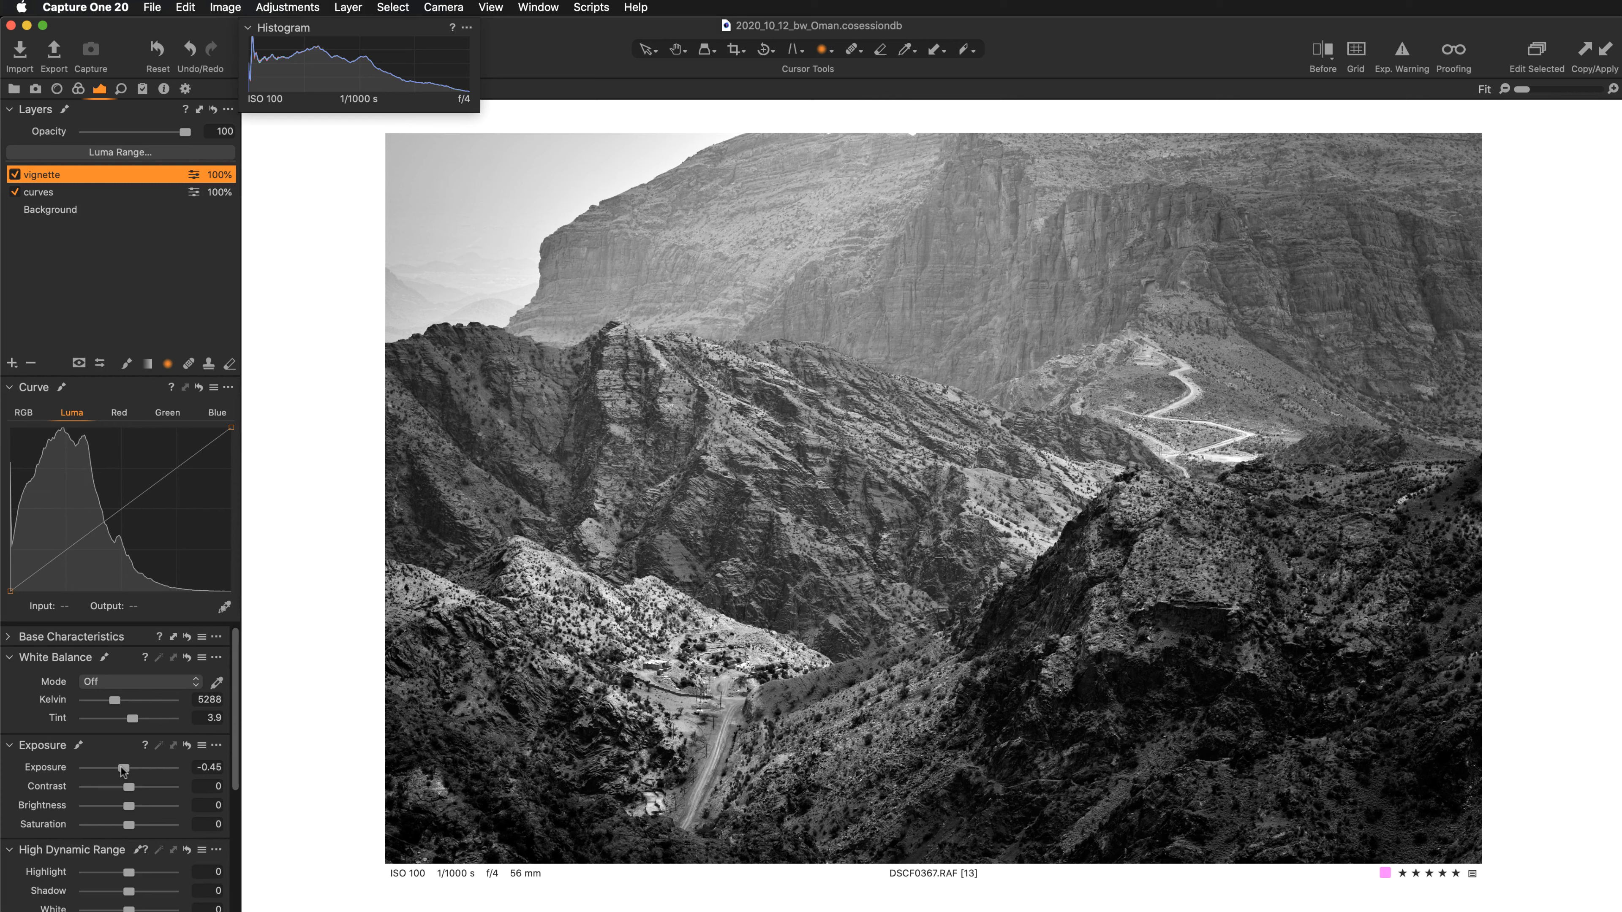
left_click(14, 174)
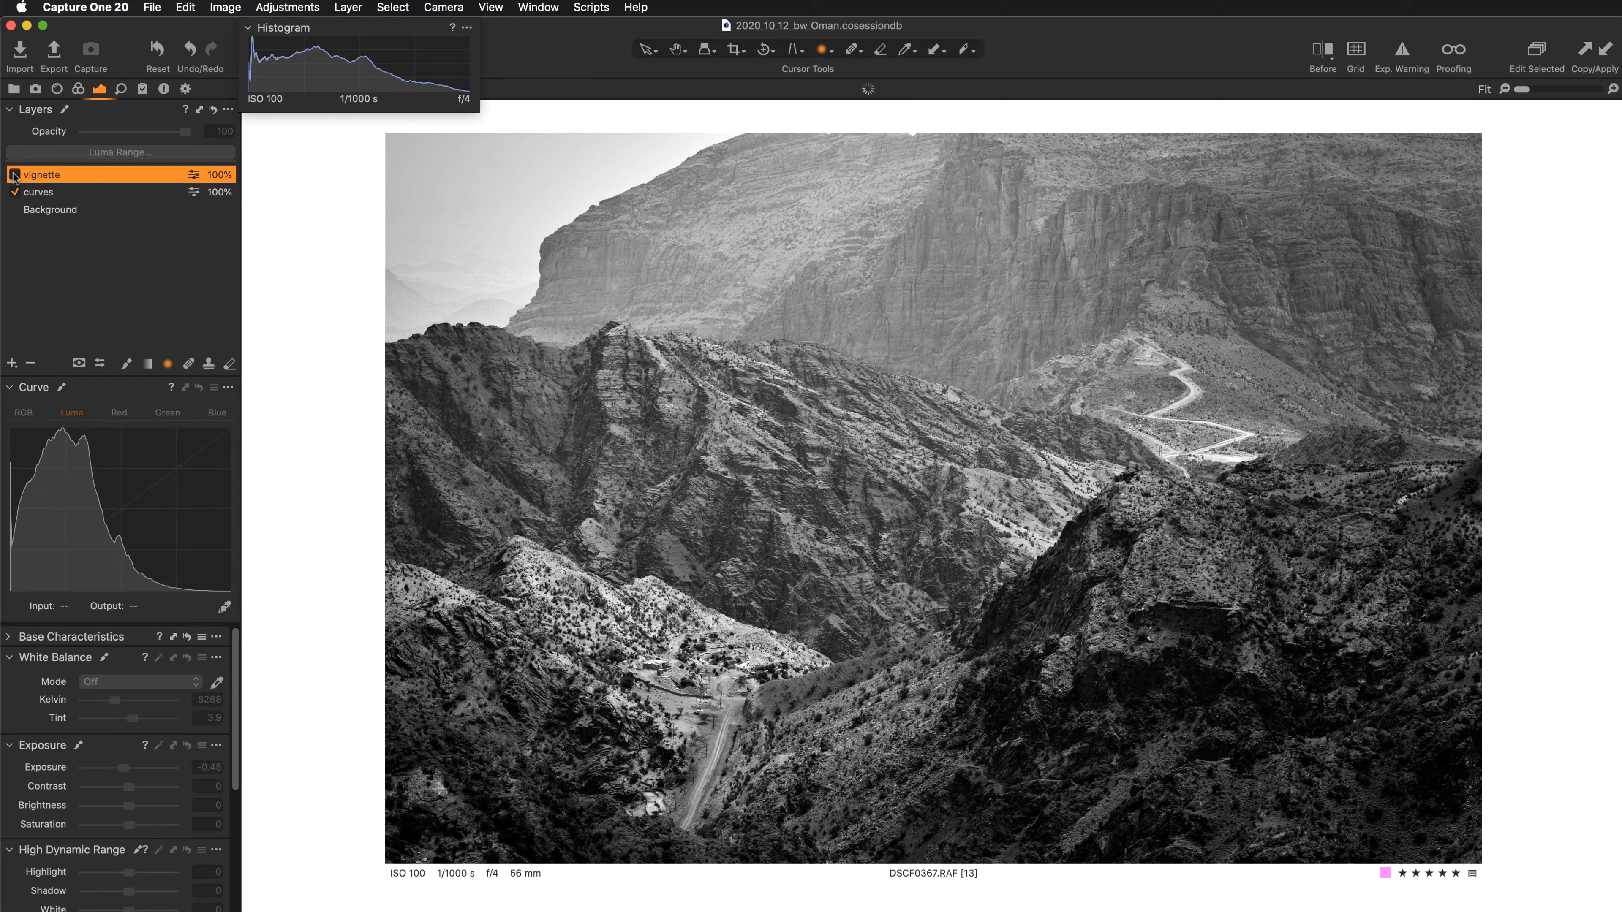
left_click(14, 175)
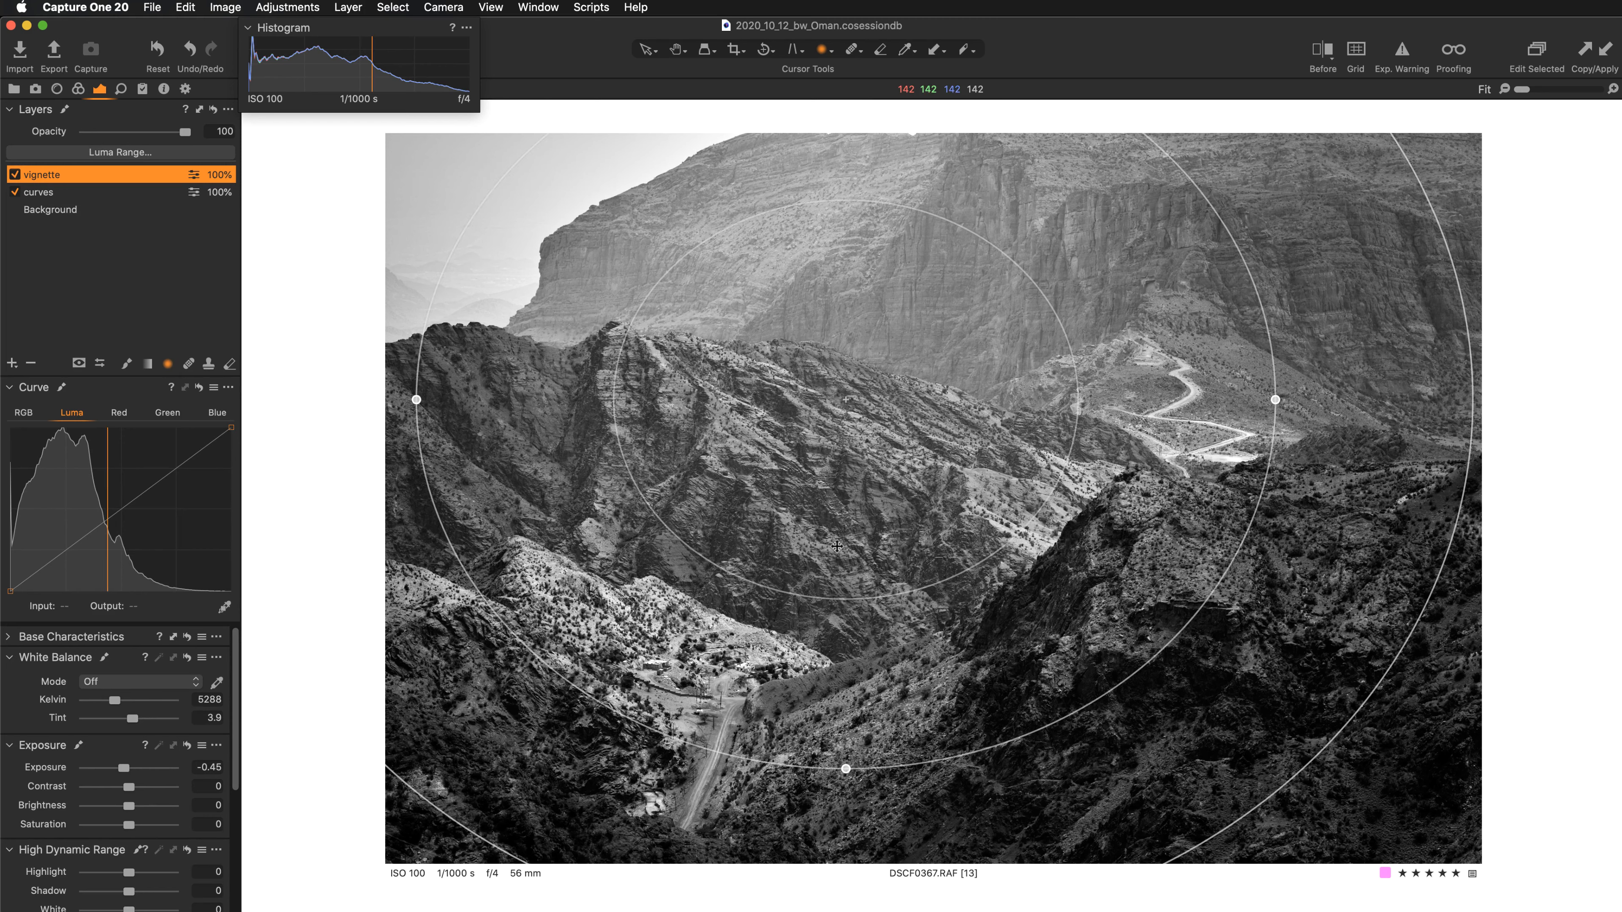
- Fine-tune the vignette by shifting the radial mask slightly up and left over the middle ridge
left_click_drag(837, 546, 796, 510)
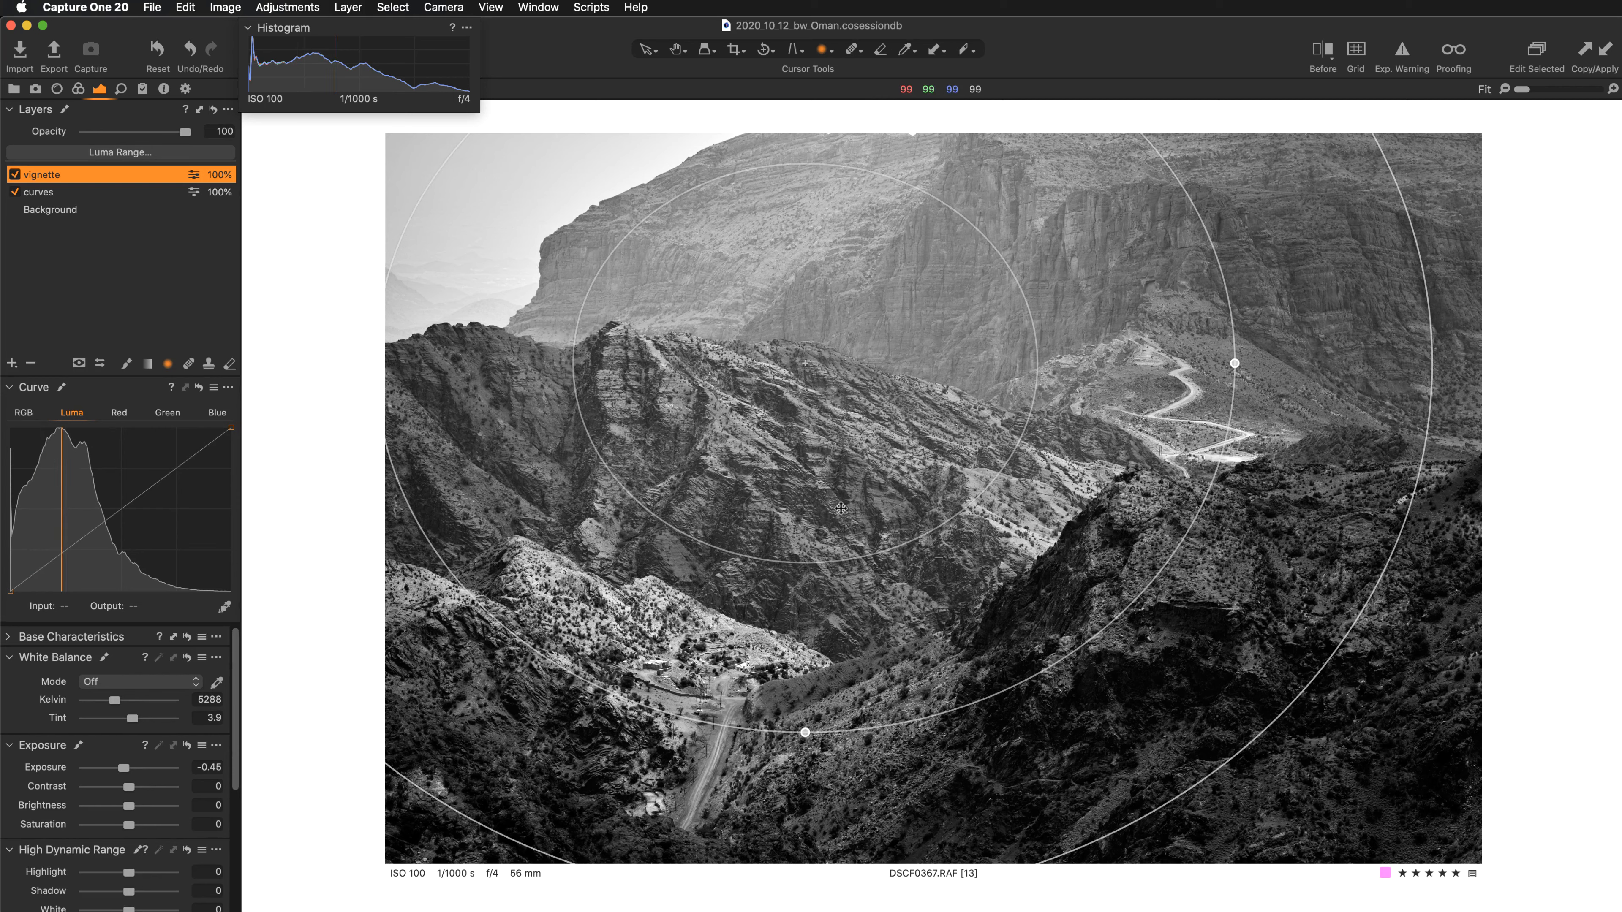
left_click_drag(841, 507, 835, 483)
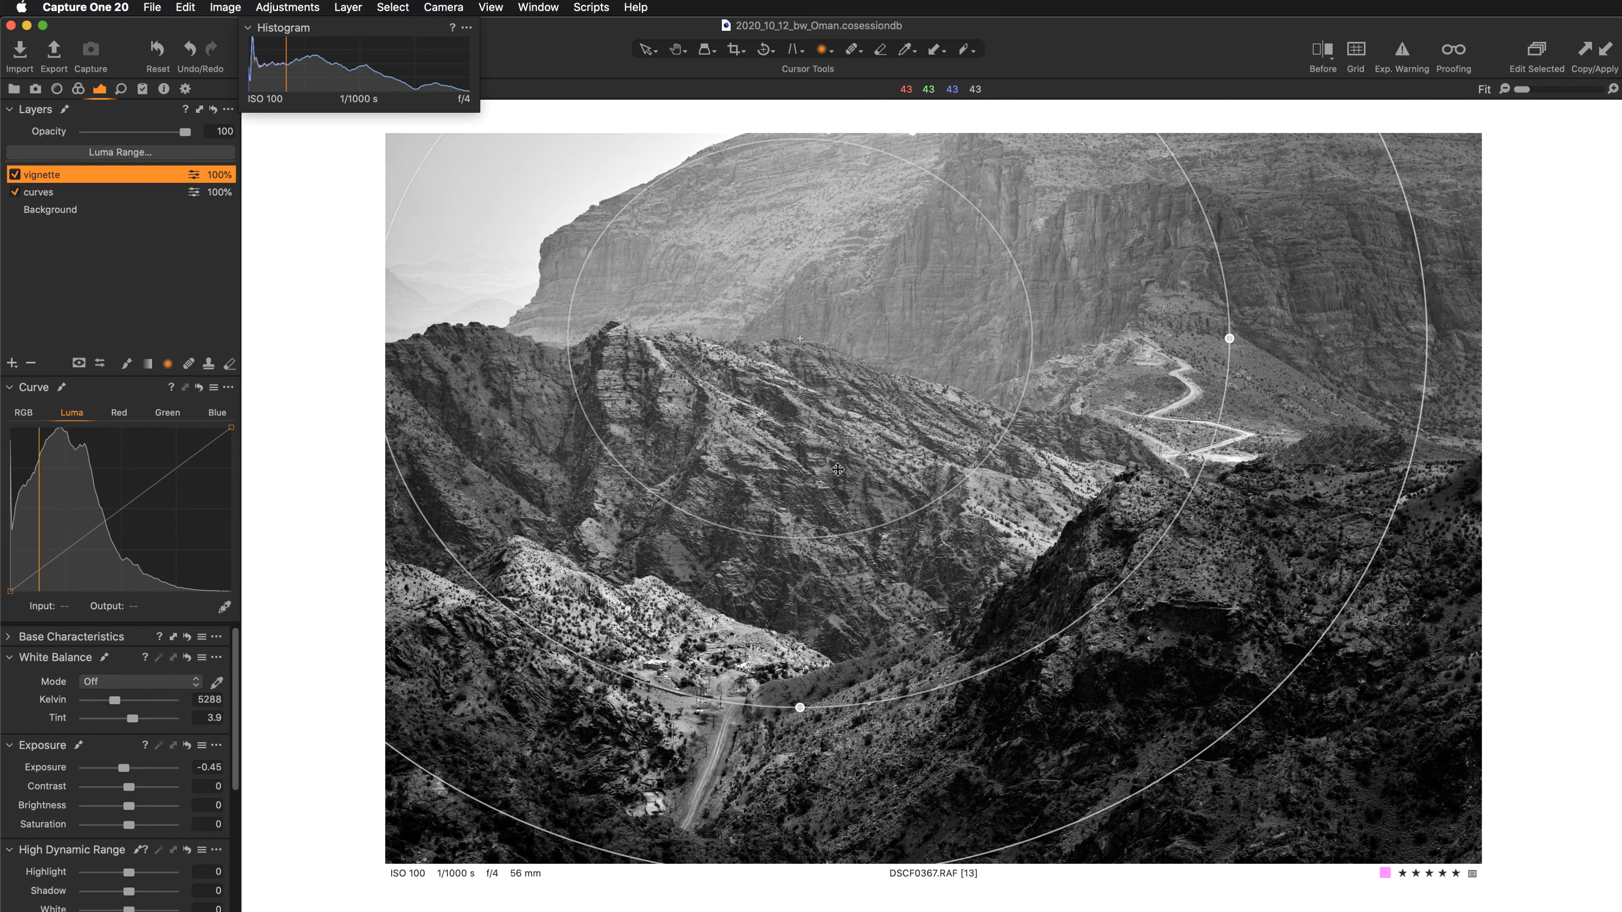
left_click_drag(836, 486, 848, 516)
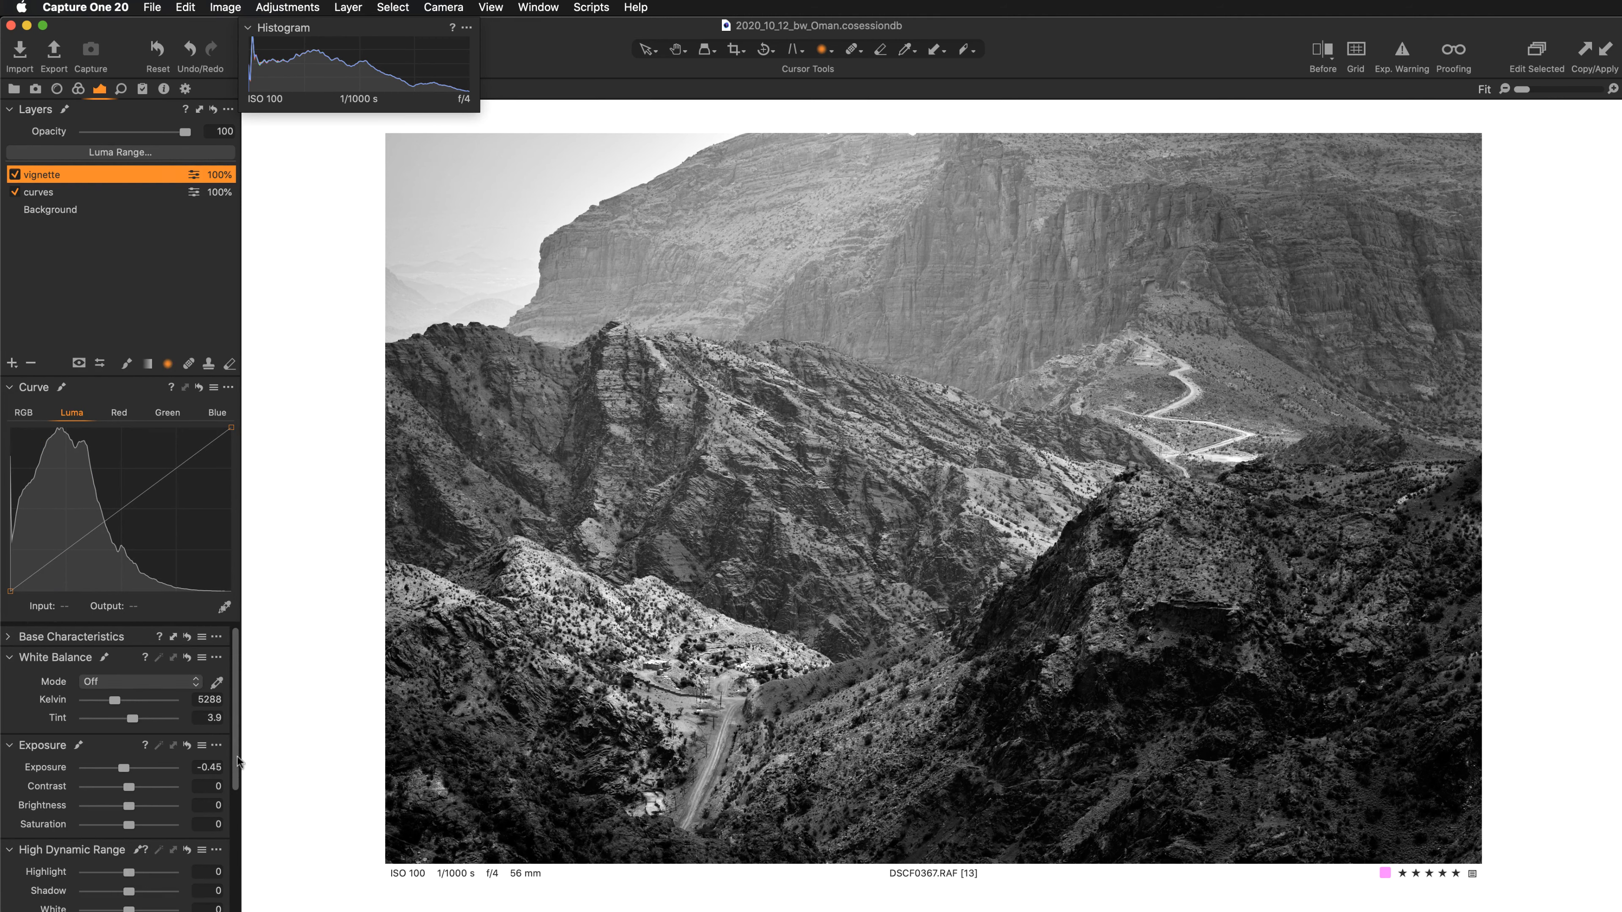
- Check the clipped areas with the exposure warning and raise the vignette layer's Shadow to 16
left_click_drag(237, 757, 244, 825)
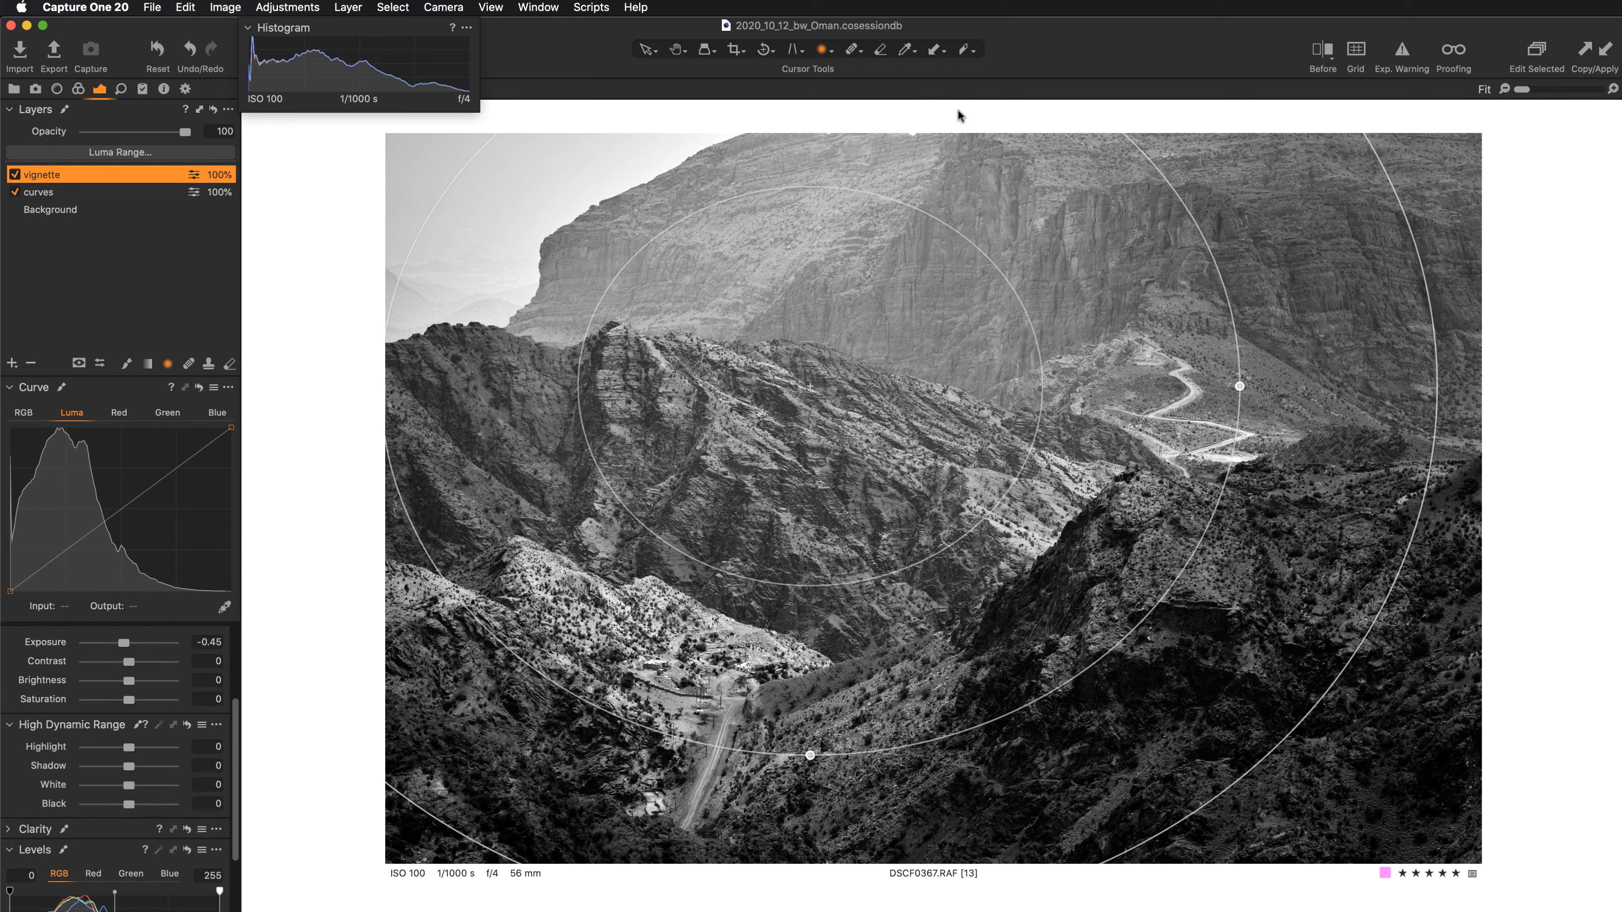
left_click(647, 53)
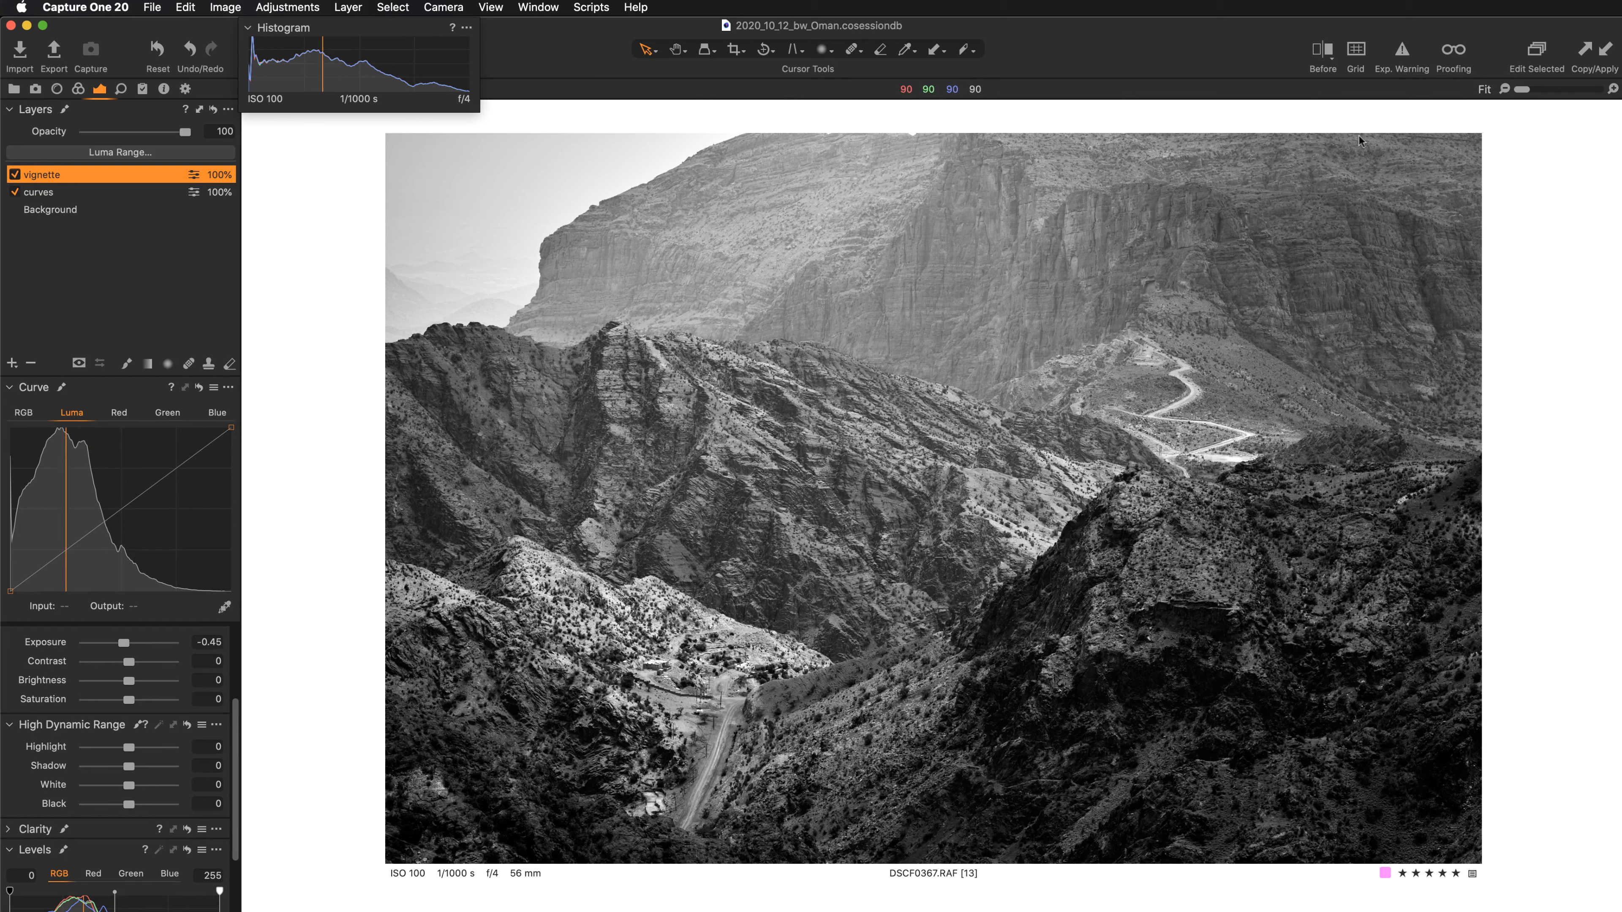
left_click(1400, 51)
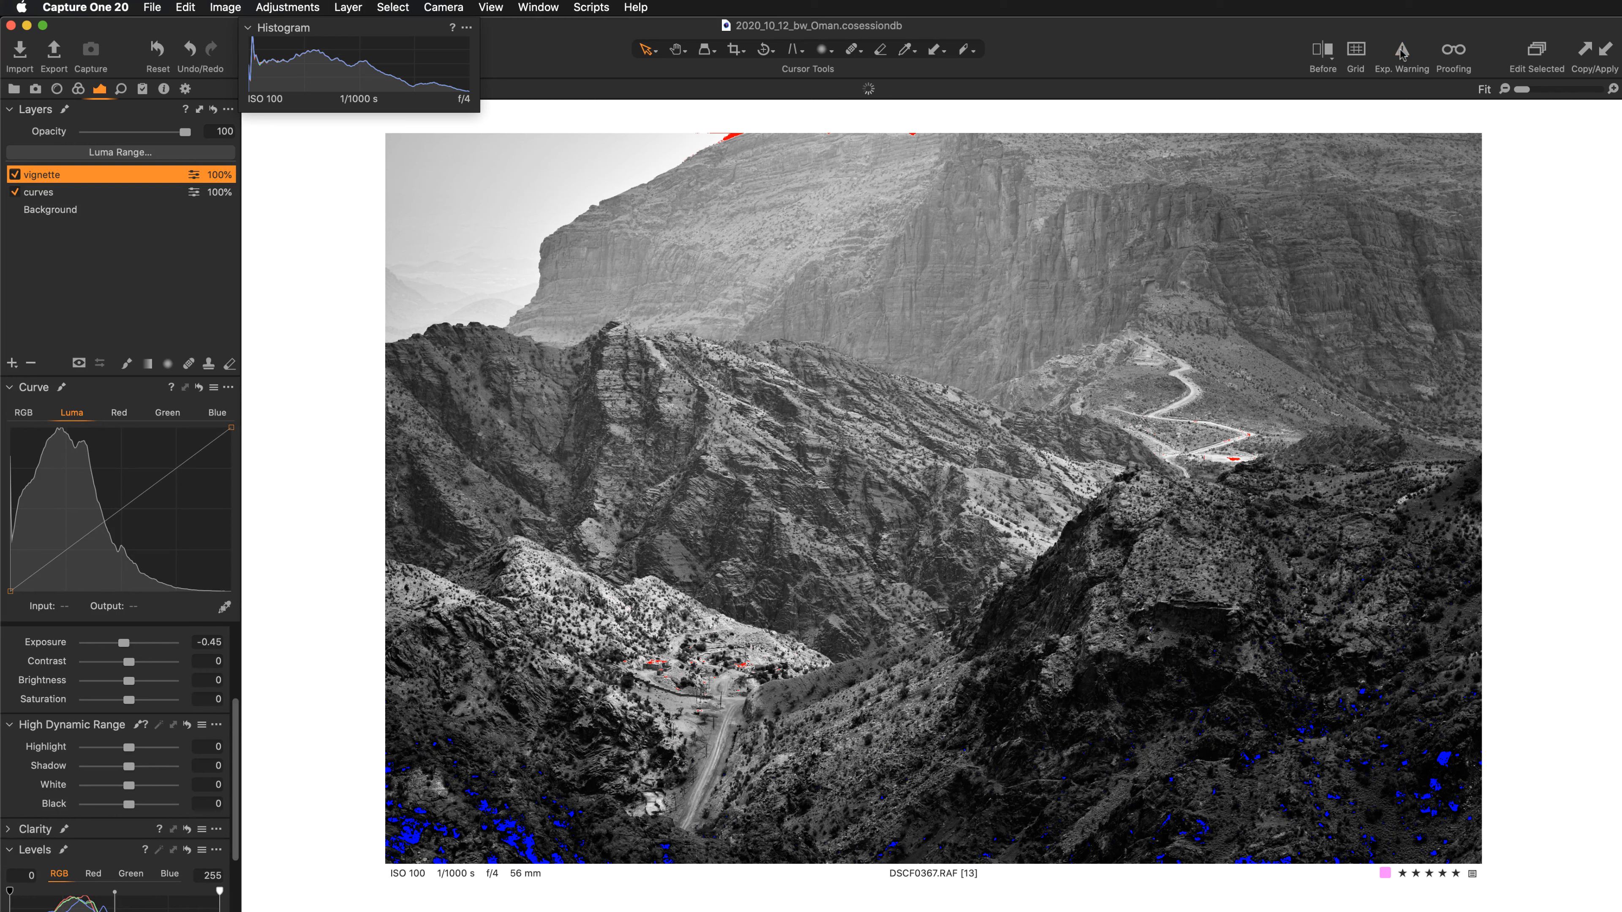
left_click(1400, 52)
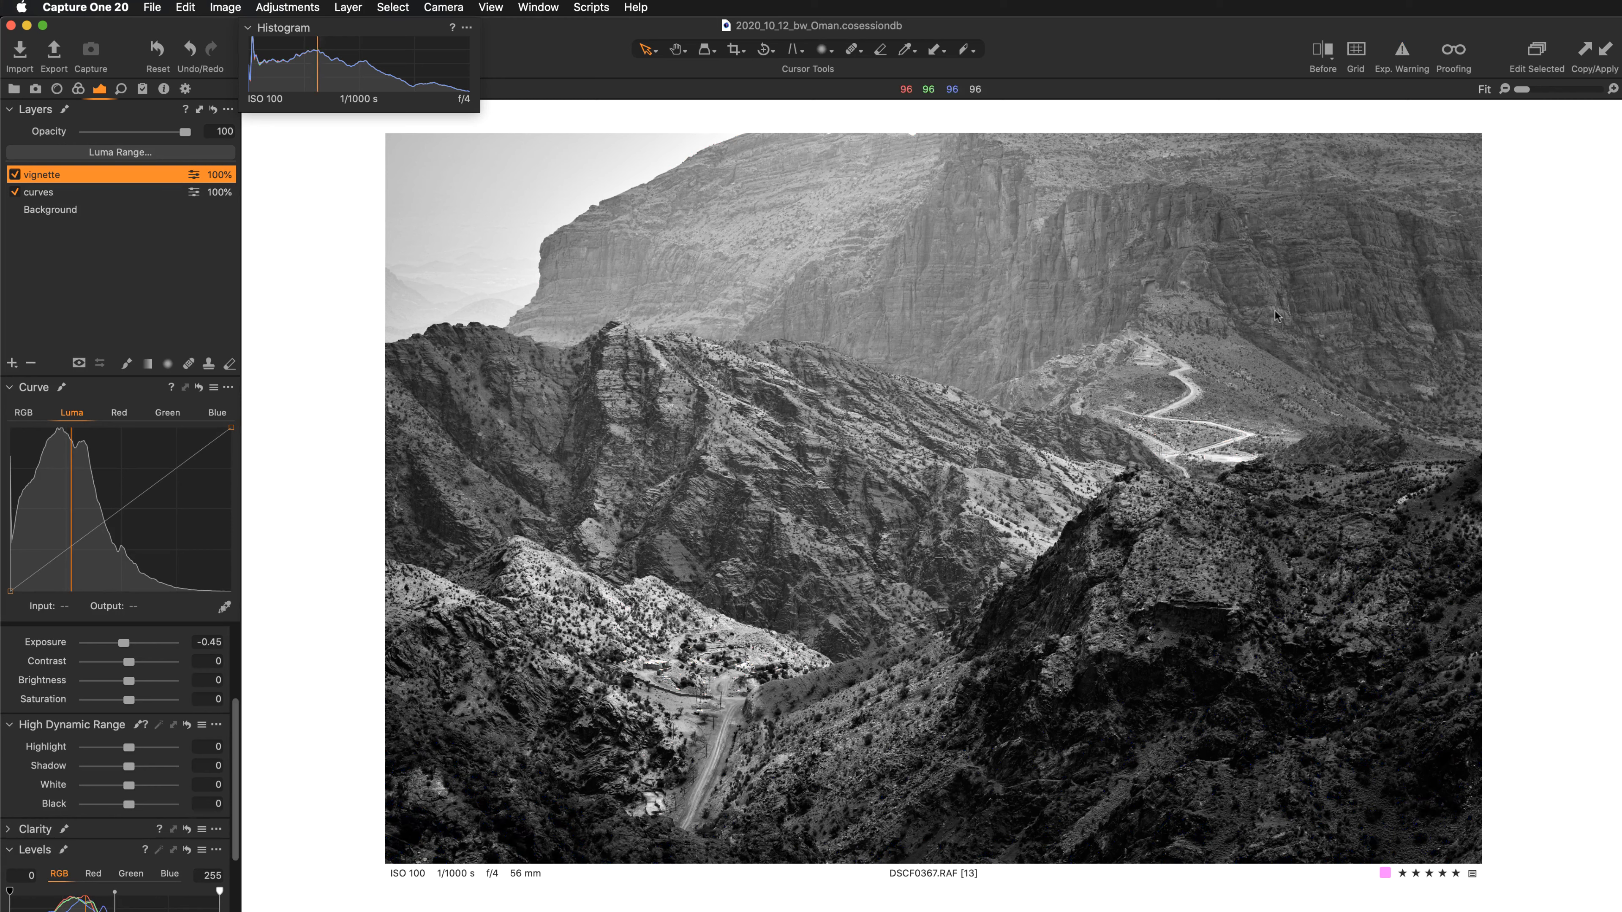
left_click(1400, 51)
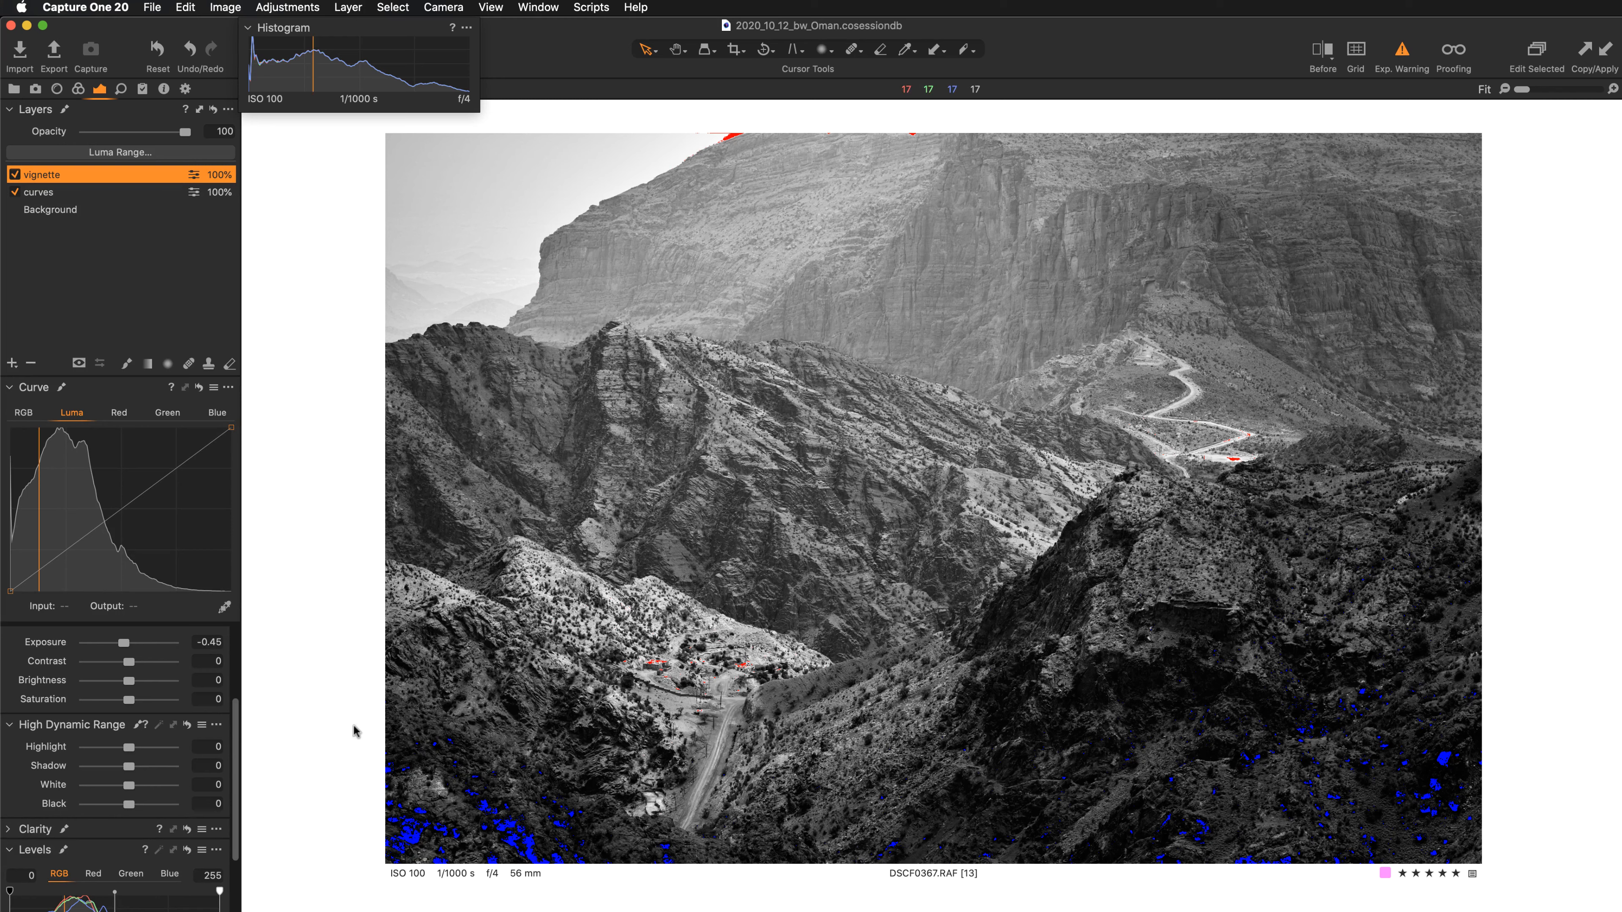
left_click_drag(128, 769, 134, 770)
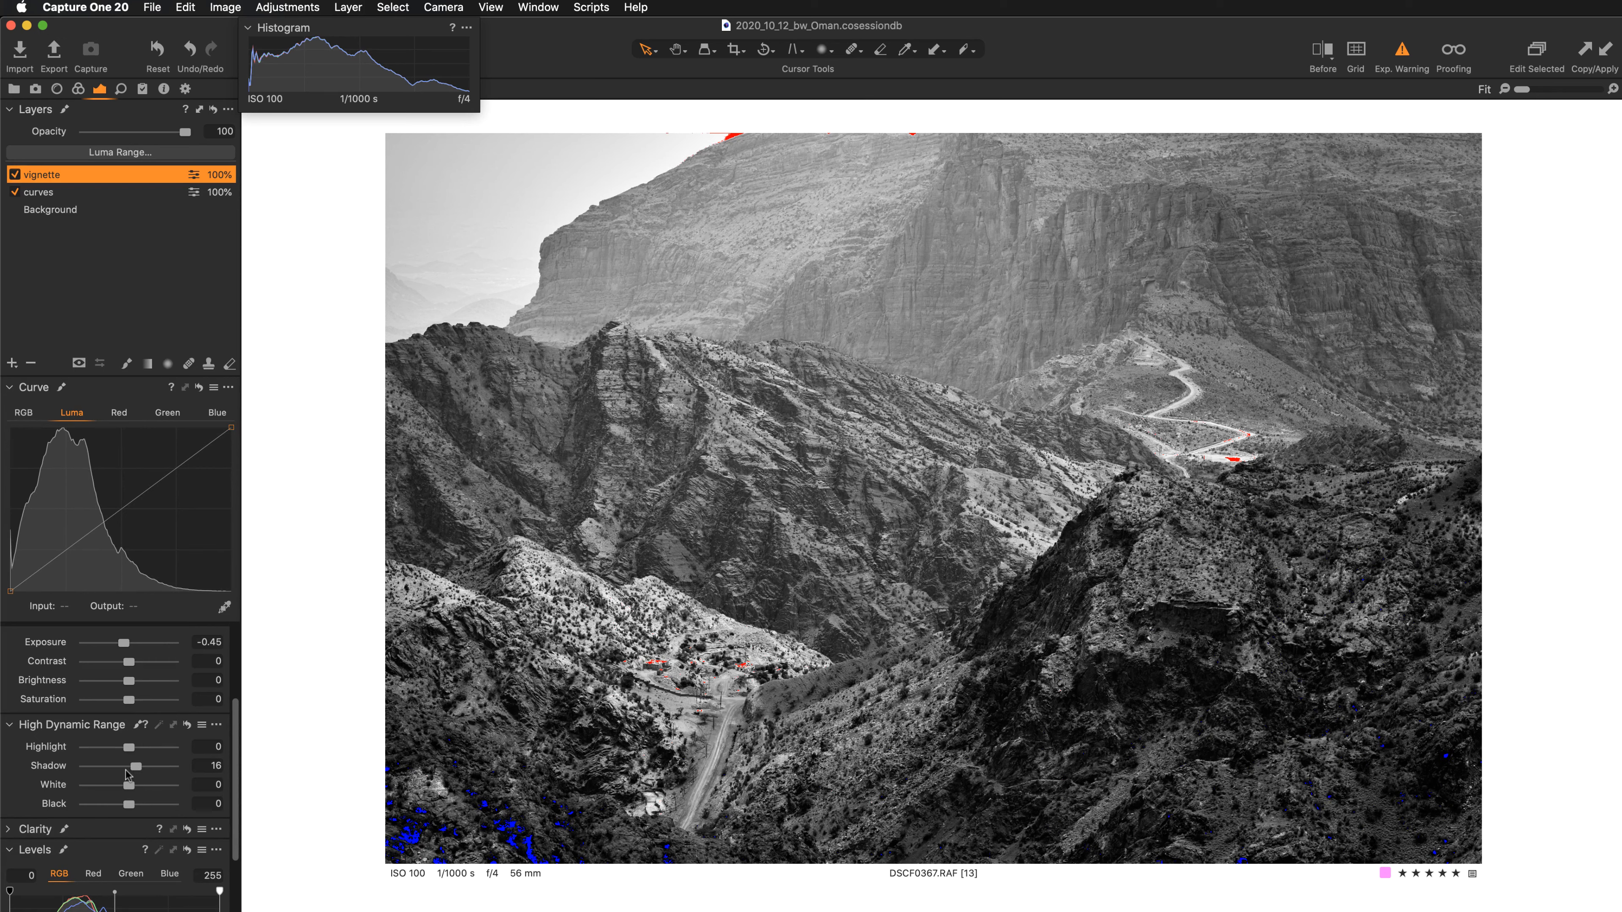
left_click(1402, 53)
- Compare the photo with the vignette layer off and on, and set its Exposure to -0.55 and Shadow to 26
left_click(14, 175)
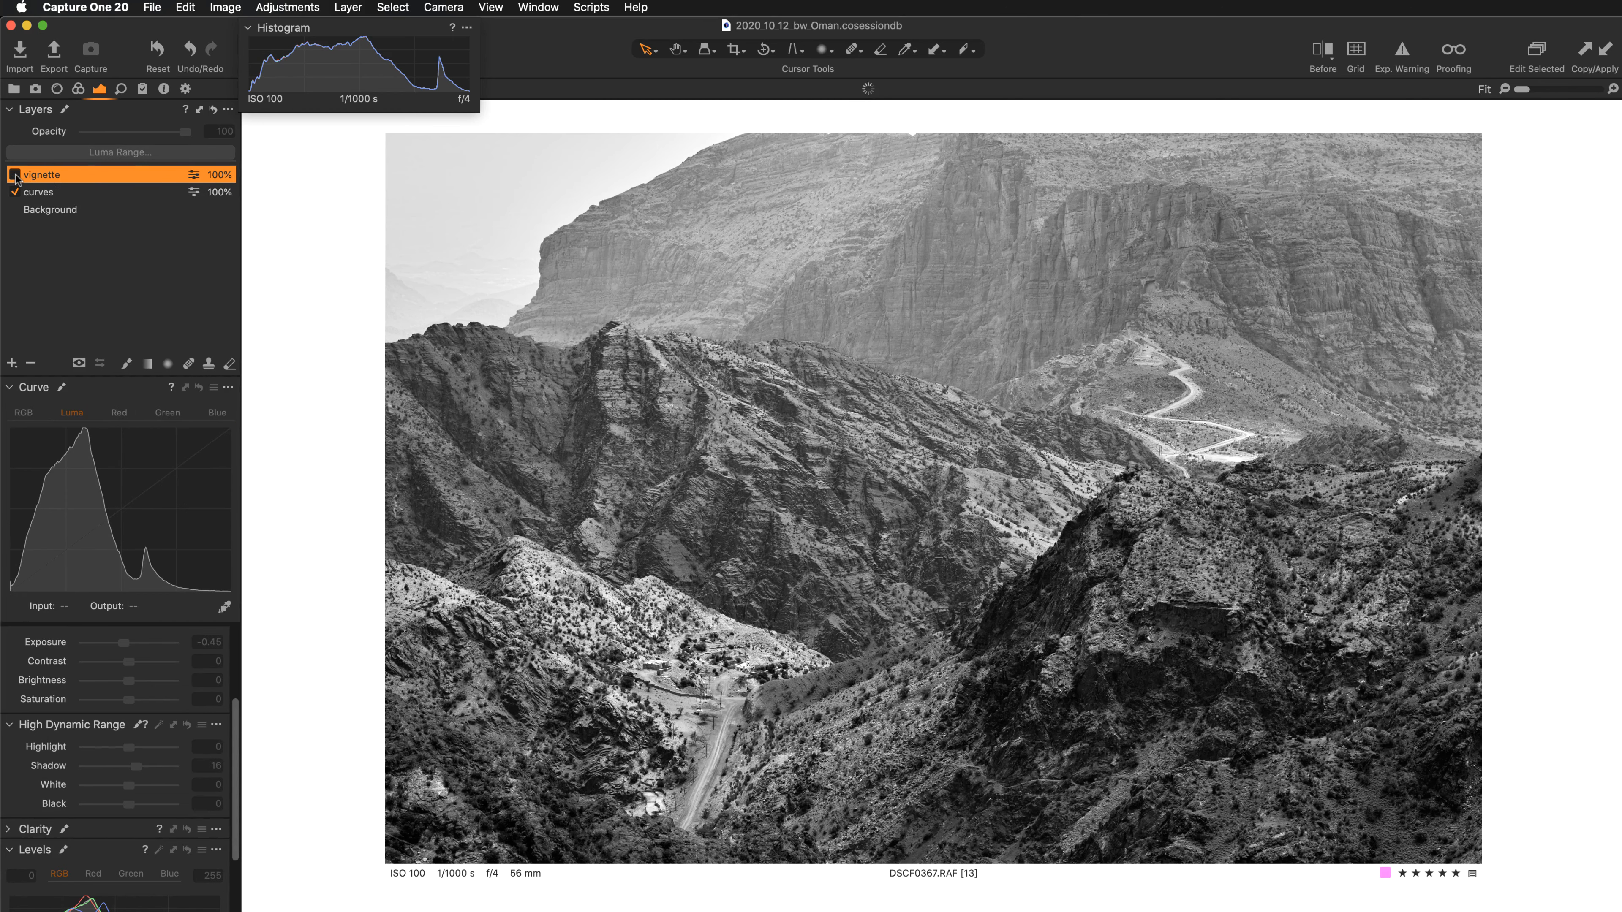
left_click(14, 175)
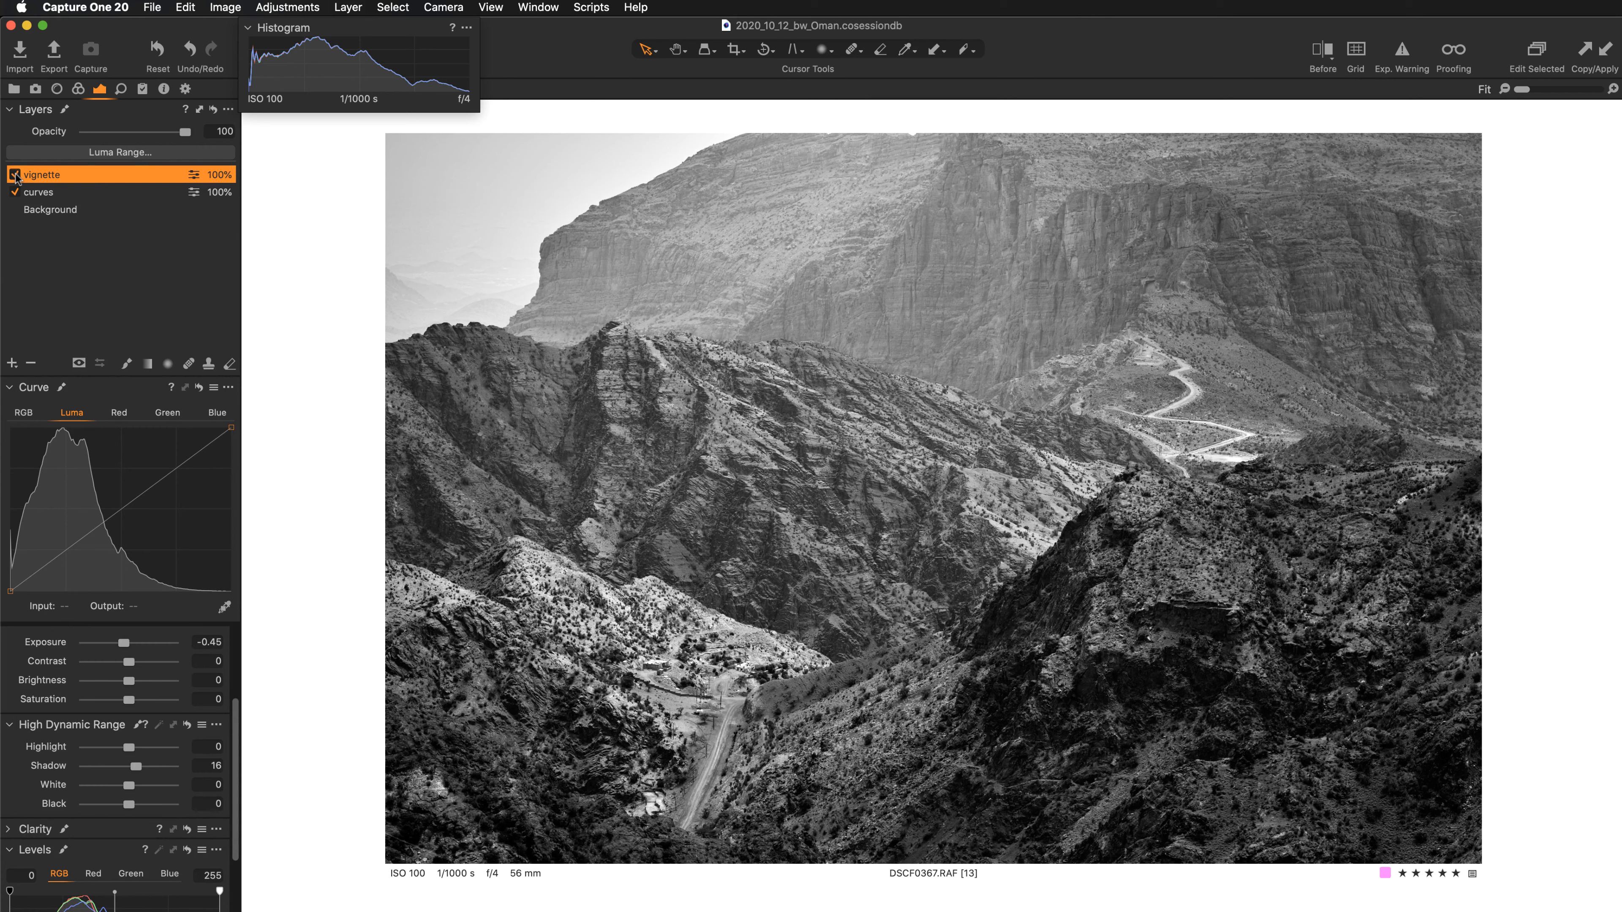
left_click(197, 640)
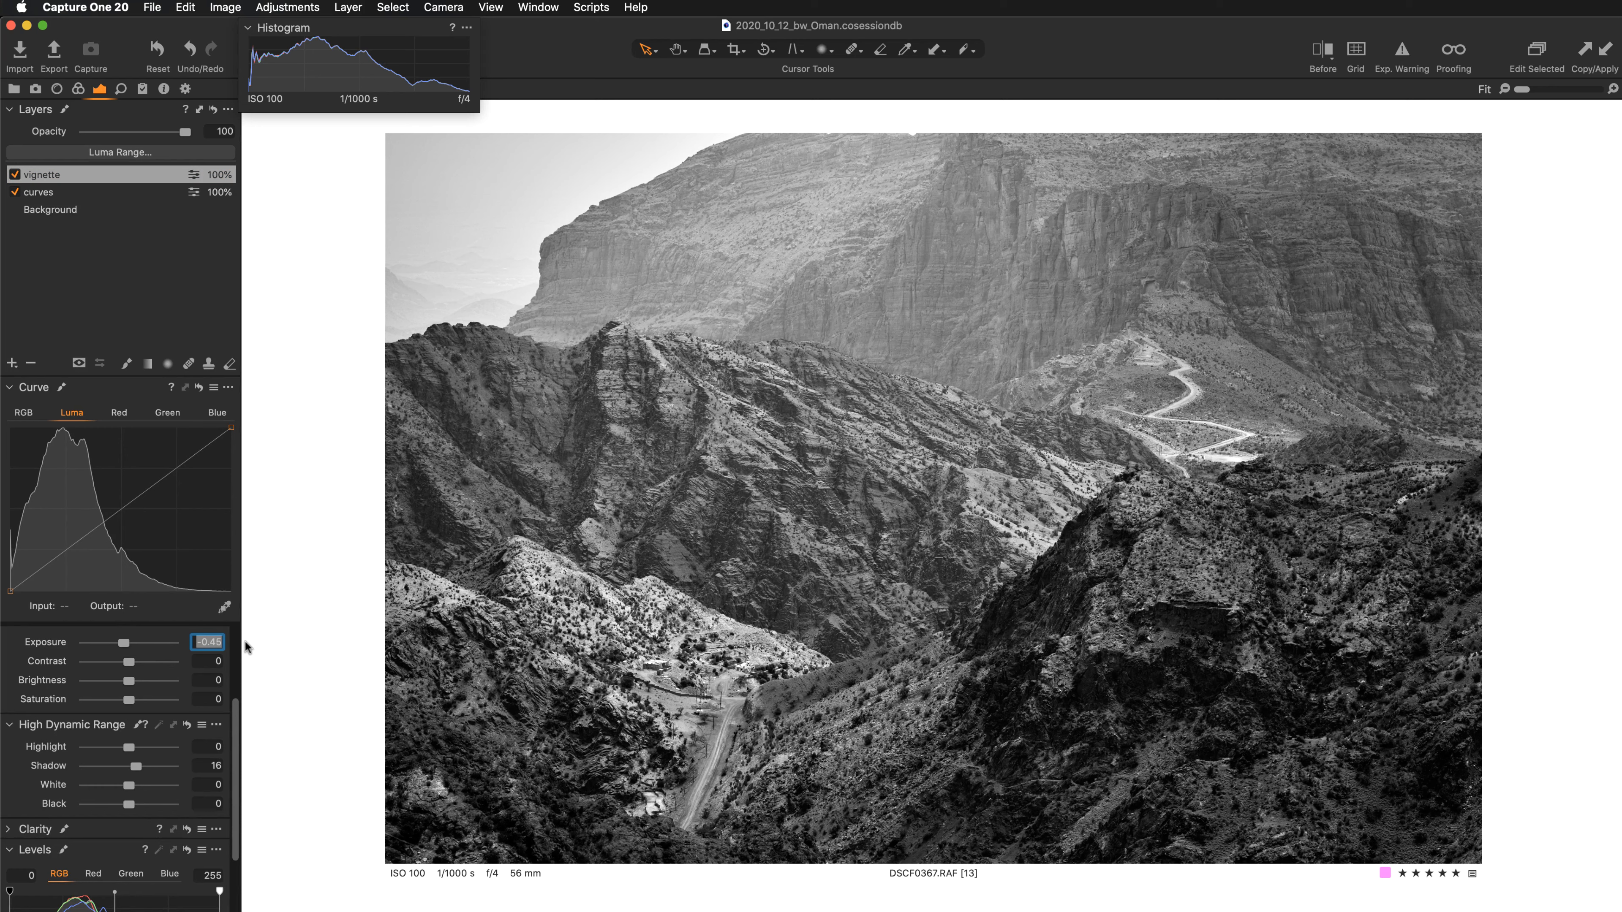
key("Down")
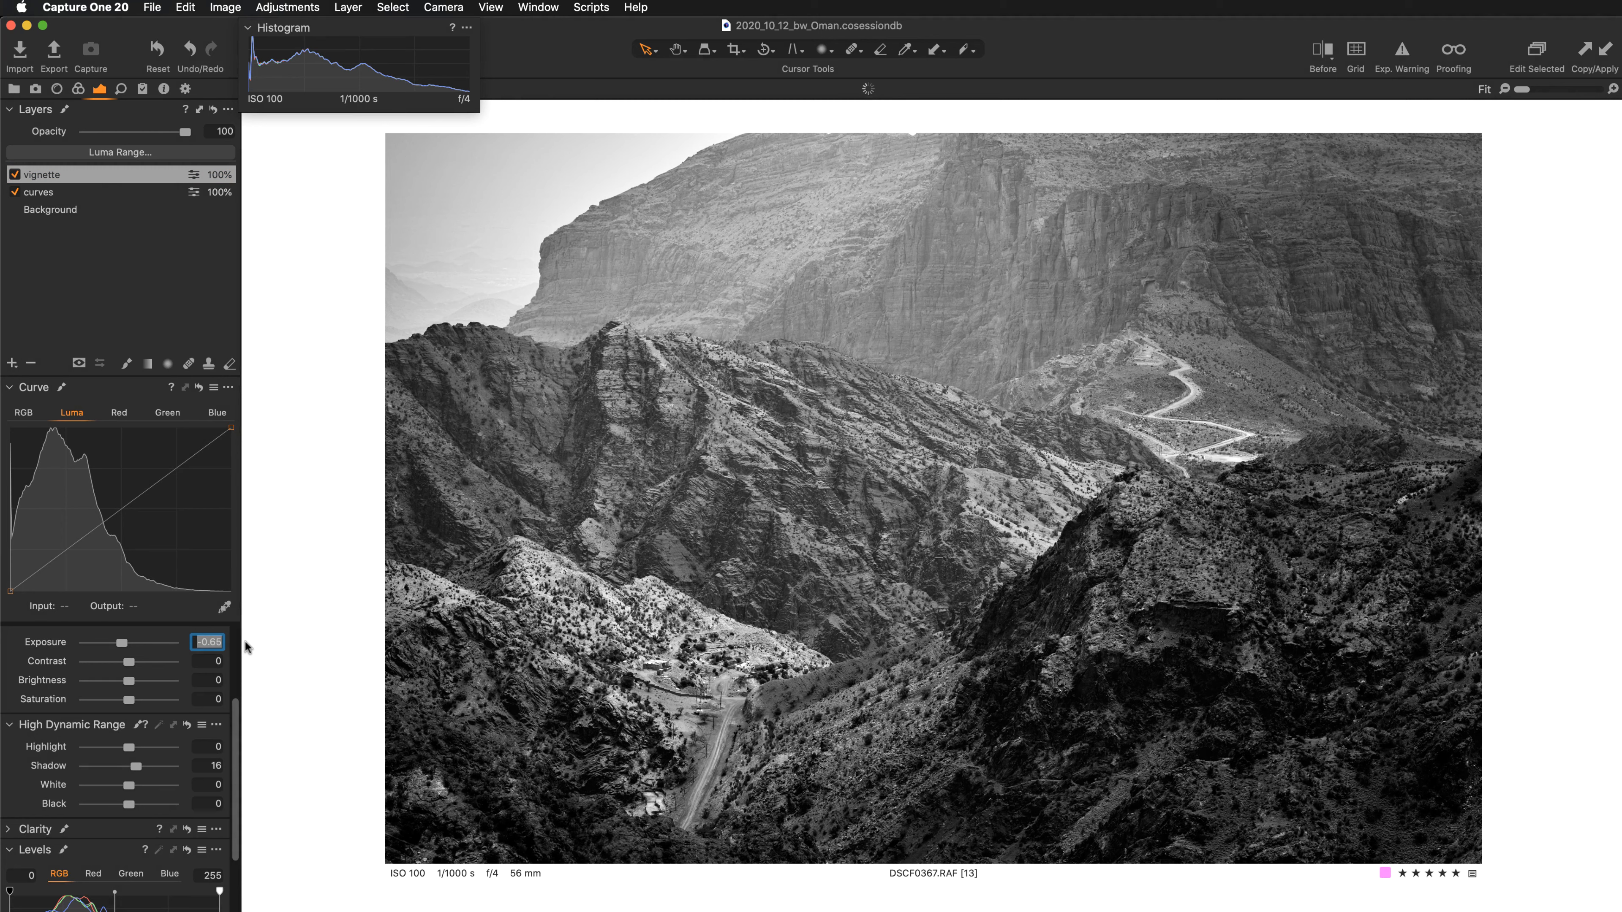
key("Down")
key("Down")
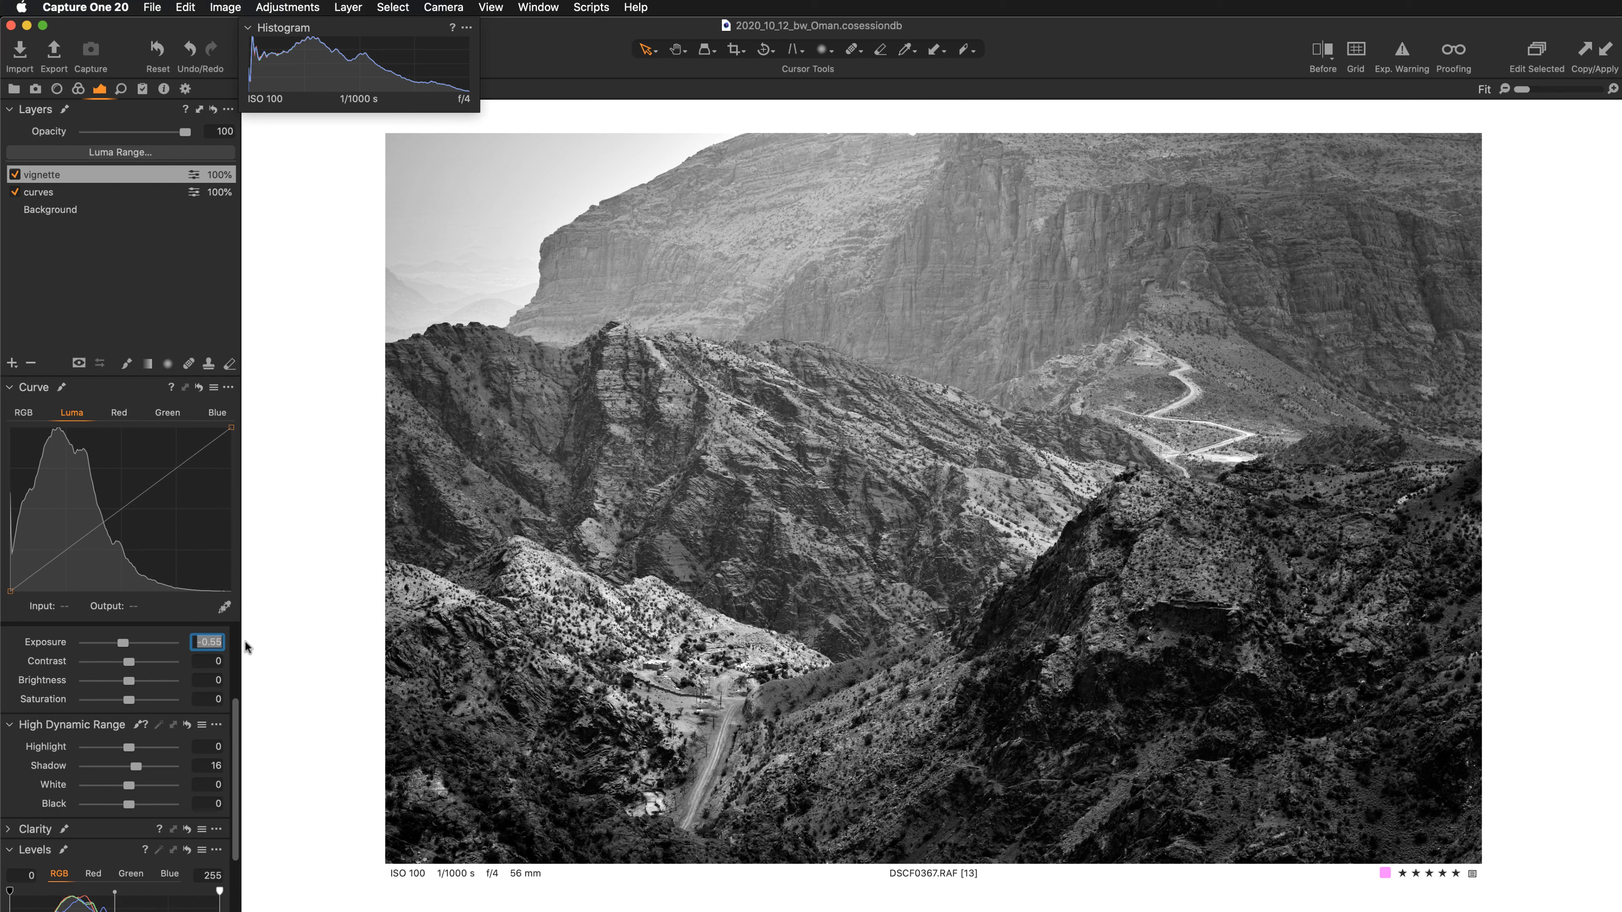
left_click_drag(132, 768, 137, 768)
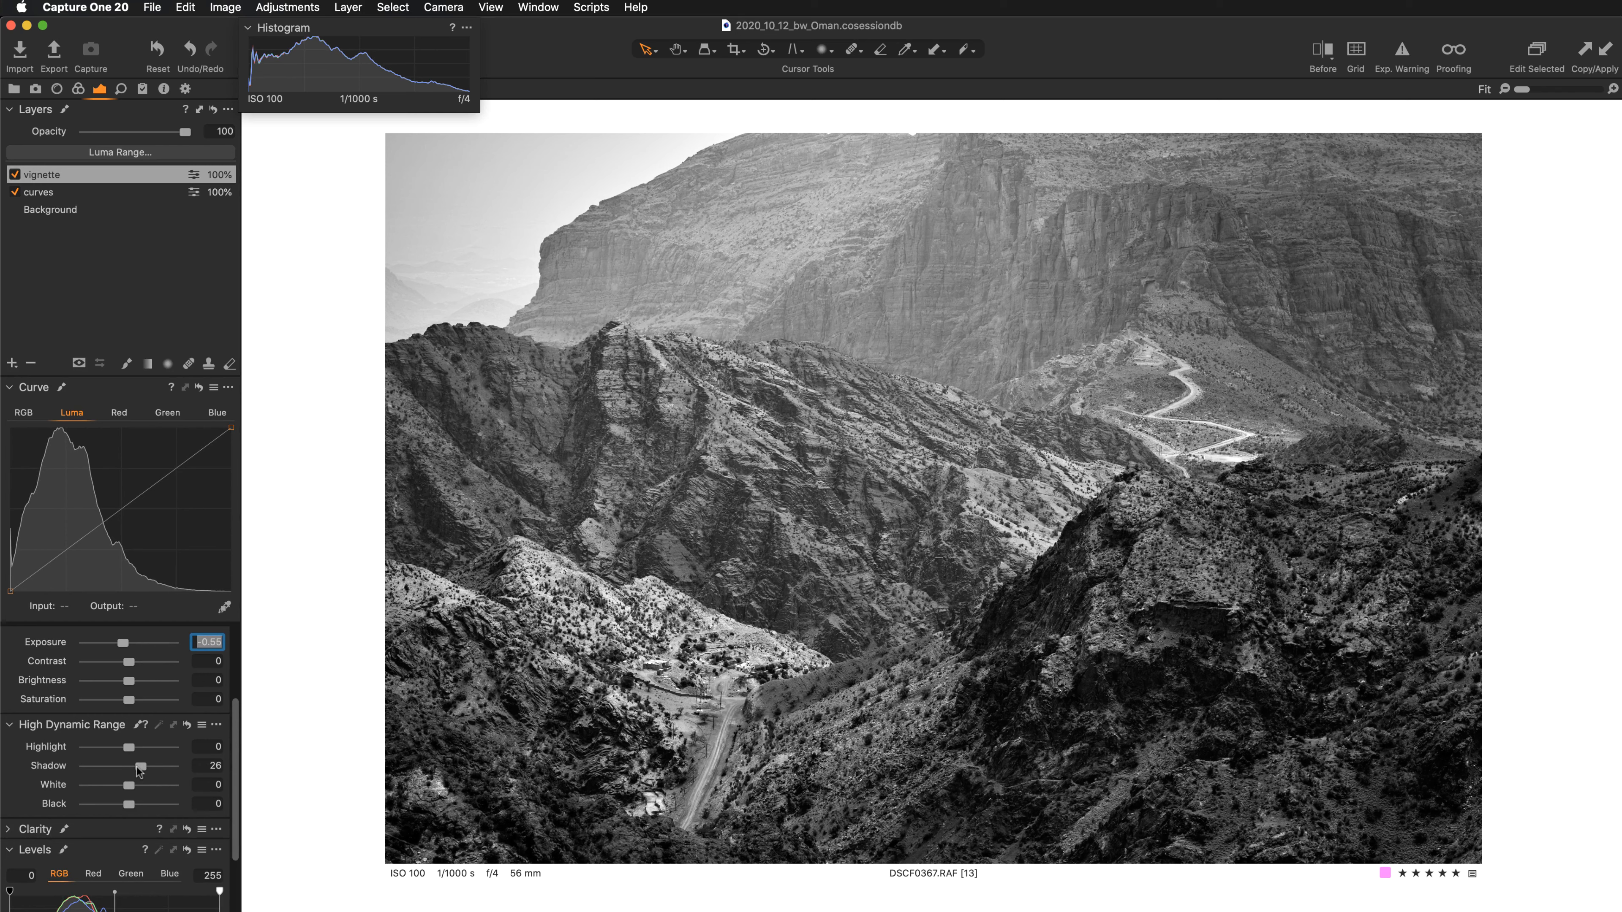
- Add a new empty adjustment layer above the vignette layer and name it "center"
left_click(14, 365)
left_click(30, 383)
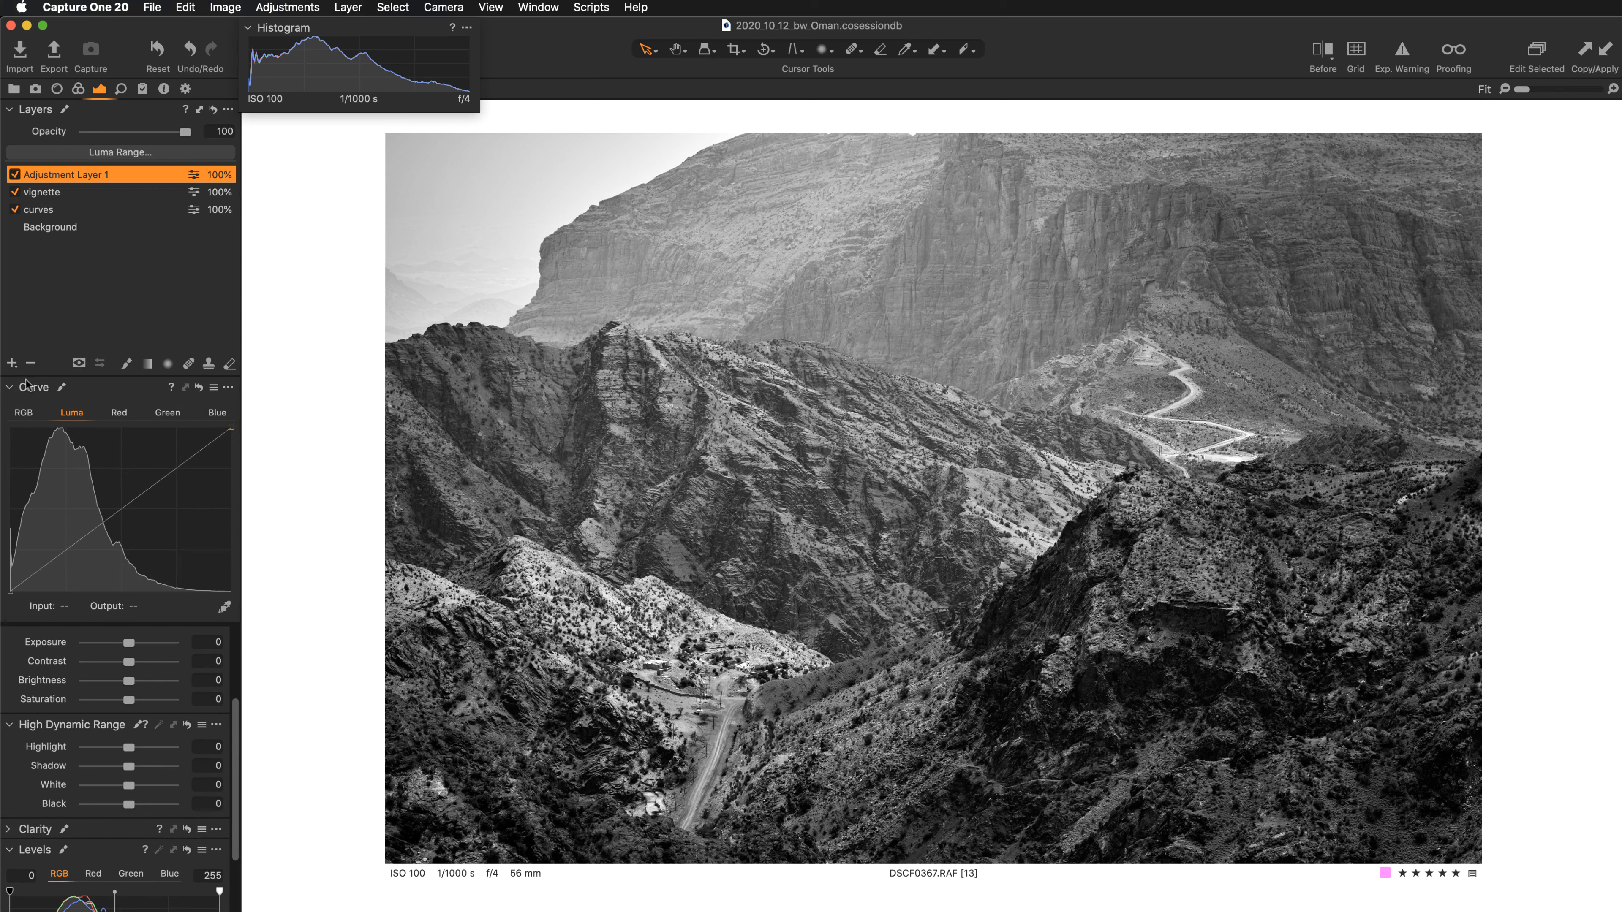
double_click(55, 175)
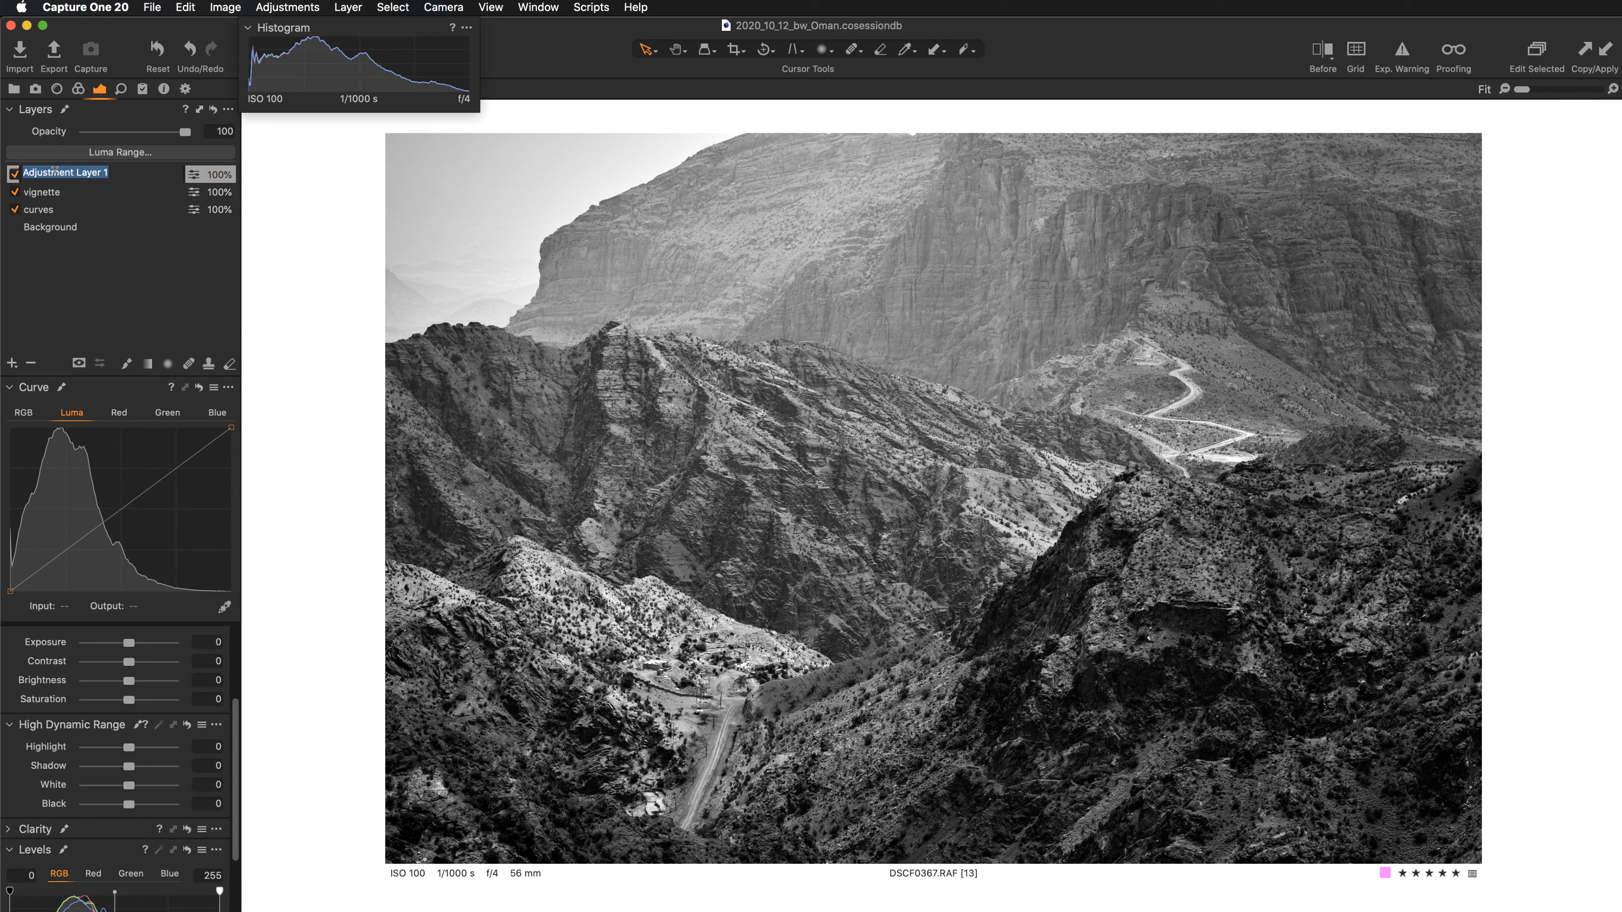
type("center")
key("Return")
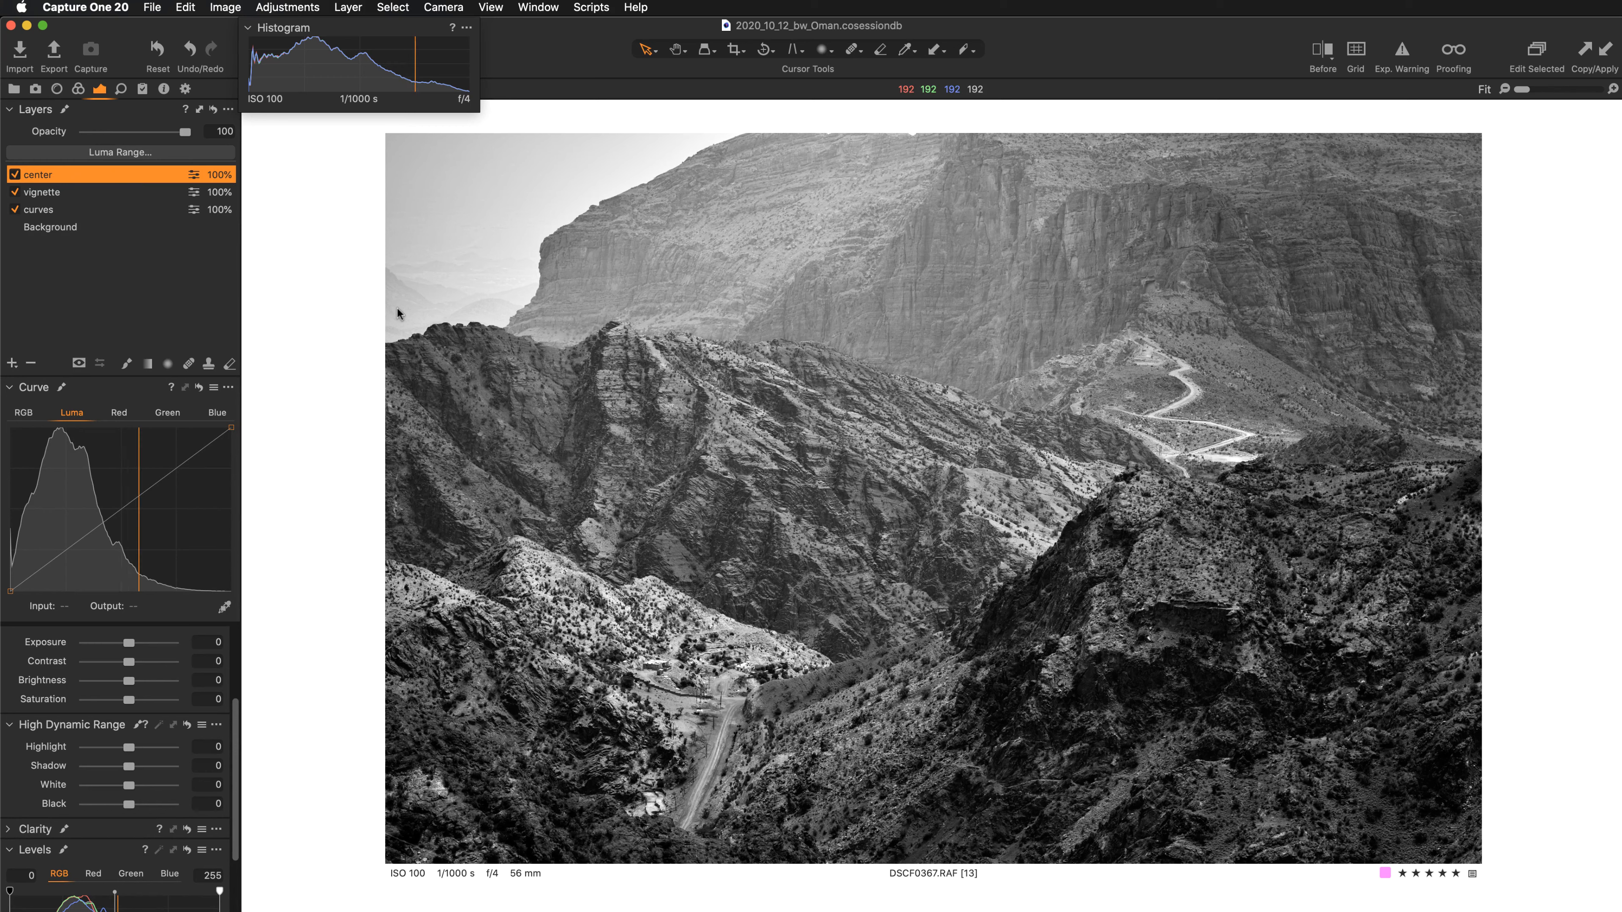
- Try a tilted radial gradient mask over the valley between the ridges on the center layer, with Shadow at 29
left_click(167, 364)
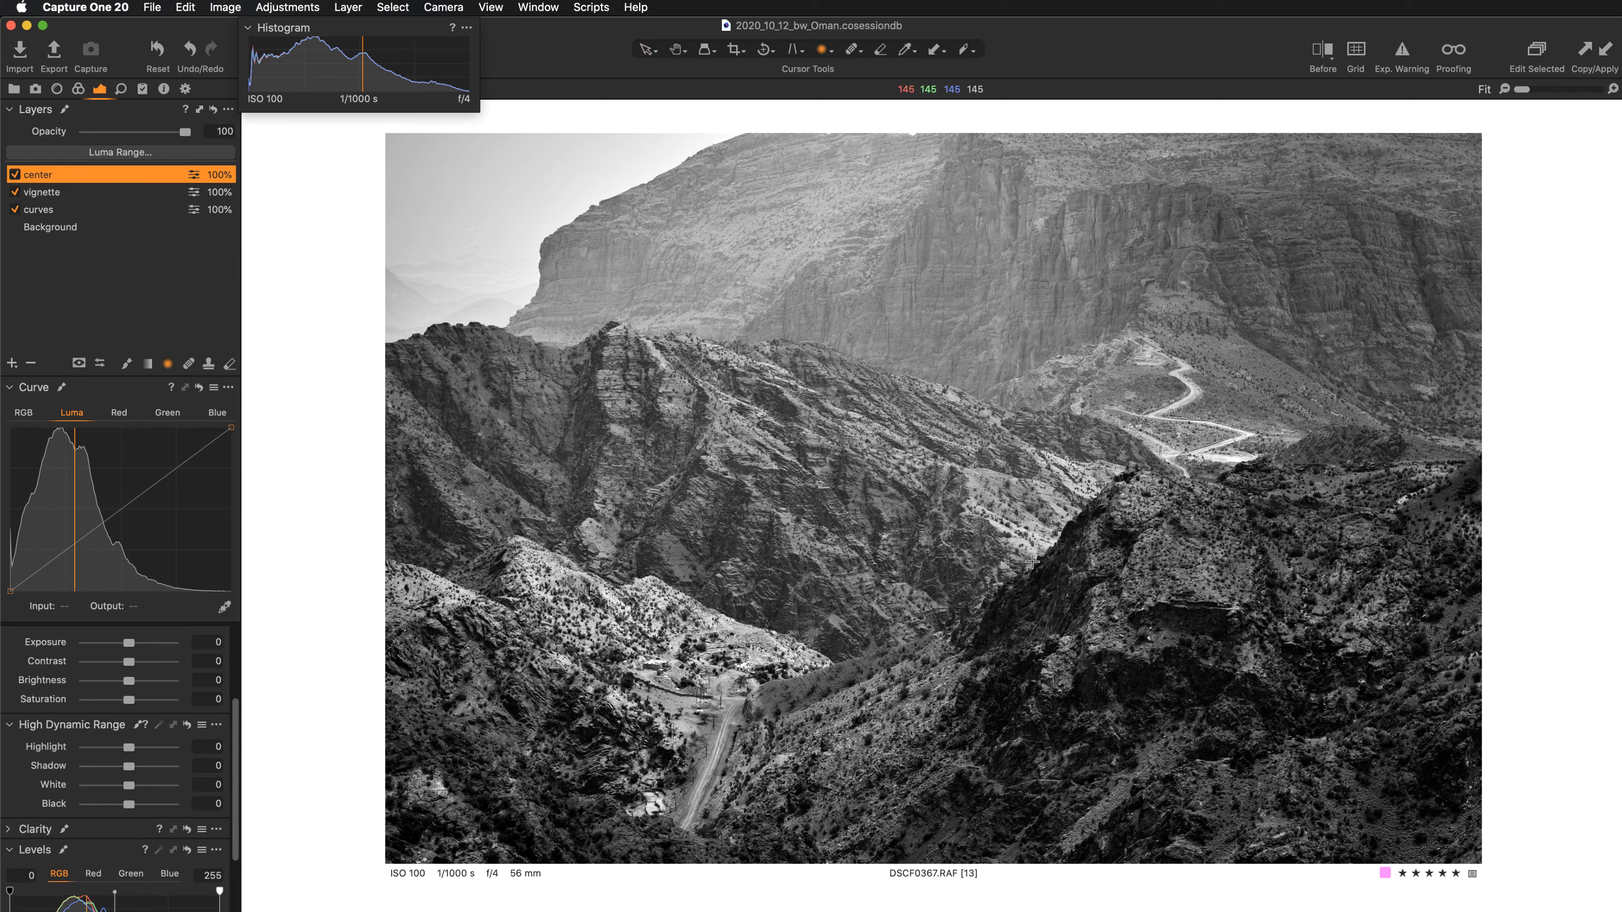
left_click_drag(856, 492, 1047, 604)
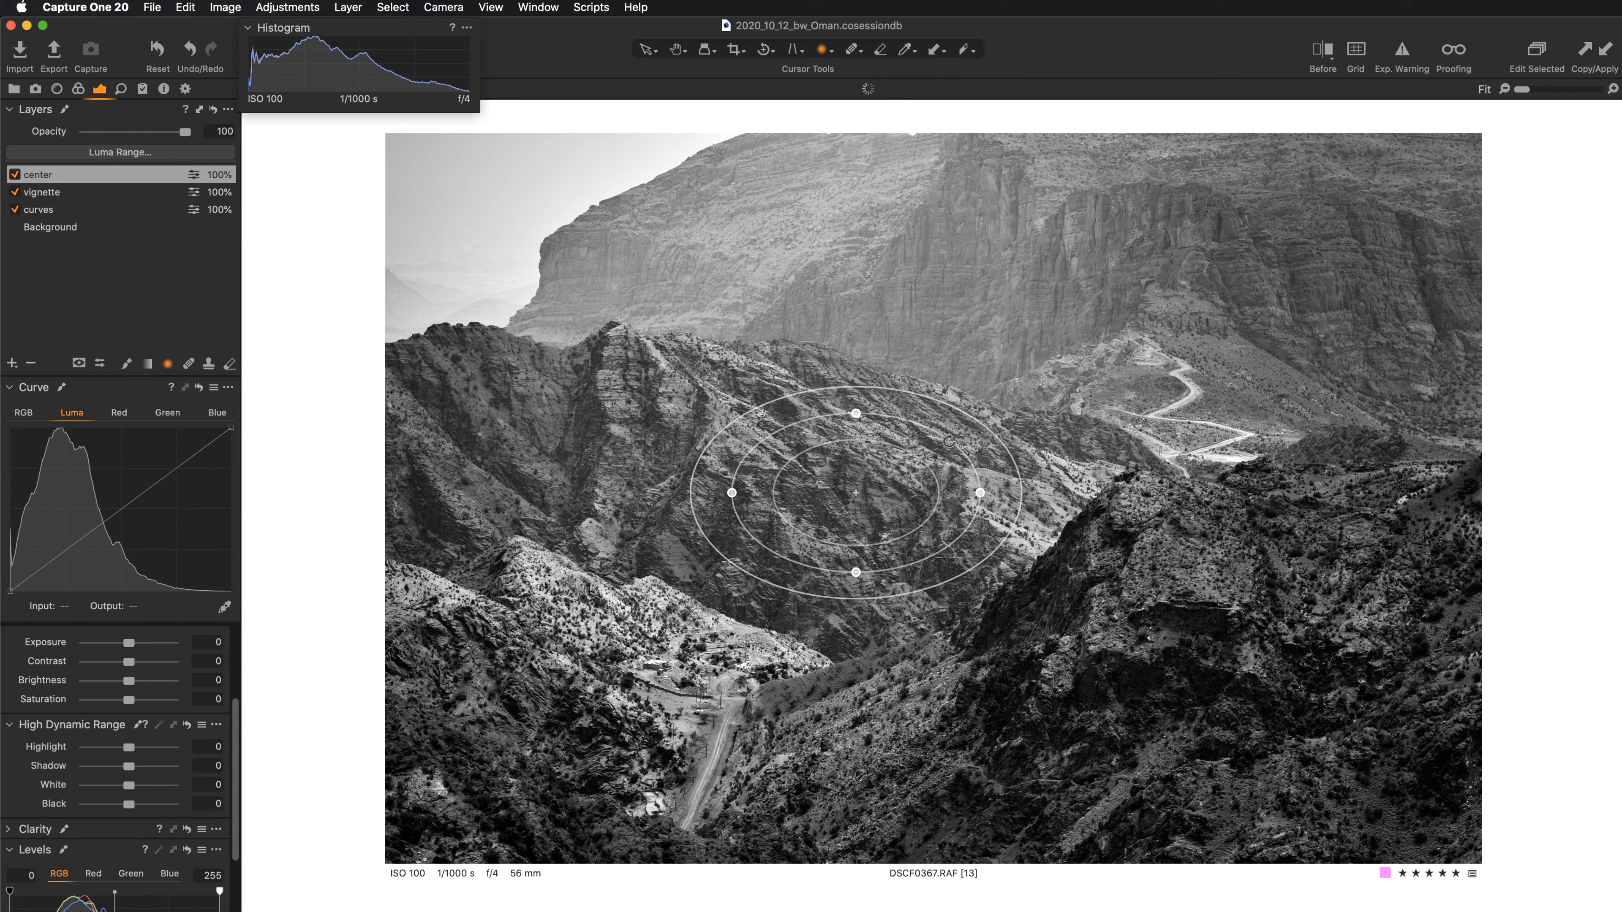
left_click_drag(949, 442, 952, 371)
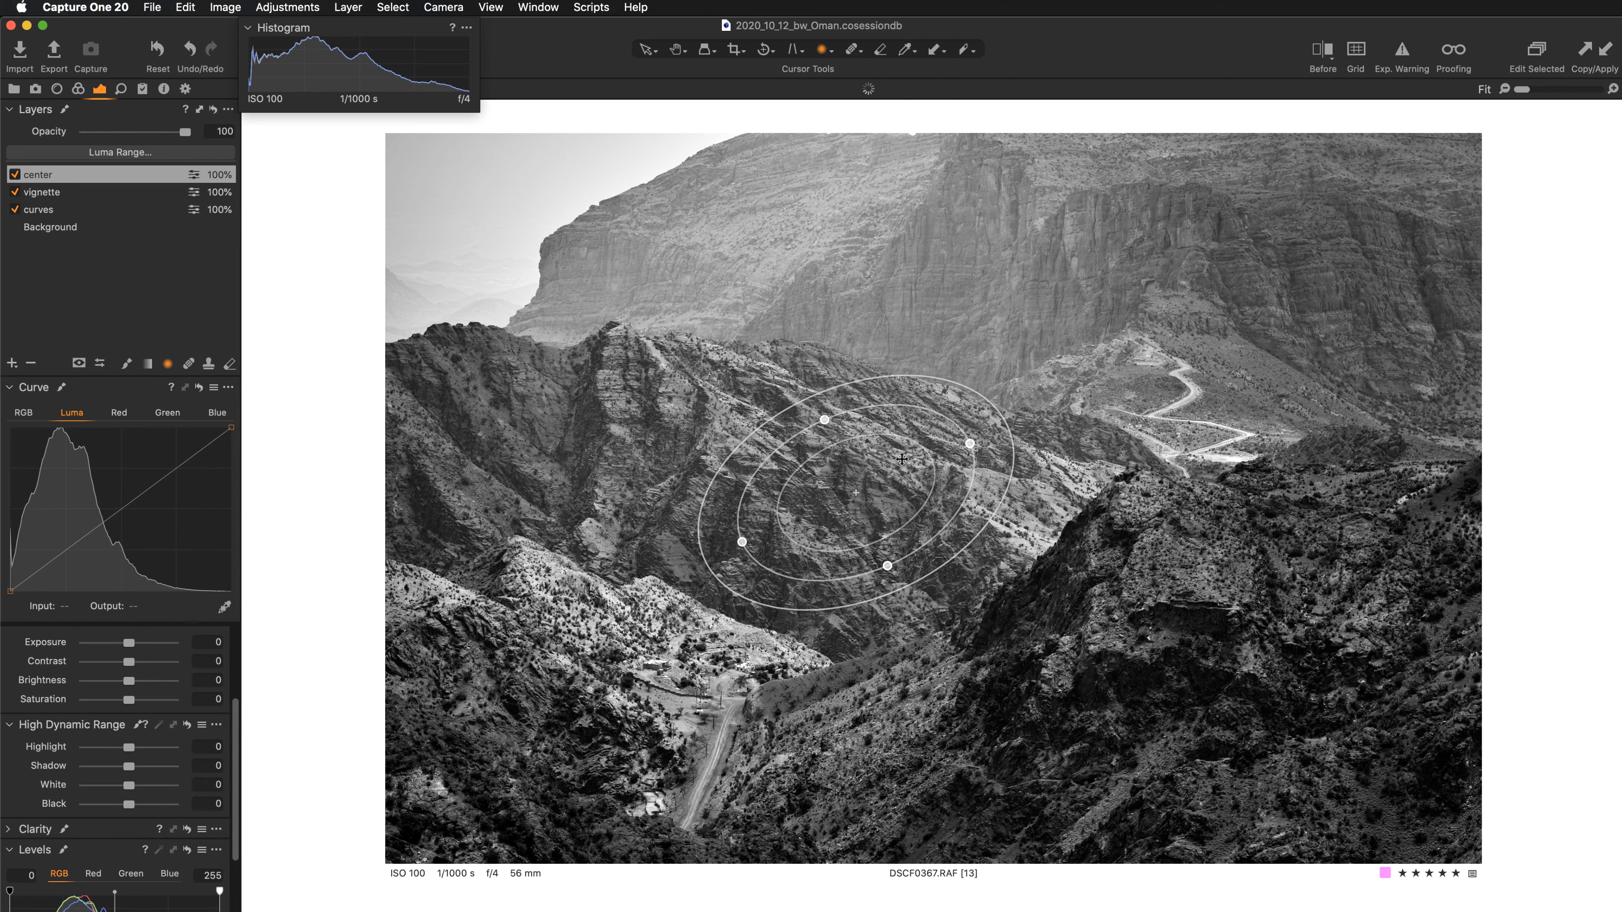
left_click_drag(894, 469, 949, 553)
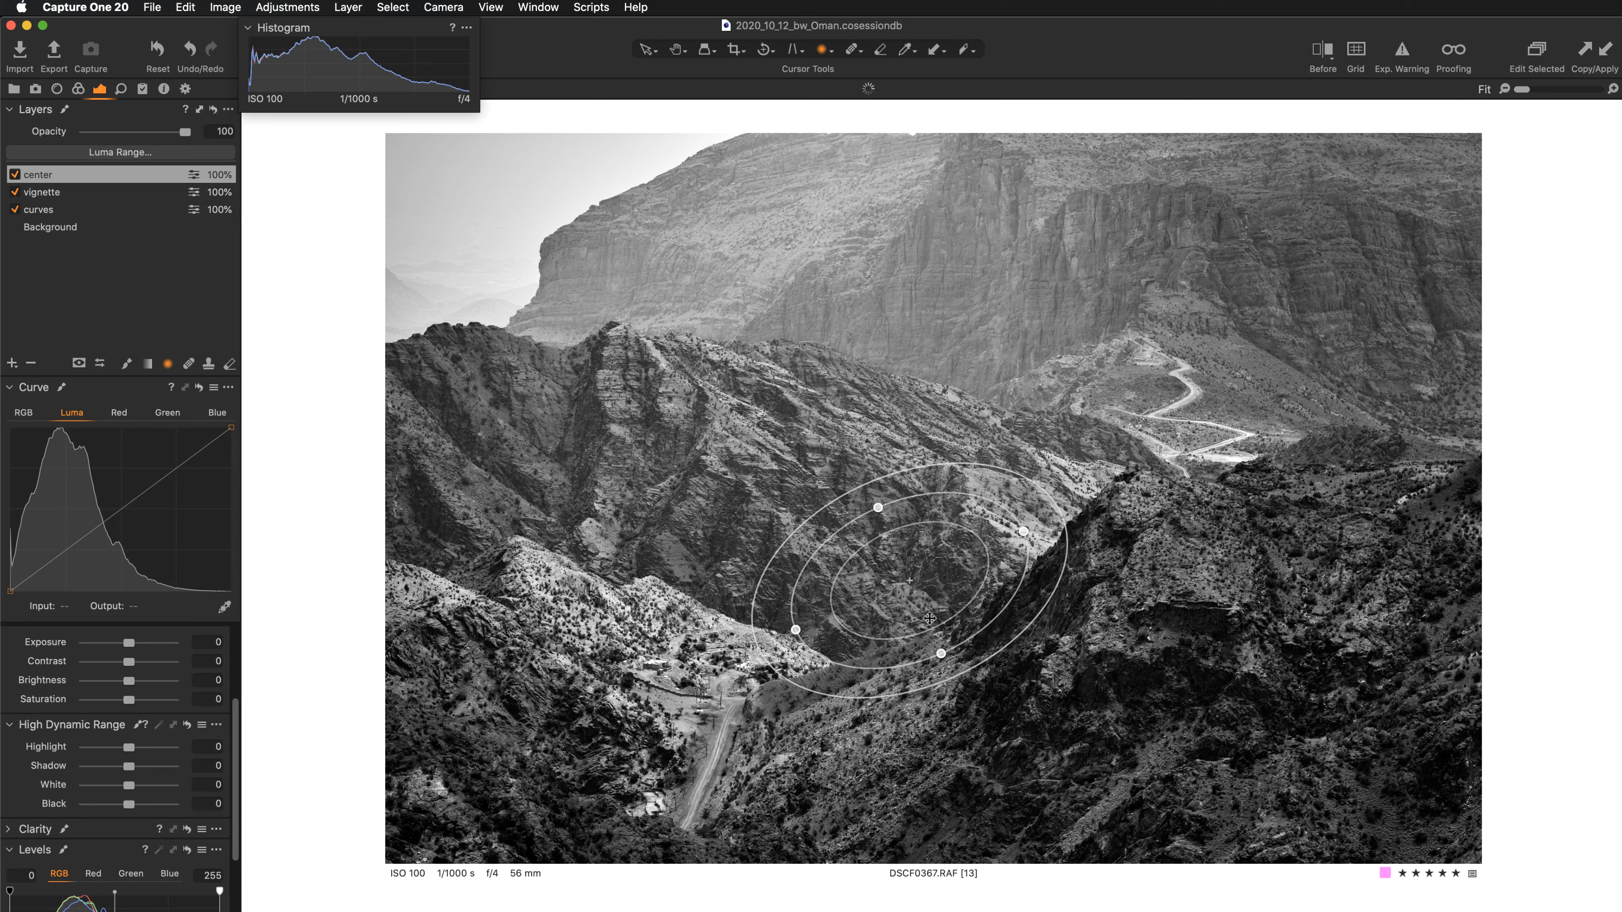
left_click_drag(795, 629, 781, 636)
left_click_drag(880, 506, 880, 509)
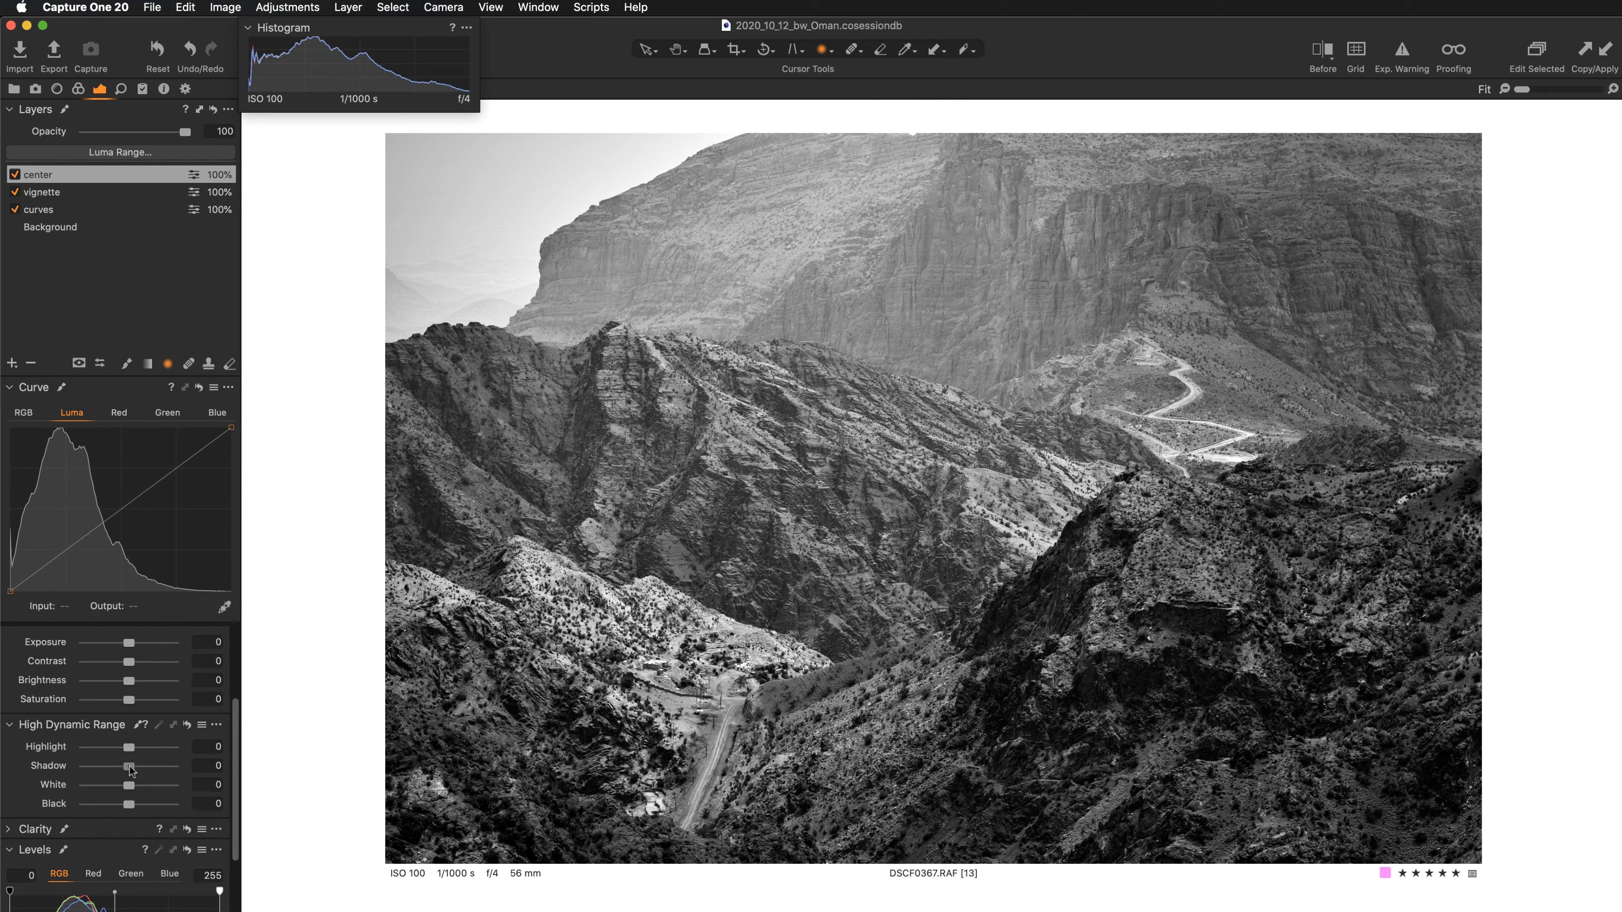
left_click_drag(129, 769, 143, 770)
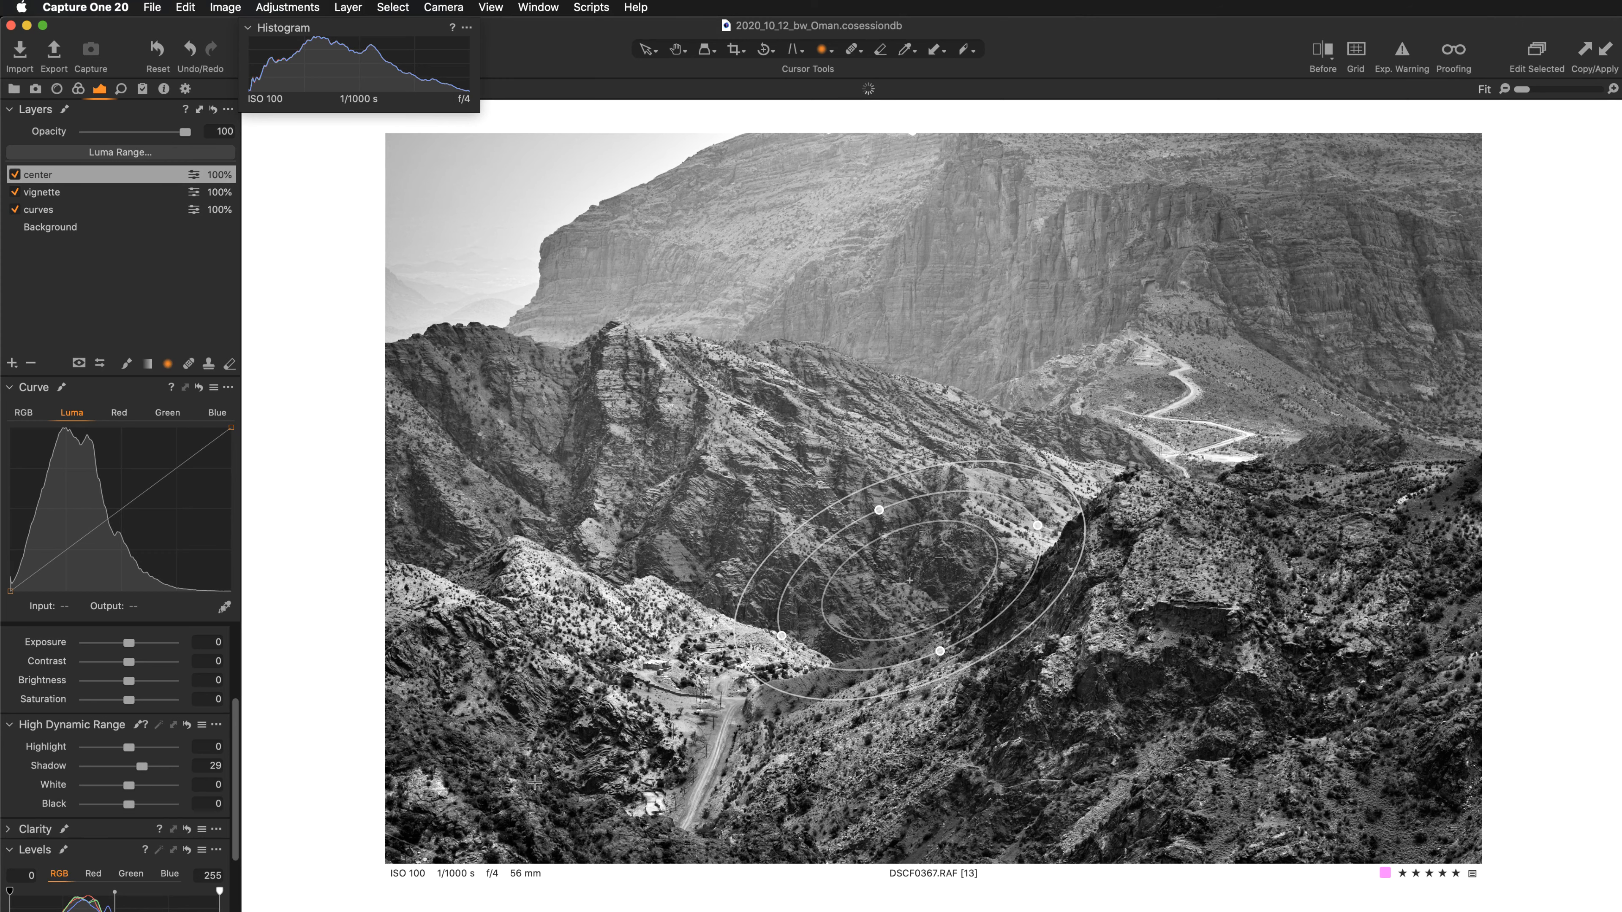
- Show the center layer's mask, enable Draw Mask Inside and redraw the radial gradient as an ellipse over the middle ridge
key("m")
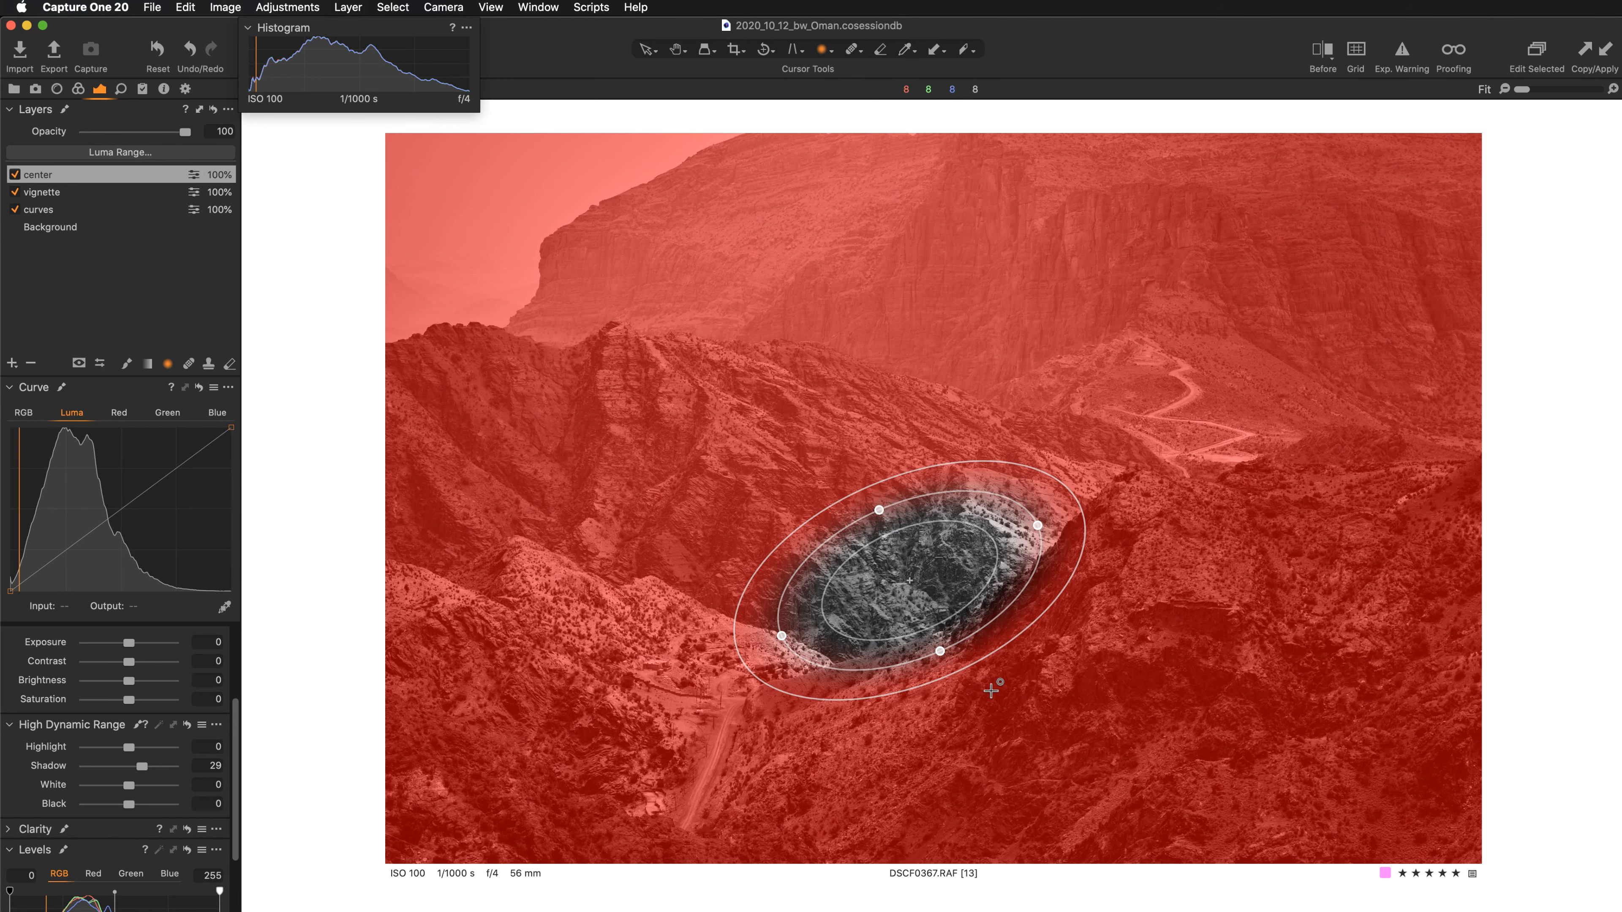
right_click(982, 679)
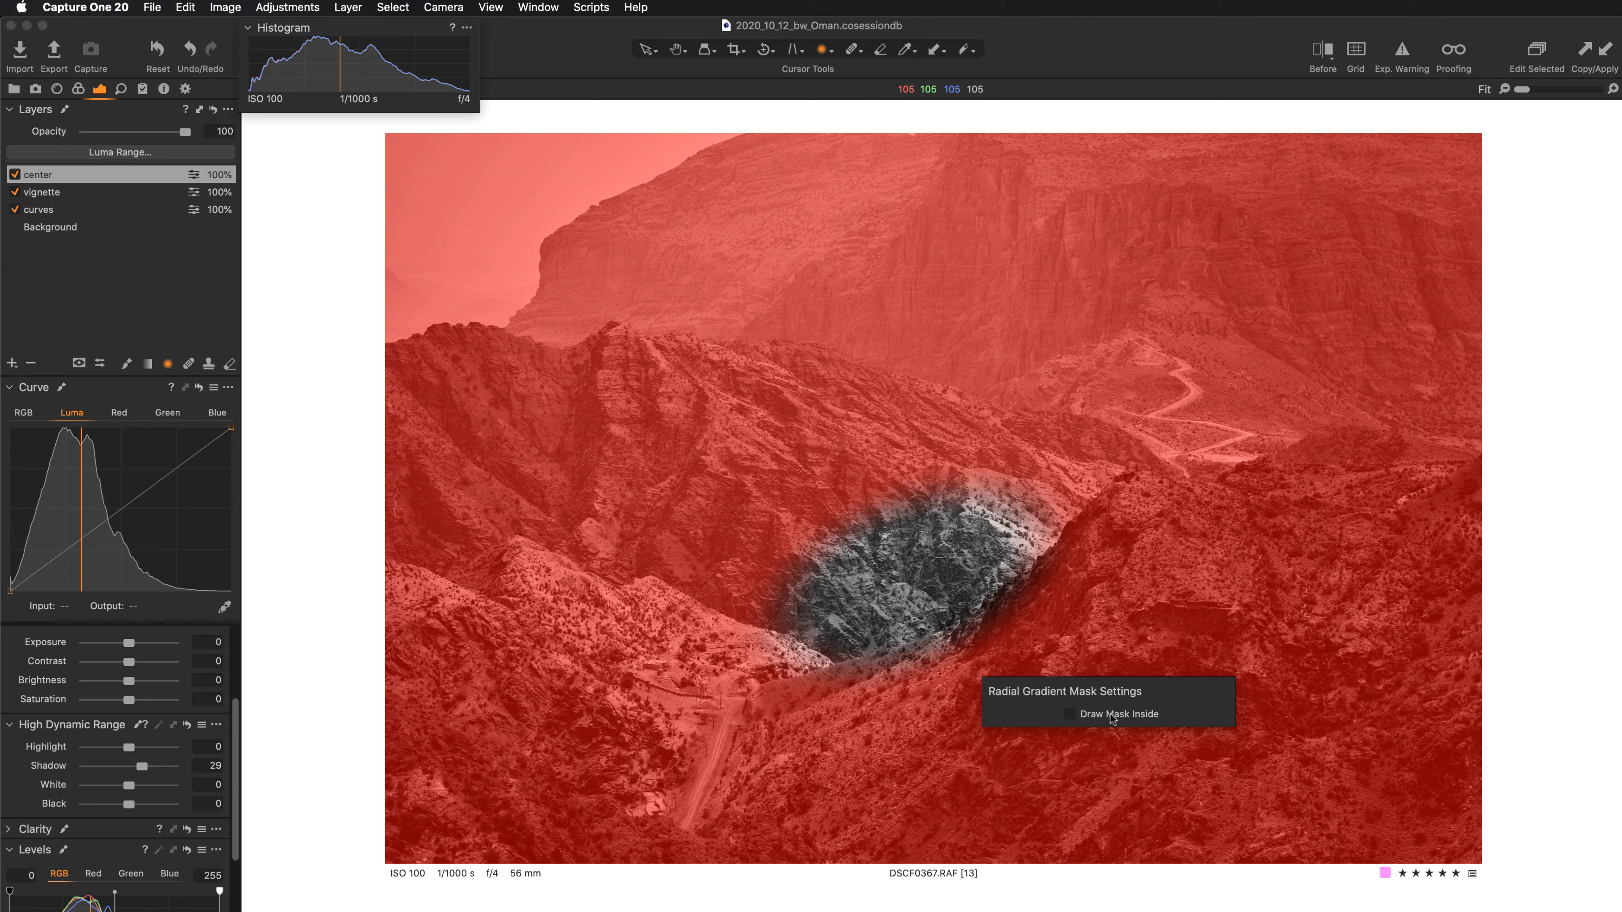
left_click(1072, 717)
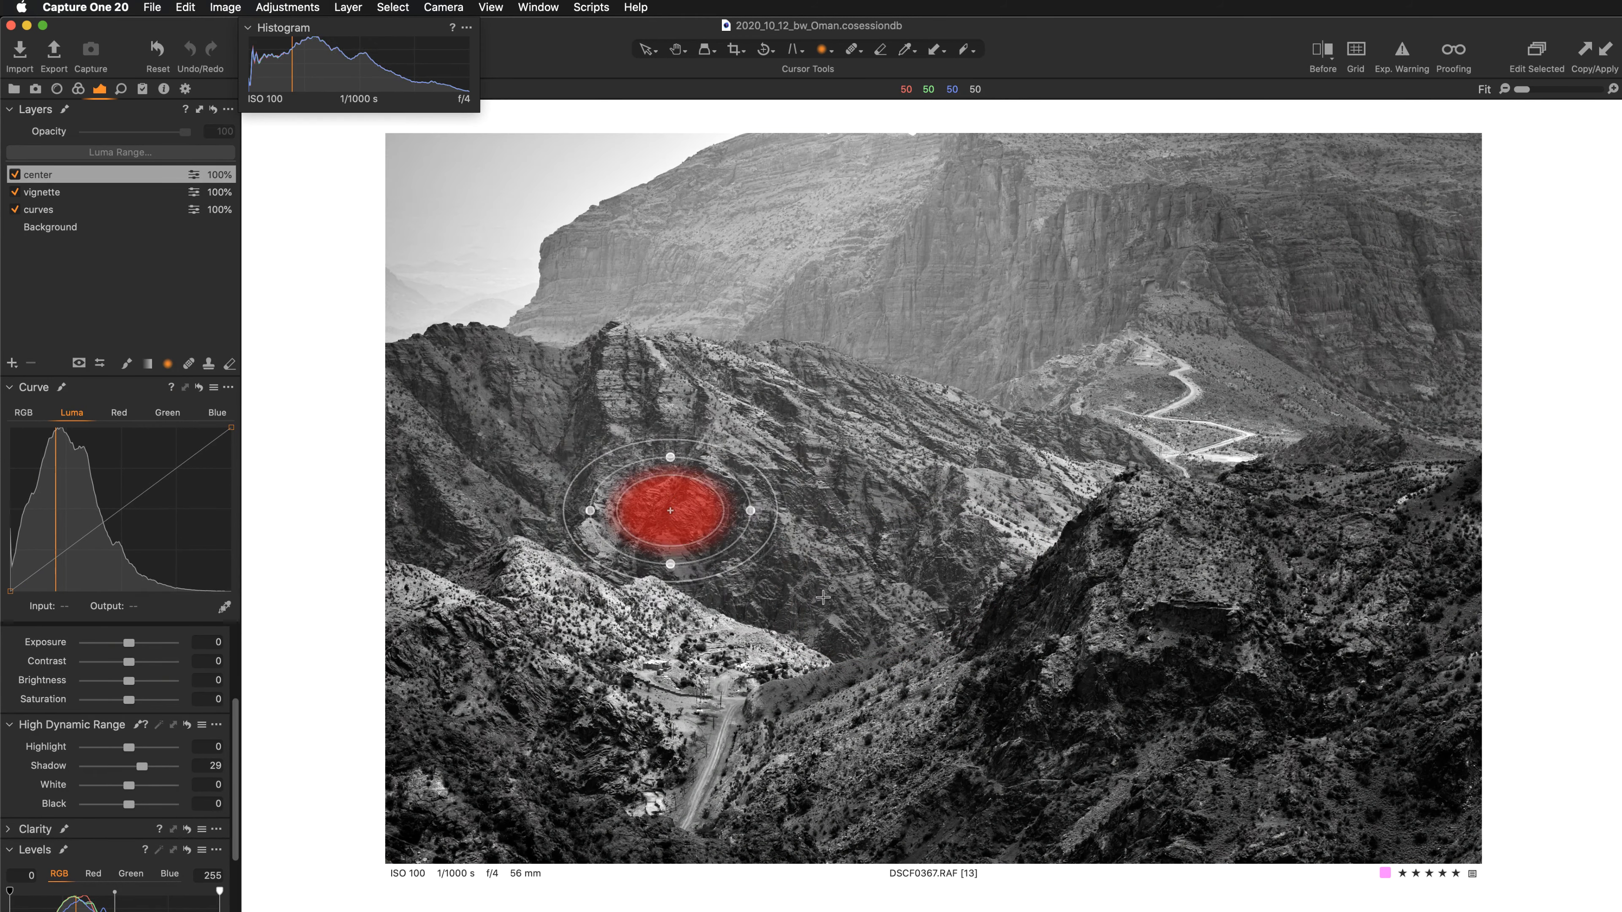
left_click_drag(824, 597, 848, 619)
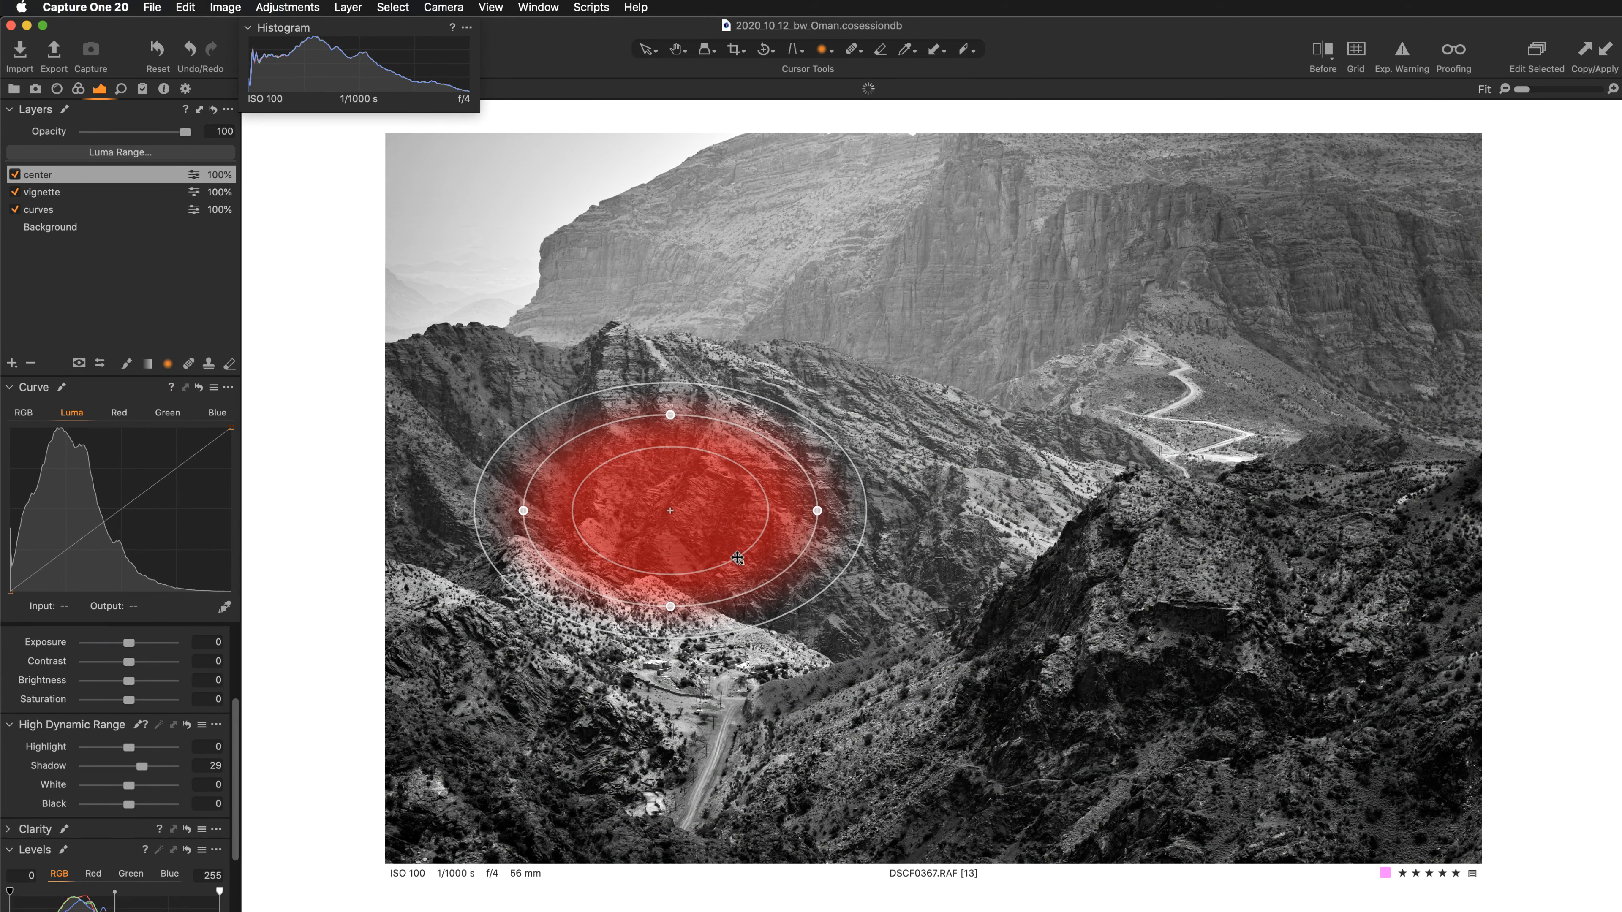
- Move the radial mask over the dark valley between the ridges, tilt it up towards the right and widen the ellipse
left_click_drag(710, 526, 956, 606)
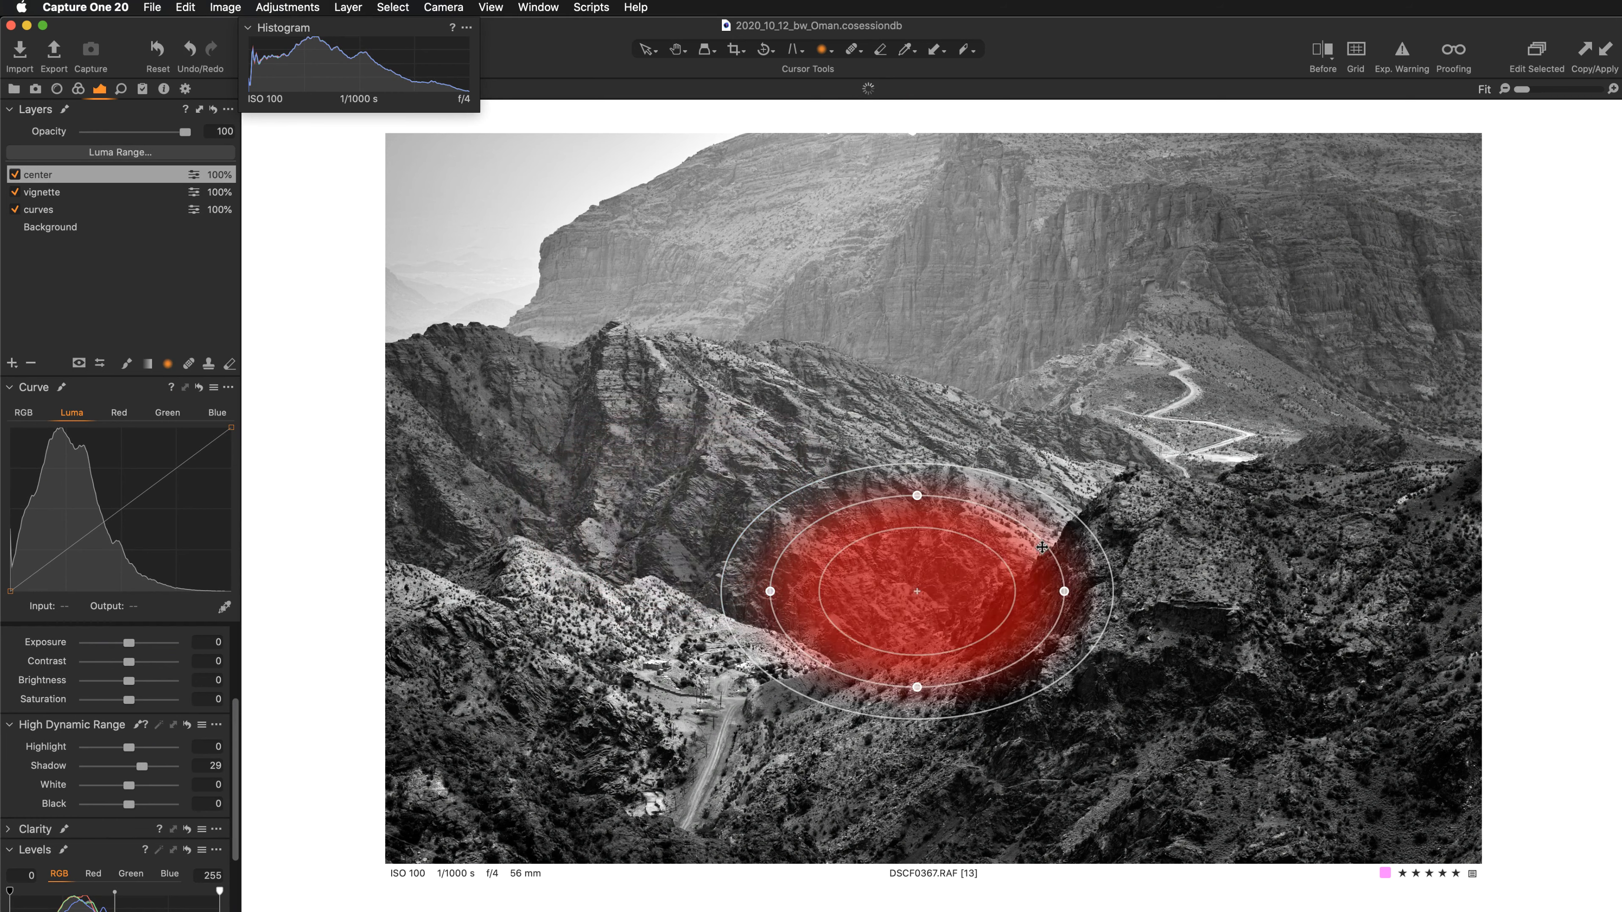
left_click_drag(1041, 547, 1015, 502)
left_click_drag(779, 639, 751, 646)
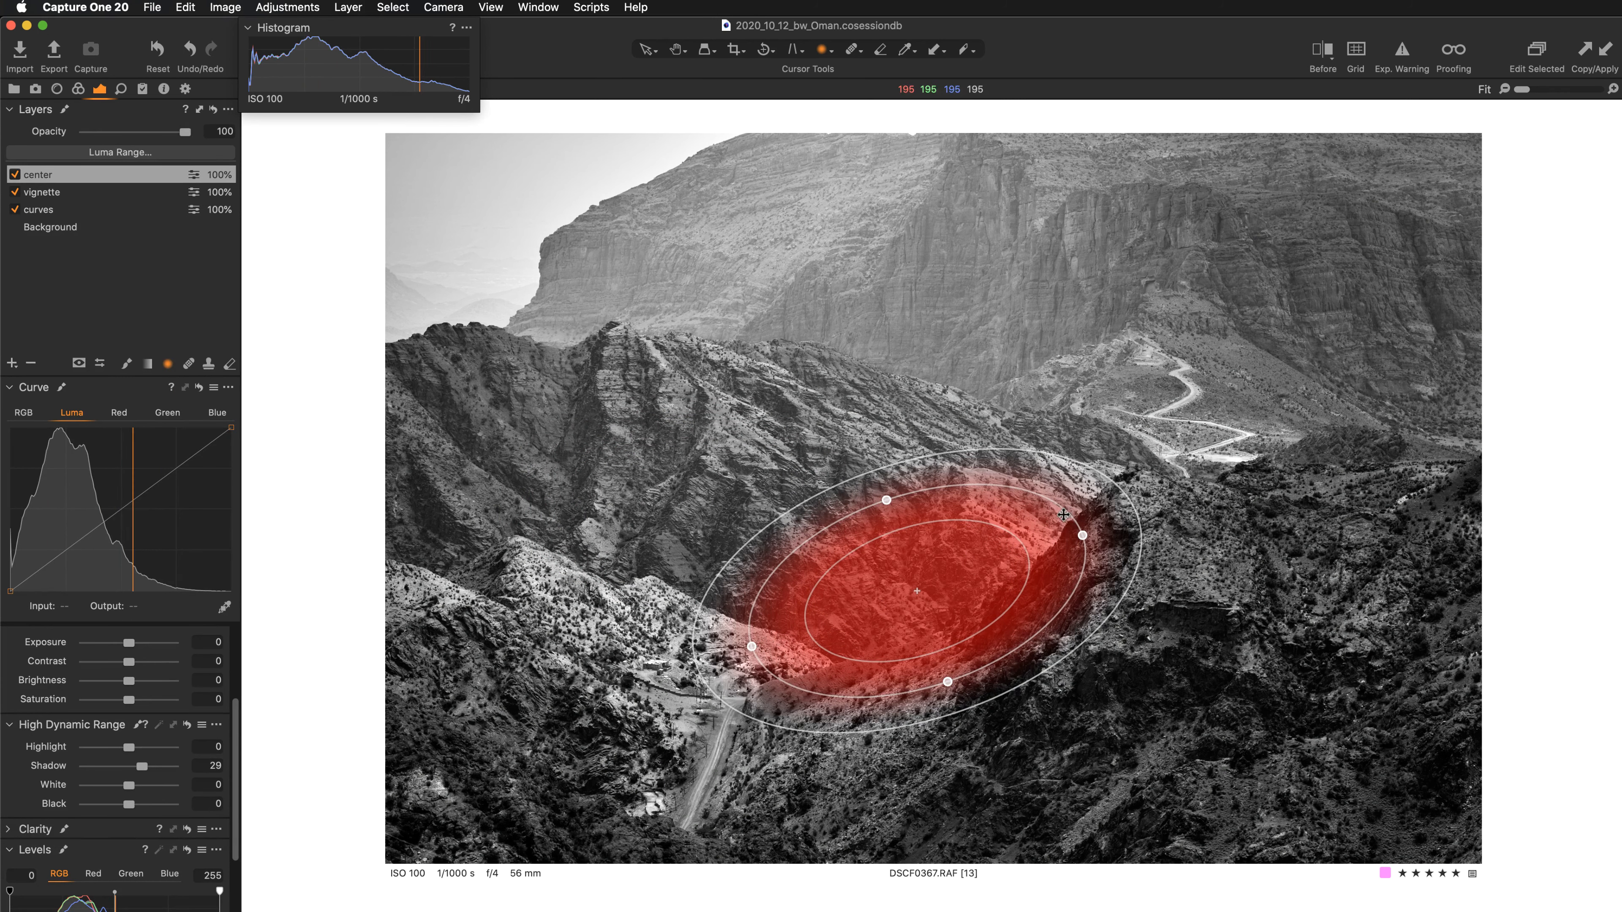
left_click_drag(1063, 512, 1065, 496)
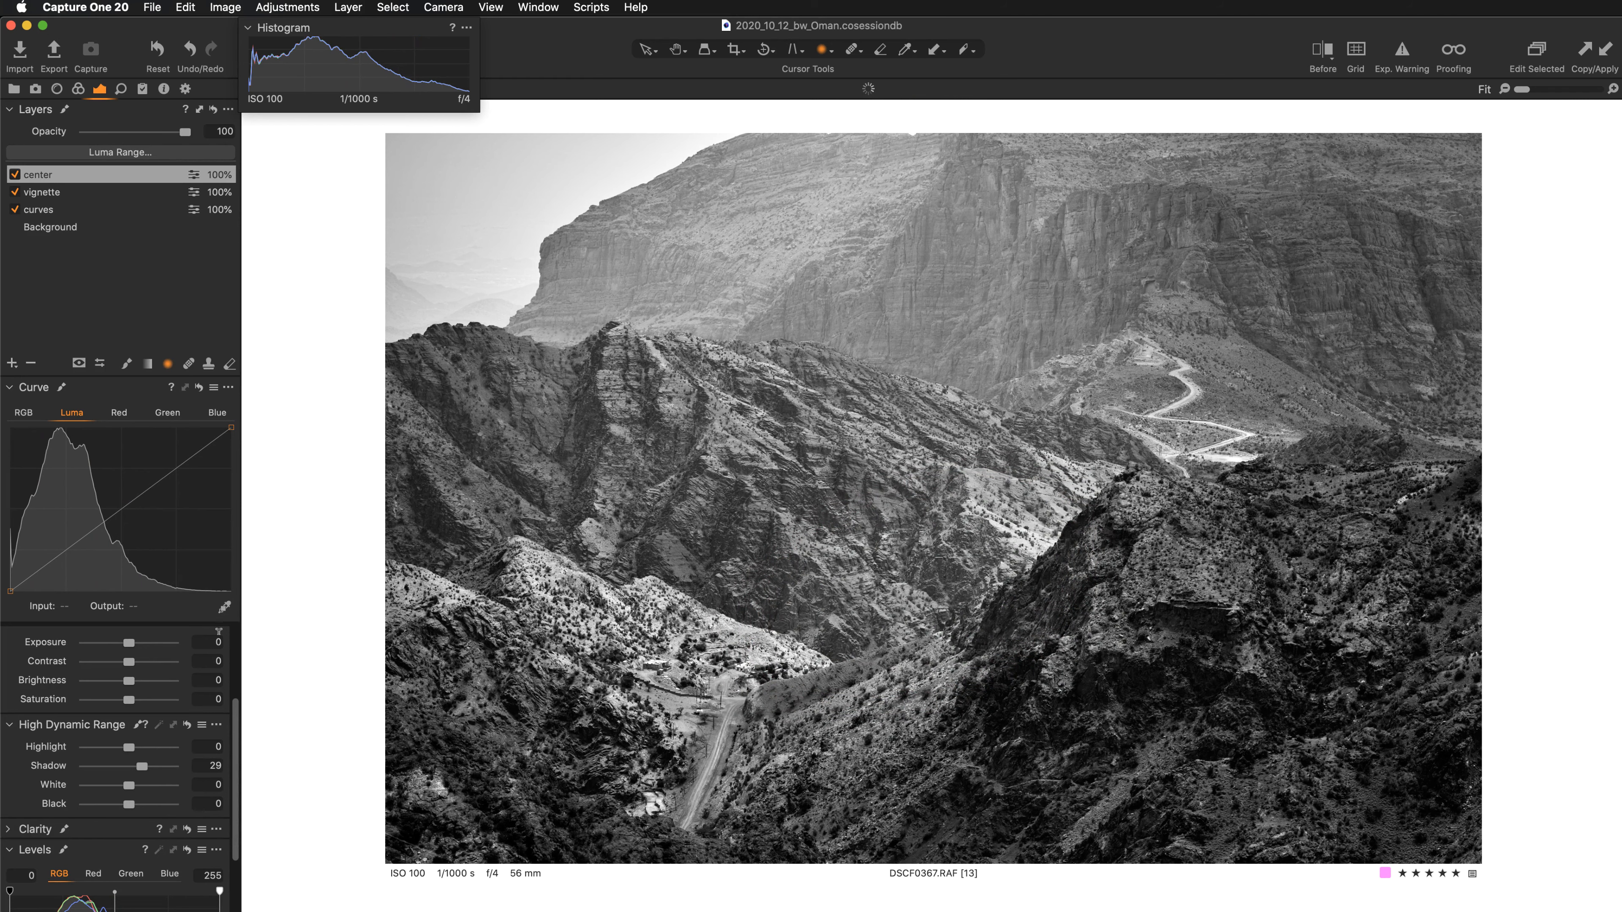
- Reset the center layer's Shadow adjustment and raise it to 40
double_click(141, 767)
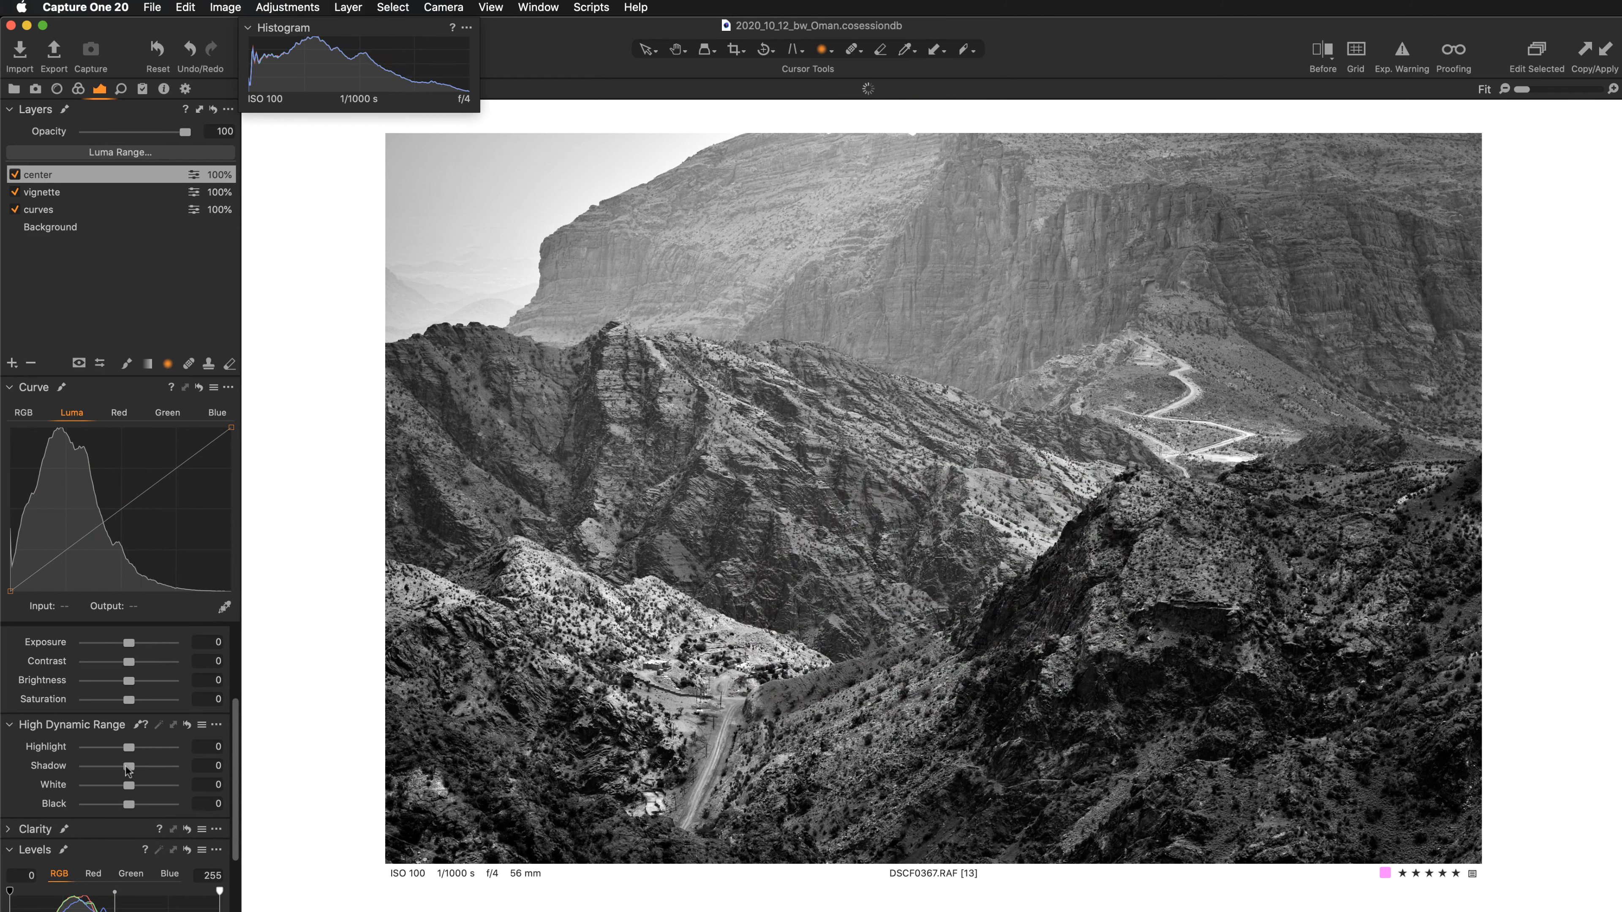
left_click_drag(128, 766, 138, 768)
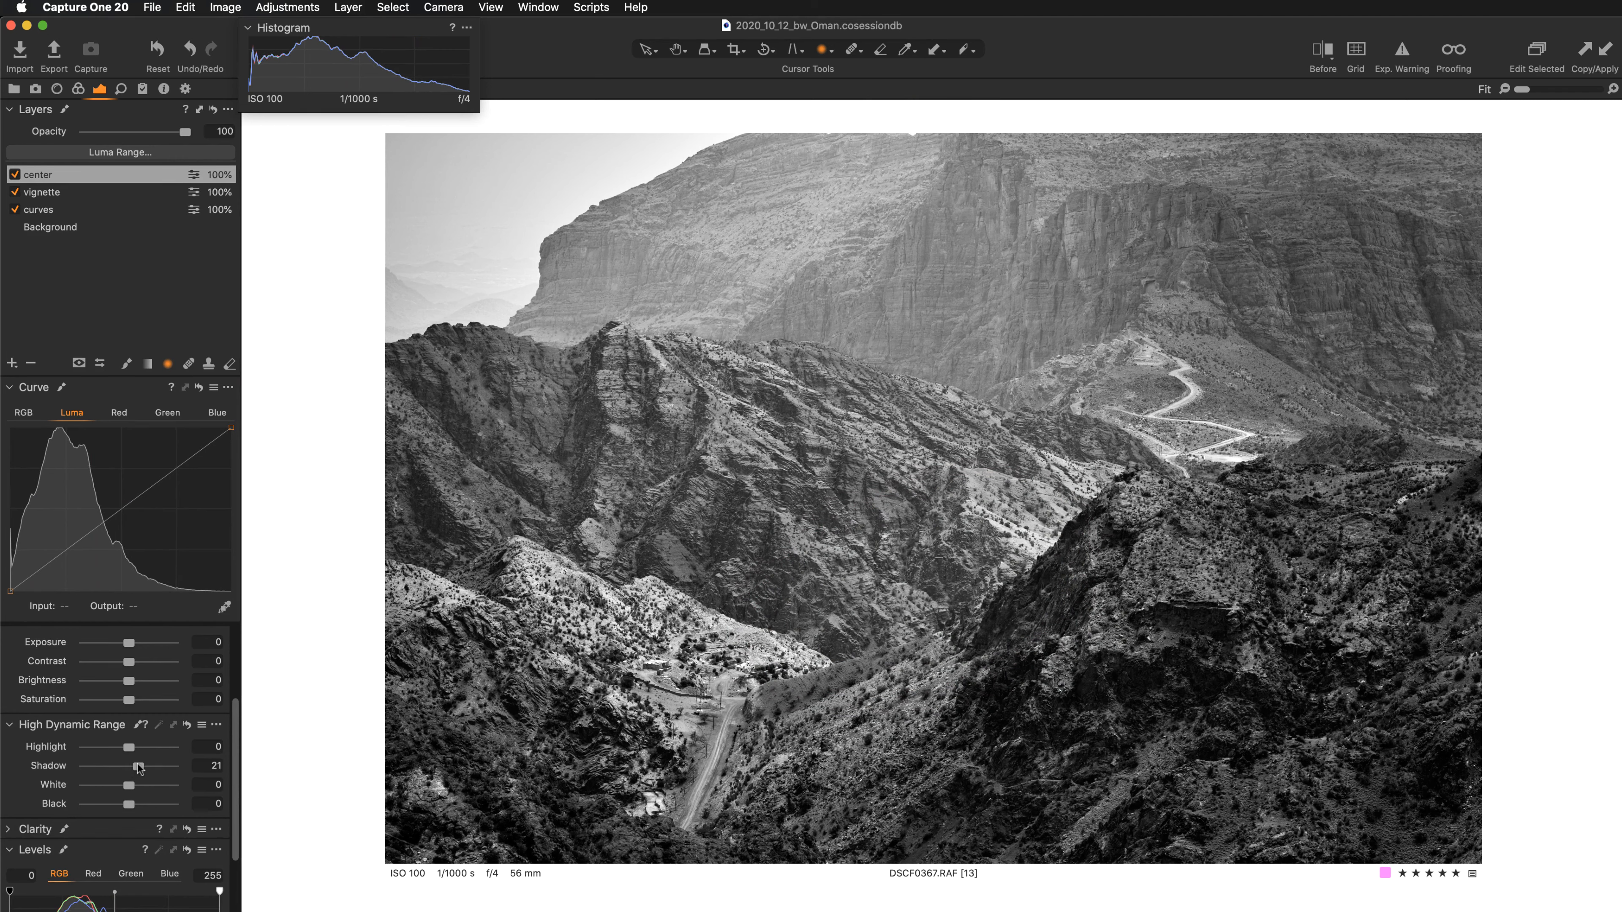
left_click_drag(139, 768, 146, 767)
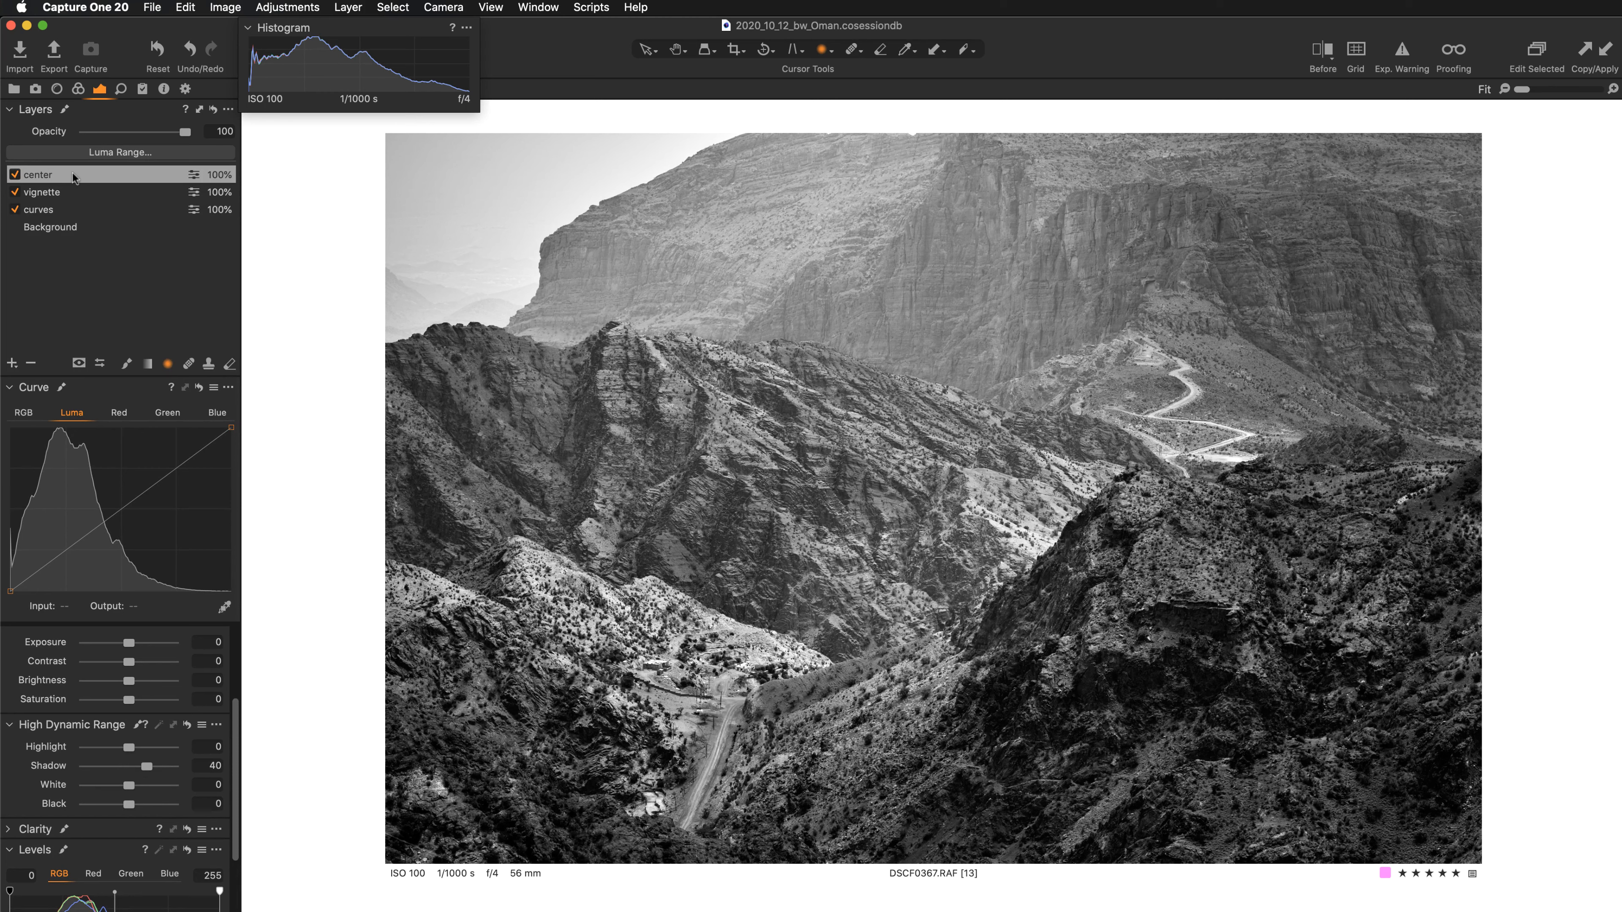
- Erase the center layer's mask where it spills onto the dark foreground ridge and compare the image with the layer off and on
key("m")
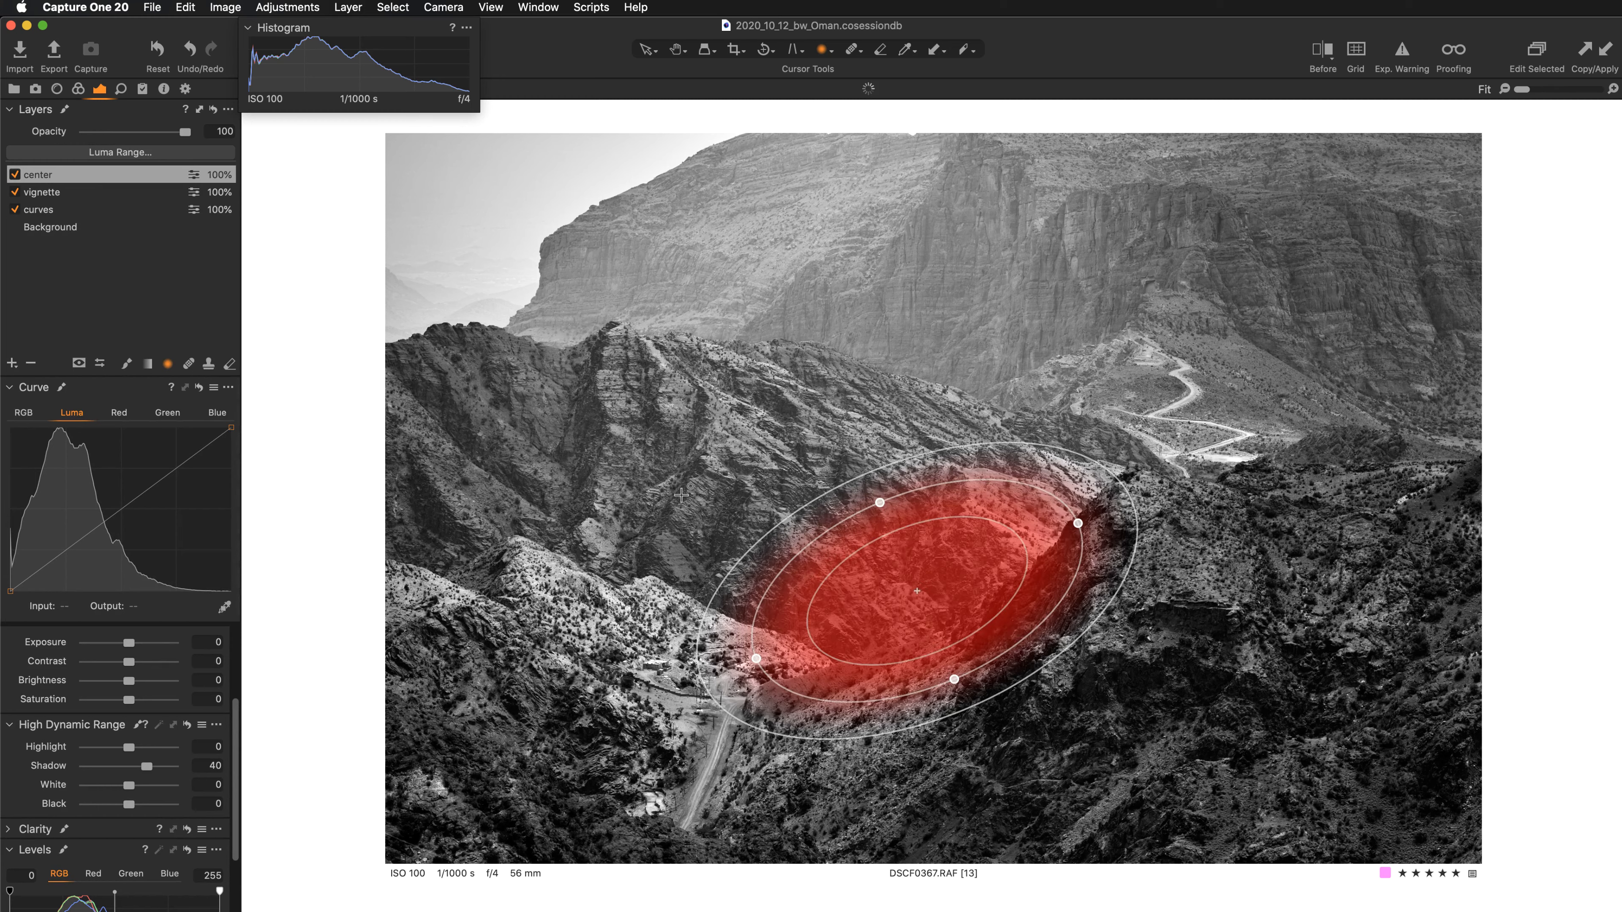
key("e")
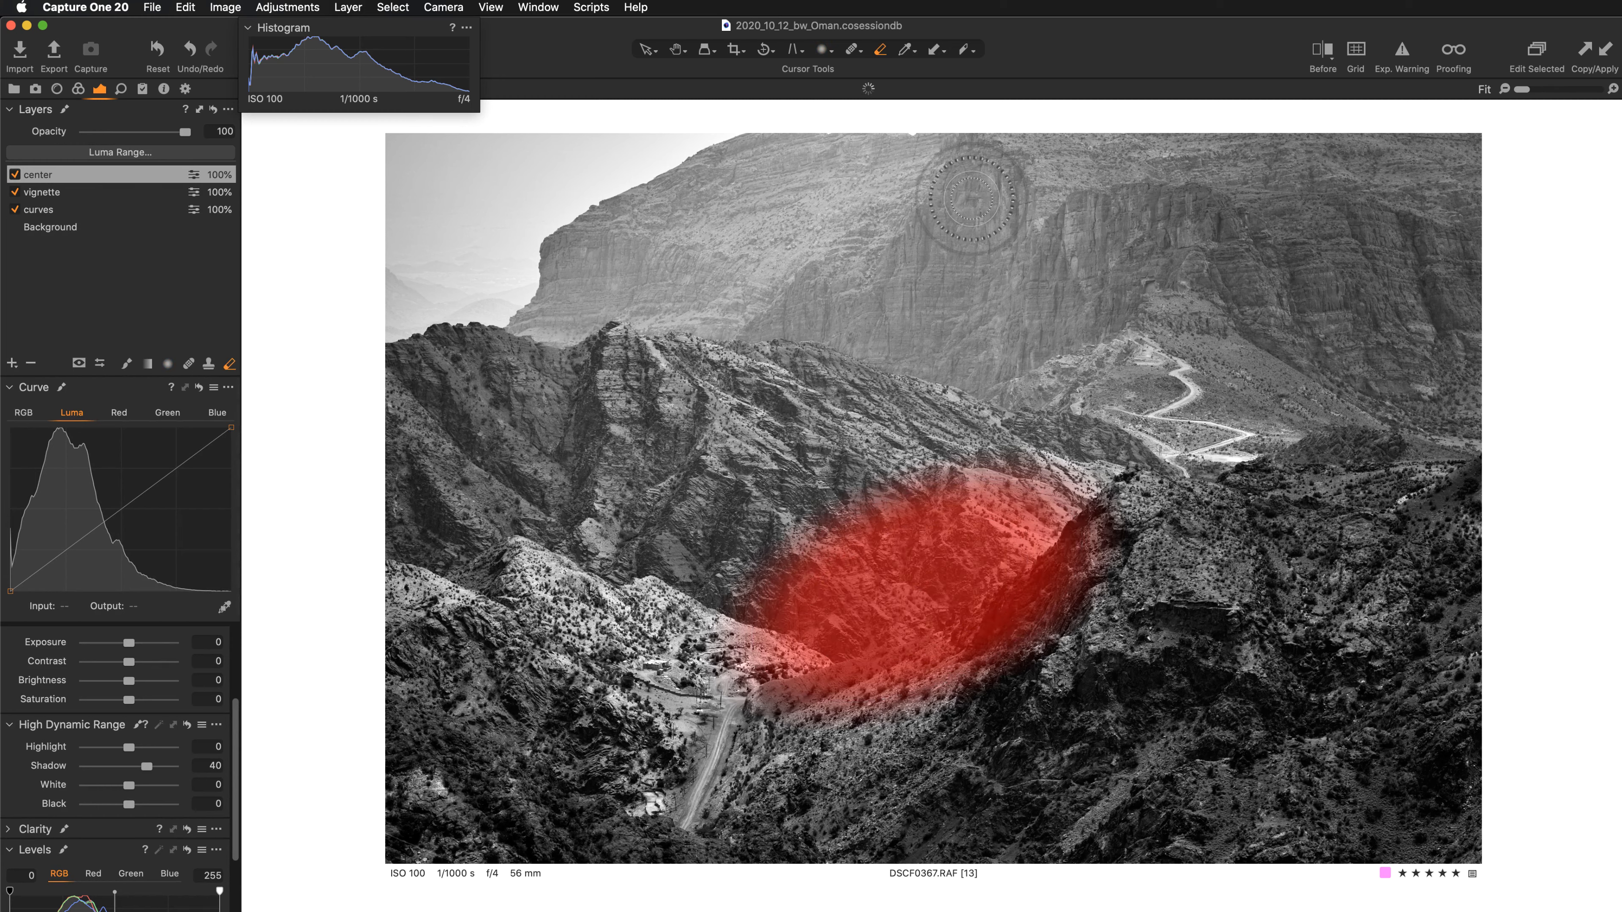
right_click(1187, 576)
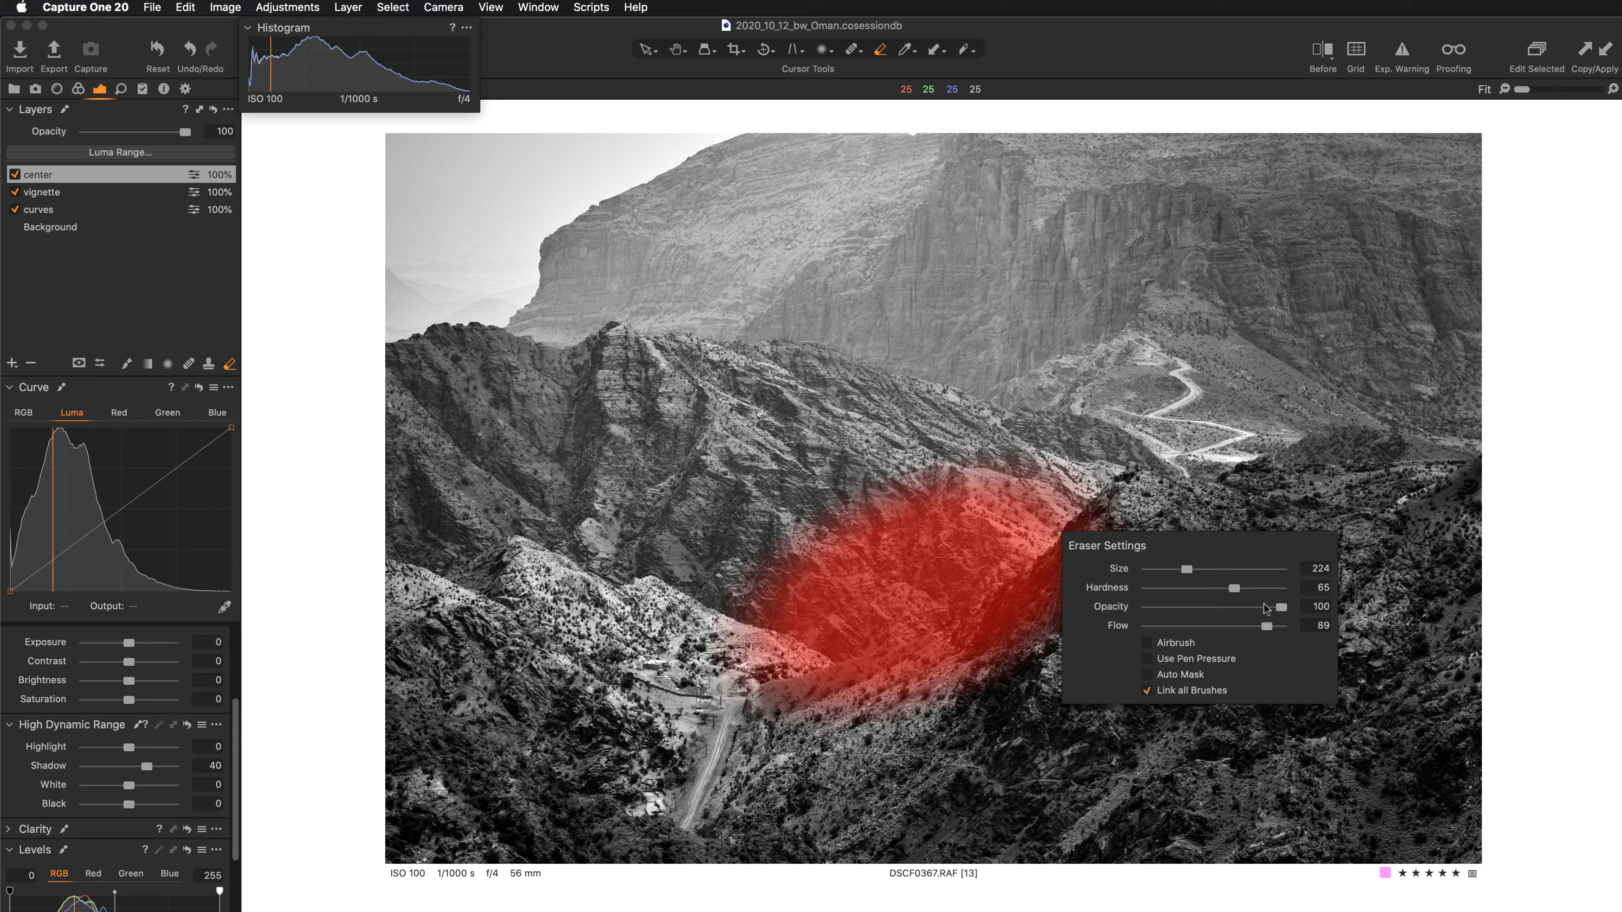
left_click_drag(1234, 588, 1276, 626)
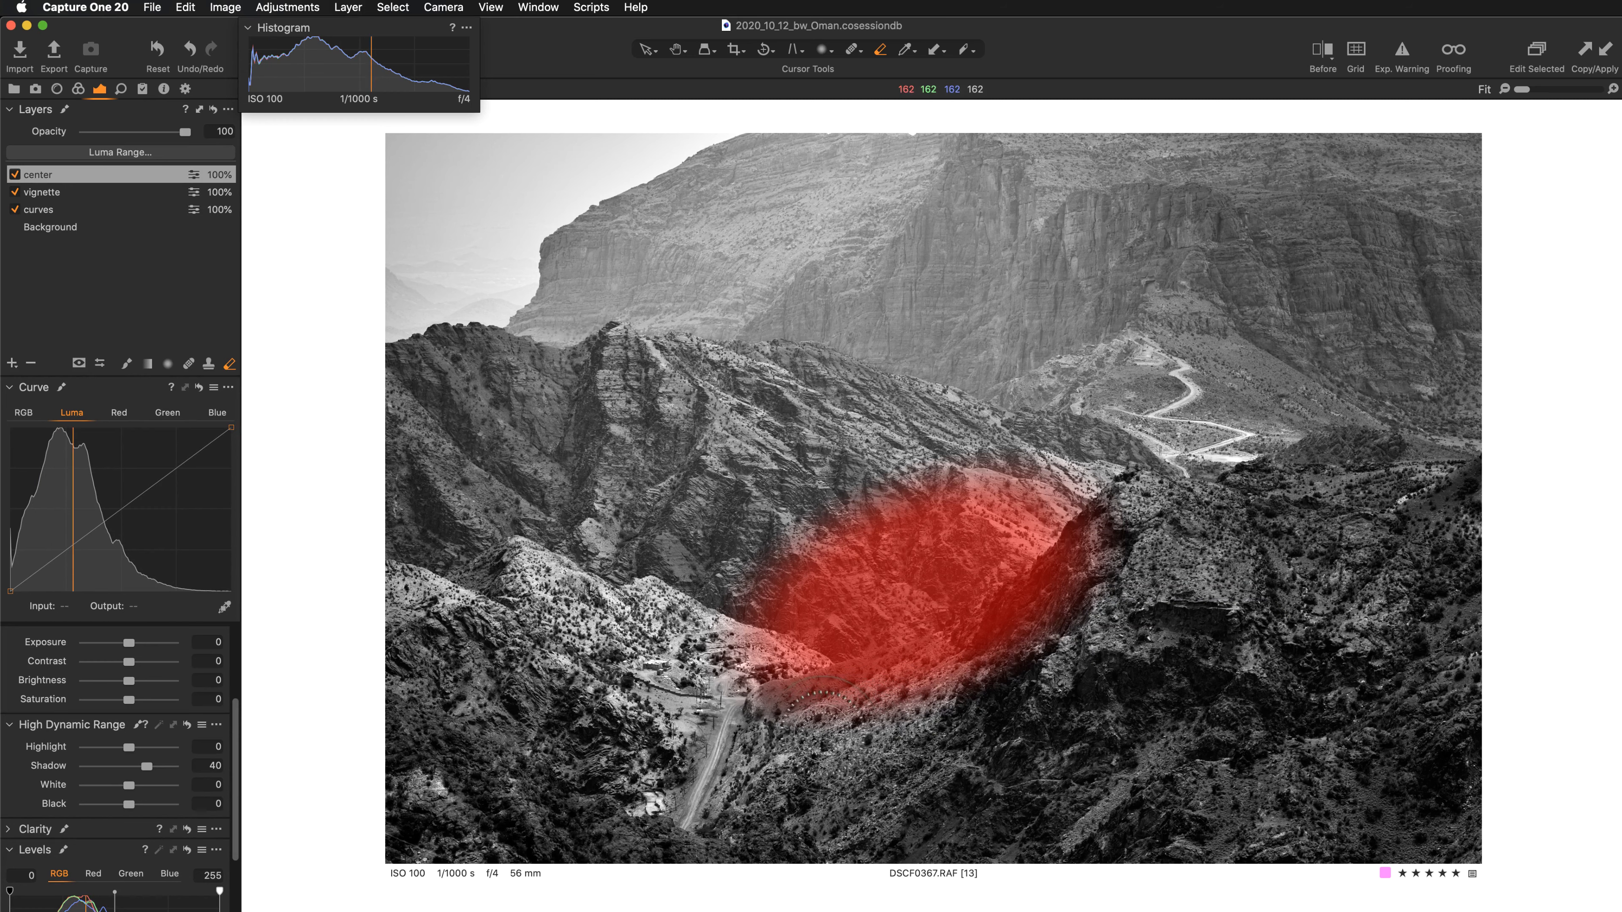
mouse_move(823, 737)
left_mouse_down()
mouse_move(973, 697)
mouse_move(1073, 613)
mouse_move(999, 650)
mouse_move(766, 703)
mouse_move(974, 703)
left_mouse_up()
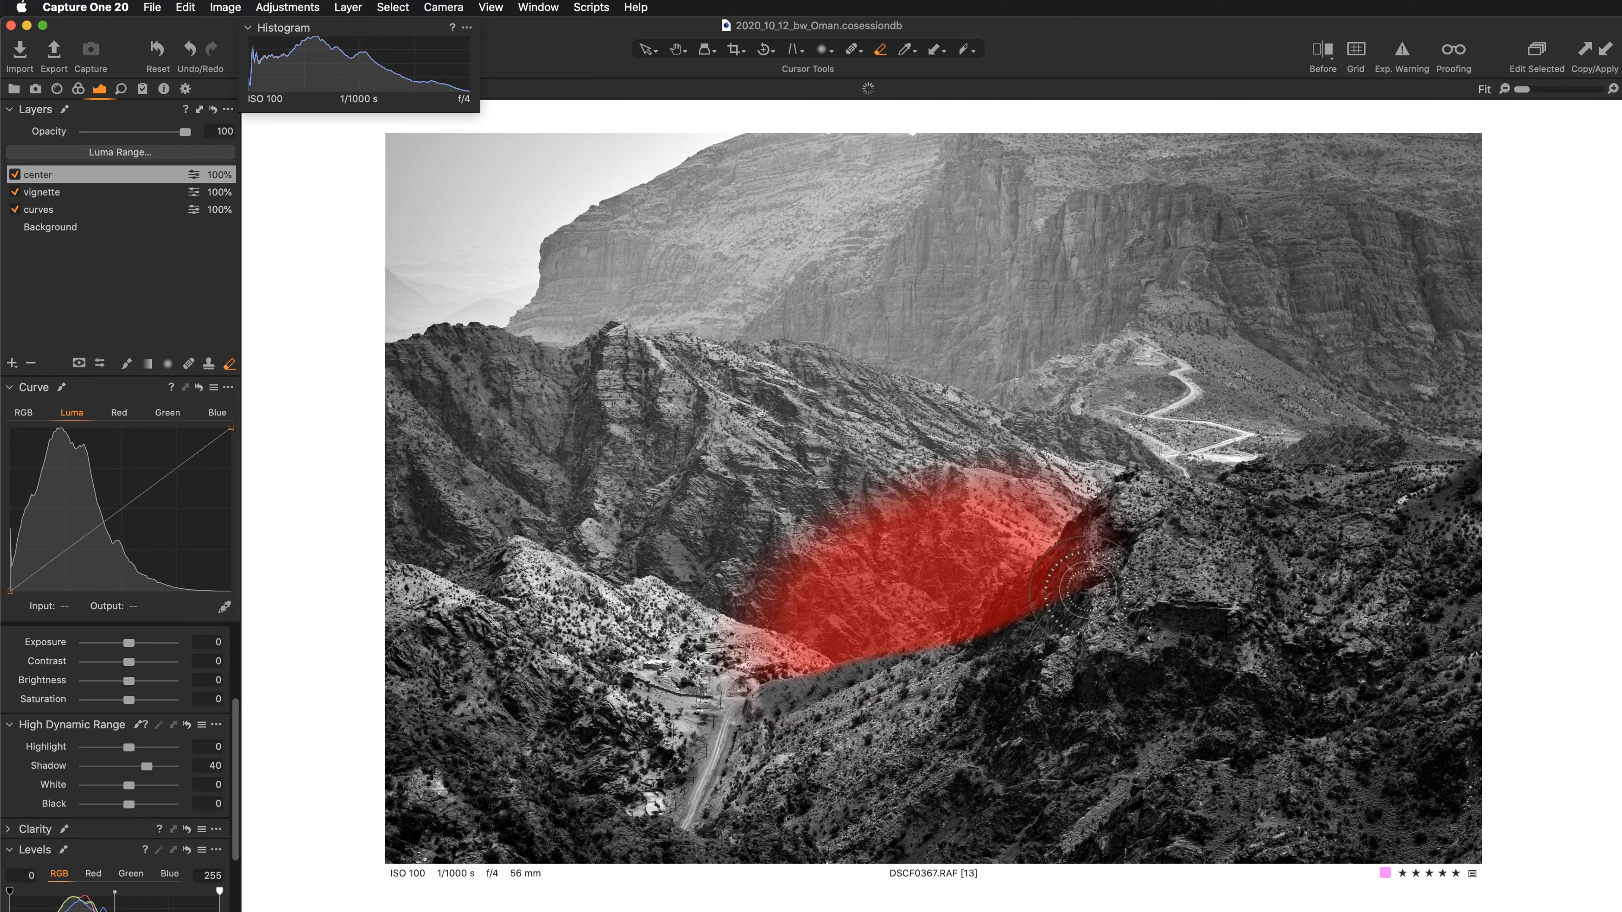
mouse_move(977, 639)
left_mouse_down()
mouse_move(1039, 599)
mouse_move(929, 674)
mouse_move(1111, 573)
mouse_move(1086, 535)
mouse_move(1050, 580)
left_mouse_up()
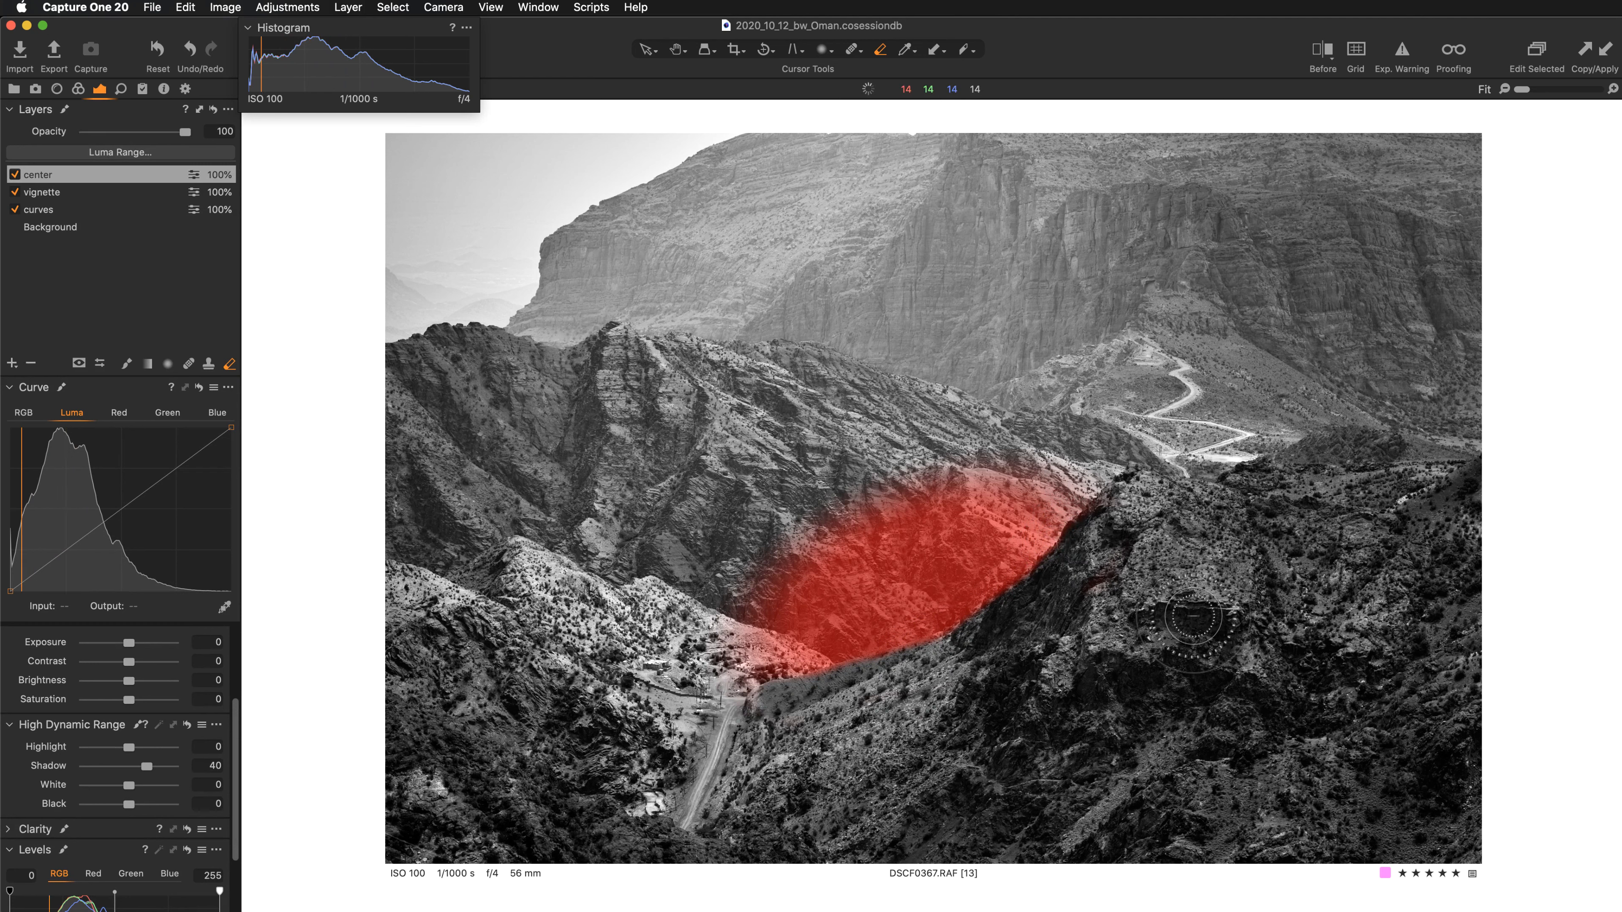
key("m")
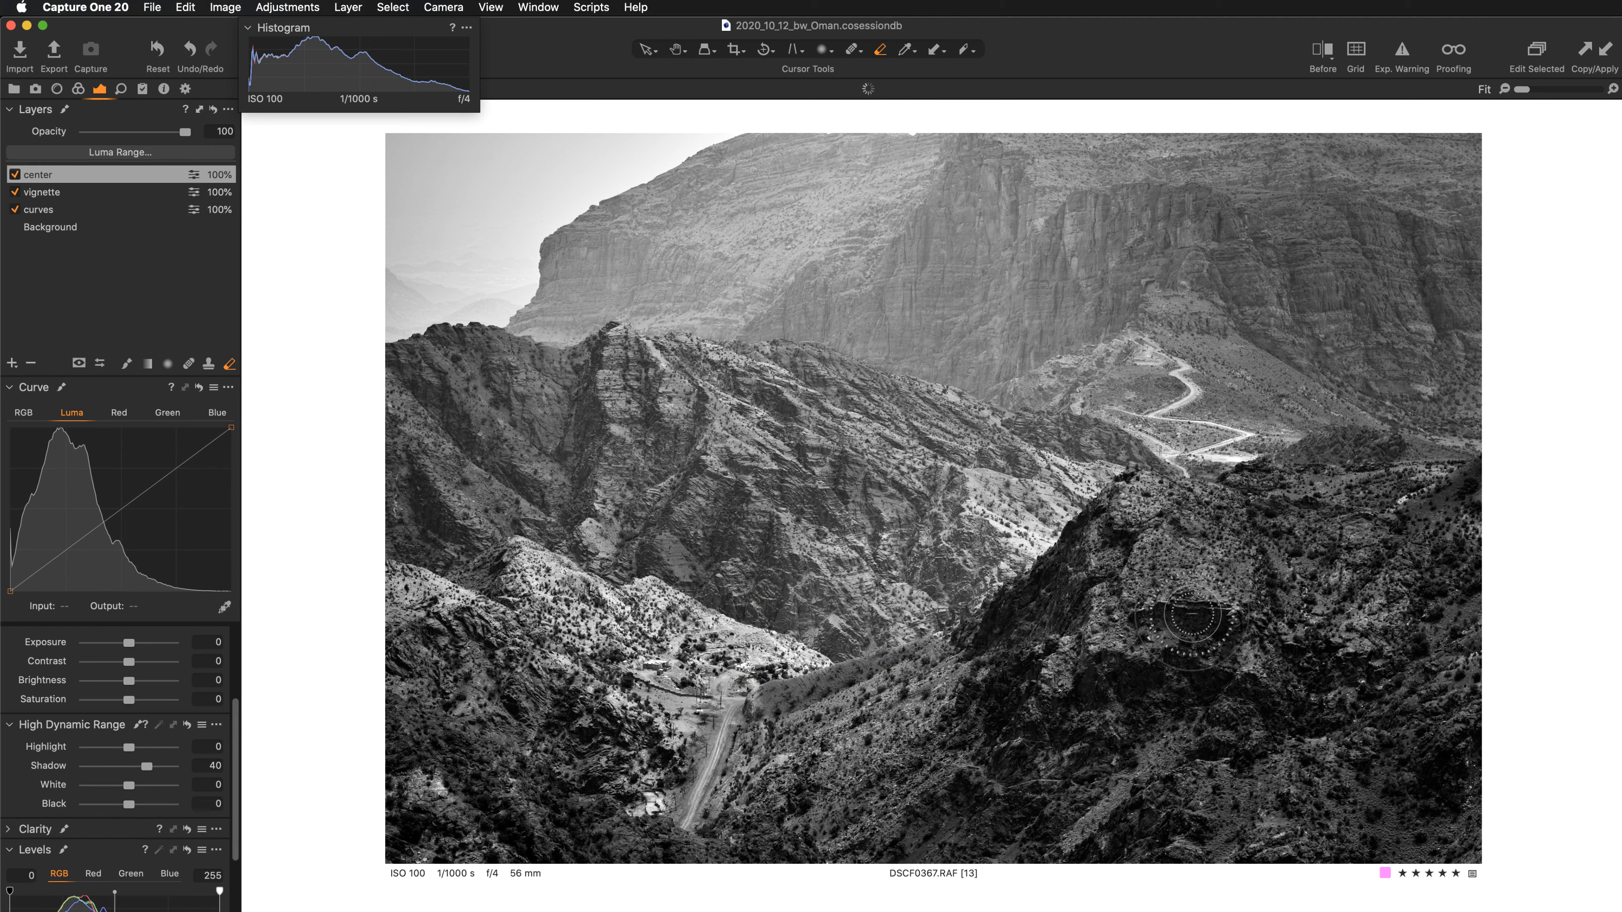
left_click(13, 174)
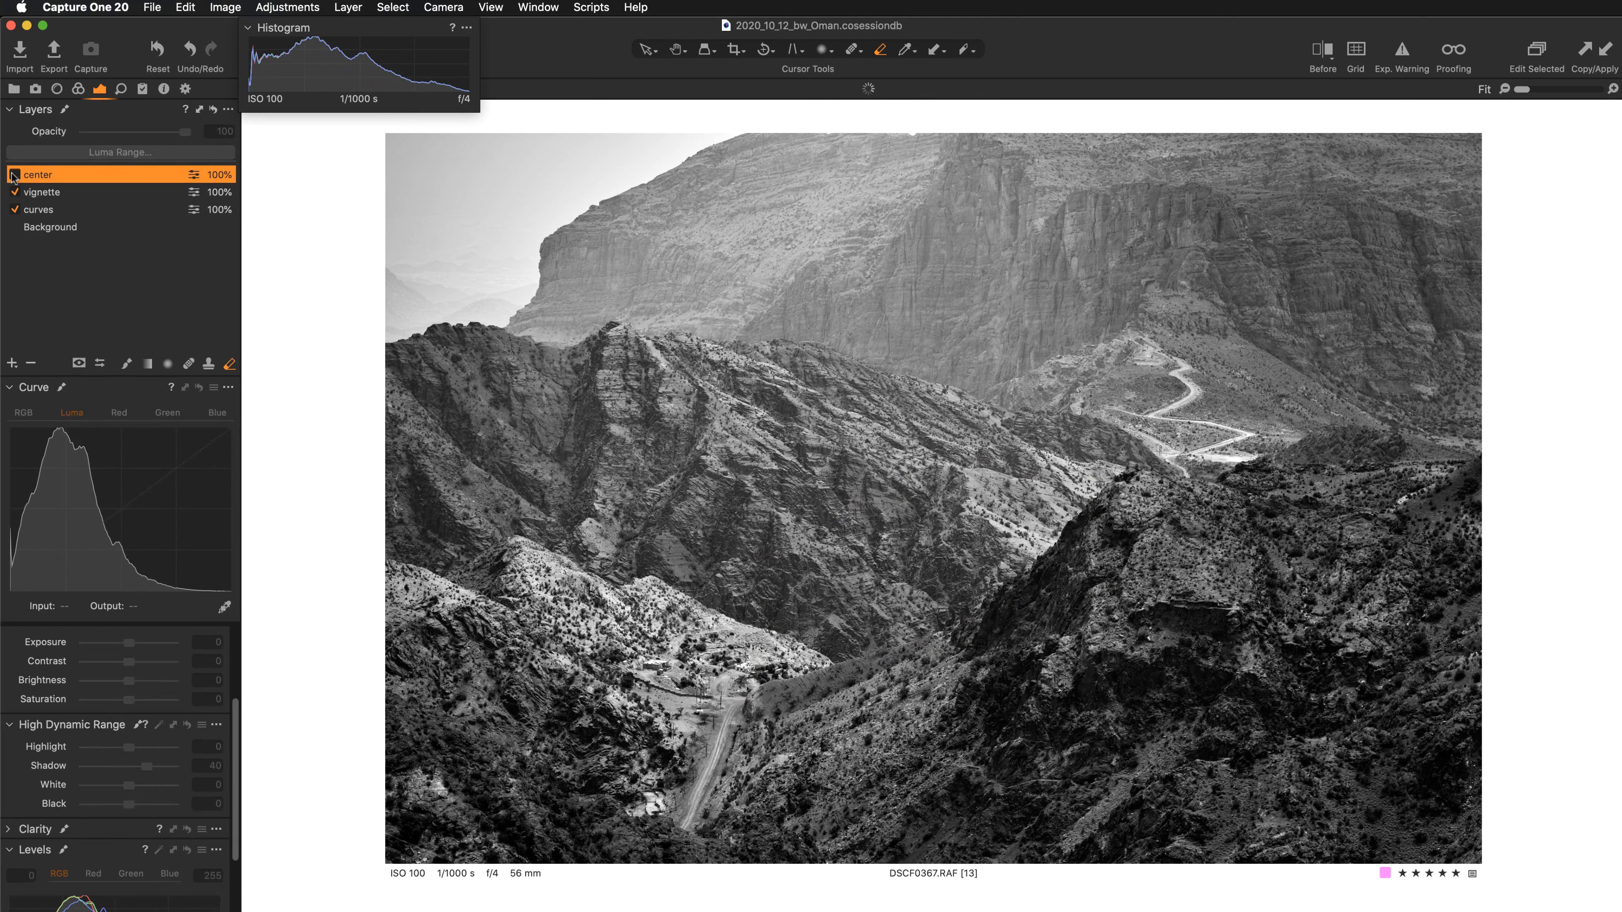
left_click(14, 175)
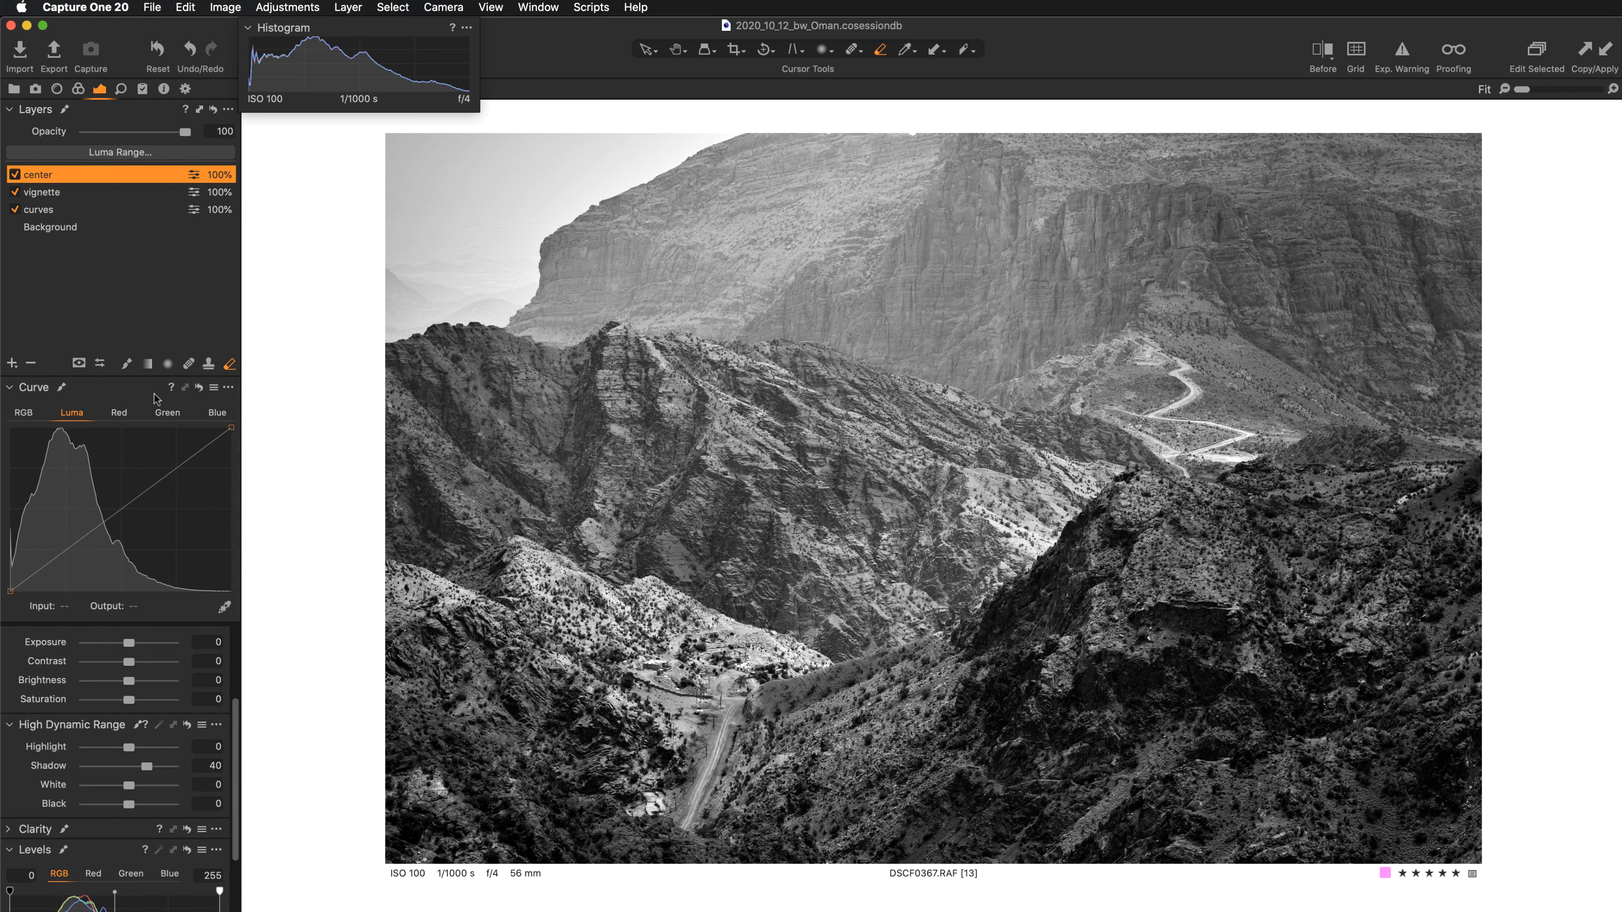
- Add a new filled adjustment layer and name it "light 3rd plan"
left_click(12, 363)
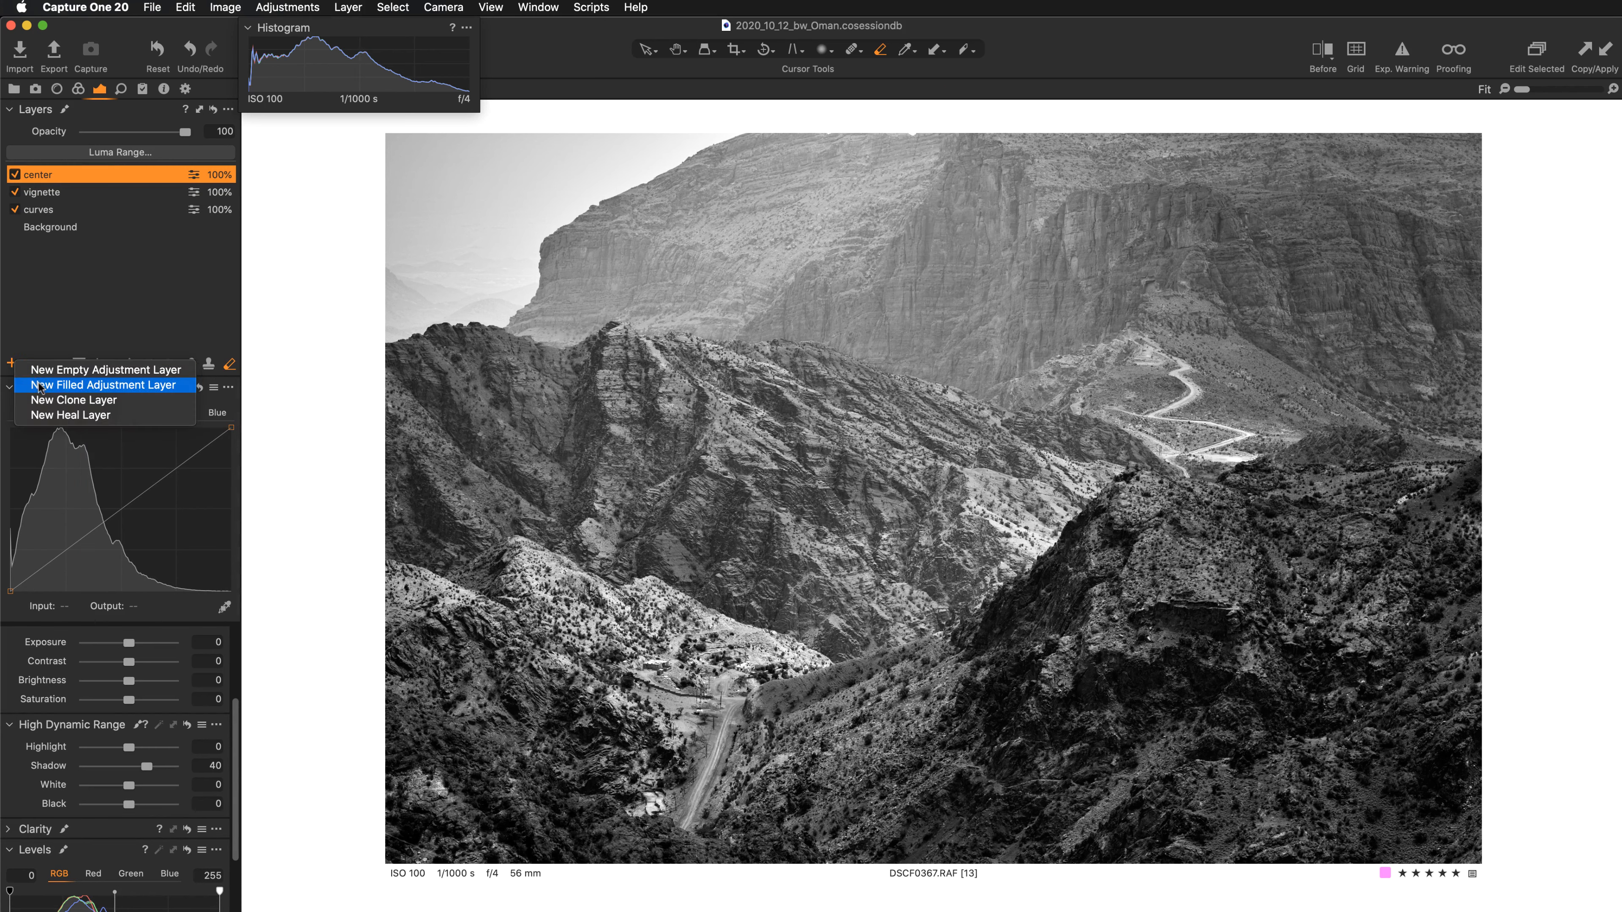
left_click(57, 387)
double_click(54, 174)
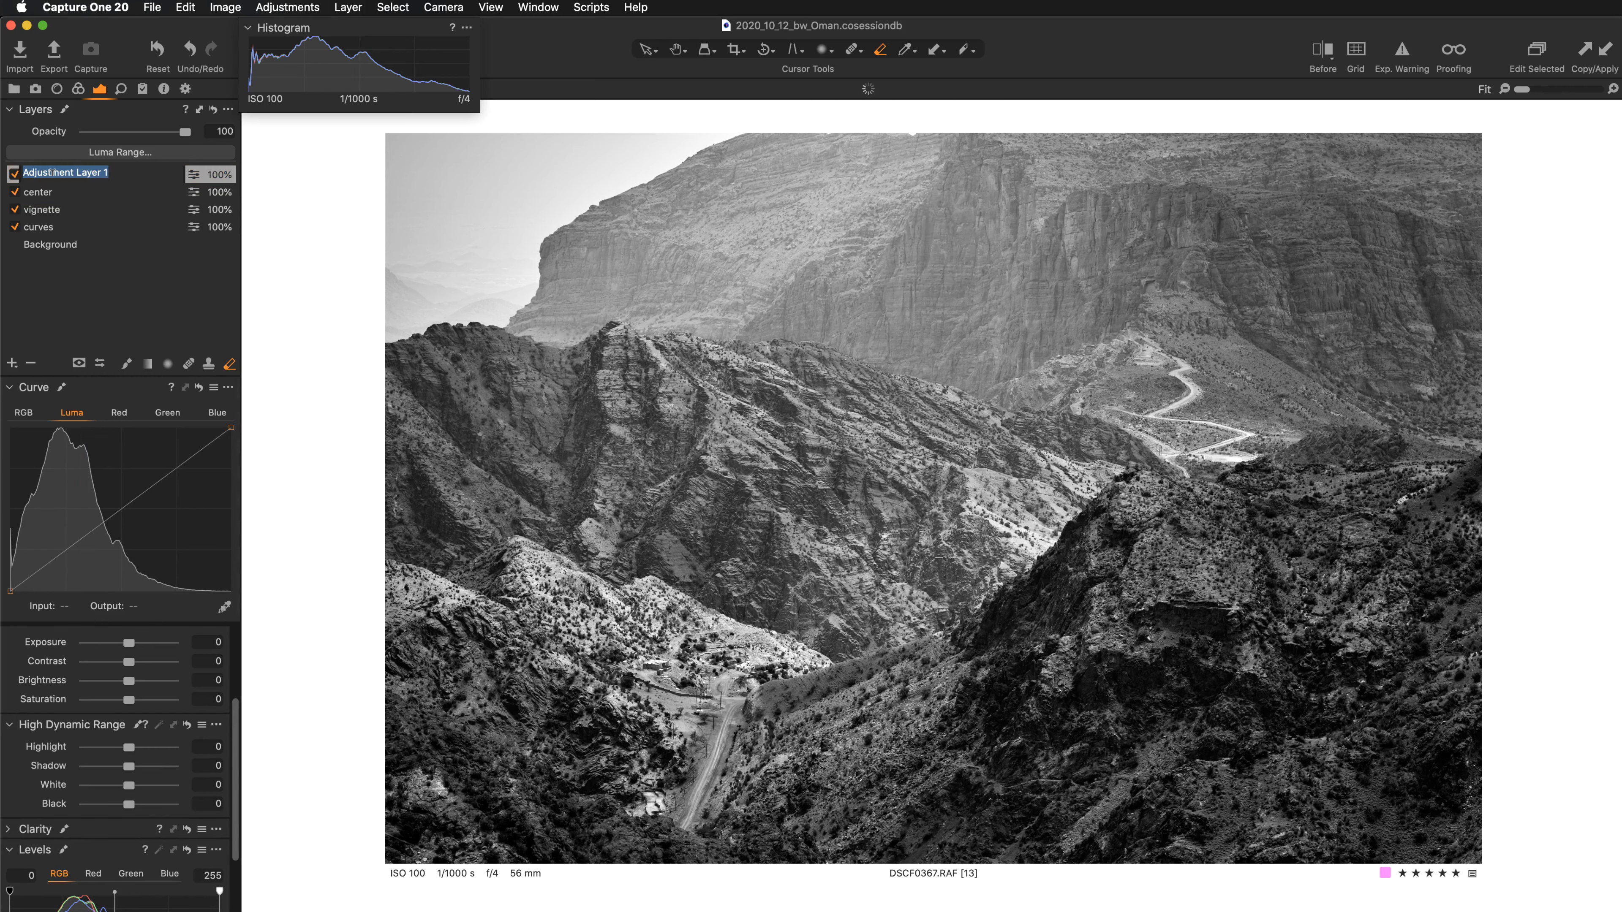
key("BackSpace")
type("light 3rd plan")
key("Return")
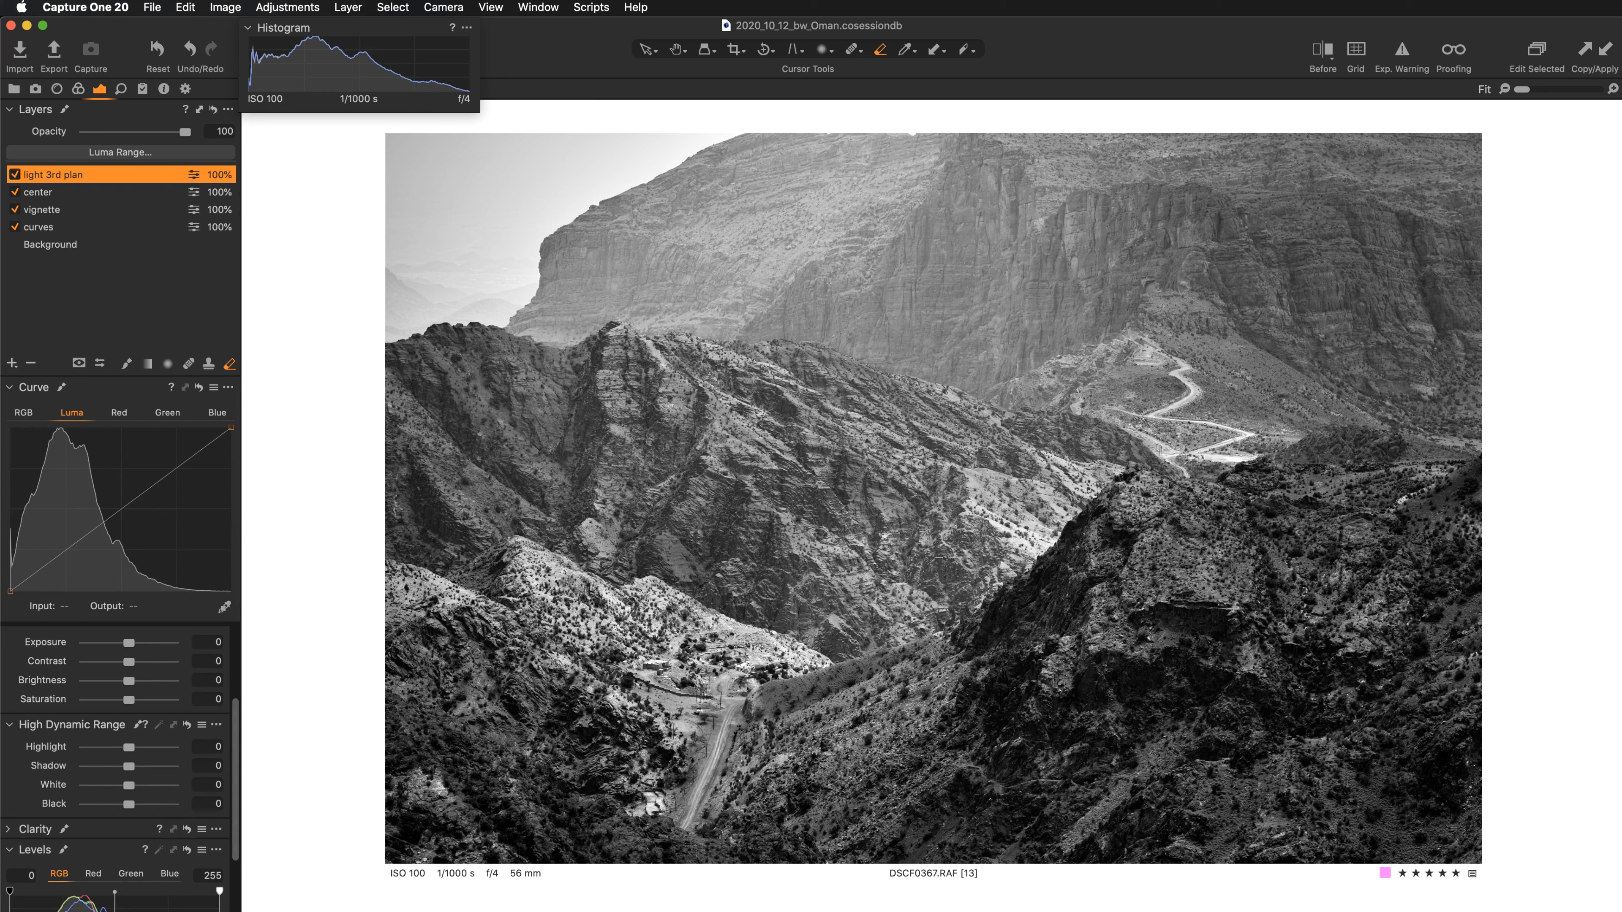
- Limit the light 3rd plan layer to the highlights with a Luma Range of 180 to 255 and falloff of 136 to 255, checking the displayed mask
left_click(100, 153)
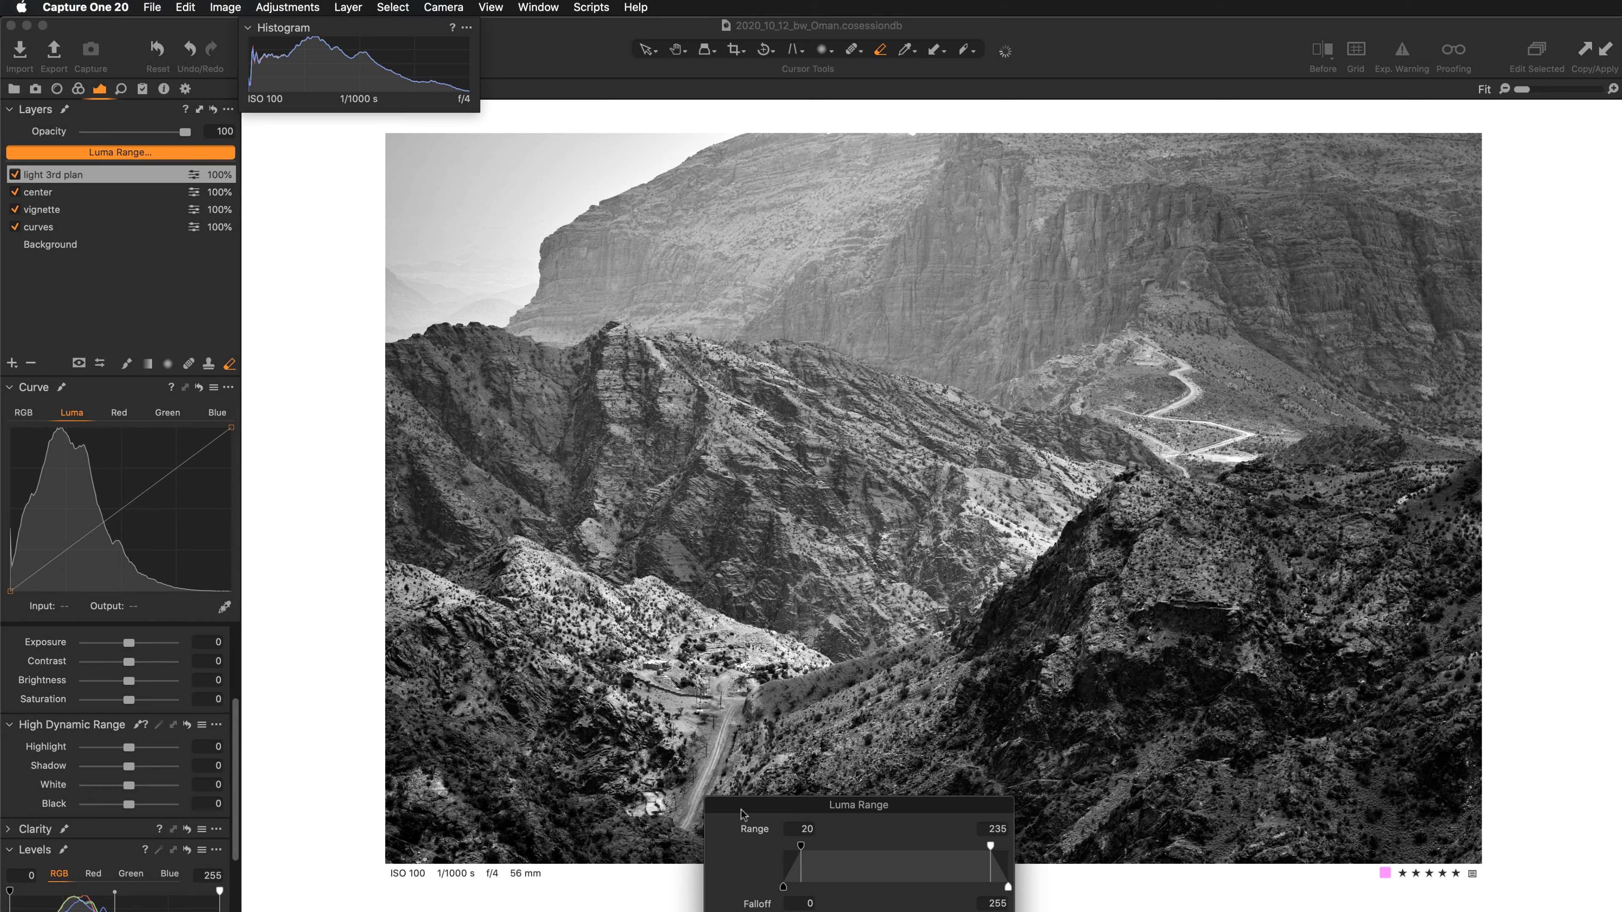
left_click_drag(773, 806, 369, 535)
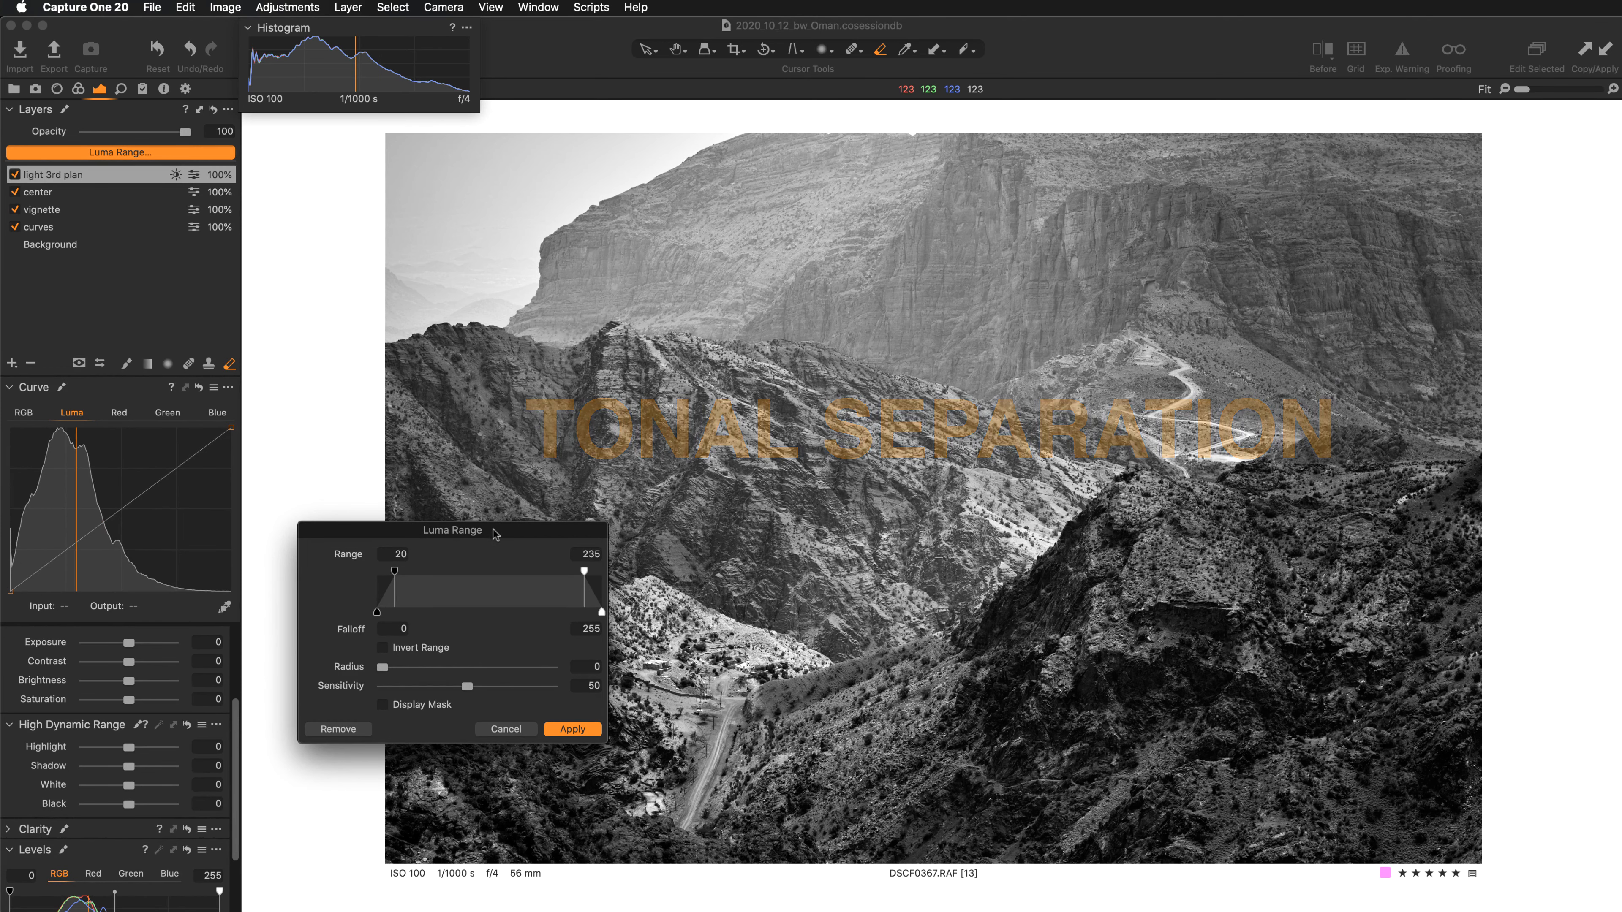
left_click_drag(481, 539, 434, 575)
left_click(337, 743)
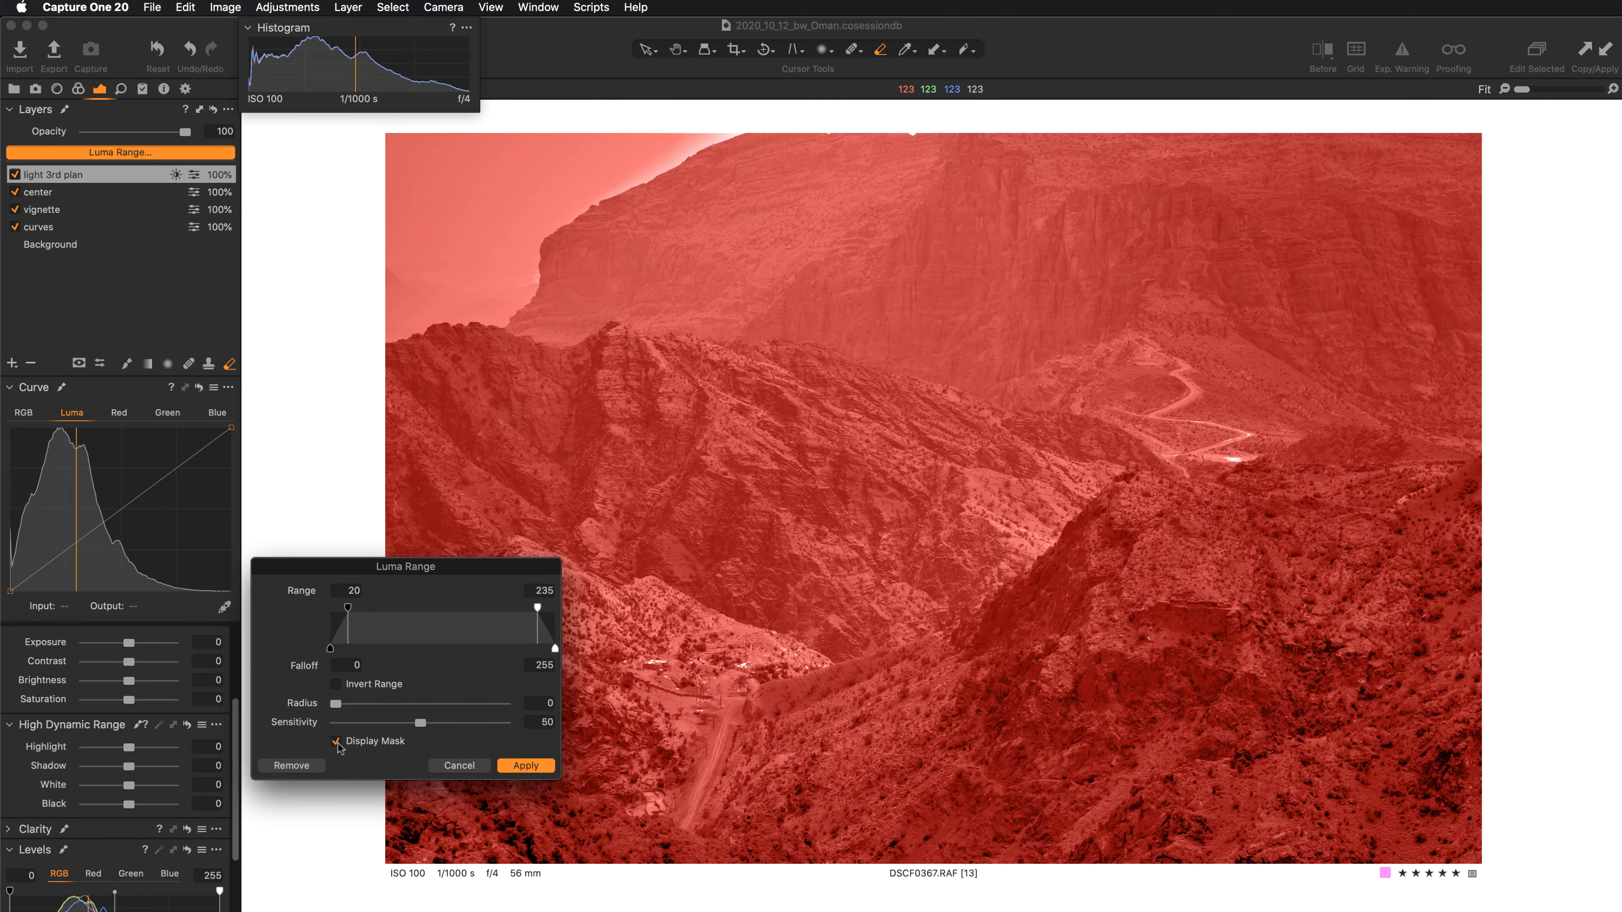
left_click_drag(347, 607, 574, 605)
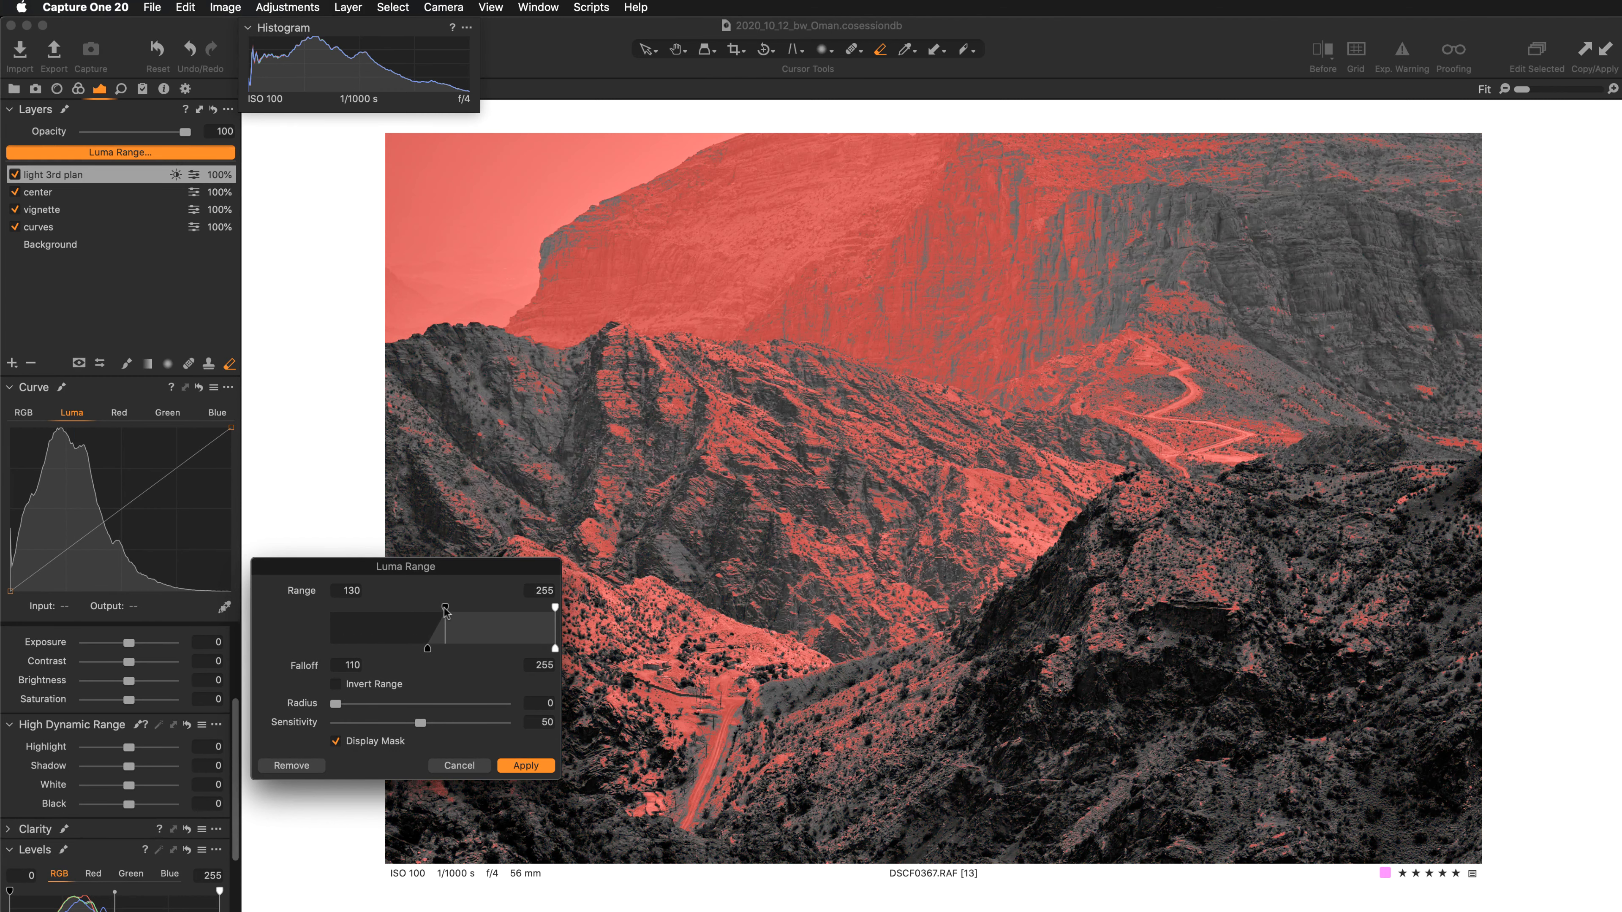
left_click_drag(445, 608, 490, 609)
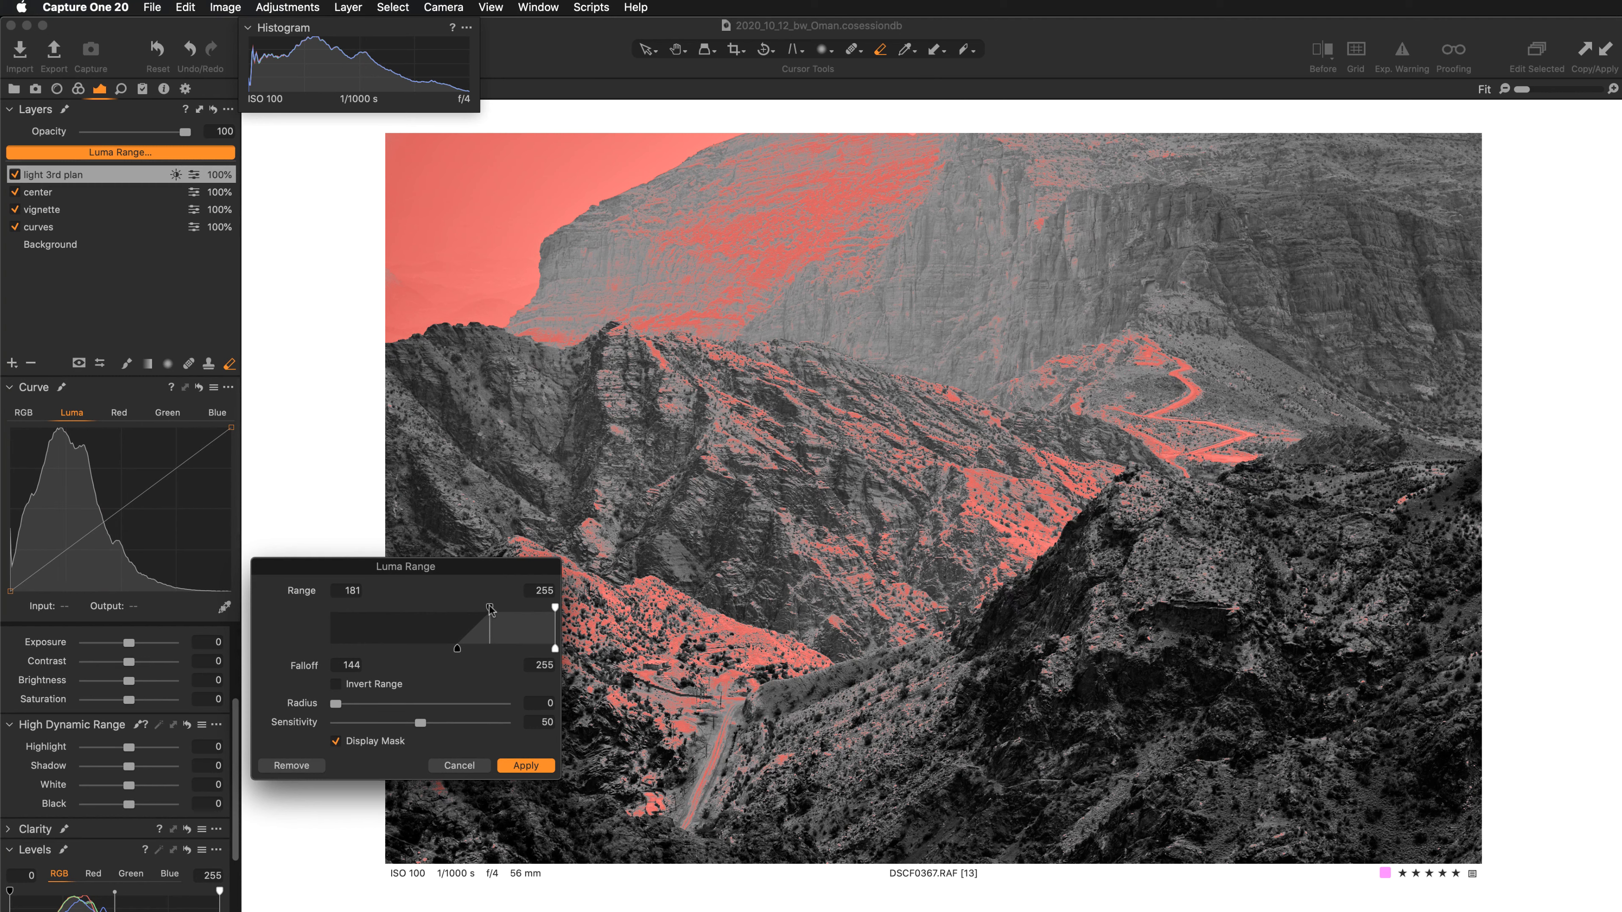
left_click_drag(489, 607, 479, 609)
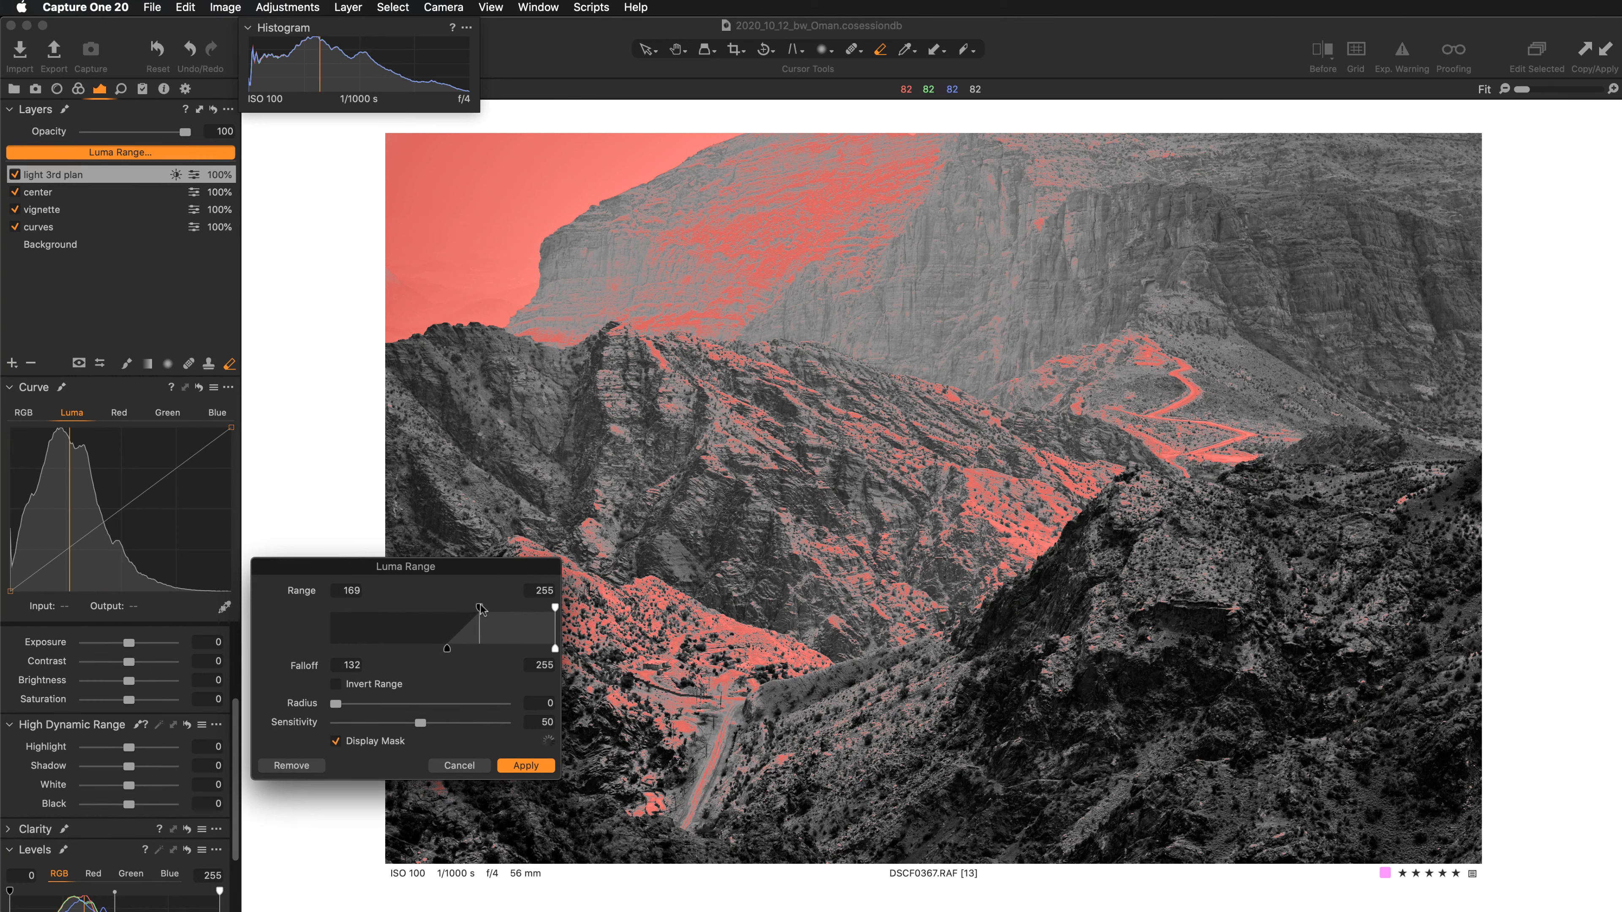
left_click_drag(479, 608, 476, 608)
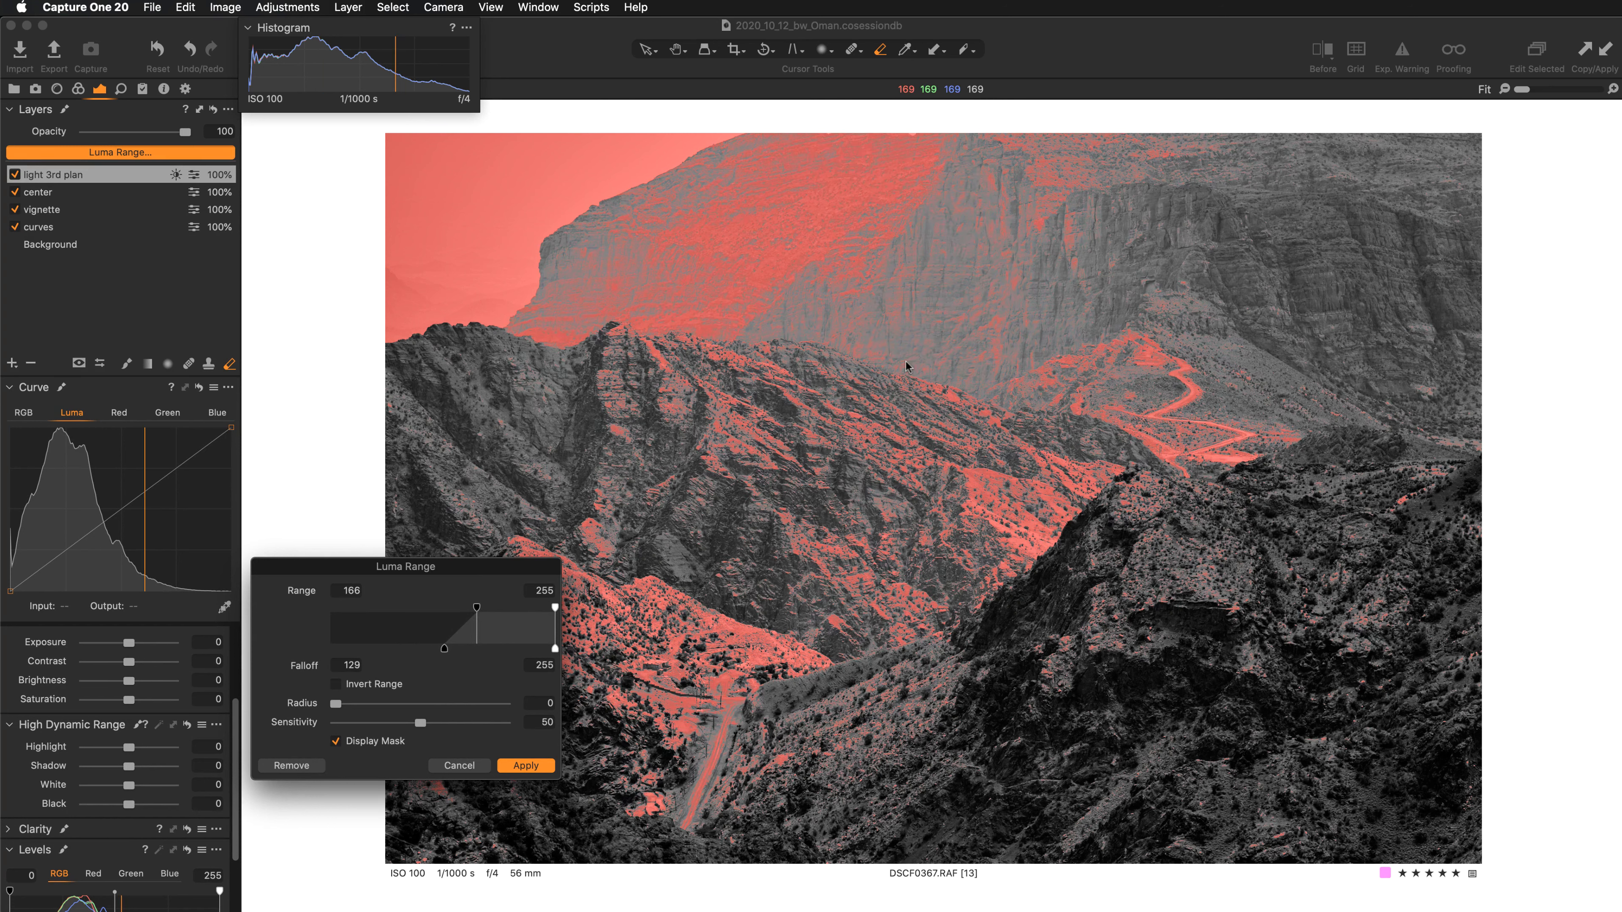
left_click_drag(476, 608, 481, 612)
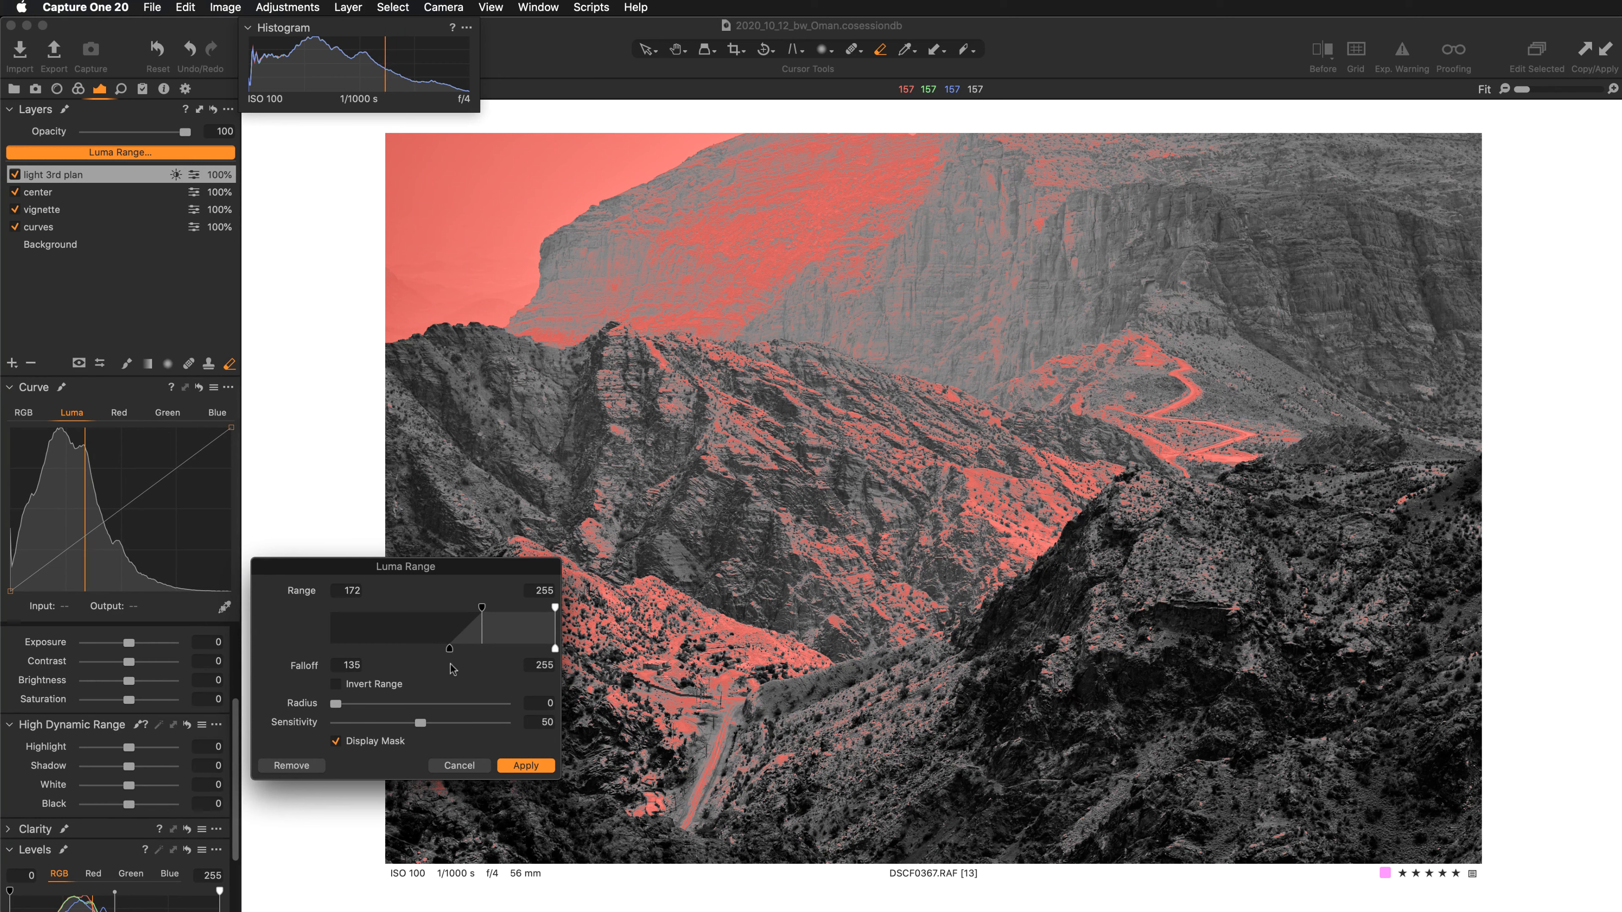
left_click_drag(450, 651, 489, 612)
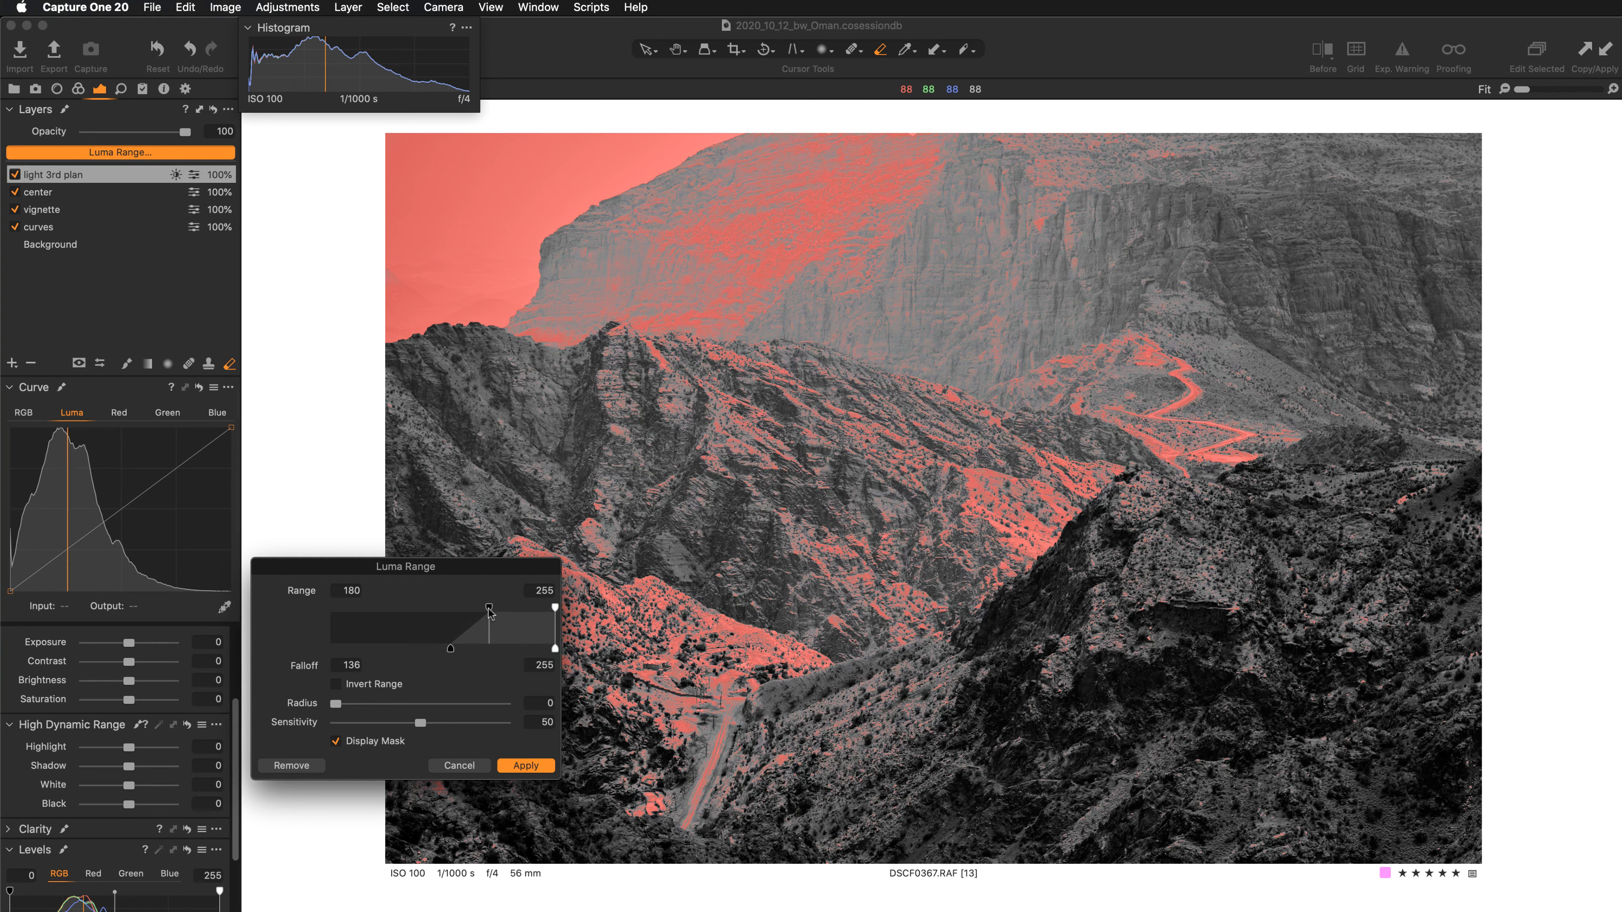
left_click(532, 766)
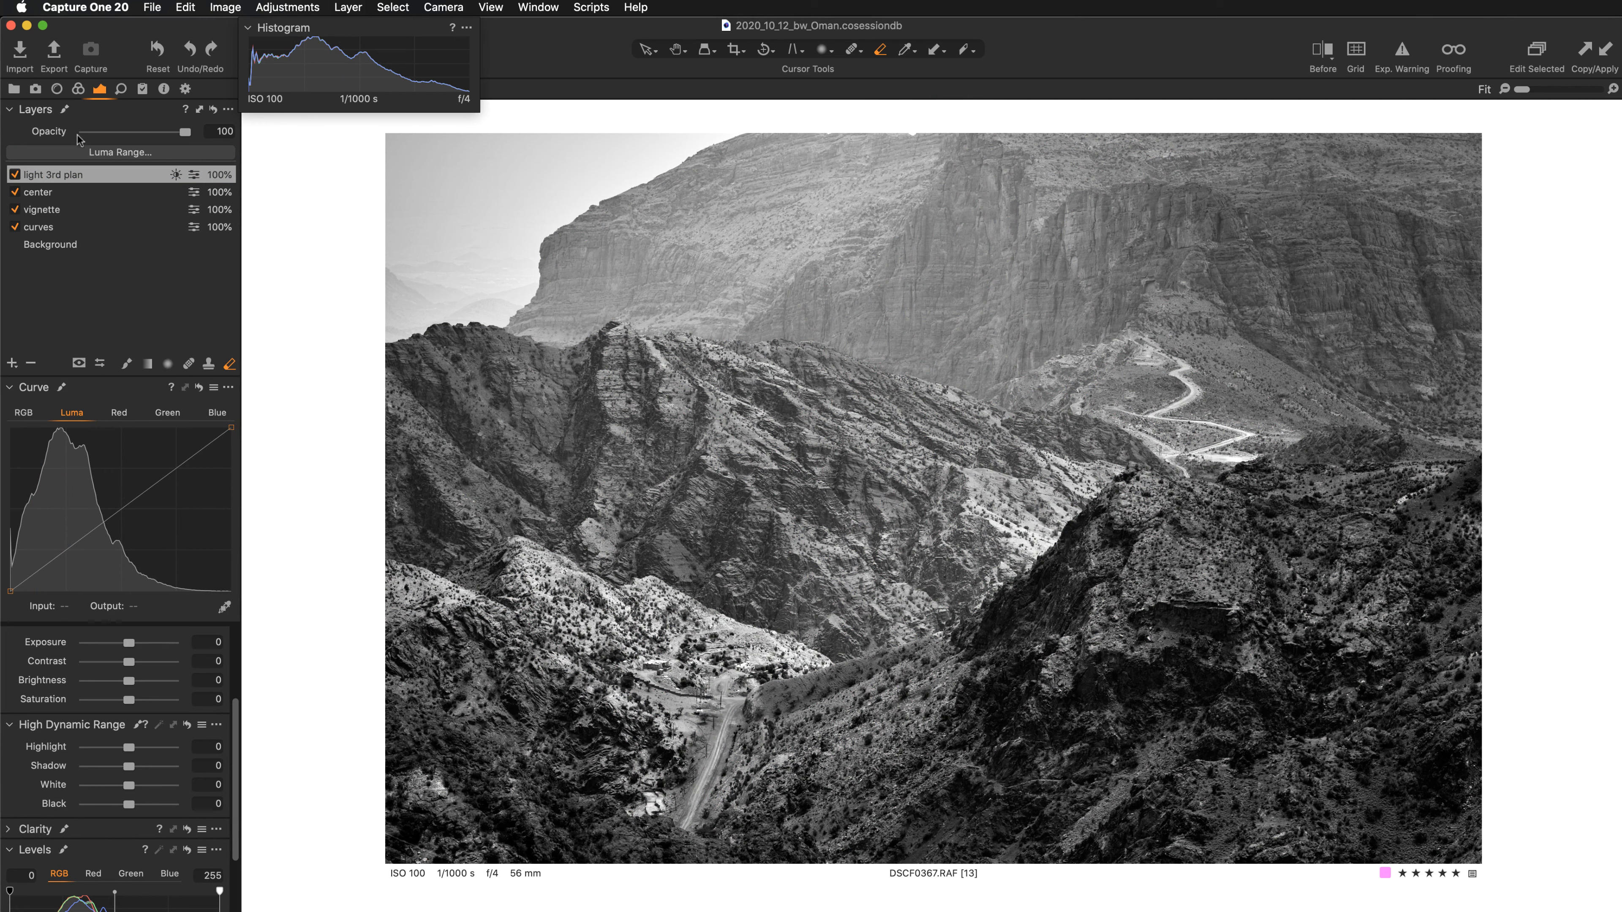
- Brighten the light 3rd plan layer with a Luma curve through about input 90, output 128 and input 156, output 181
left_click(79, 176)
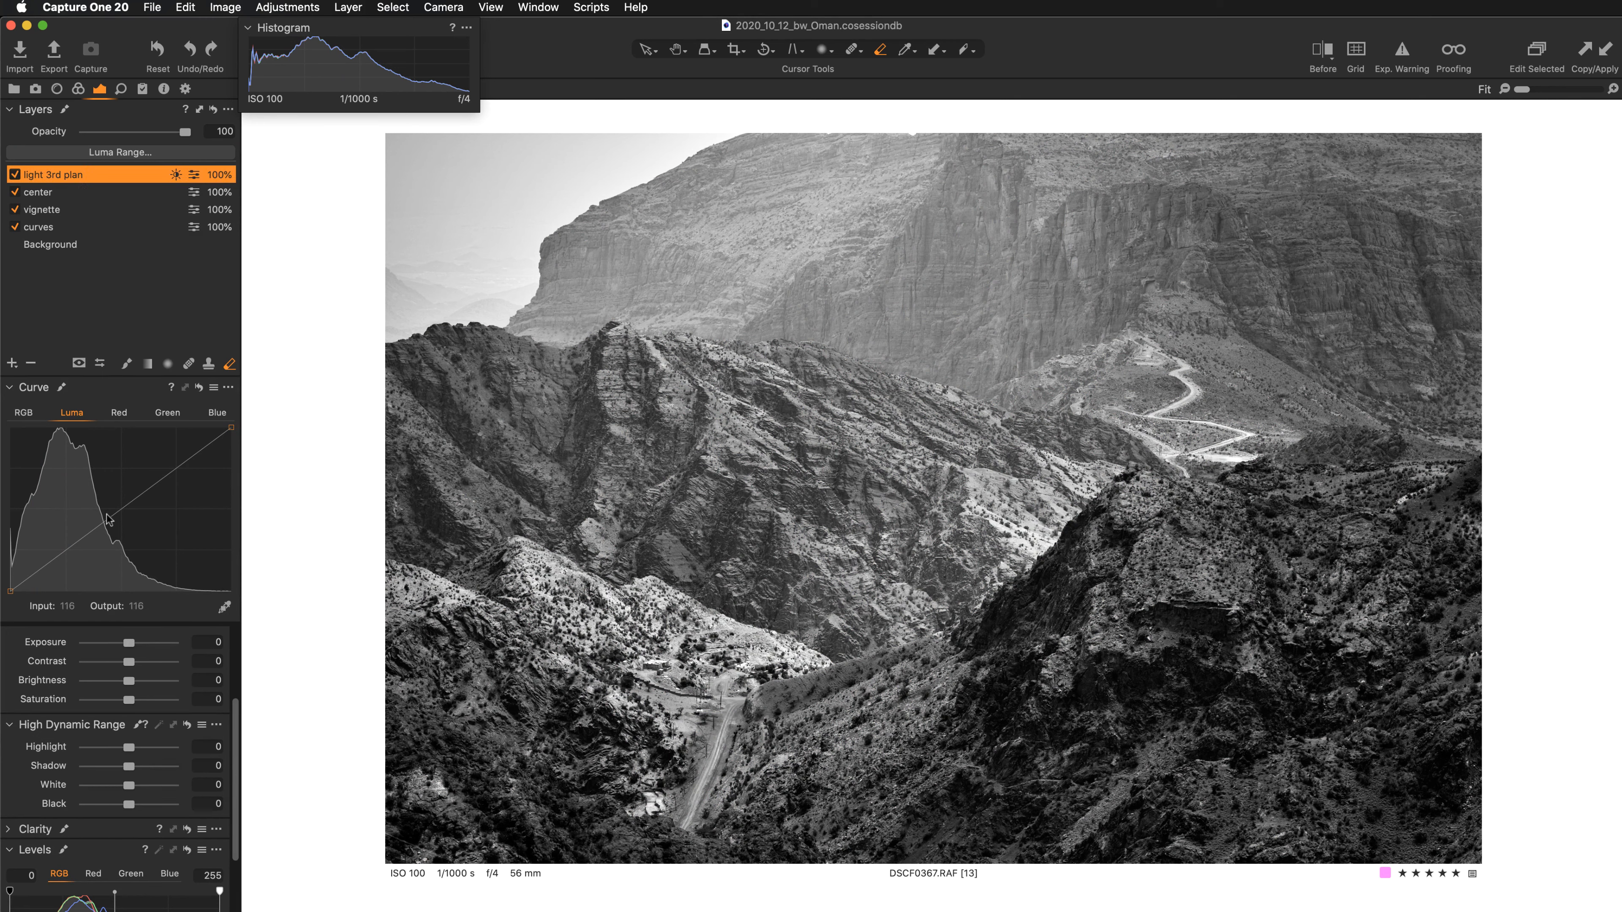
left_click_drag(102, 509, 90, 507)
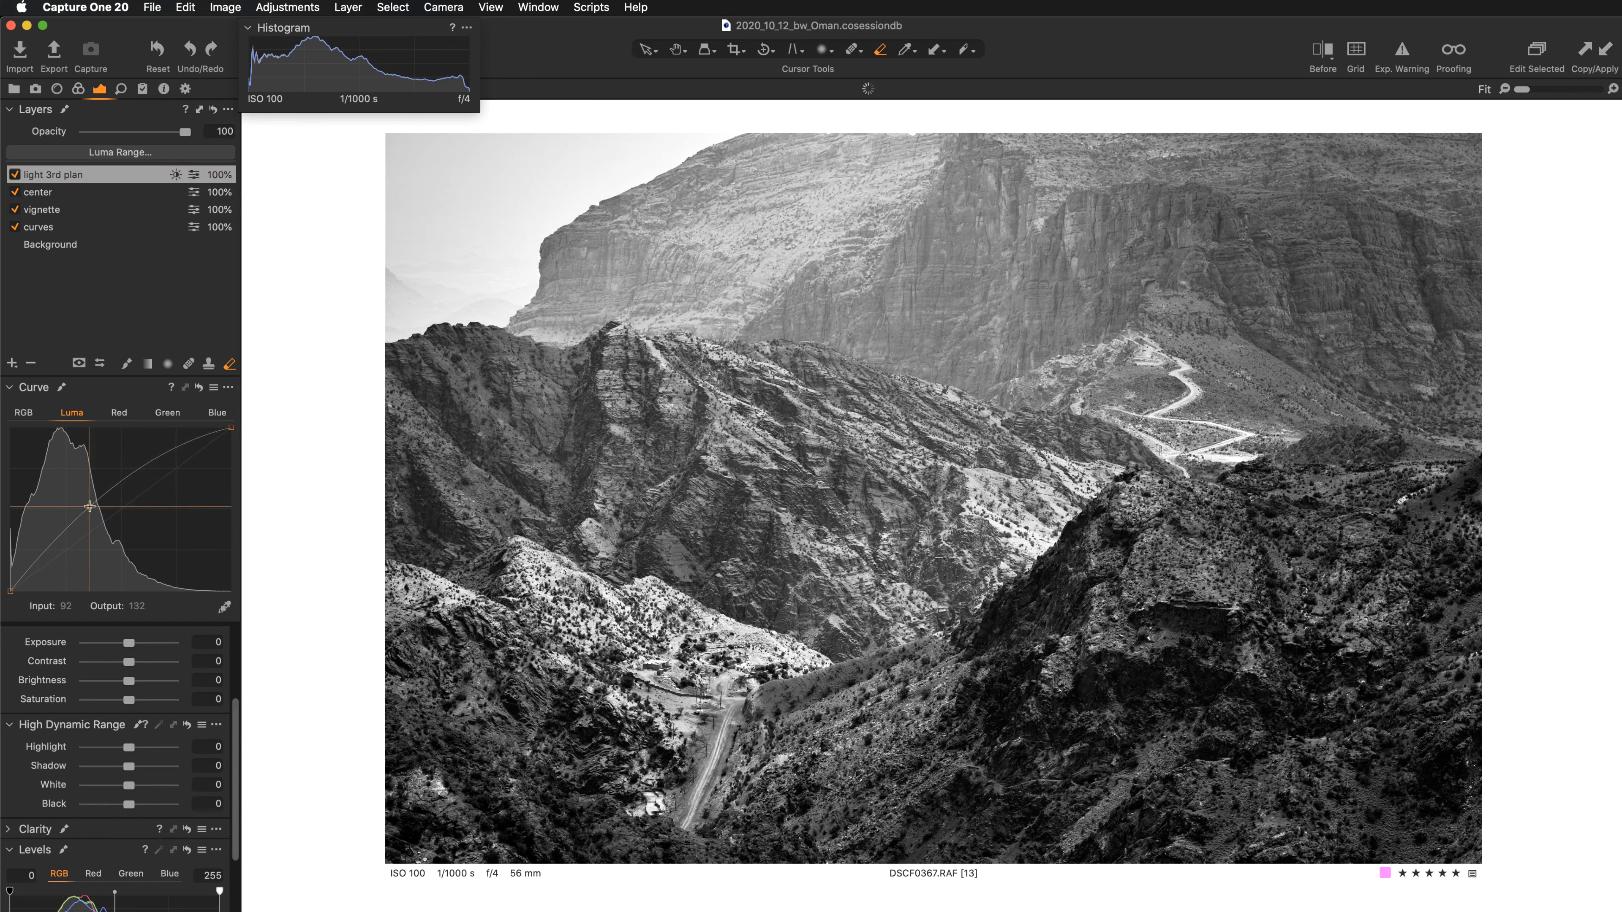
left_click(142, 467)
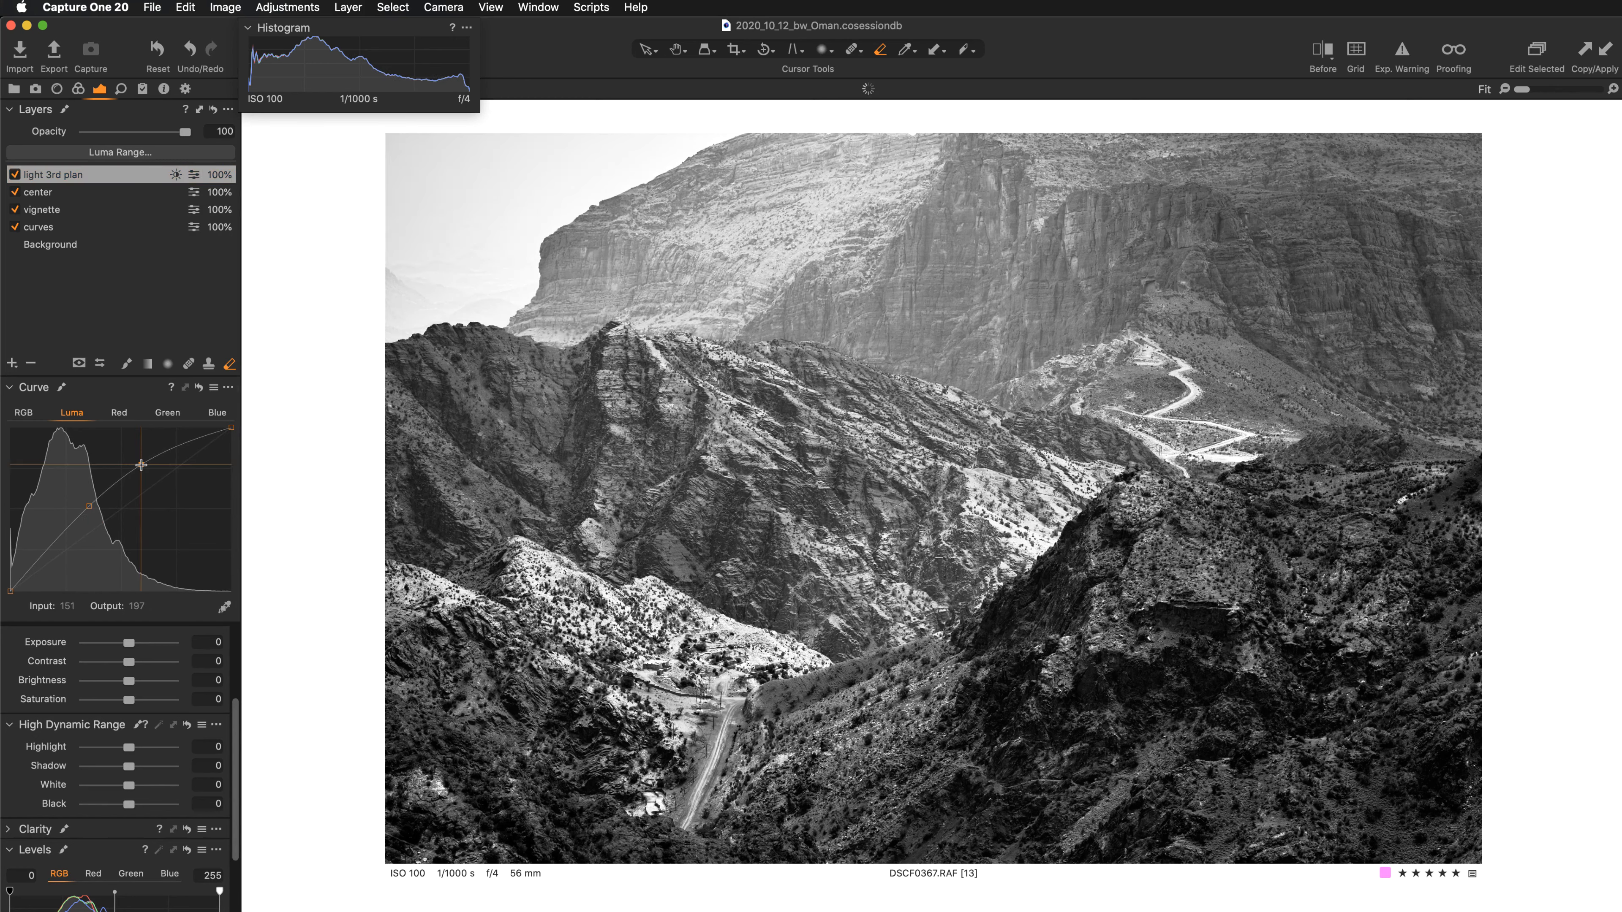
left_click_drag(142, 467, 144, 474)
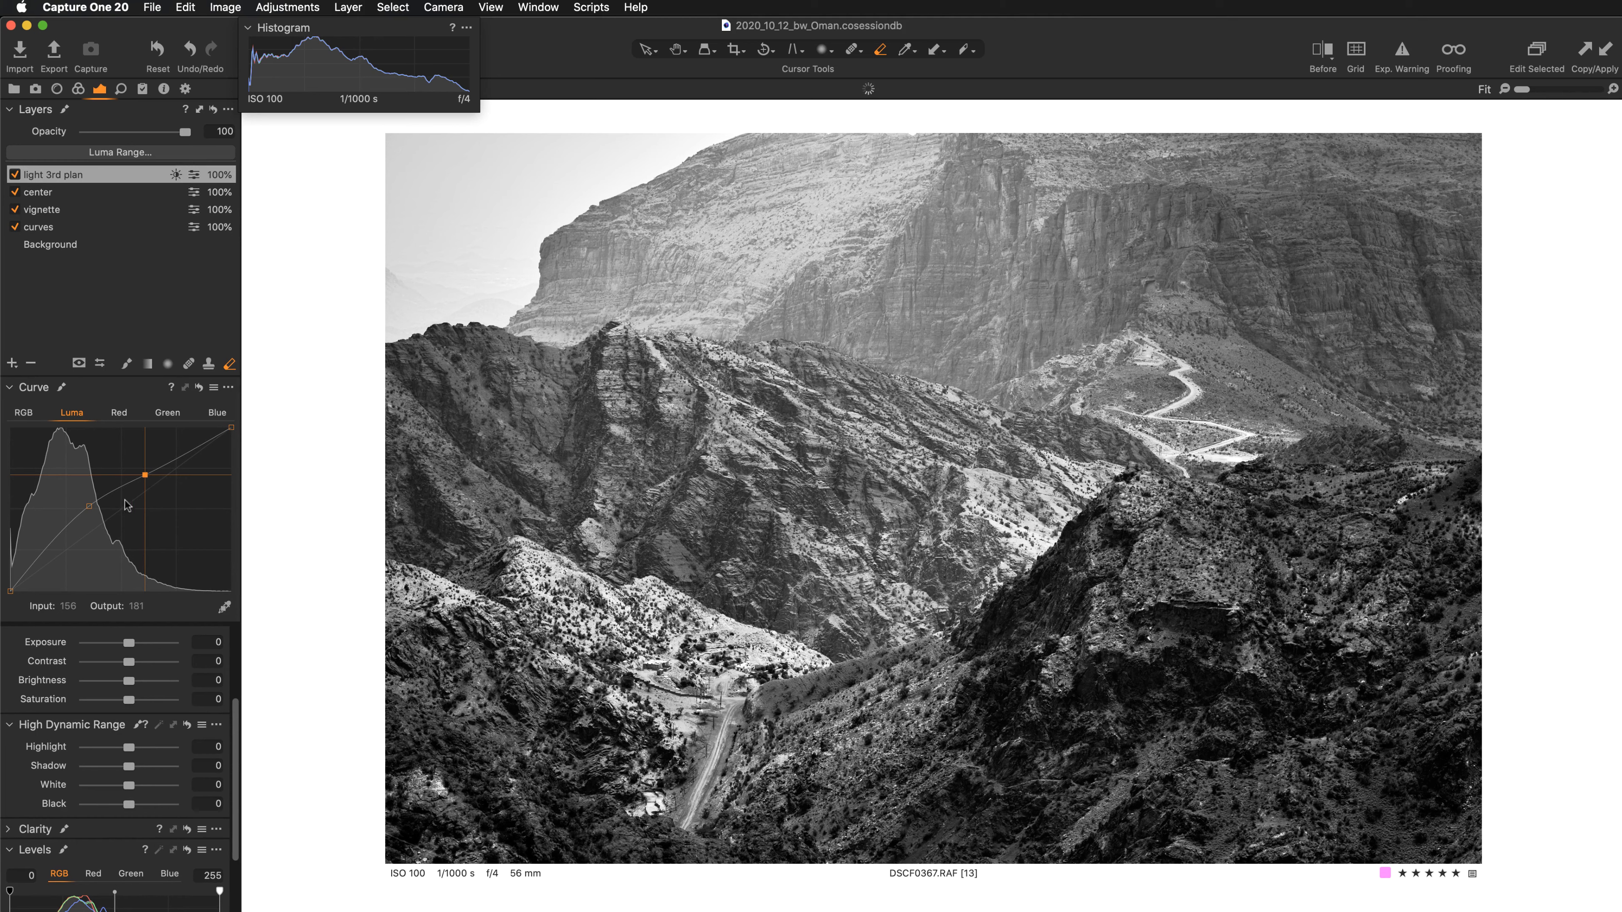
left_click(88, 509)
left_click_drag(86, 511, 86, 513)
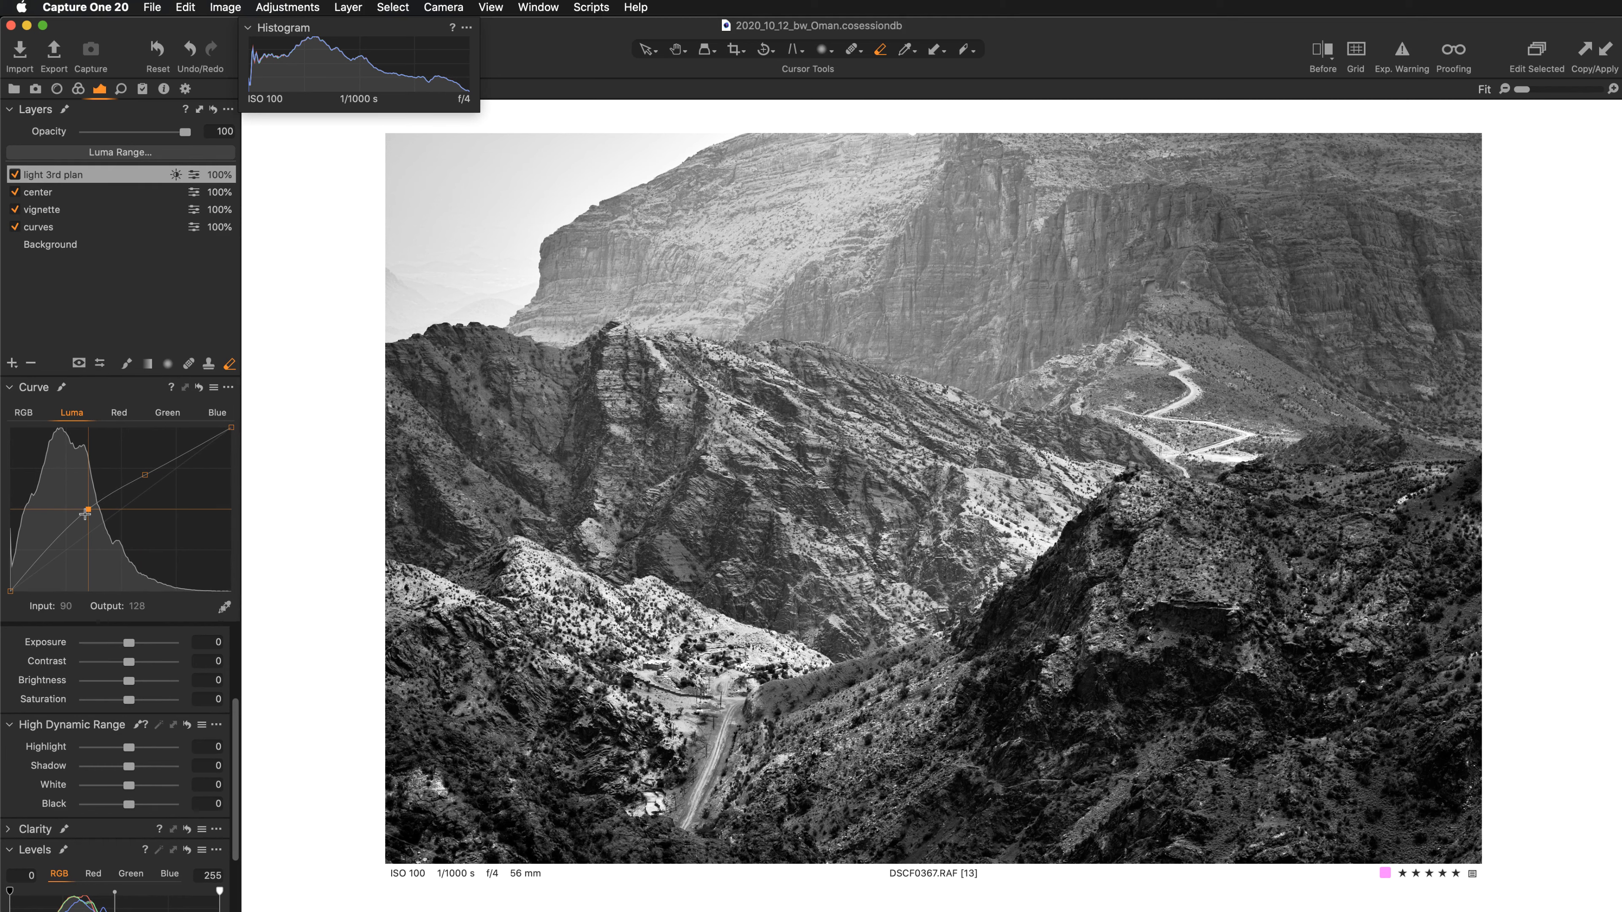
- Compare the image with the light 3rd plan layer off and on, both at full view and at 67% over the valley
left_click(16, 175)
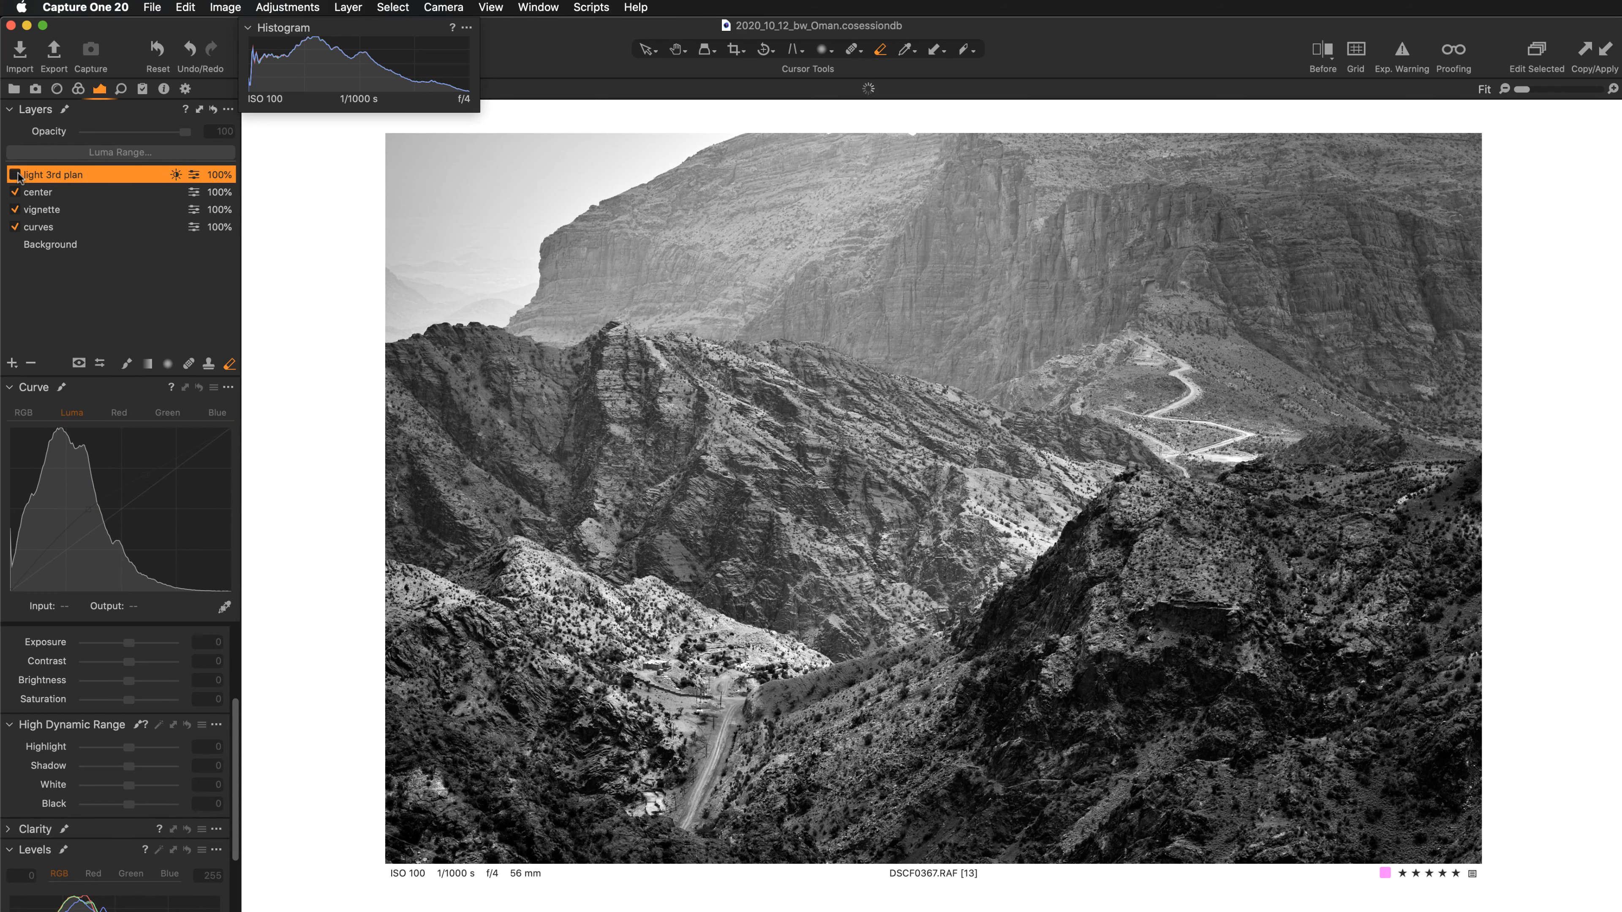
left_click(15, 175)
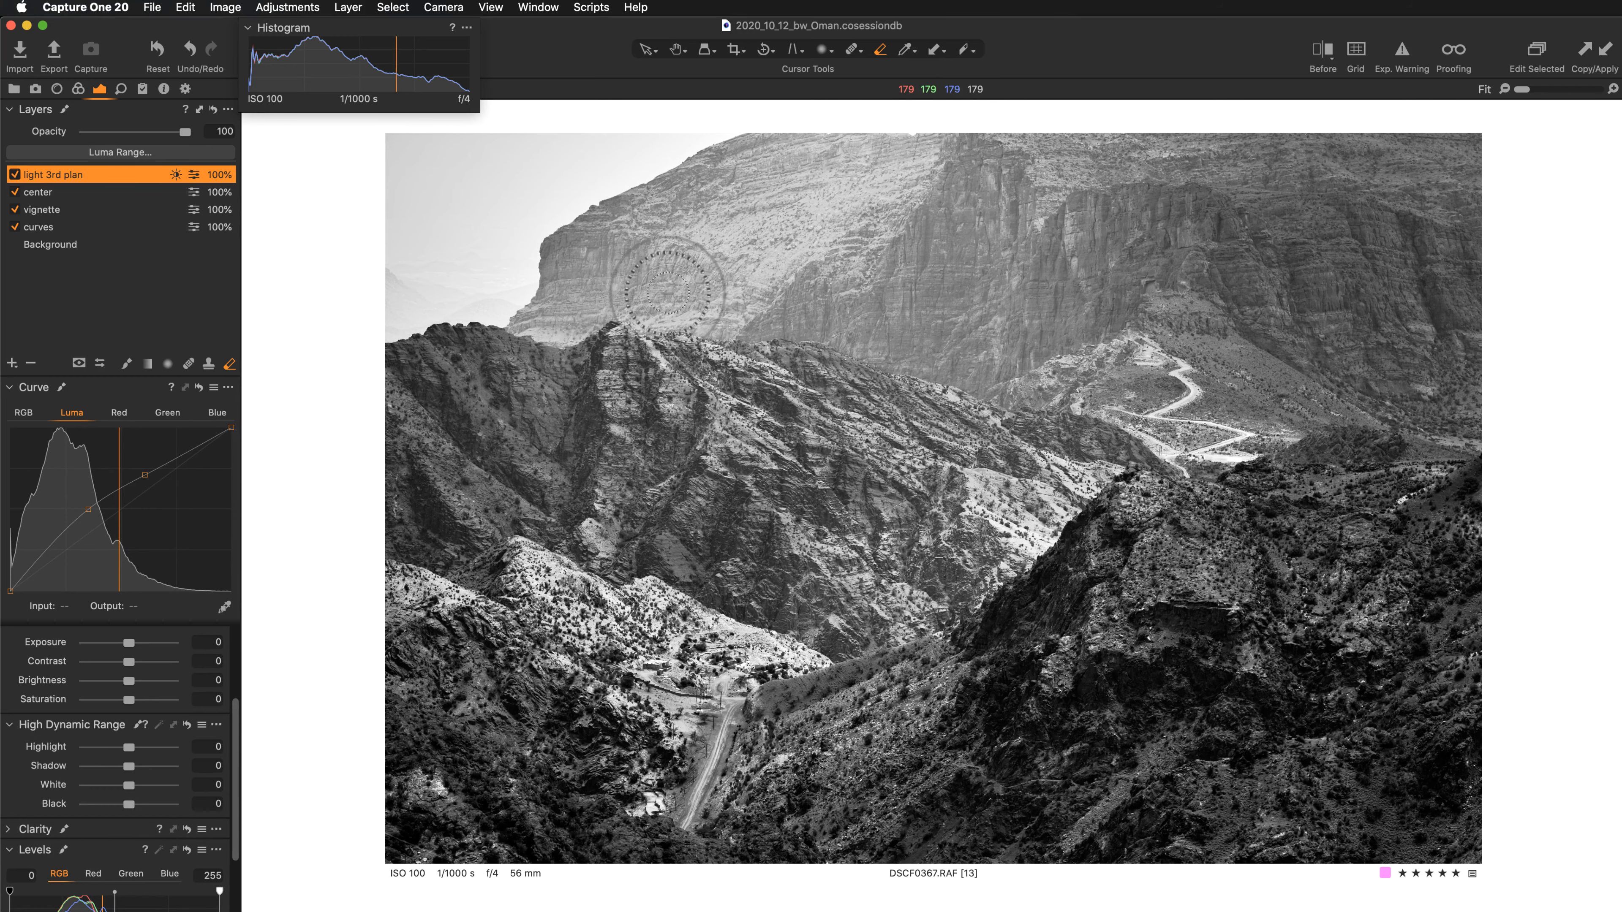
scroll(744, 478, "up", 2)
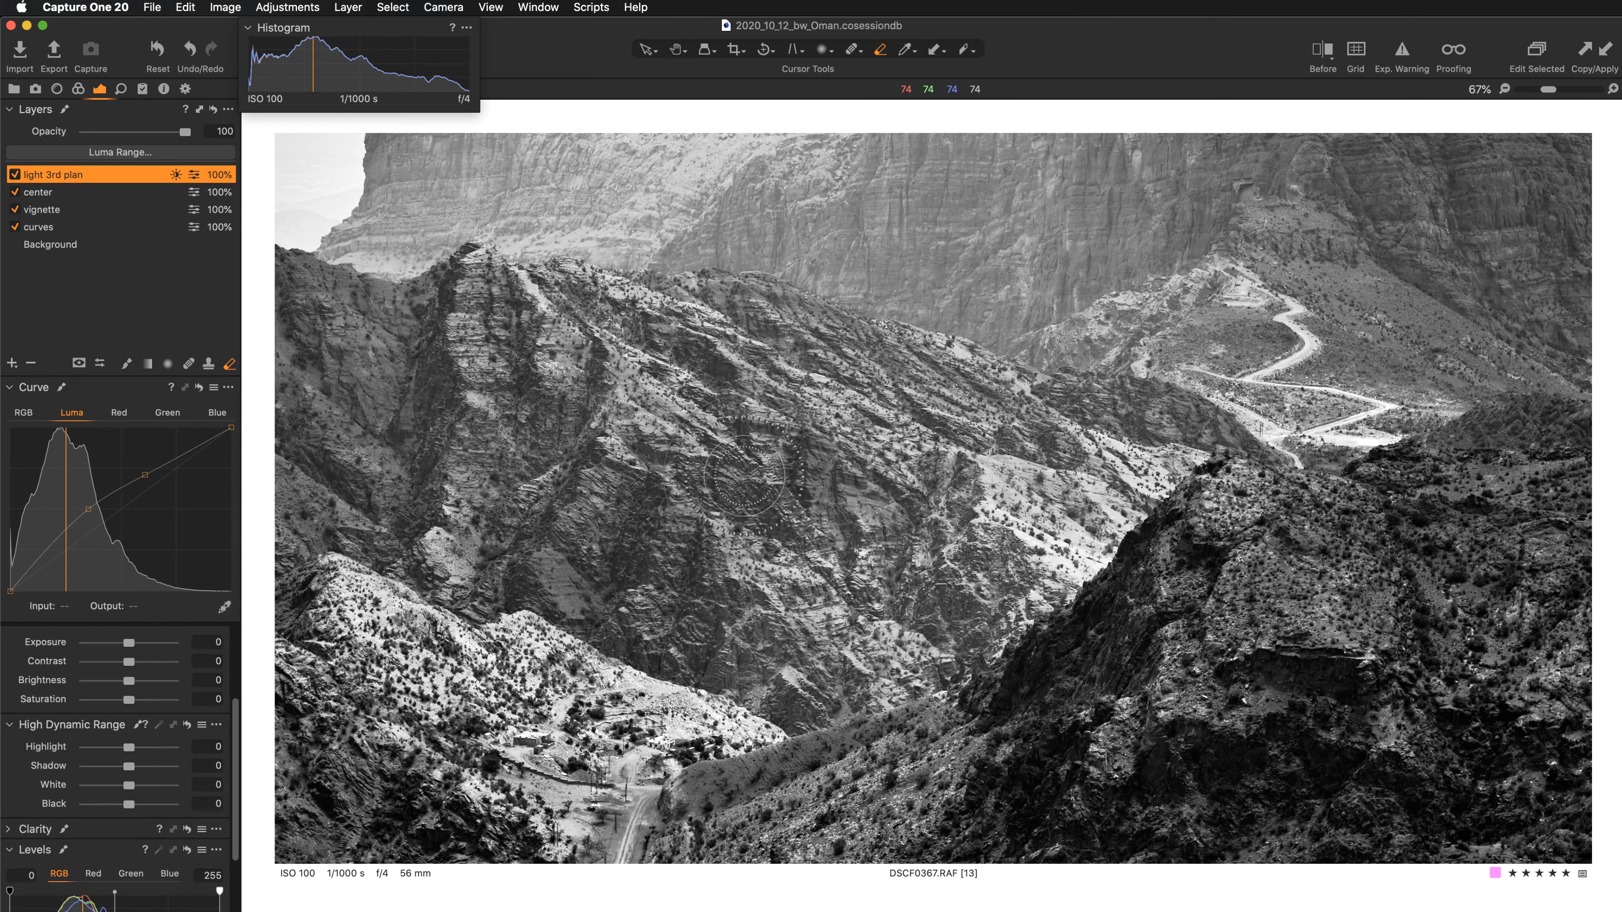
left_click(14, 175)
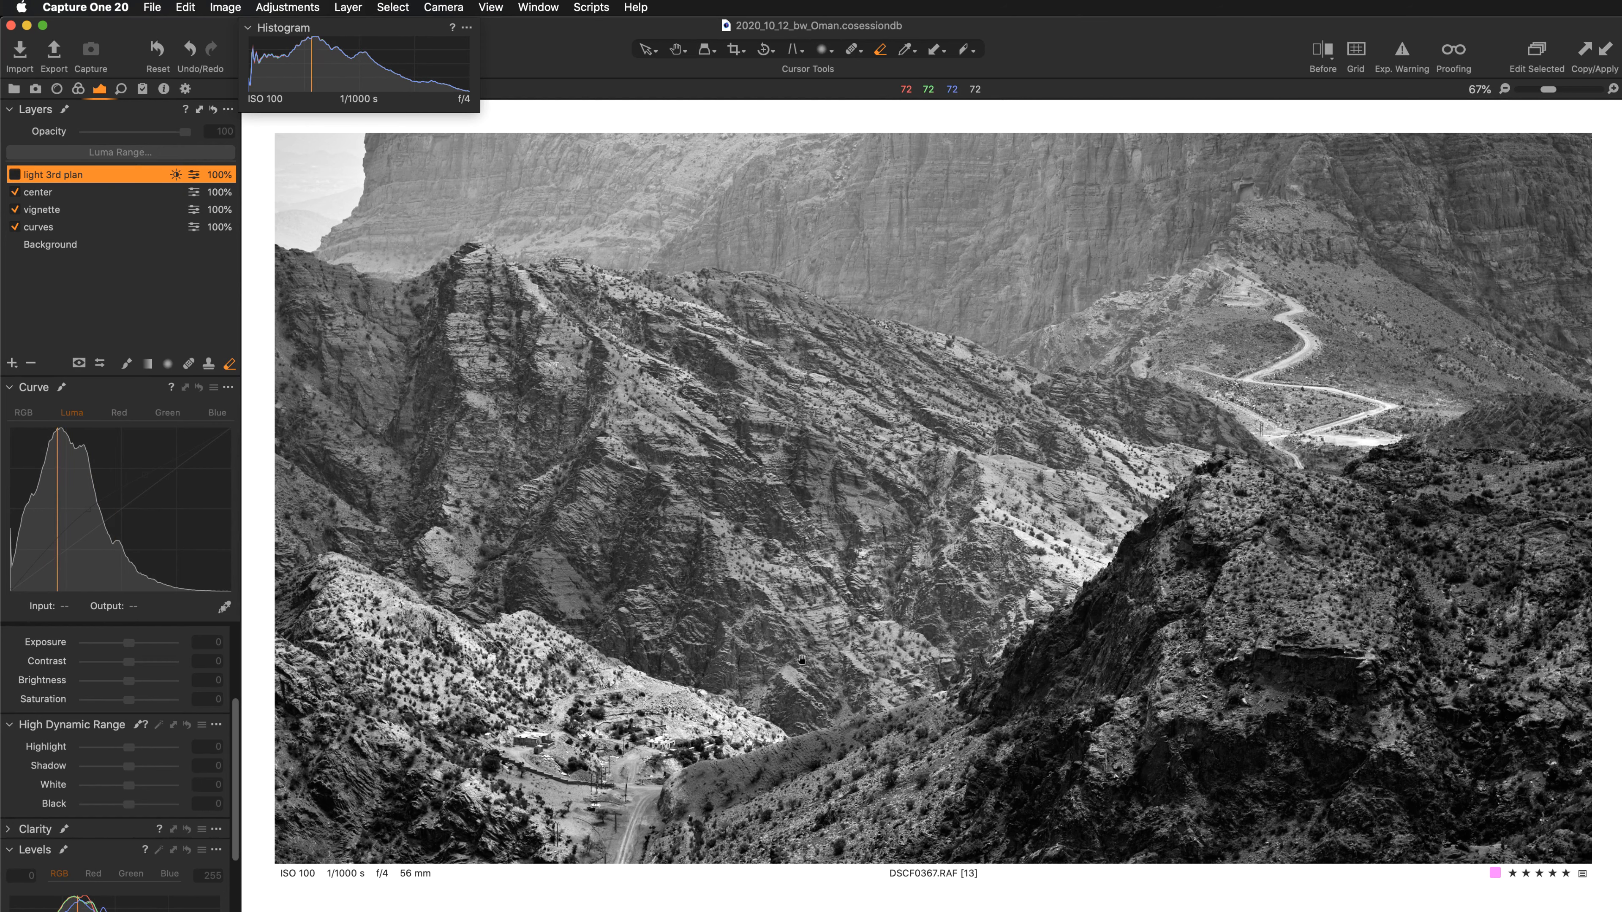
left_click_drag(792, 689, 874, 562)
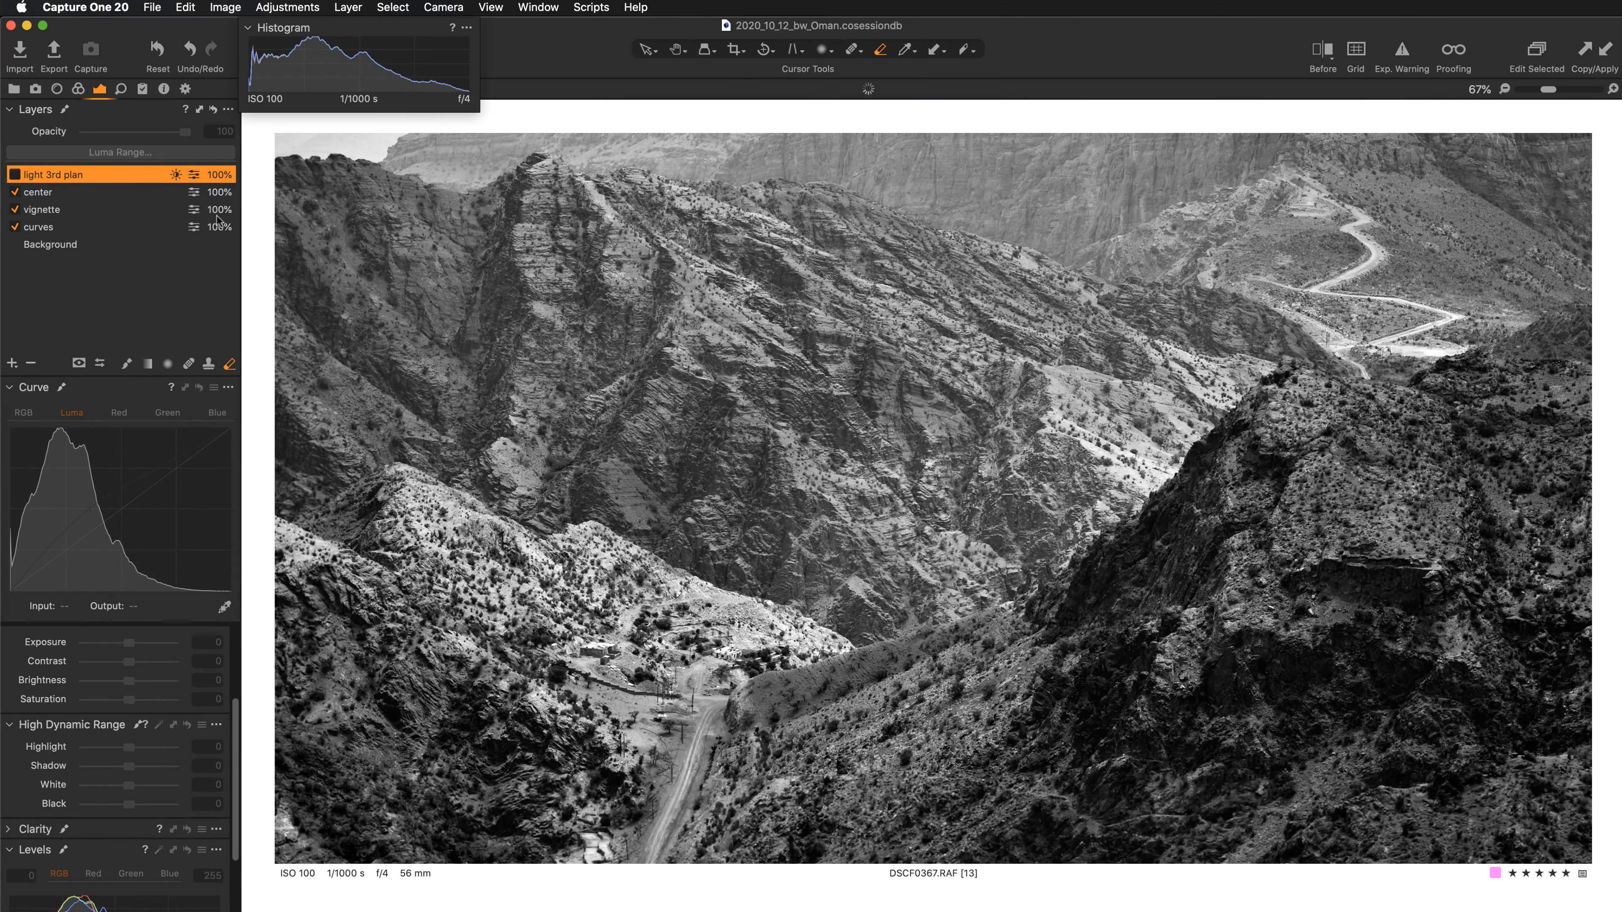
left_click(13, 175)
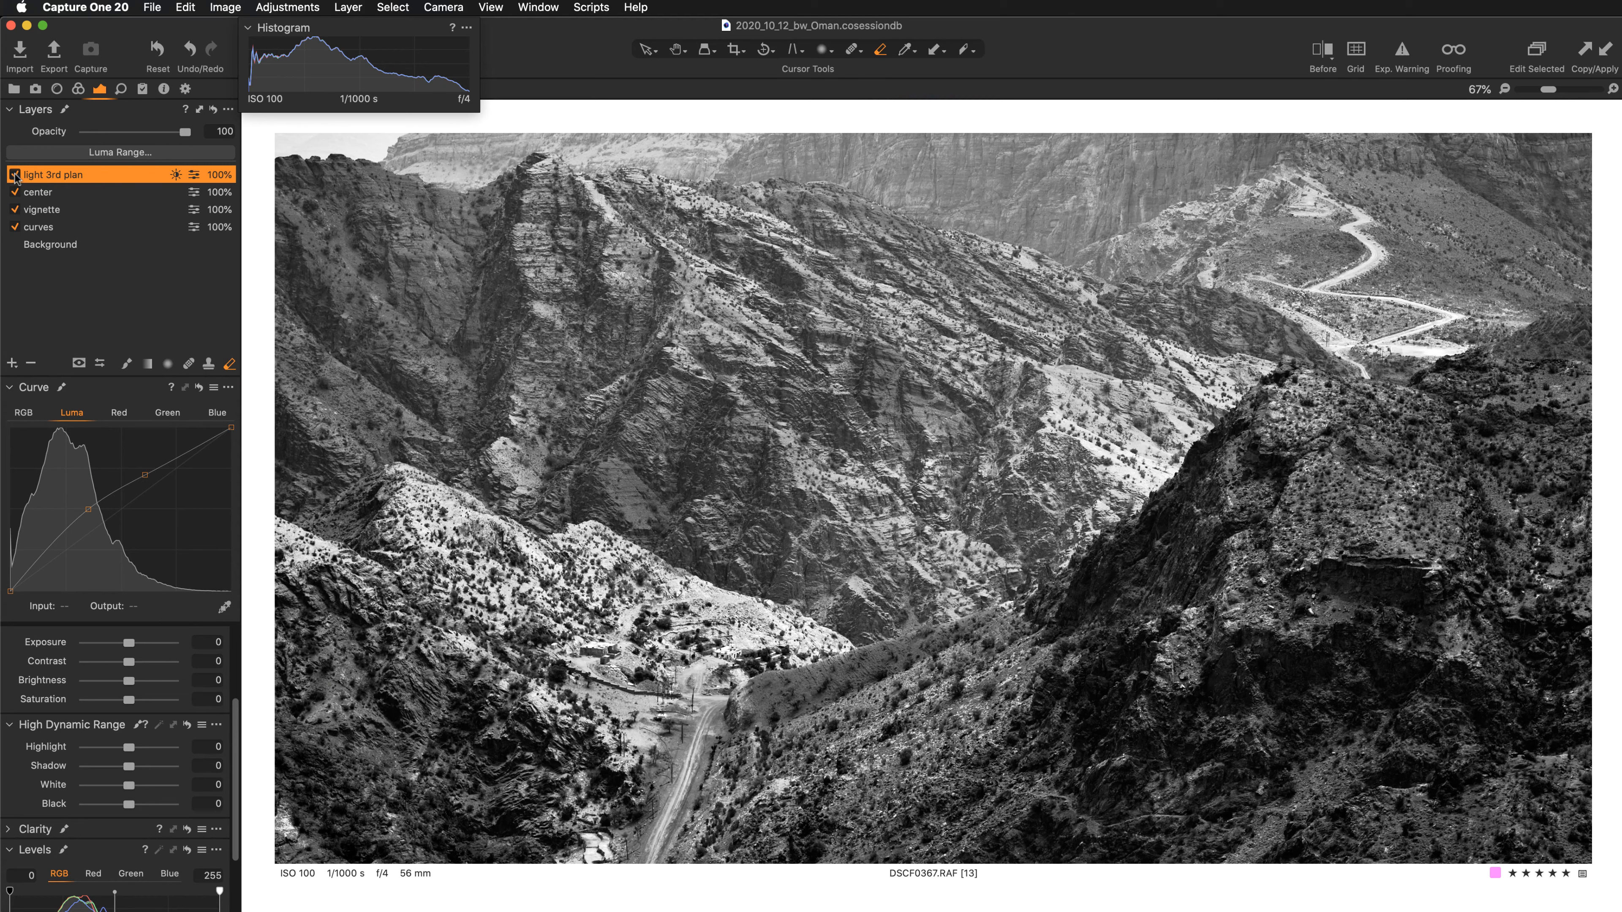
key("super+0")
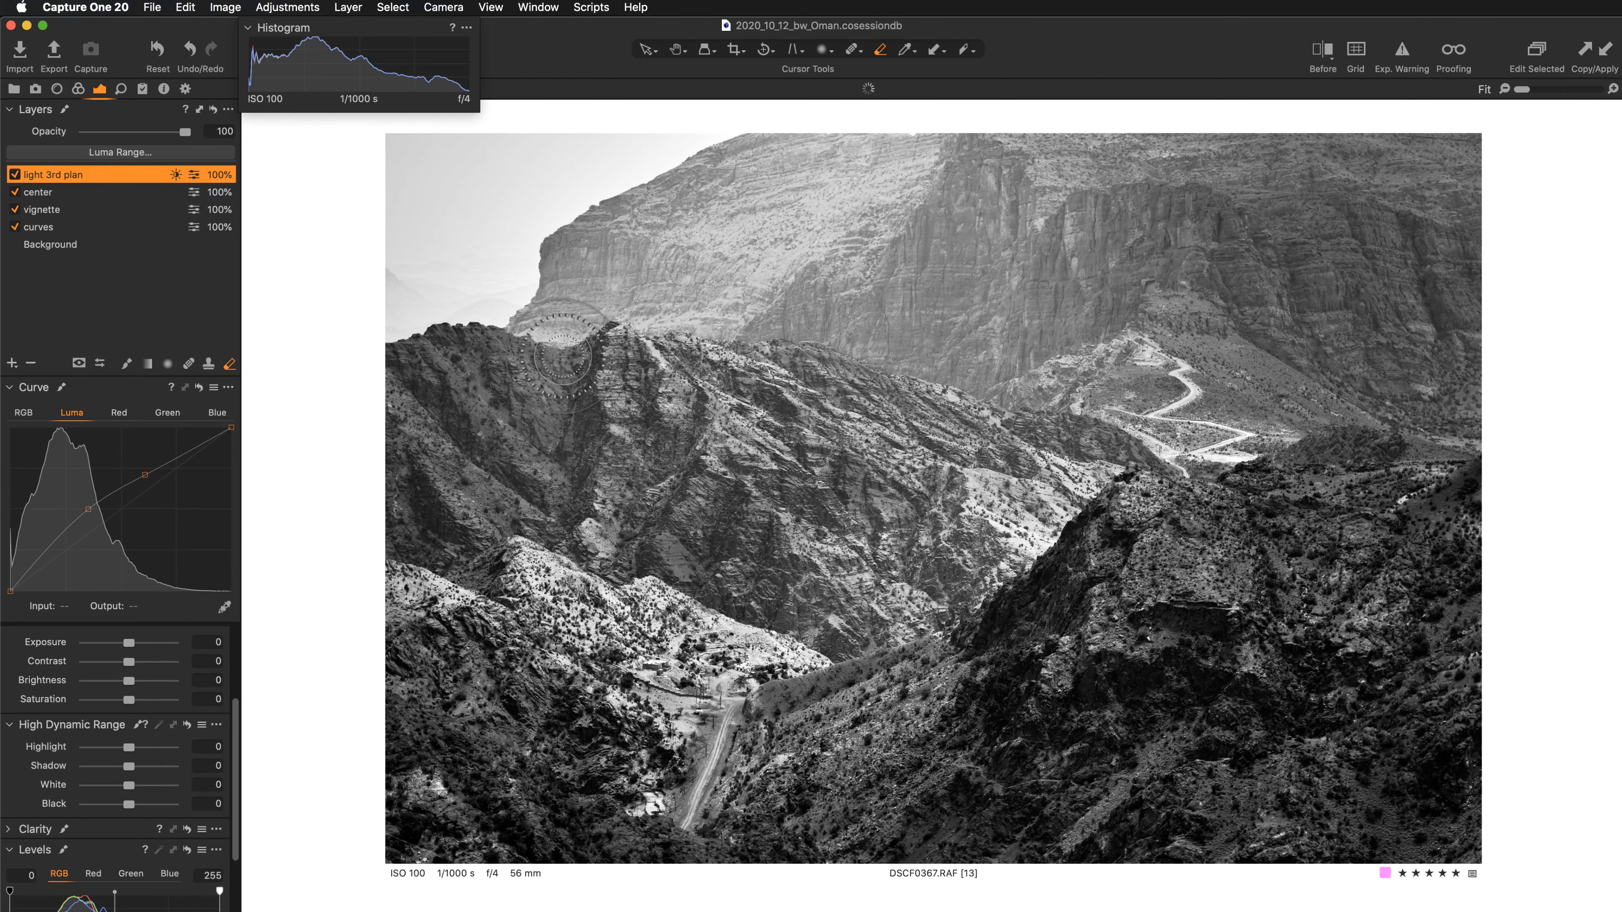
- Rasterize the light 3rd plan layer's mask, display the mask overlay and enlarge the eraser to a size of about 791
right_click(117, 174)
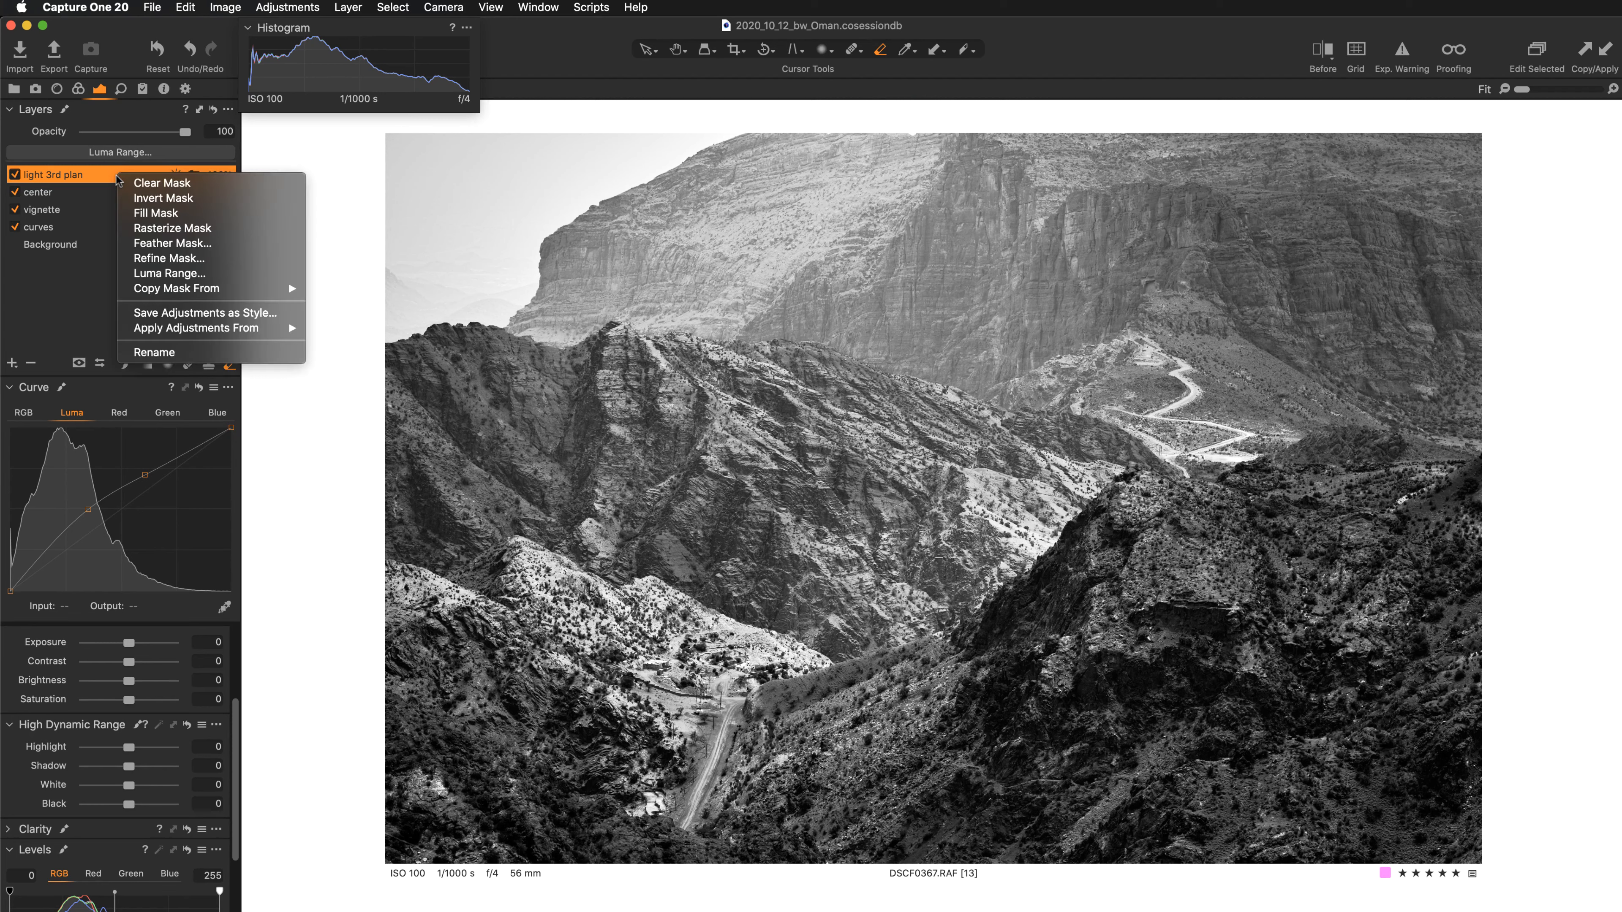
left_click(165, 229)
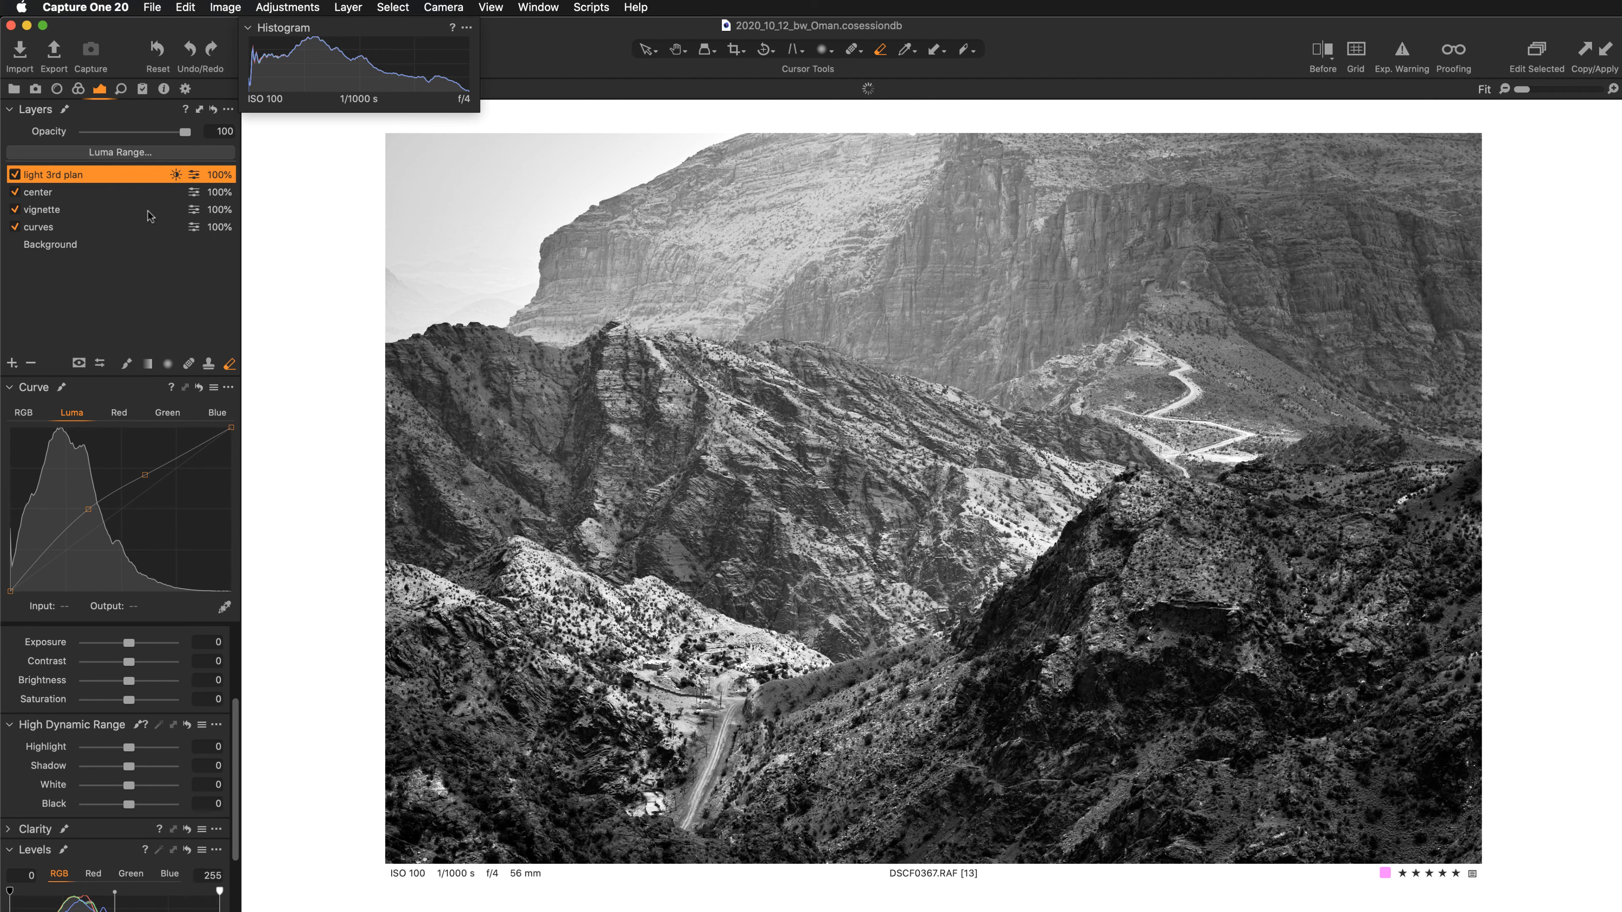
key("m")
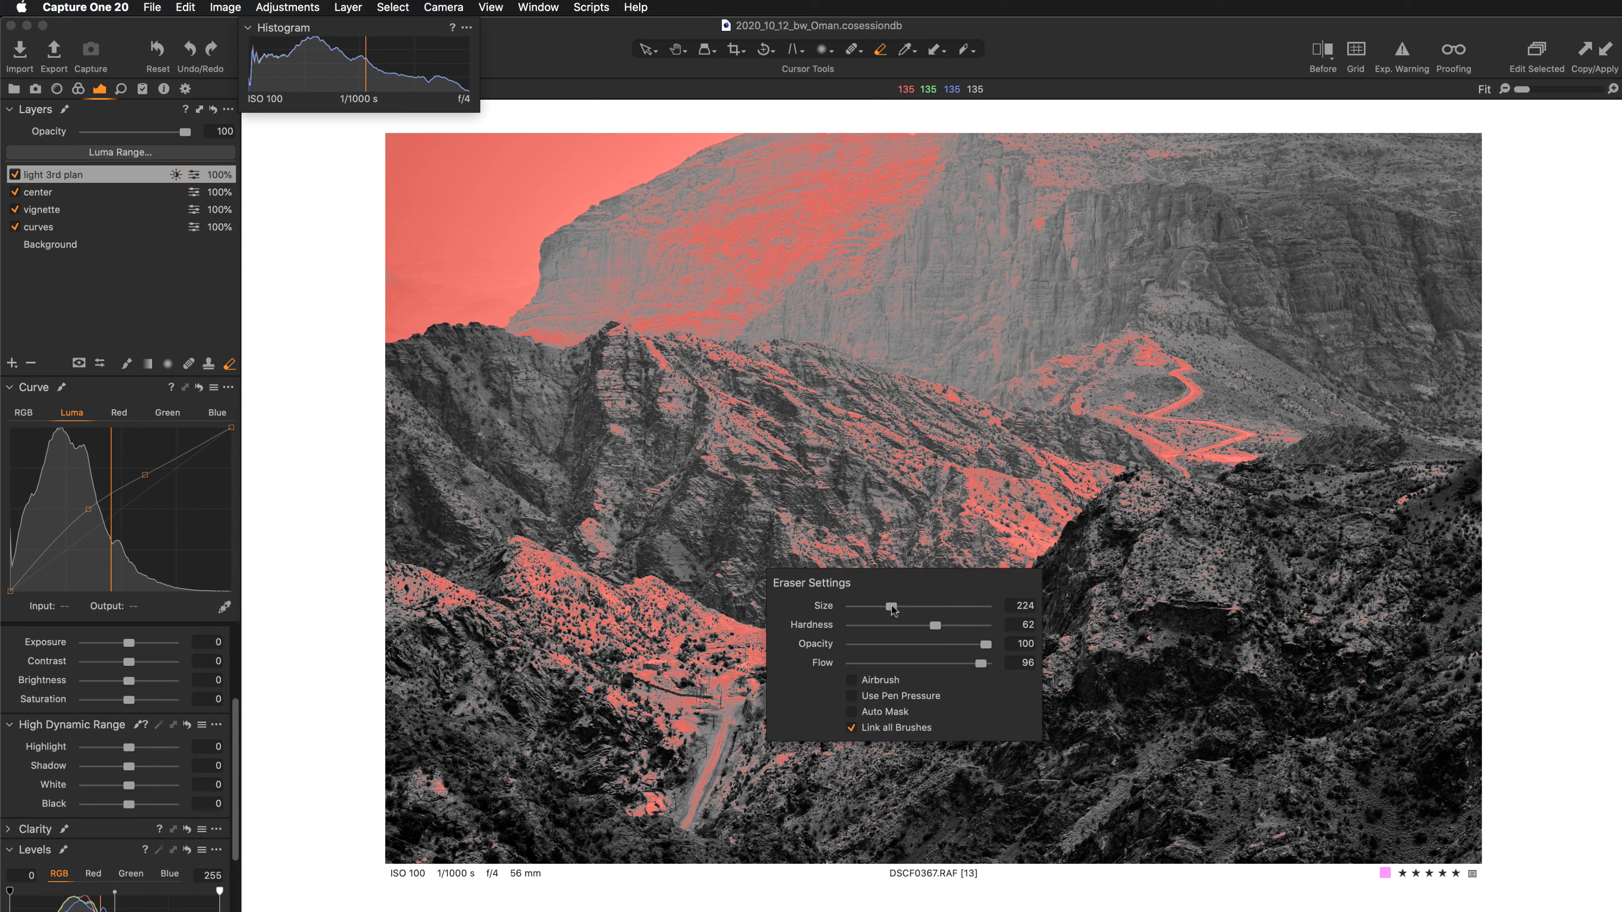
right_click(892, 605)
left_click_drag(892, 604, 910, 606)
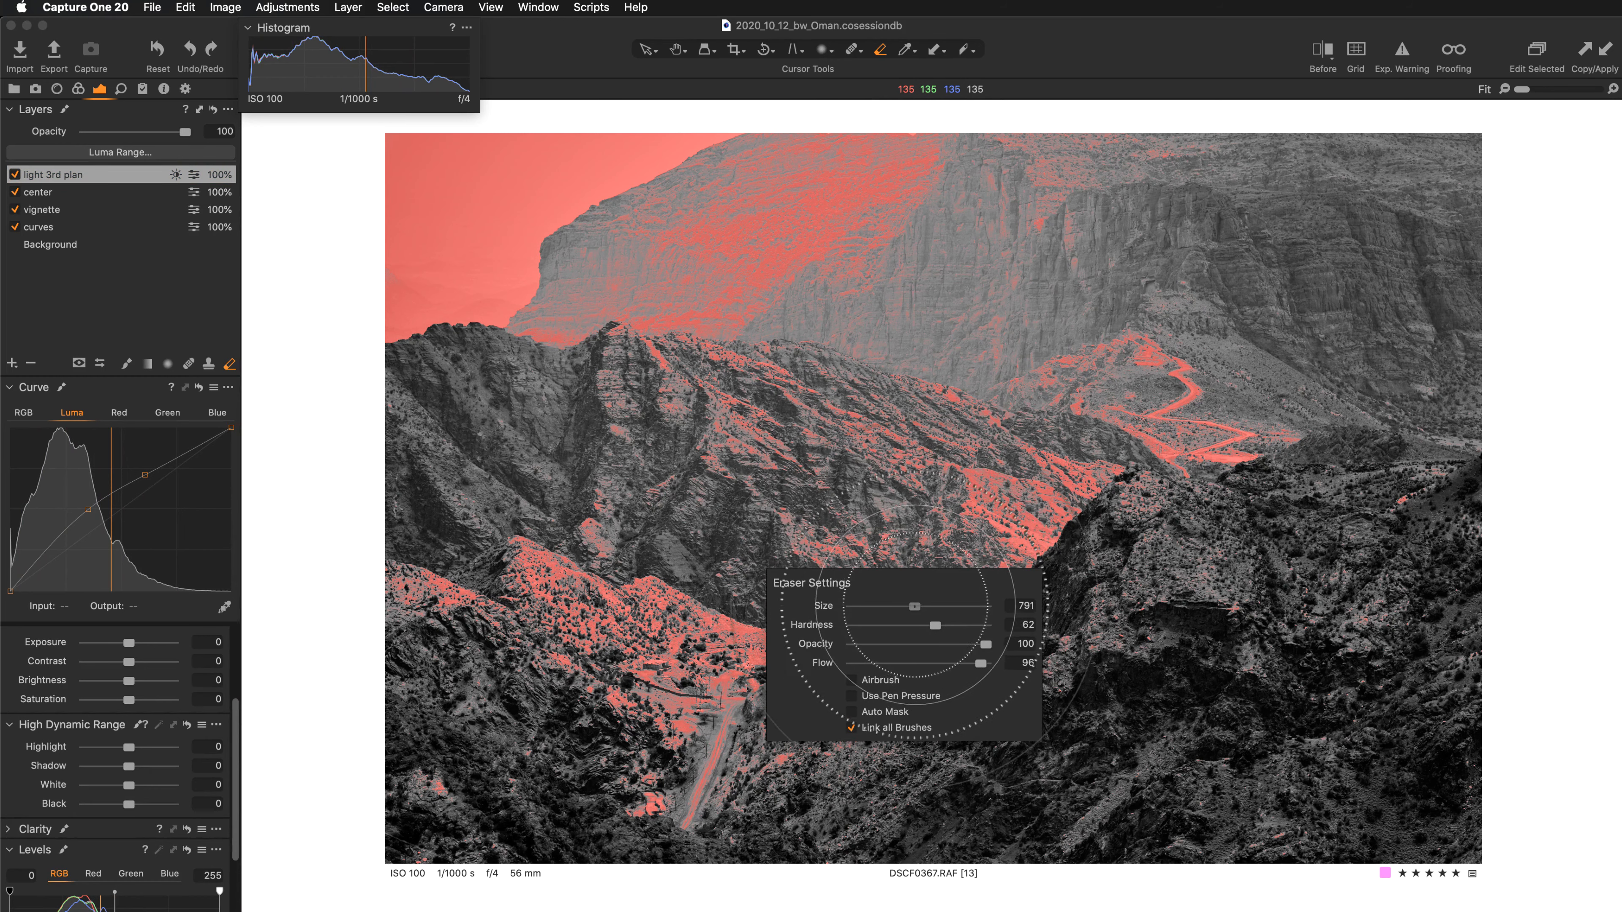
- Erase the light 3rd plan mask over the middle ridges, valley, winding road and dark foreground slope, keeping it on the sky and far mountain
mouse_move(568, 641)
left_mouse_down()
mouse_move(433, 624)
mouse_move(418, 575)
mouse_move(628, 526)
mouse_move(485, 649)
mouse_move(444, 801)
mouse_move(690, 818)
mouse_move(726, 756)
mouse_move(659, 557)
mouse_move(817, 660)
mouse_move(669, 783)
mouse_move(597, 751)
mouse_move(853, 772)
mouse_move(977, 670)
mouse_move(797, 546)
mouse_move(833, 562)
mouse_move(705, 445)
mouse_move(633, 434)
mouse_move(659, 408)
mouse_move(838, 419)
mouse_move(941, 449)
mouse_move(1022, 531)
mouse_move(1027, 598)
mouse_move(961, 409)
mouse_move(945, 419)
mouse_move(977, 403)
mouse_move(1119, 424)
mouse_move(1153, 363)
mouse_move(1081, 373)
mouse_move(1155, 372)
mouse_move(1243, 414)
mouse_move(1255, 444)
mouse_move(1120, 465)
mouse_move(1181, 537)
mouse_move(1243, 495)
mouse_move(1237, 516)
mouse_move(1258, 451)
left_mouse_up()
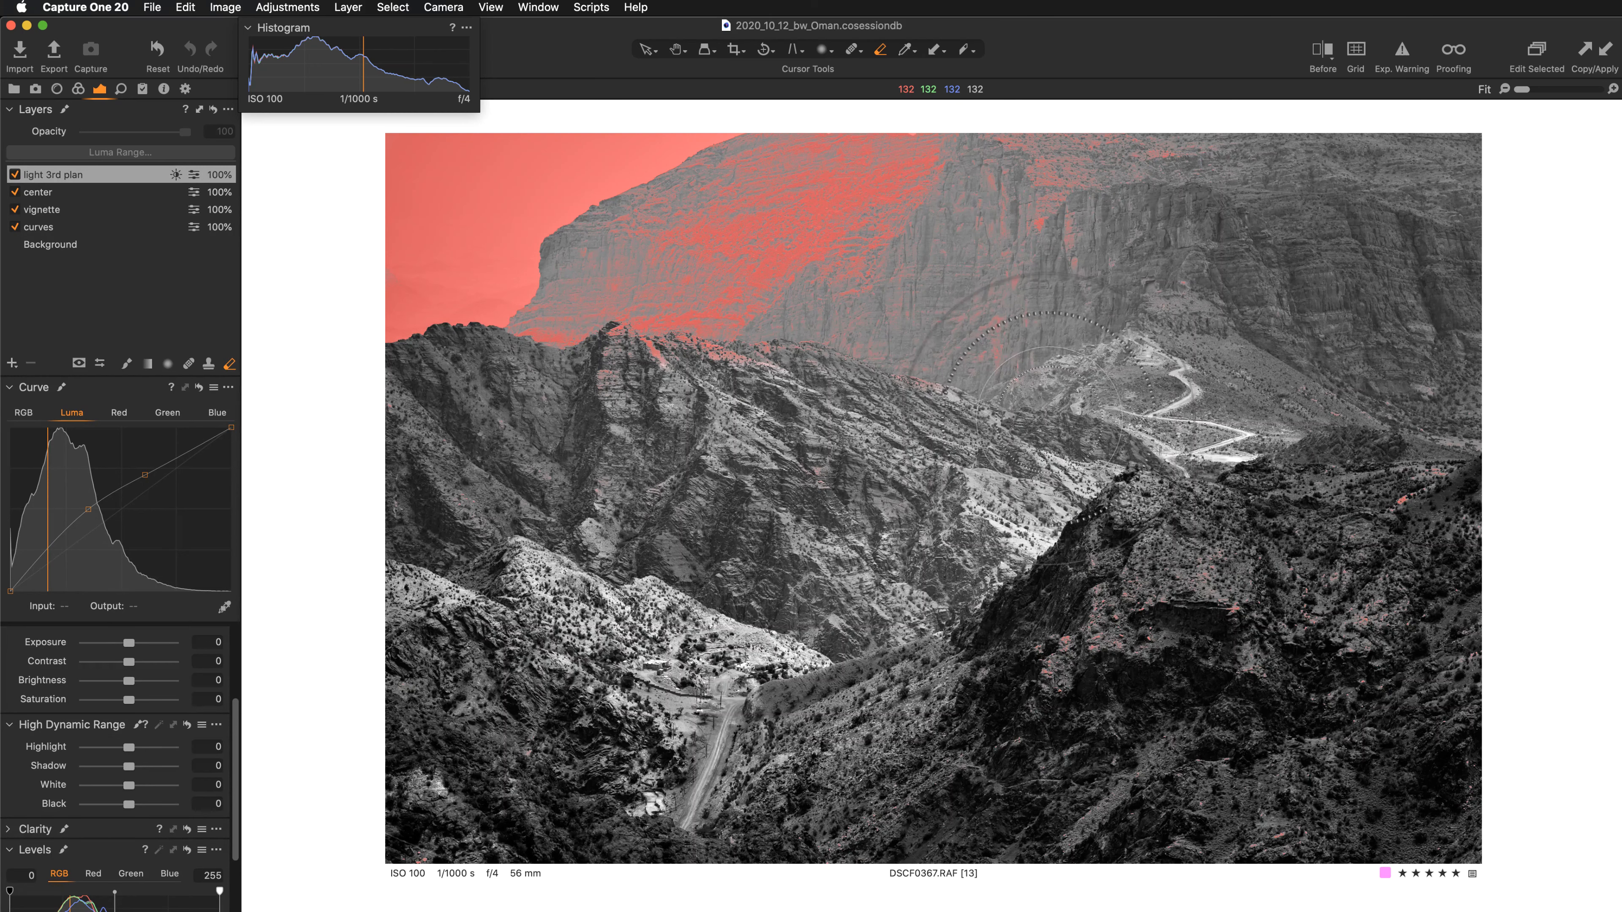
mouse_move(681, 402)
left_mouse_down()
mouse_move(672, 386)
mouse_move(723, 391)
mouse_move(709, 406)
left_mouse_up()
left_click_drag(604, 390, 597, 479)
left_click_drag(602, 594, 855, 645)
mouse_move(888, 658)
left_mouse_down()
mouse_move(986, 626)
mouse_move(1016, 604)
left_mouse_up()
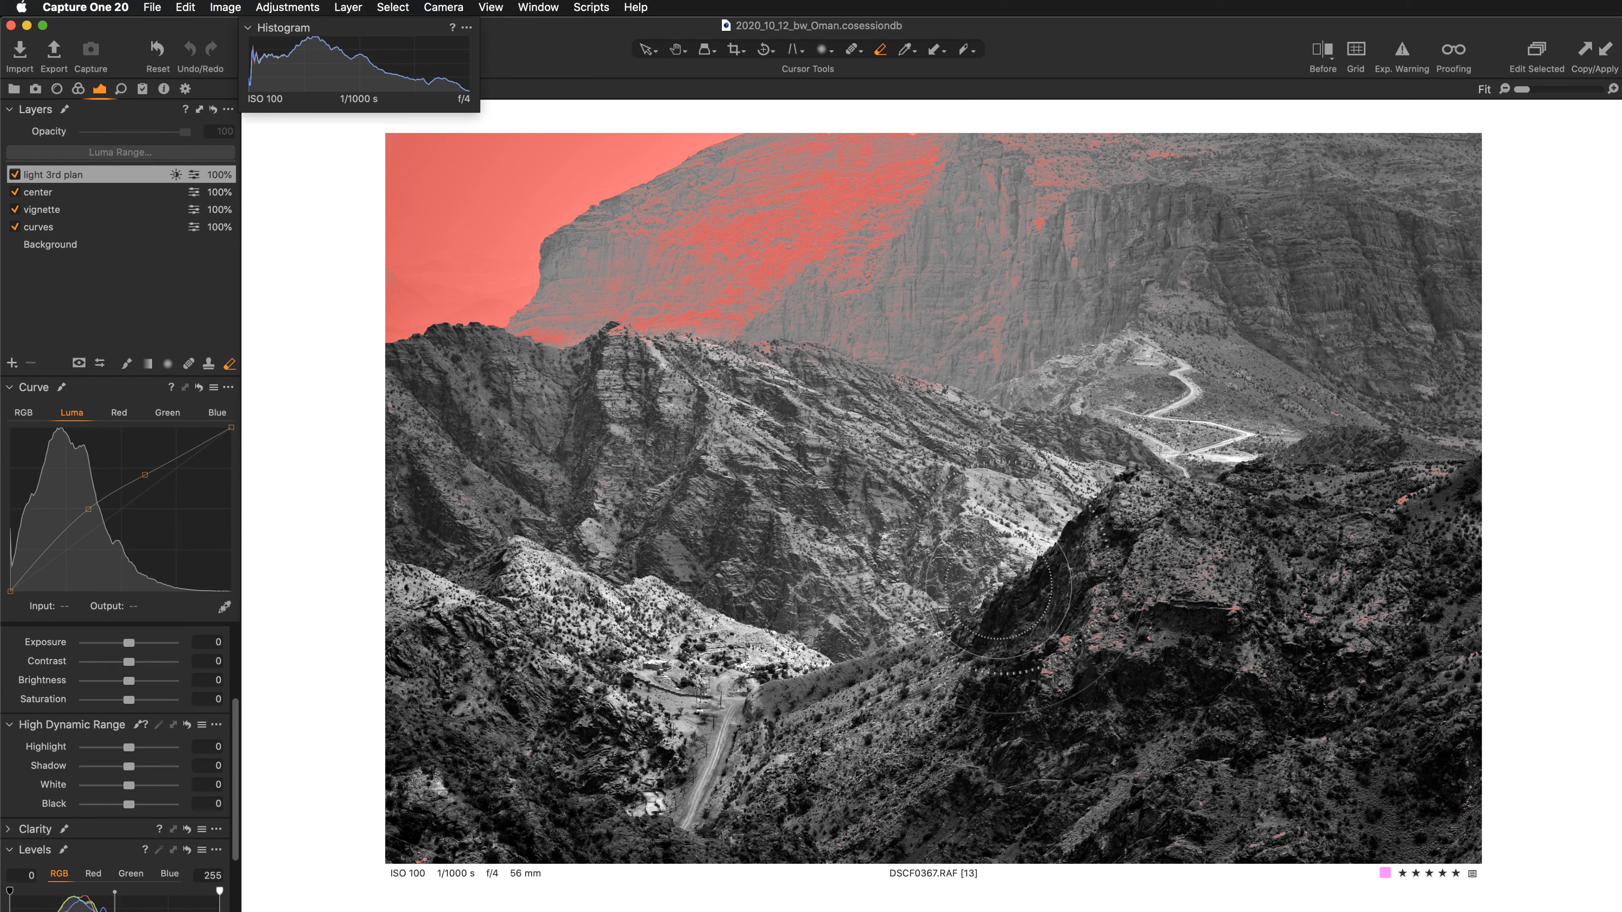
mouse_move(1056, 399)
left_mouse_down()
mouse_move(1162, 332)
mouse_move(1146, 341)
left_mouse_up()
mouse_move(1191, 556)
left_mouse_down()
mouse_move(1035, 693)
mouse_move(1082, 695)
mouse_move(1210, 624)
mouse_move(1260, 535)
mouse_move(1360, 481)
mouse_move(1401, 554)
mouse_move(1417, 492)
mouse_move(1422, 538)
mouse_move(1375, 604)
mouse_move(1334, 631)
mouse_move(1256, 638)
mouse_move(1133, 700)
left_mouse_up()
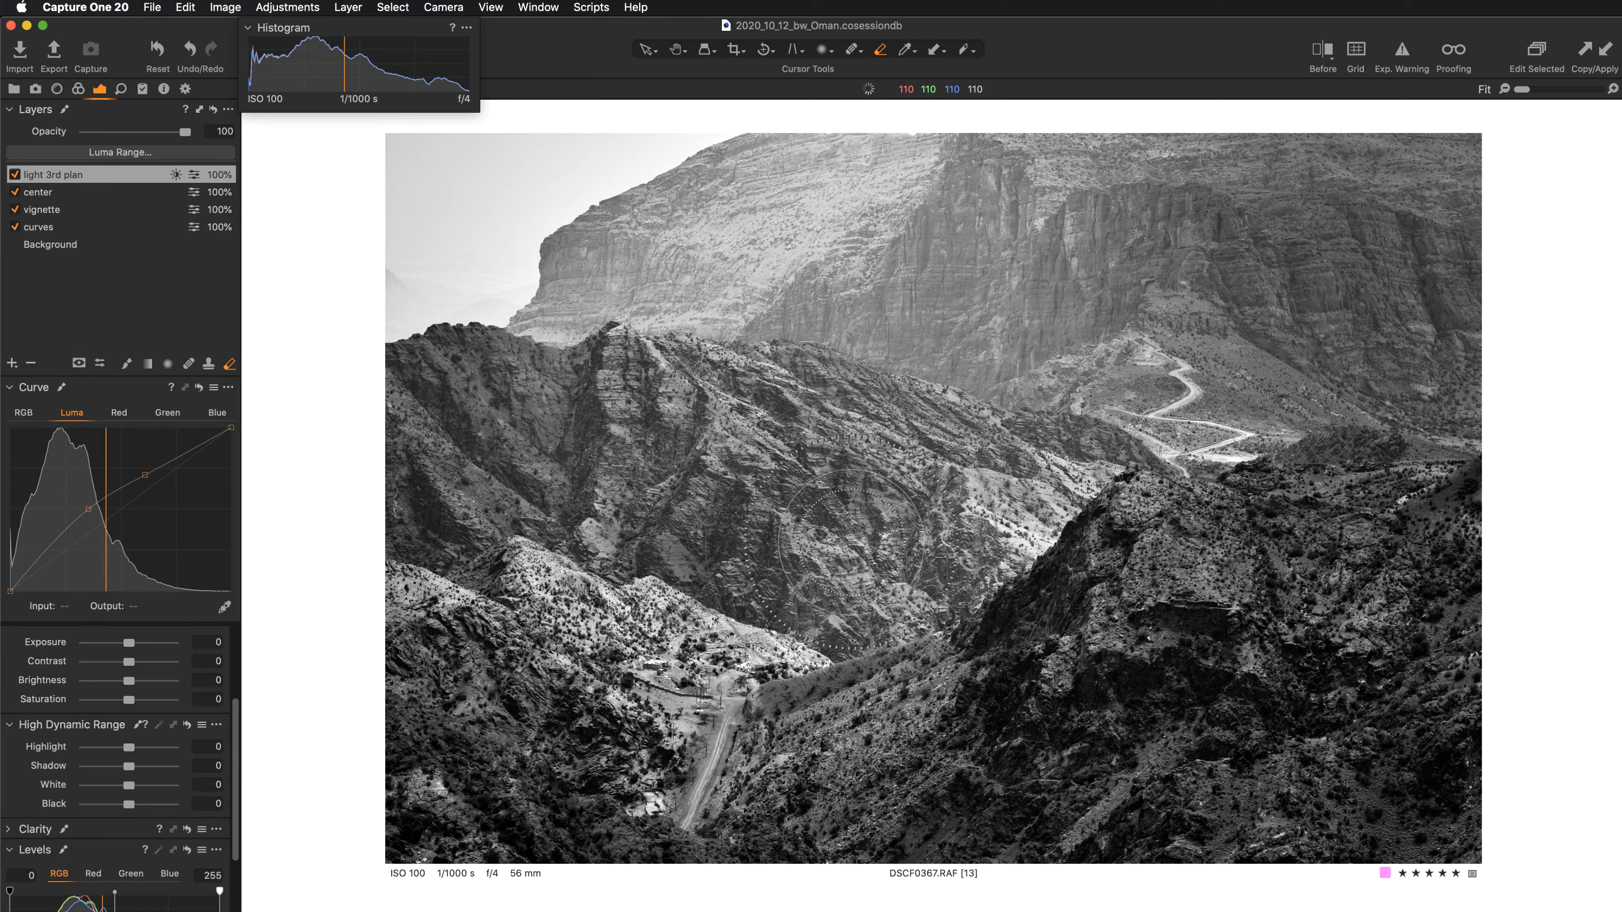
- Compare the image with the light 3rd plan layer off and on, and check the Background layer's Black & White color sensitivity settings
left_click(14, 175)
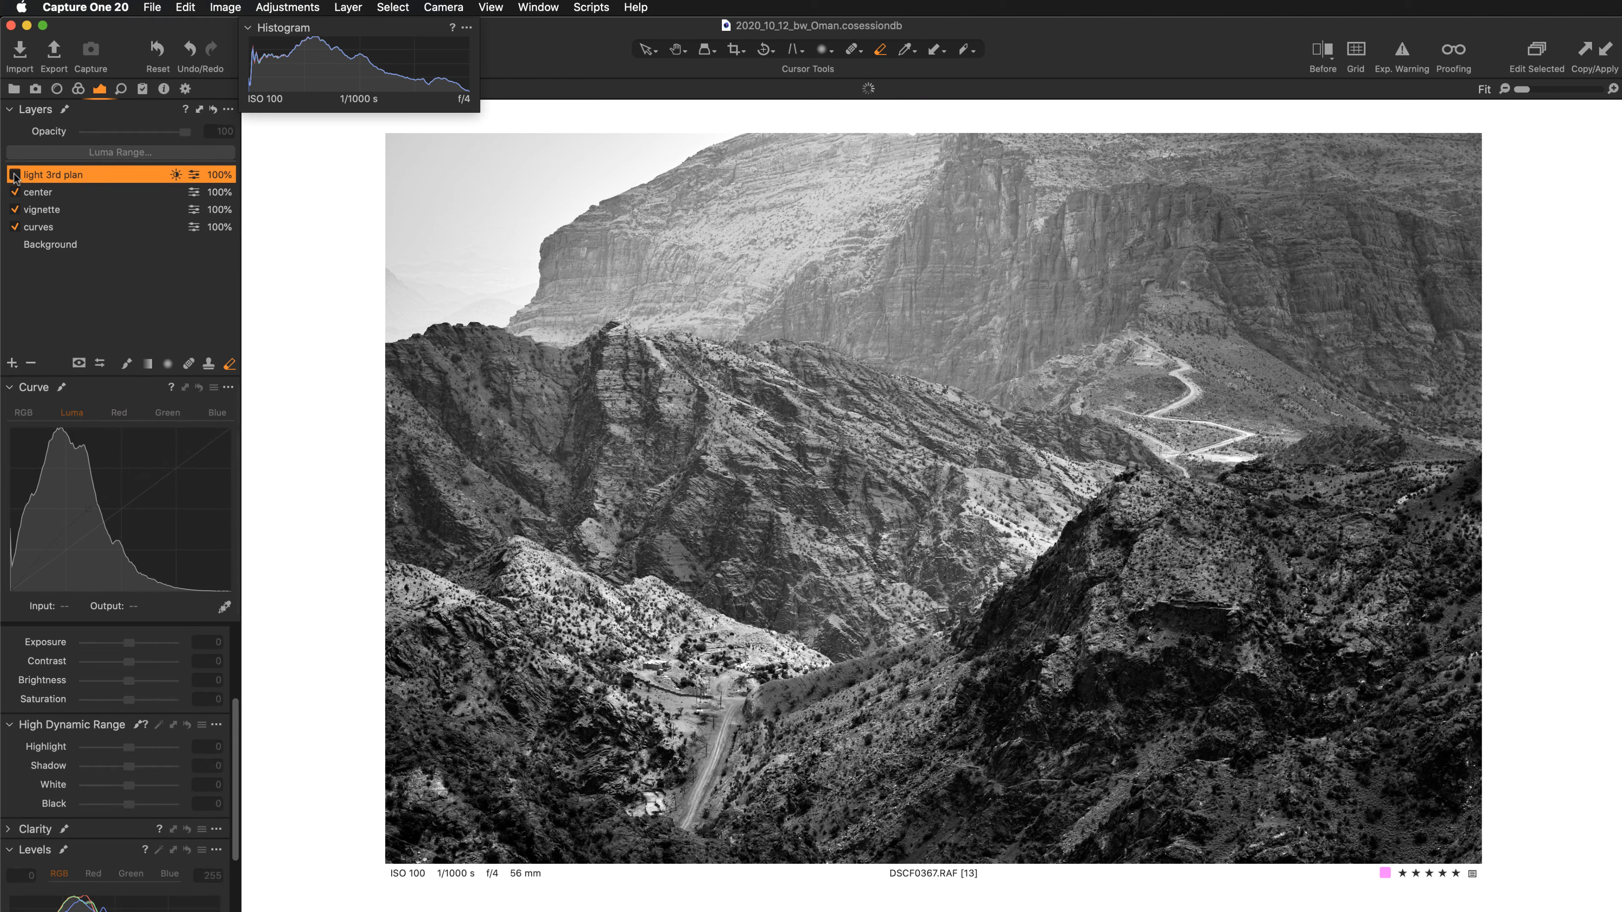
left_click(14, 175)
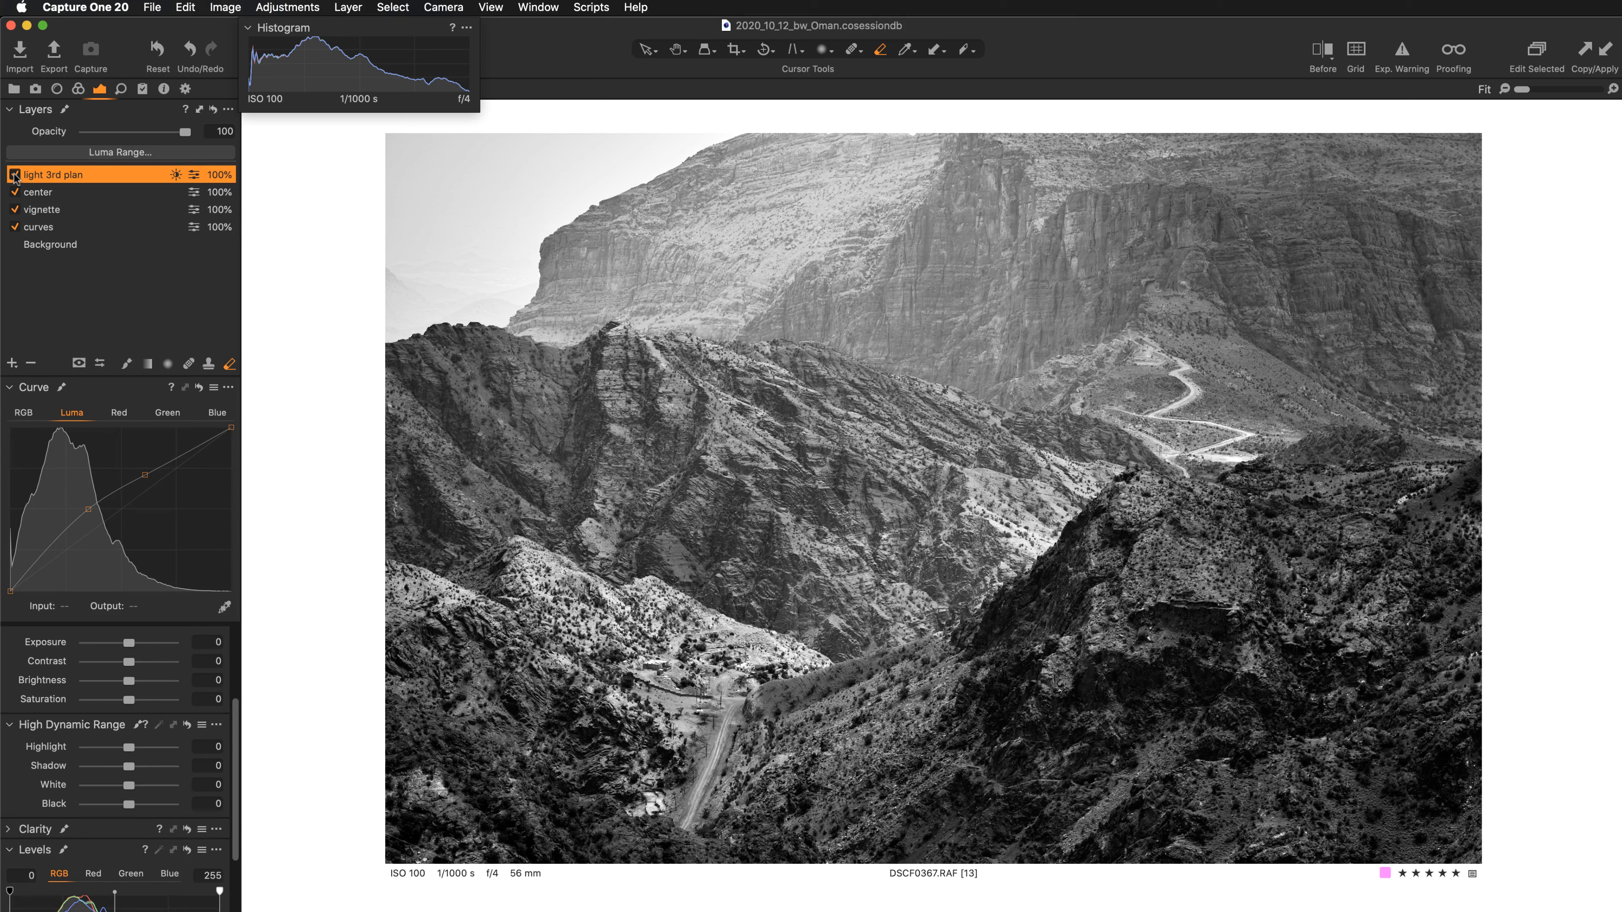
left_click(85, 245)
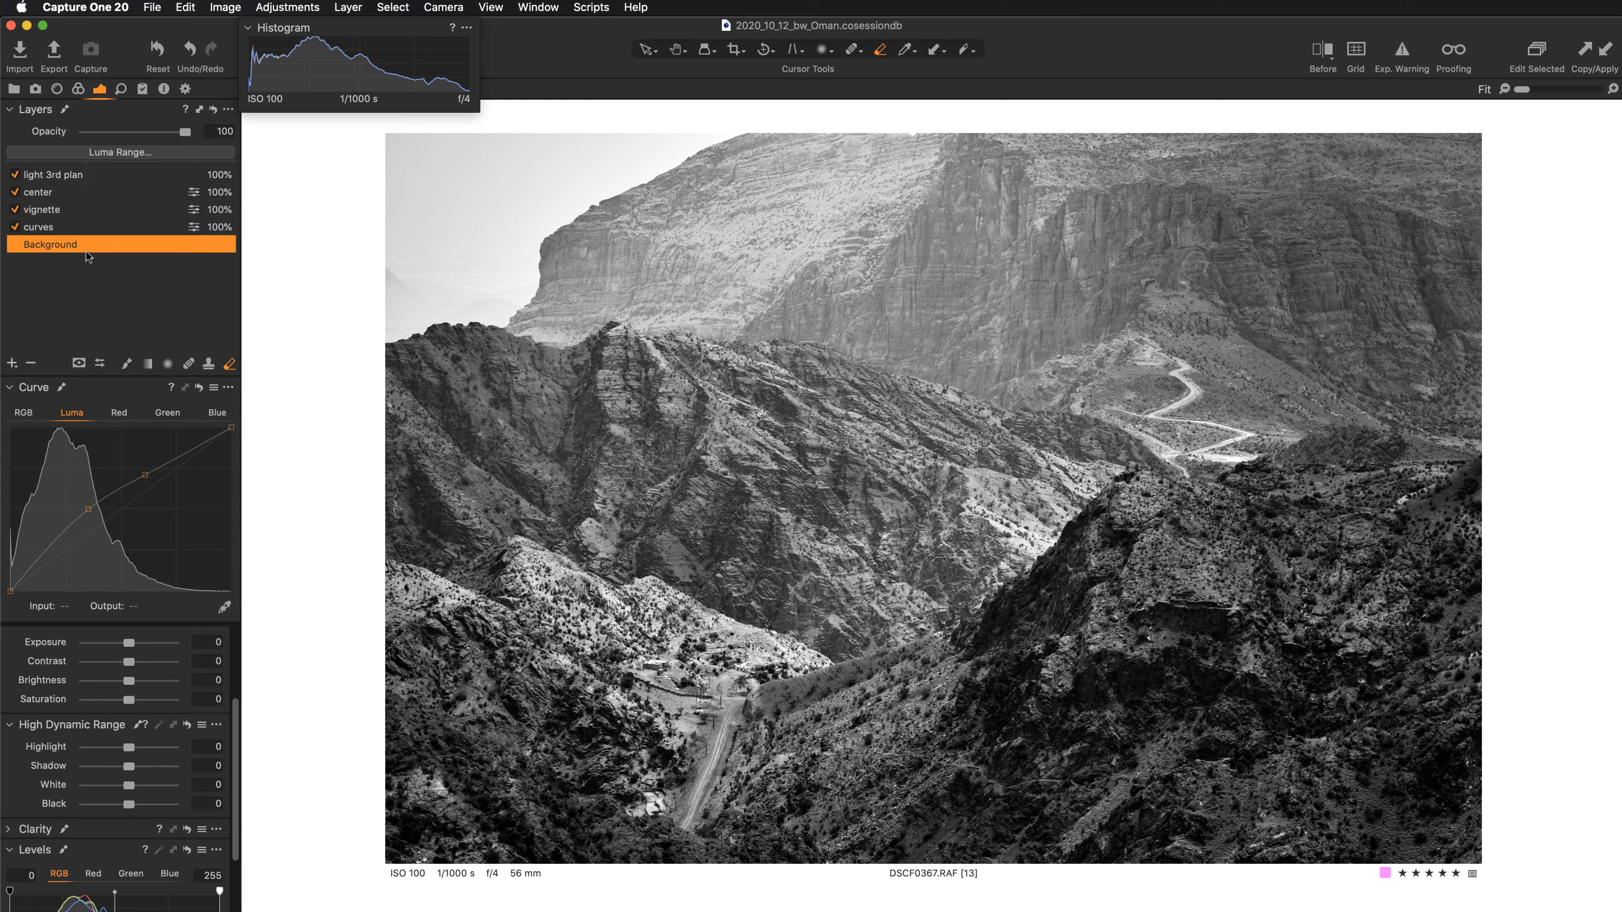
left_click(77, 89)
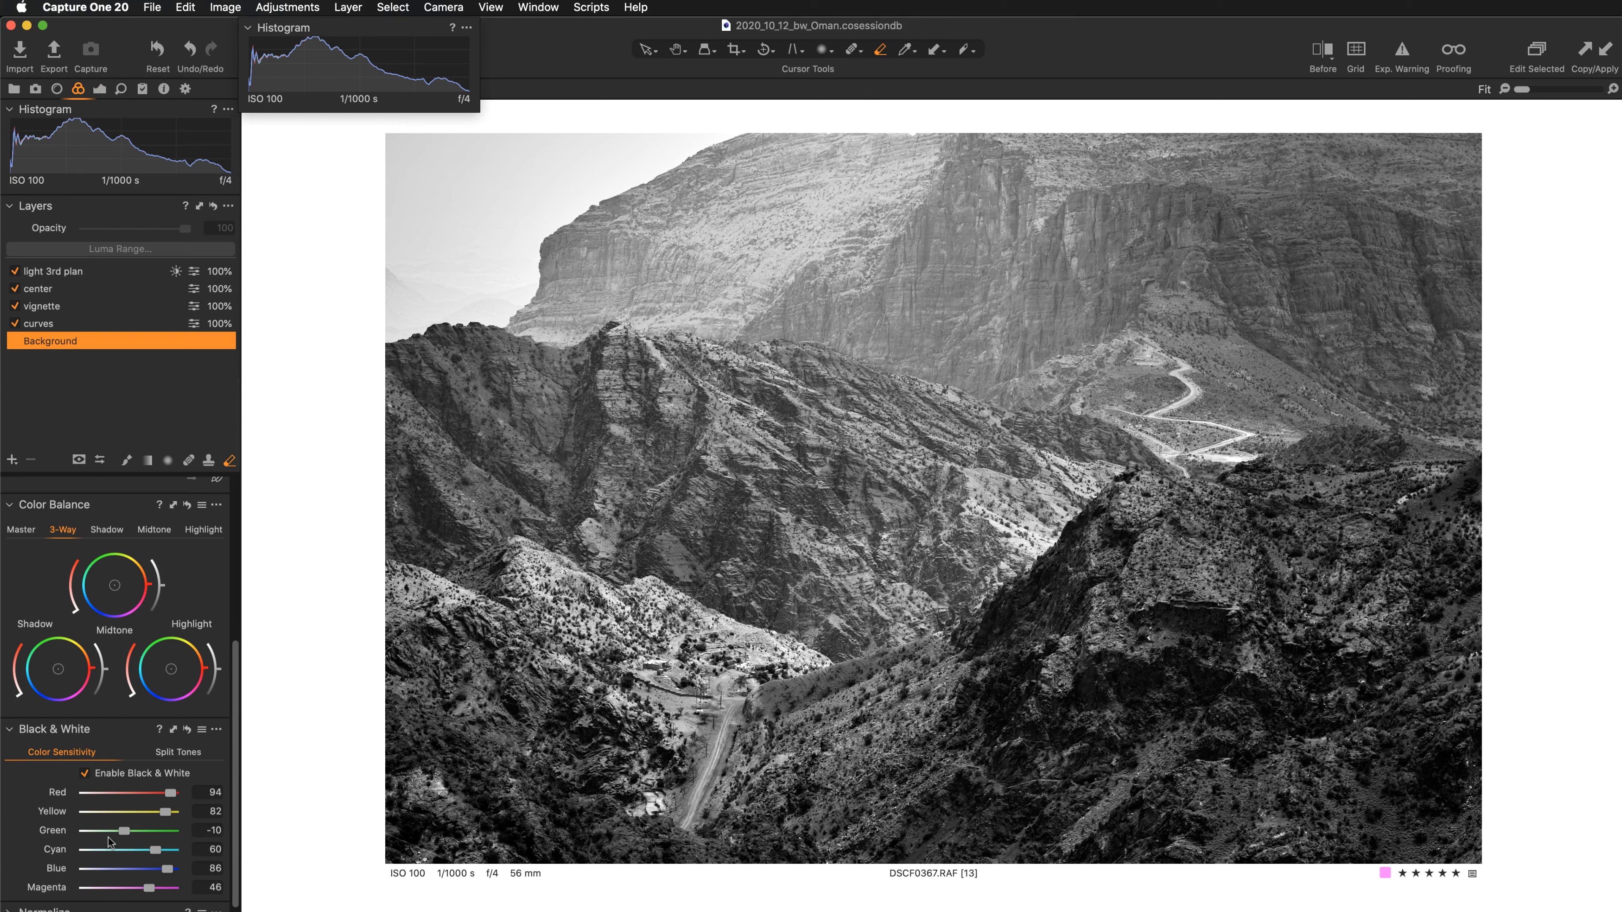
scroll(107, 838, "down", 1)
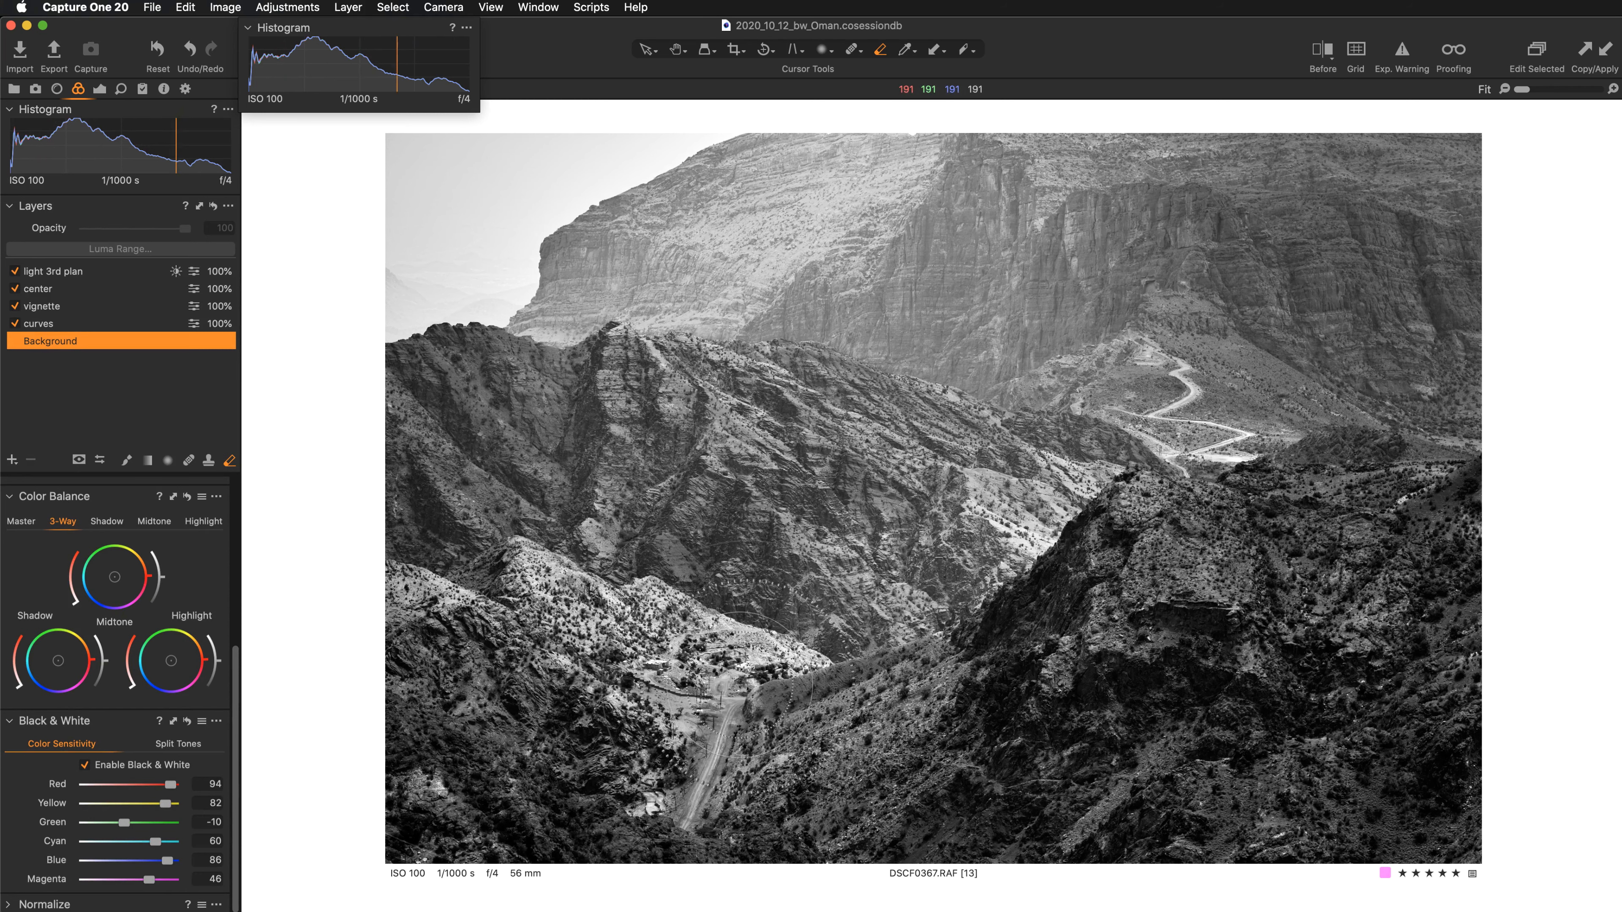
- Examine the image at 100% across the middle ridge, the winding road, the foreground slope and the far cliffs
left_click(641, 54)
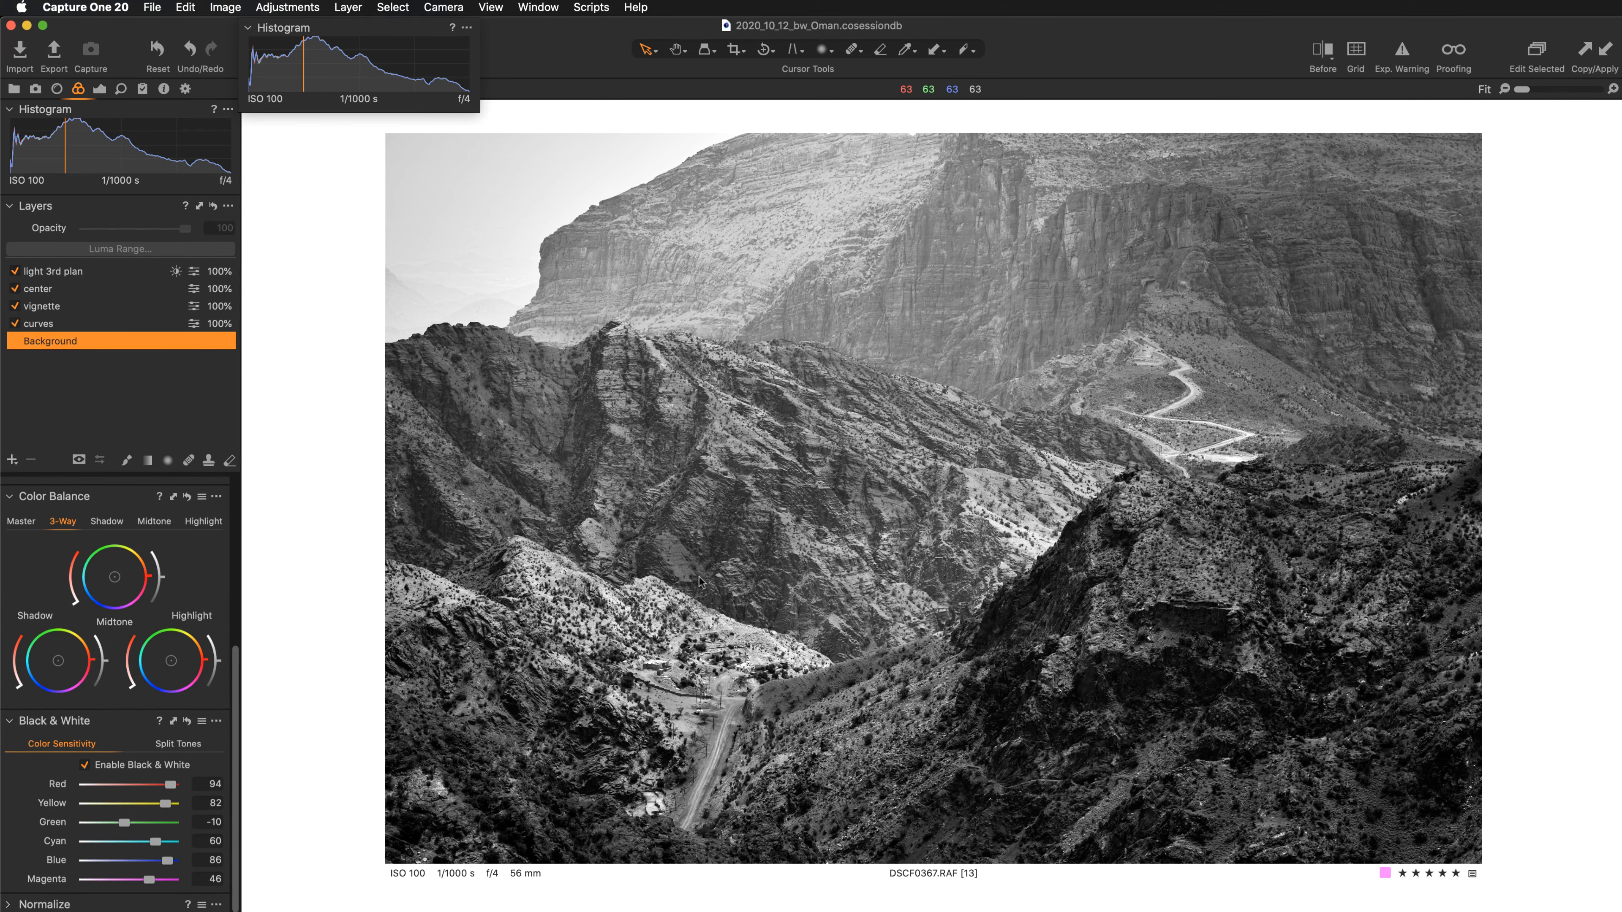
key("super+plus")
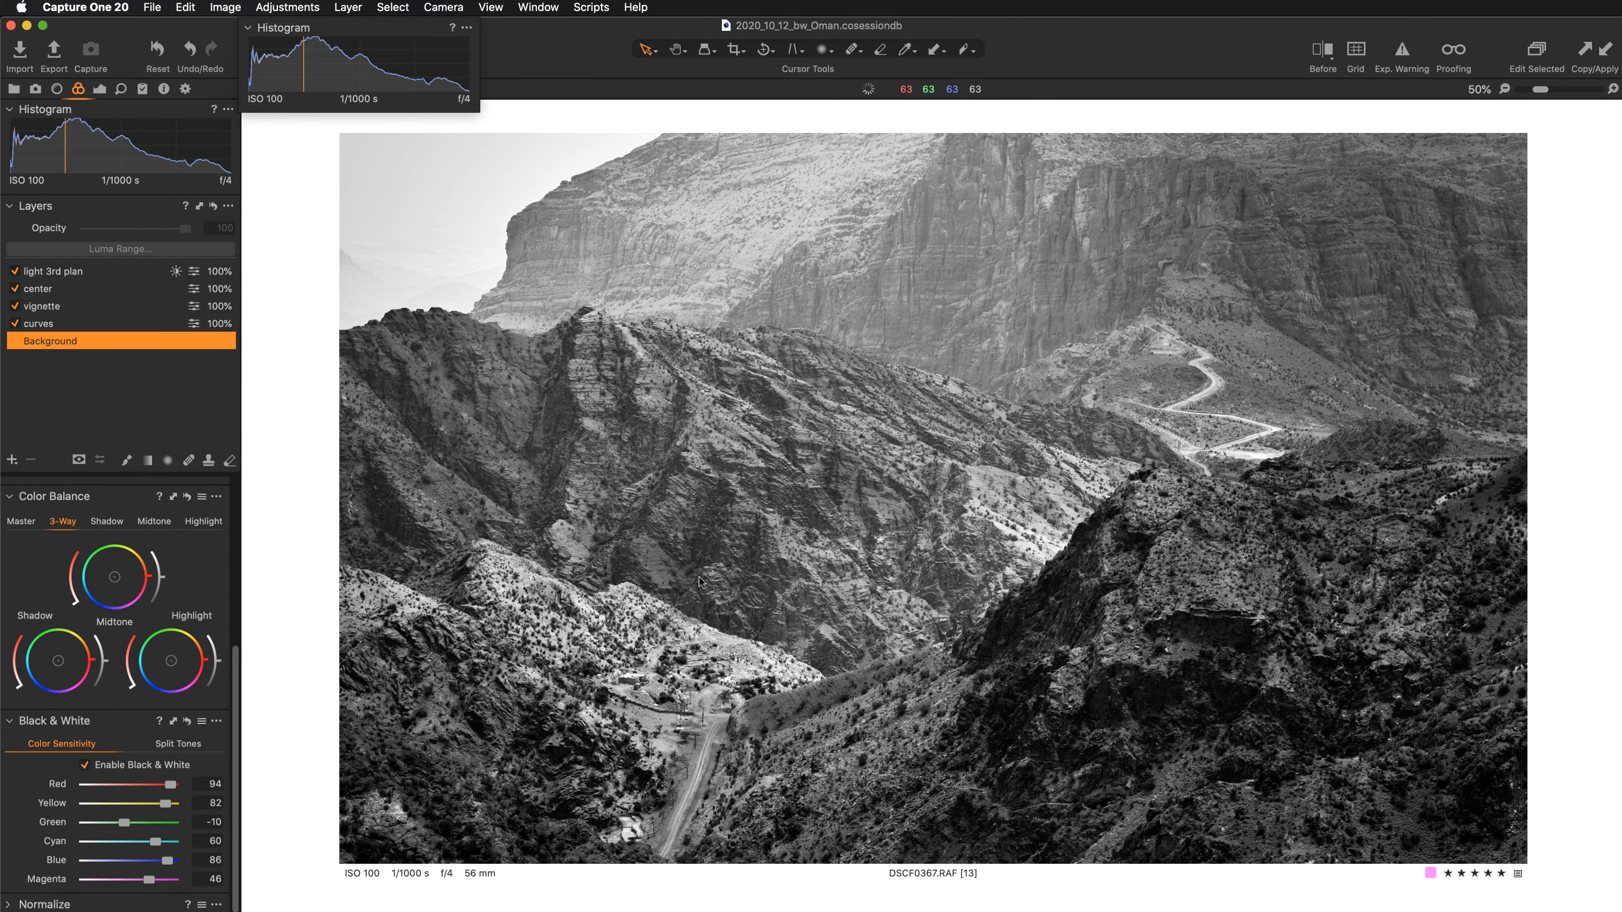
key("super+plus")
key("super+plus")
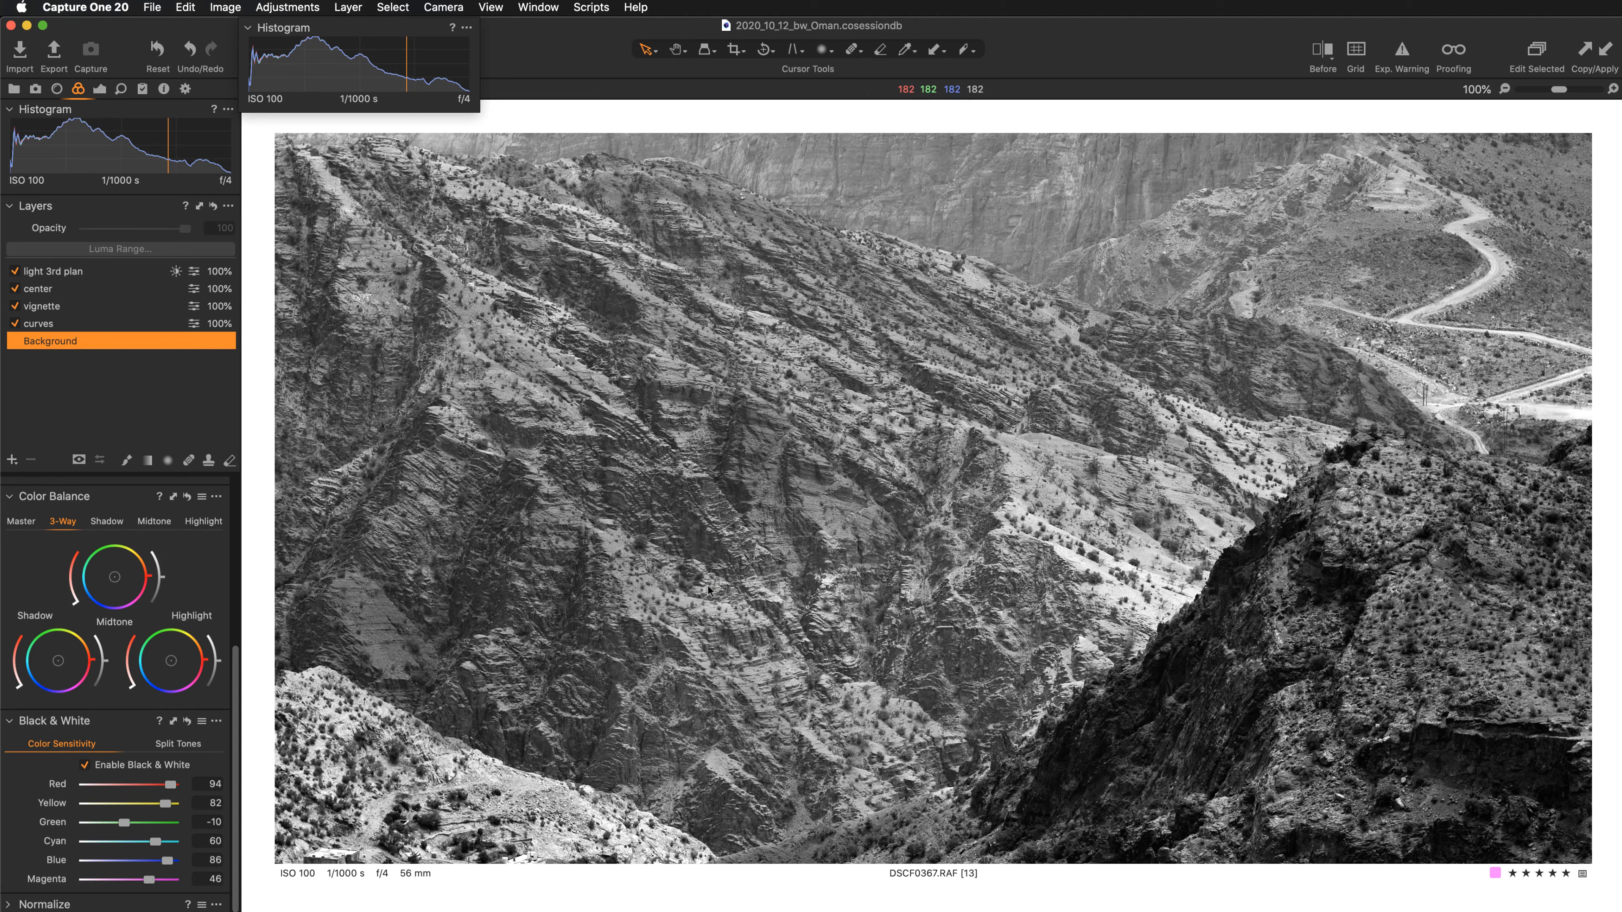
left_click_drag(463, 331, 744, 550)
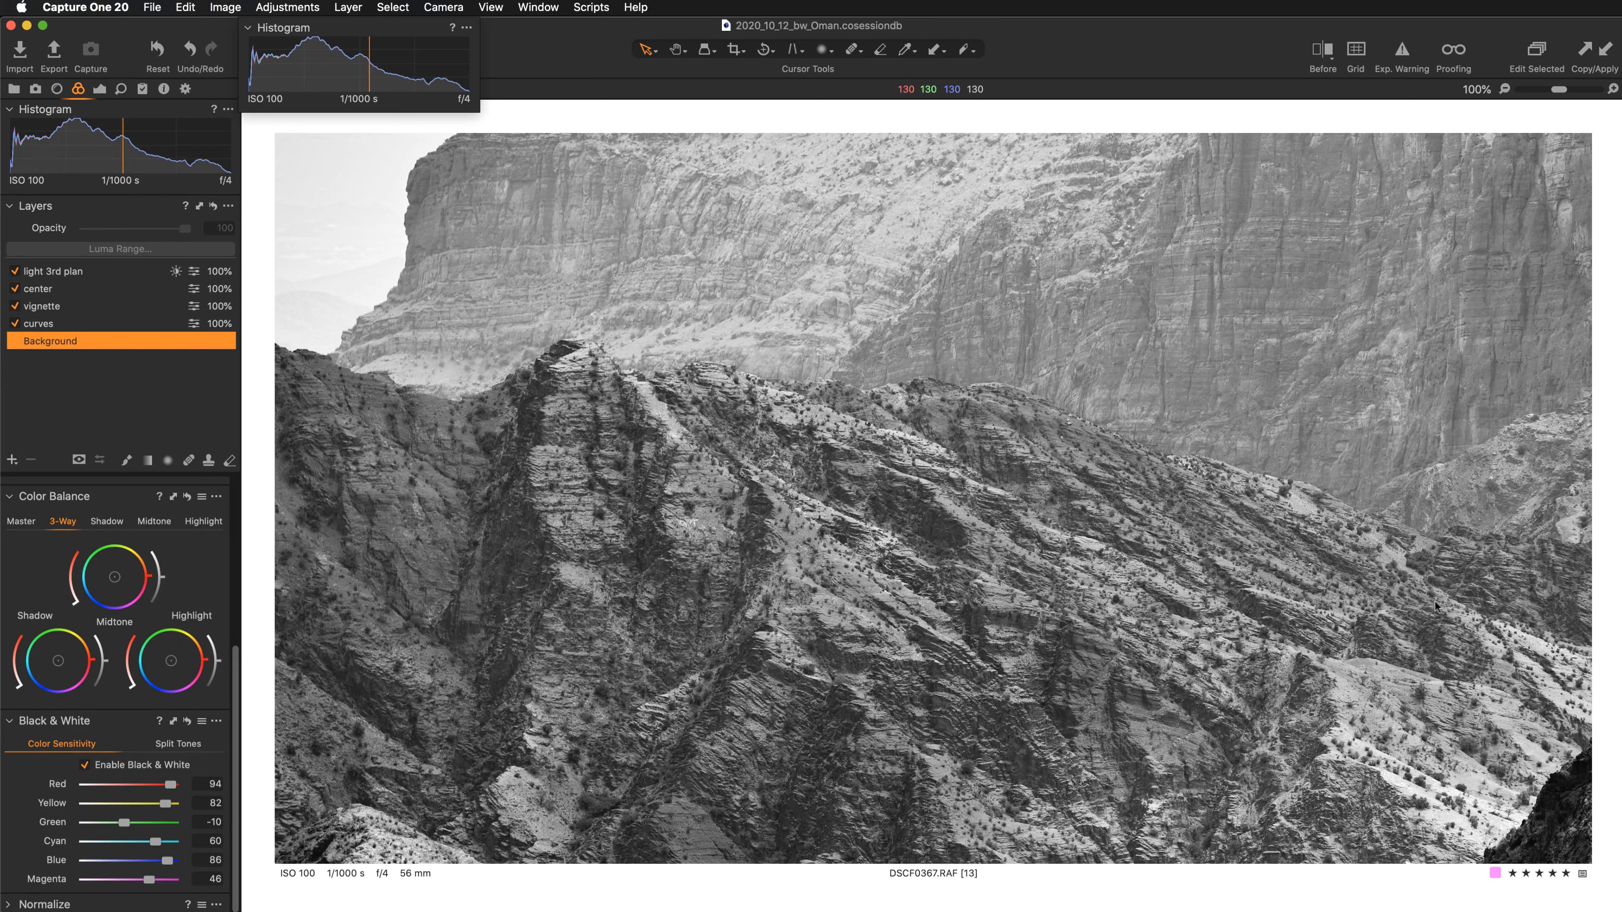
left_click_drag(1373, 671, 716, 525)
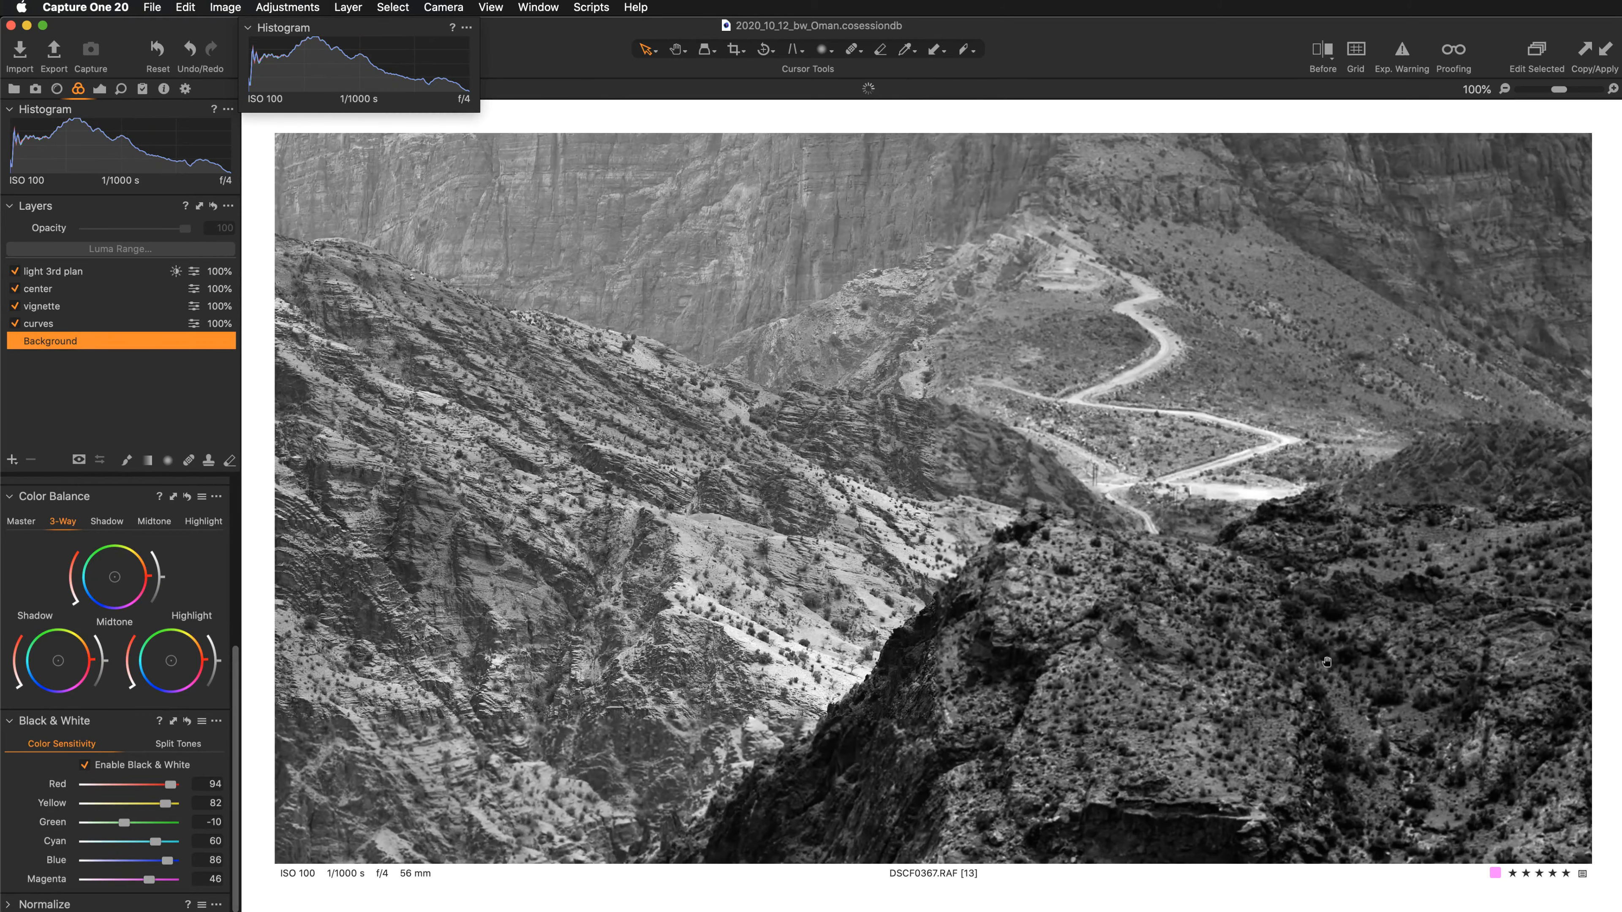
left_click_drag(1326, 662, 1129, 623)
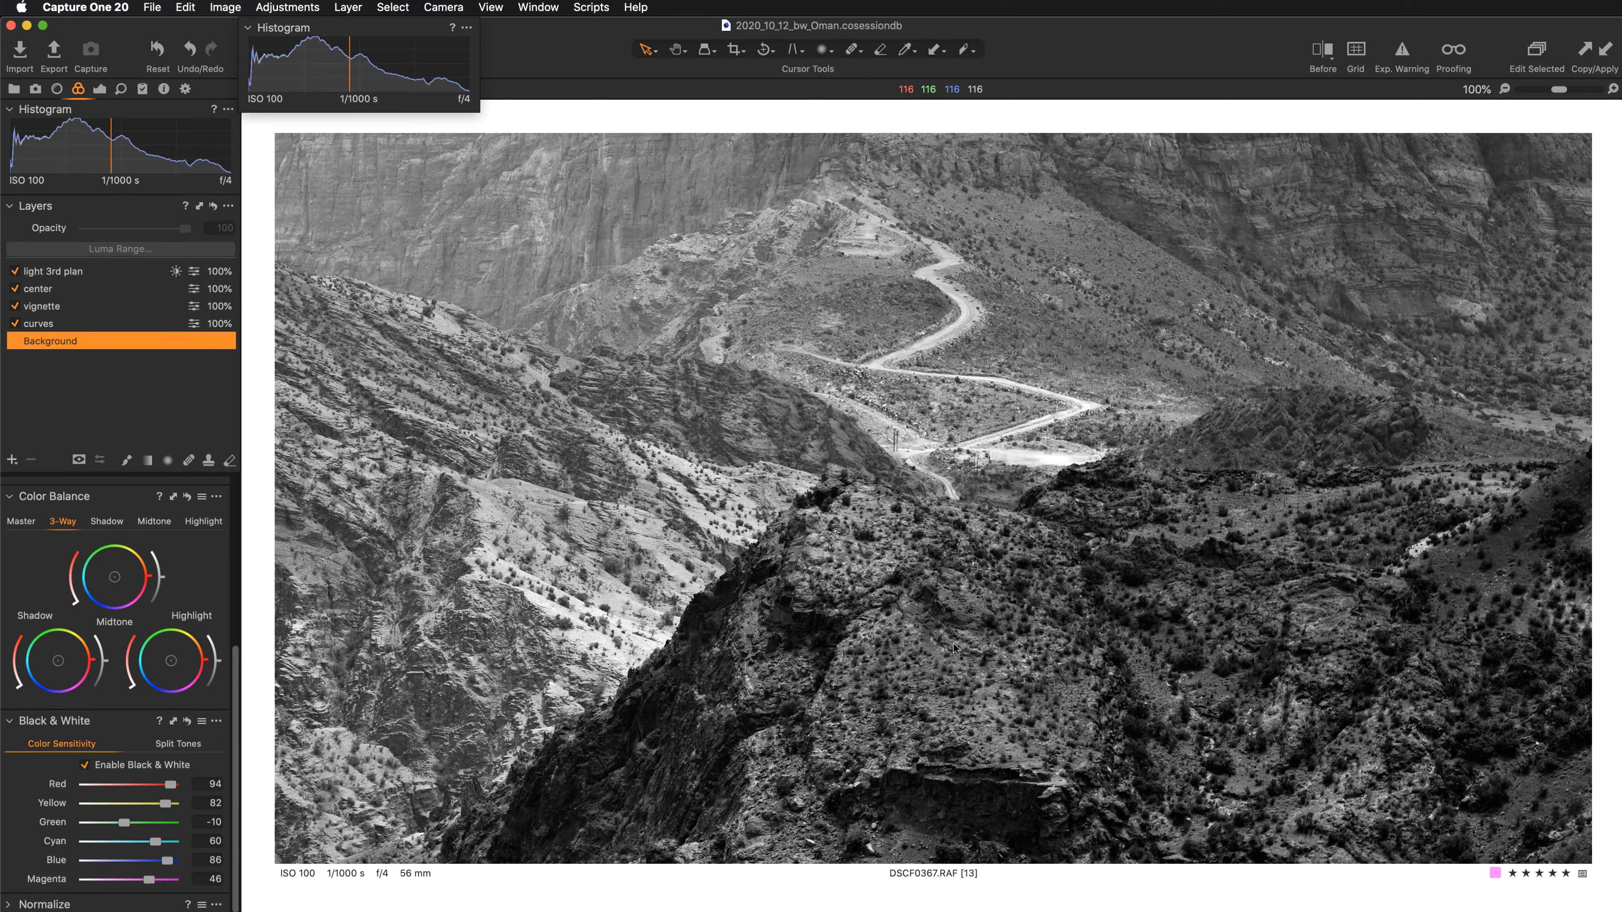
scroll(1073, 430, "up", 10)
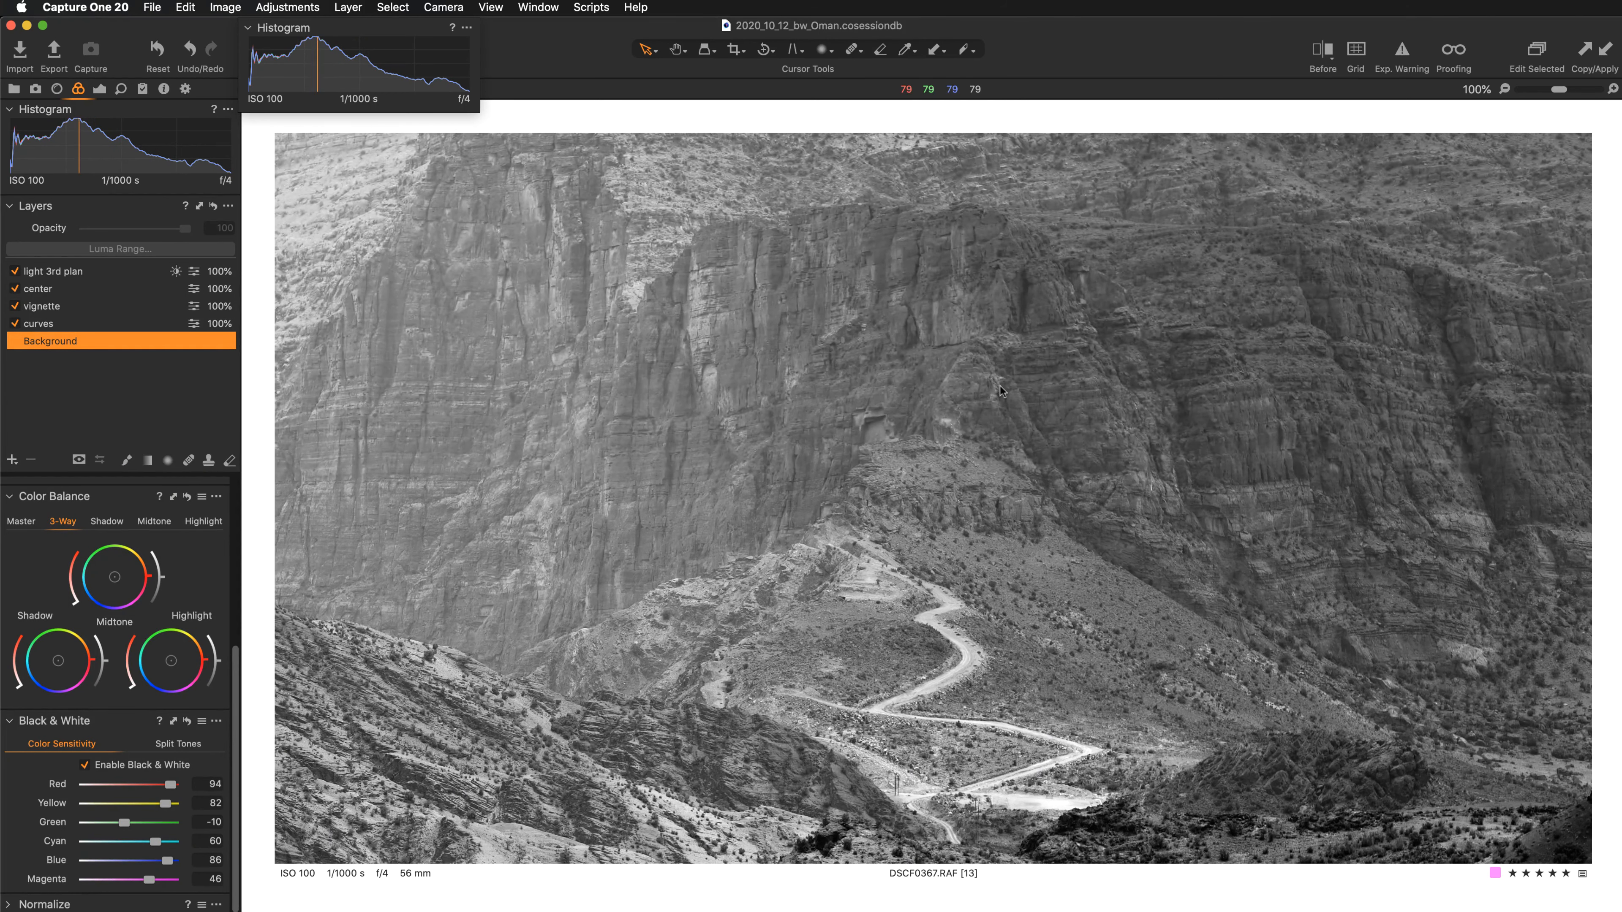
- Add a new filled adjustment layer above light 3rd plan and name it "clarity"
left_click(87, 272)
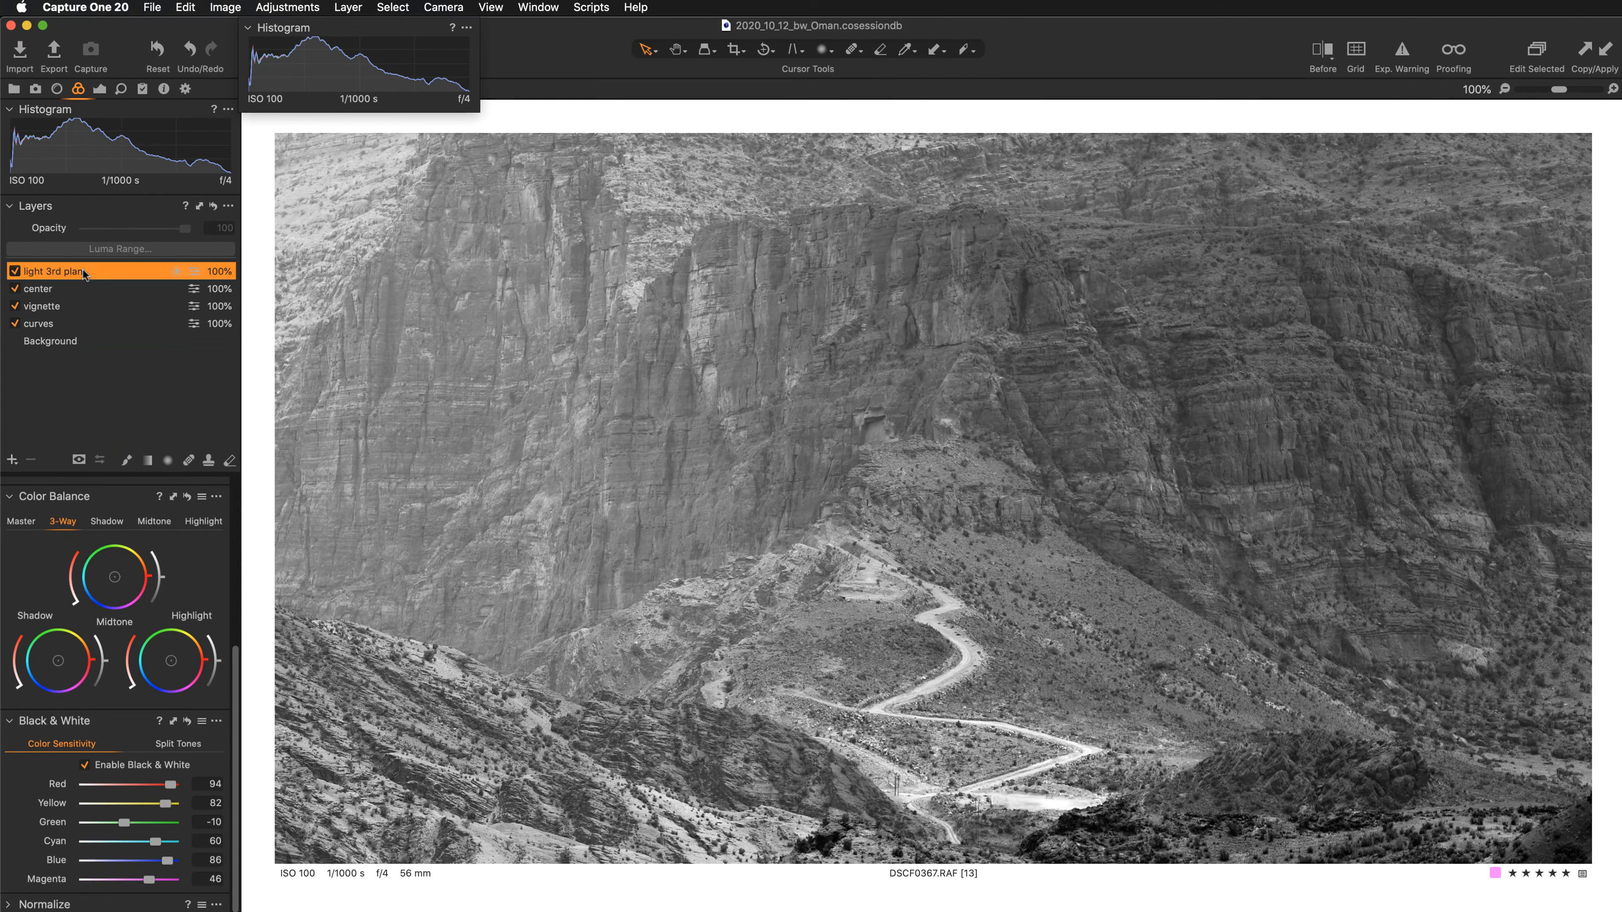
left_click(11, 460)
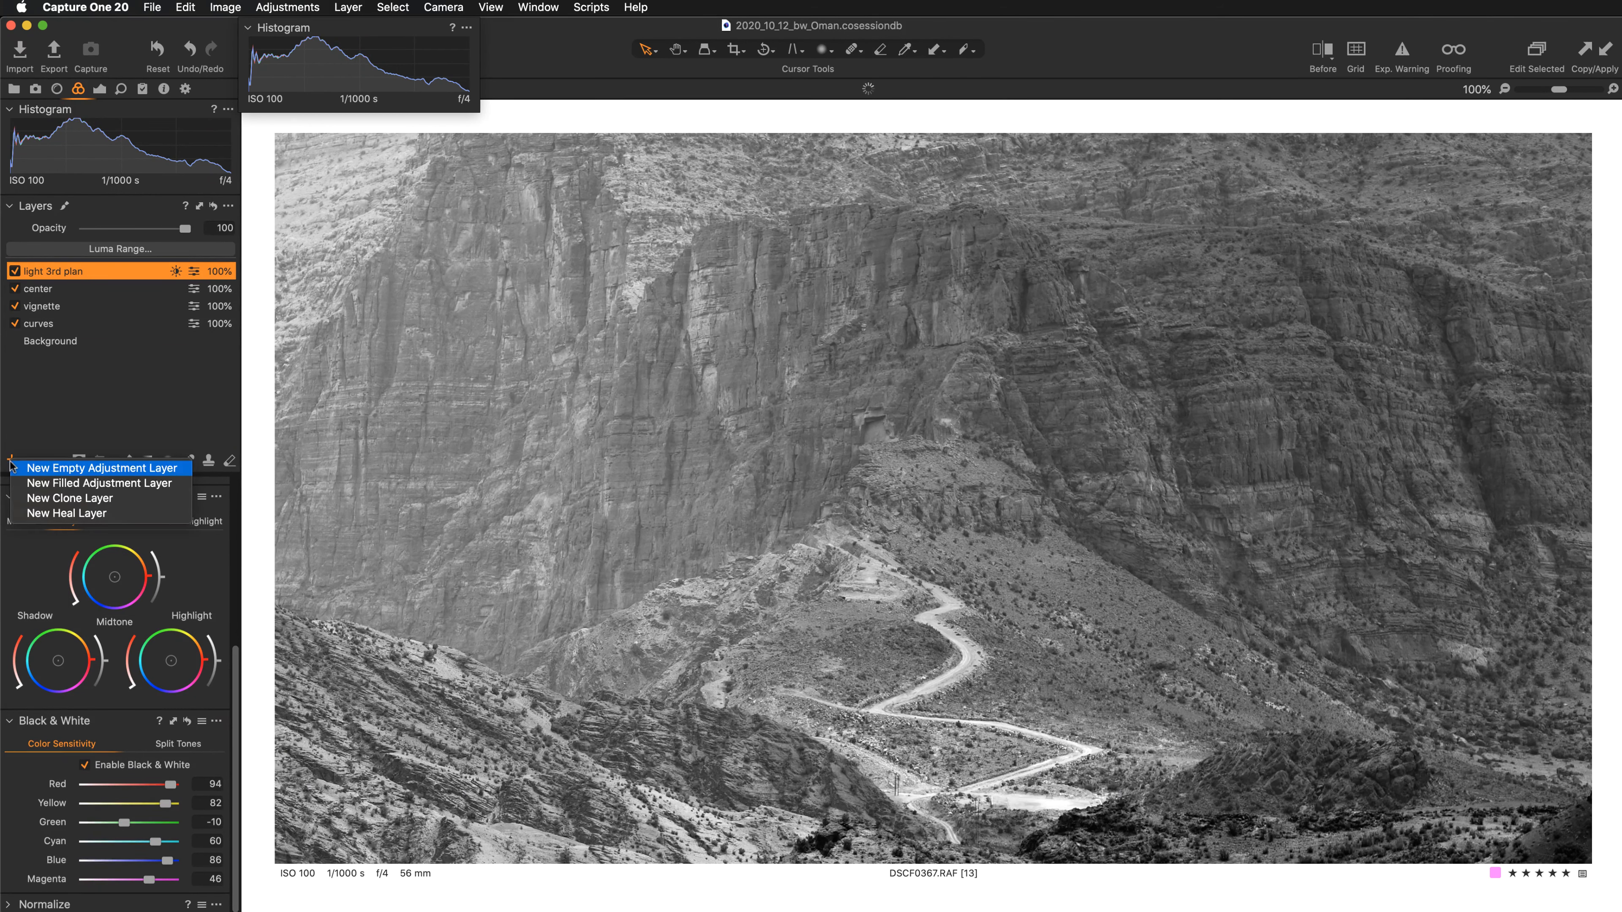
left_click(25, 483)
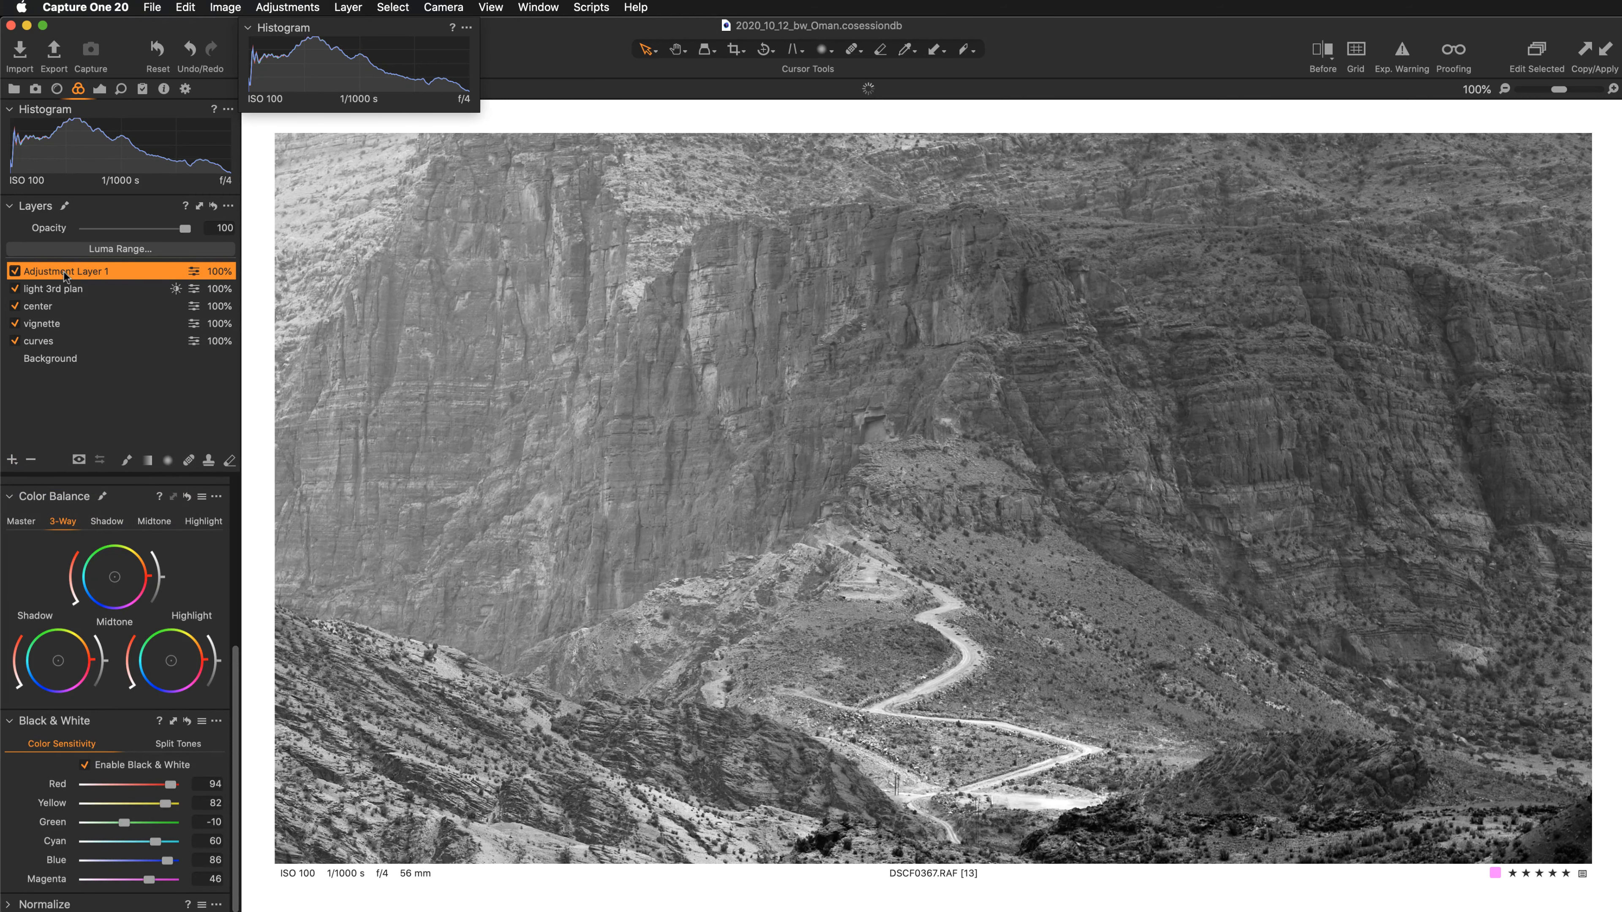
double_click(64, 269)
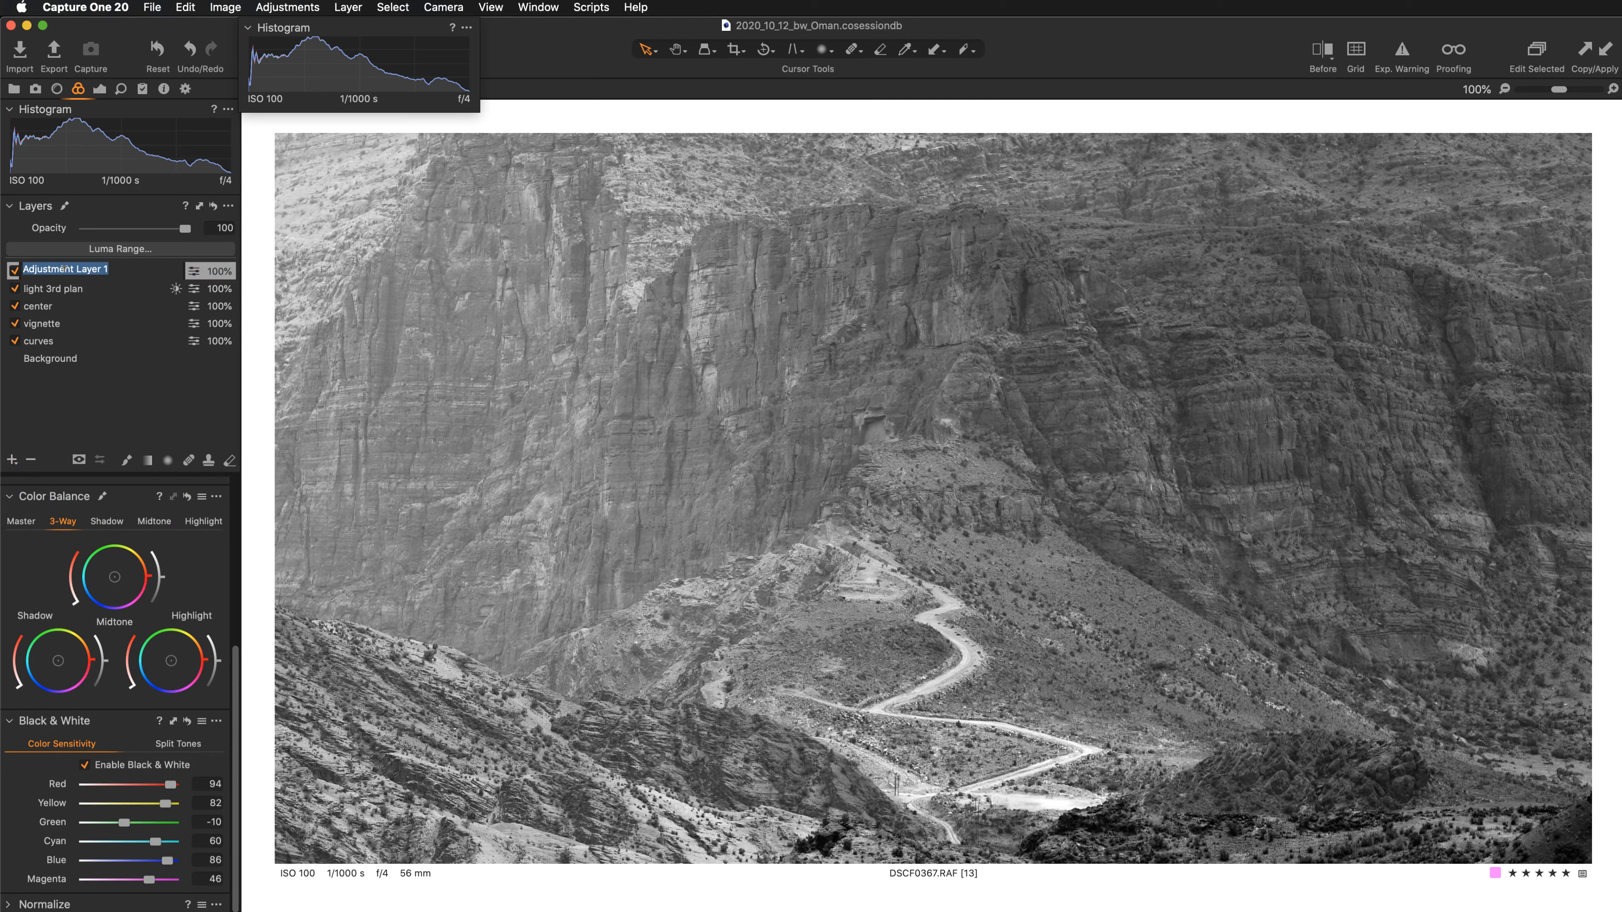
type("clarity")
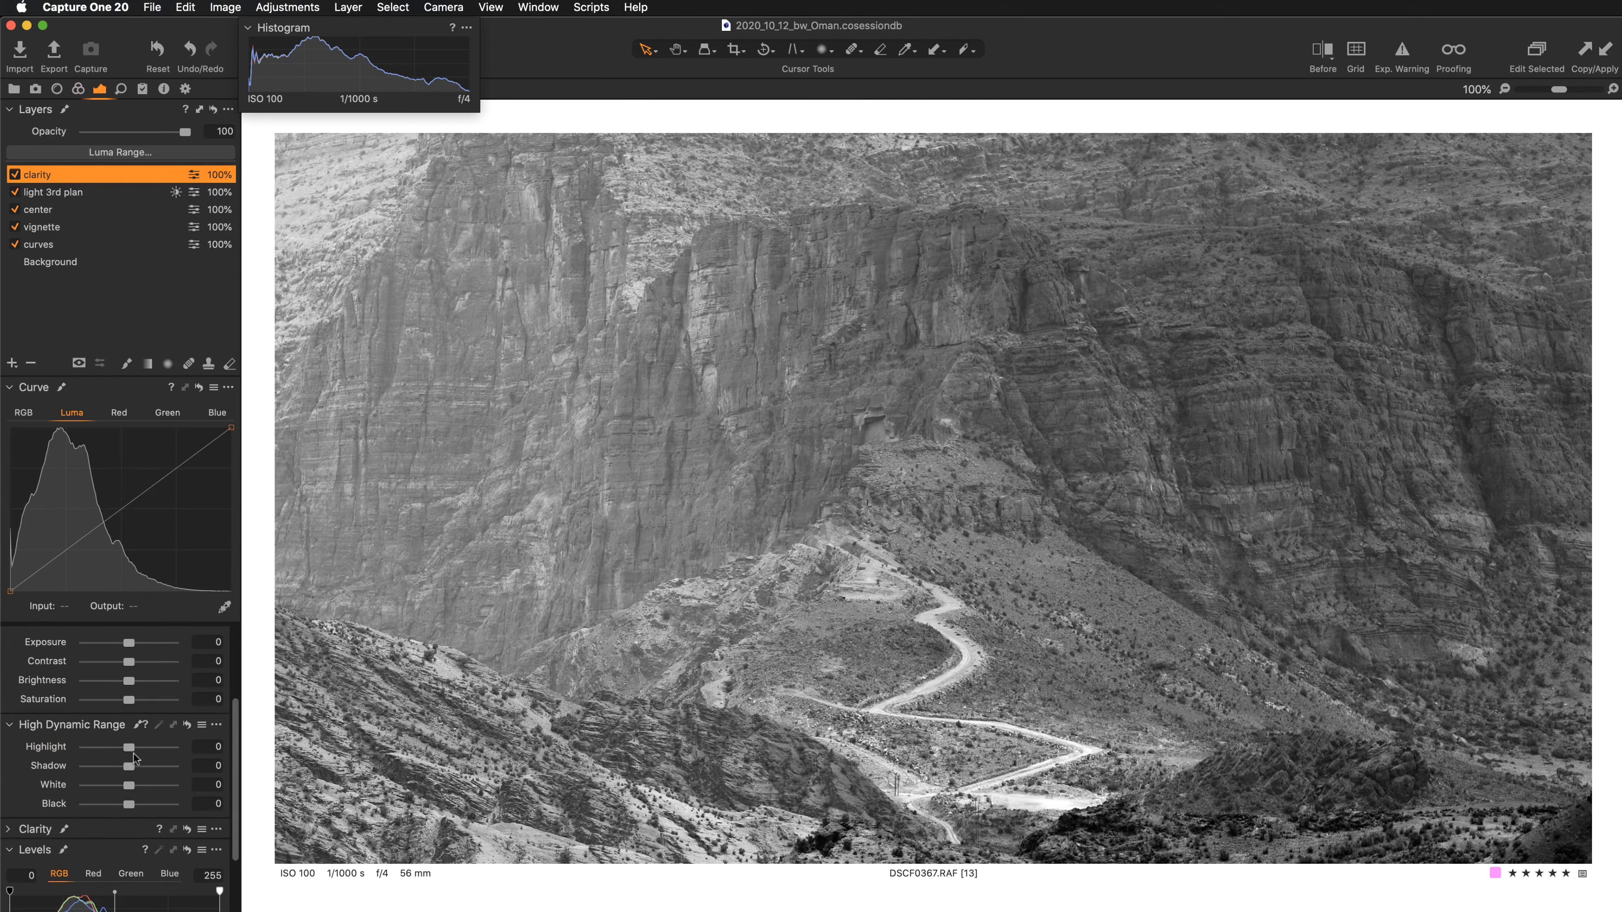
- On the clarity layer, set Clarity to 14 and Structure to 8 with the Natural method
left_click(8, 829)
scroll(105, 829, "down", 1)
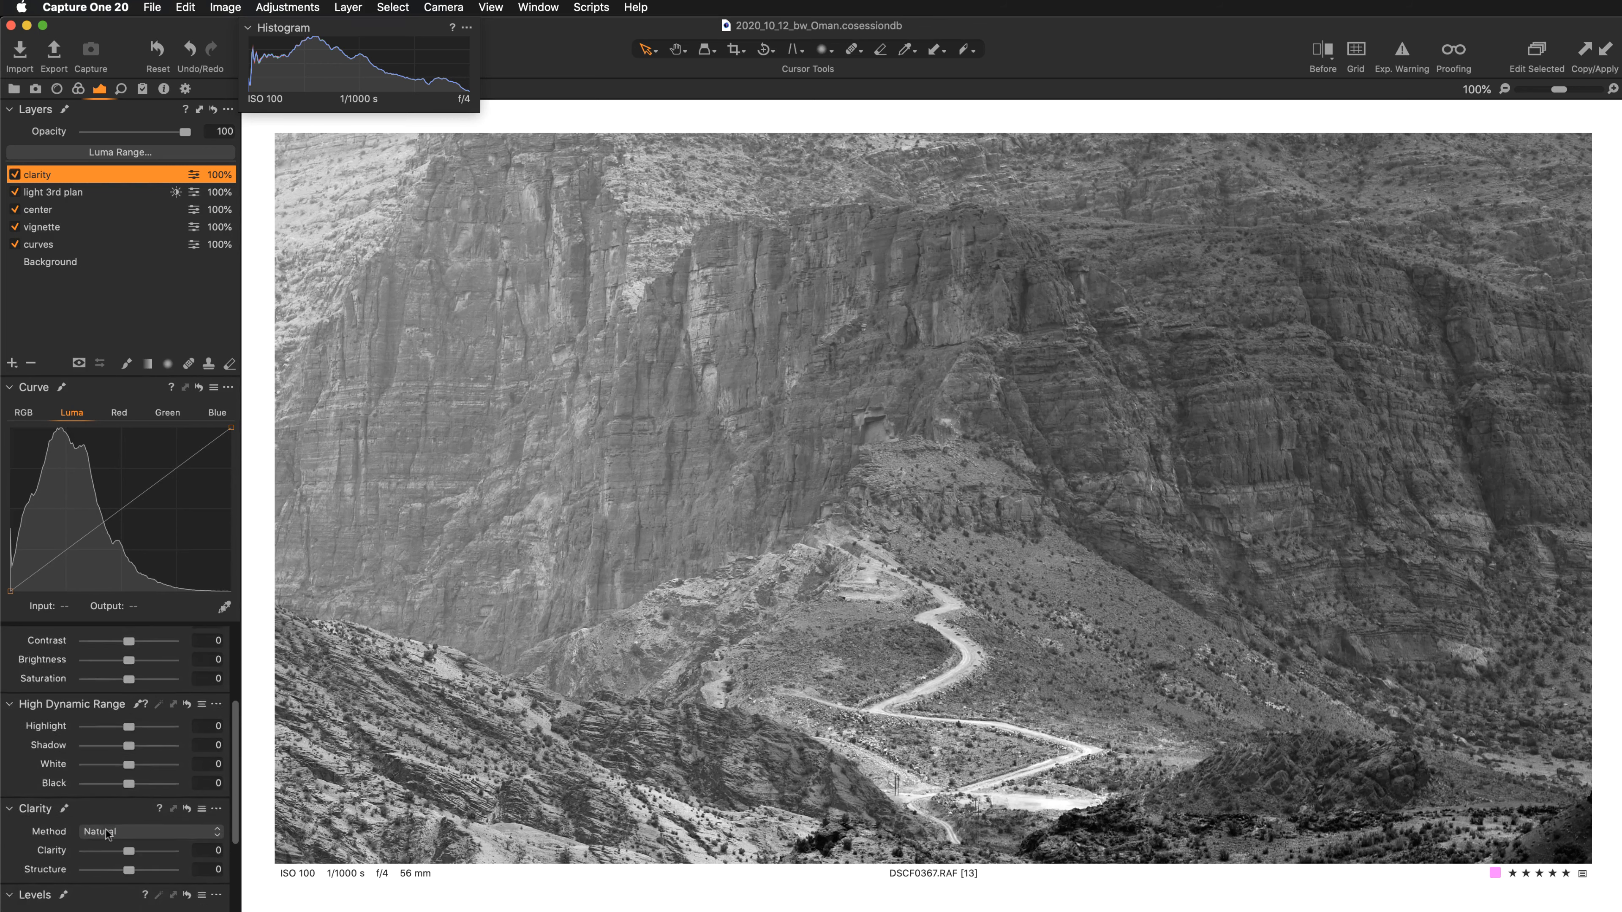
scroll(105, 829, "down", 5)
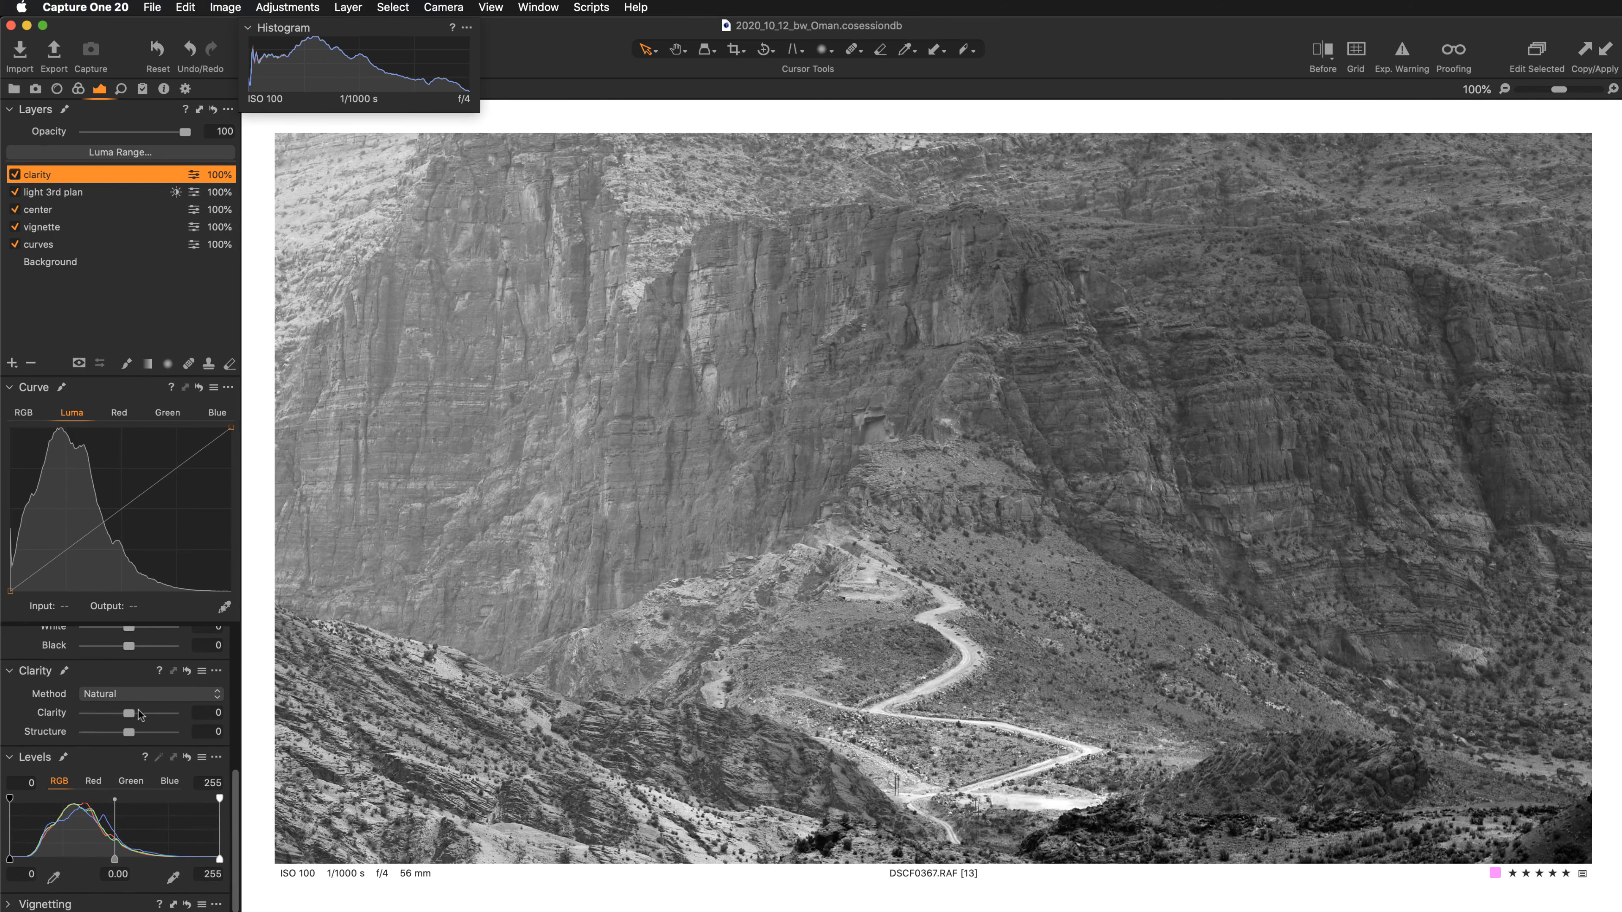
left_click_drag(129, 717, 138, 718)
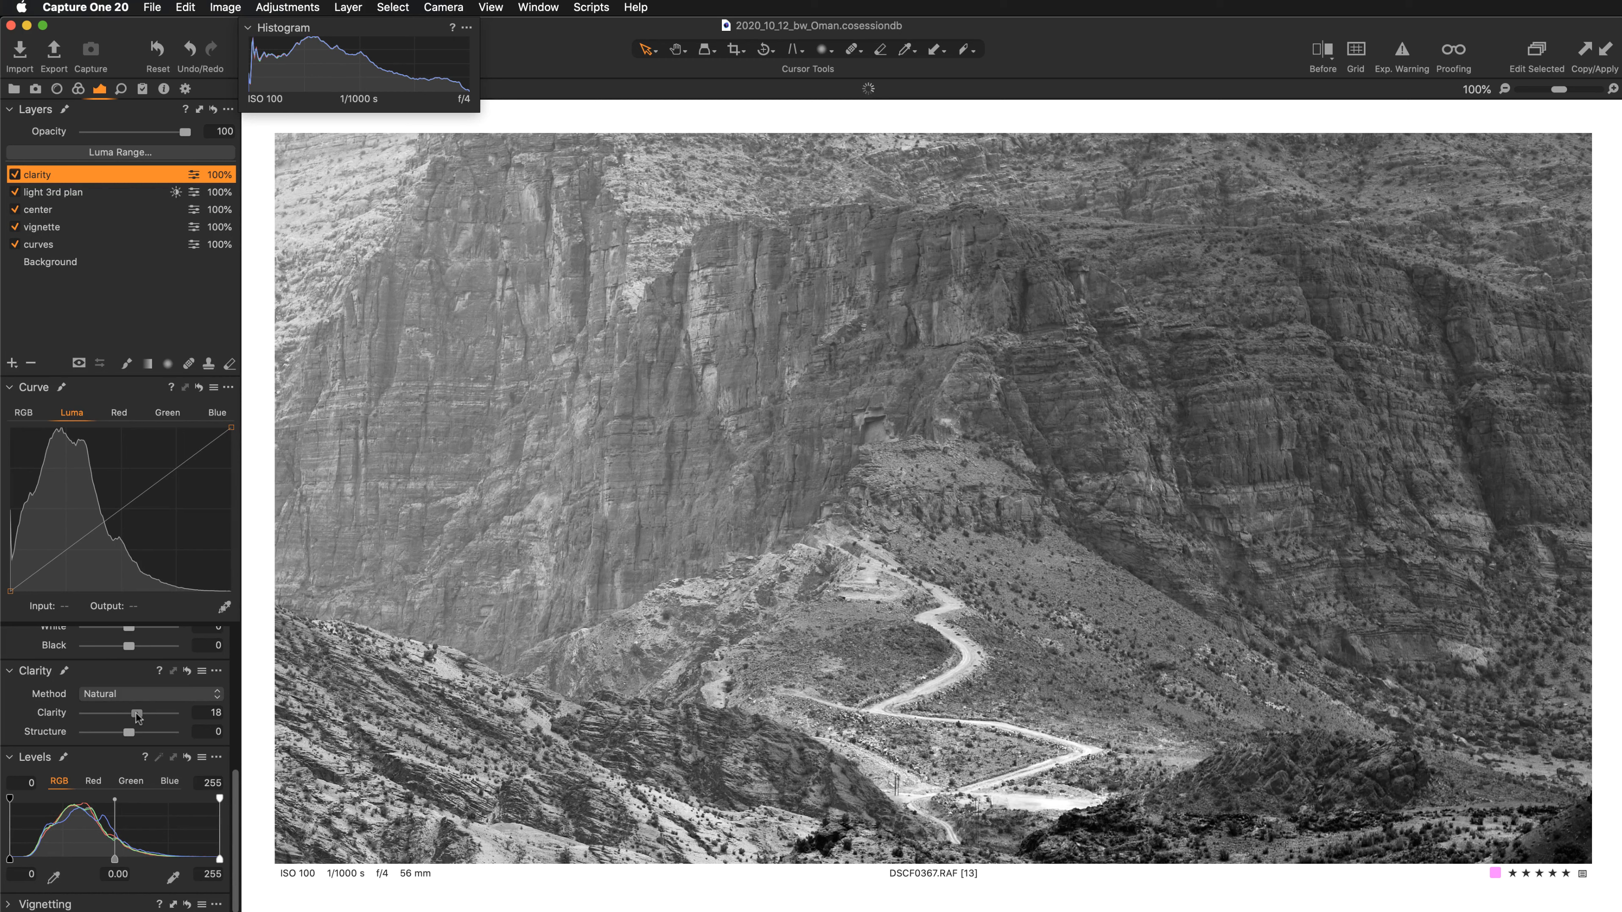
left_click_drag(135, 713, 132, 733)
- Compare the whole image at fit view with the clarity layer off and on
double_click(678, 599)
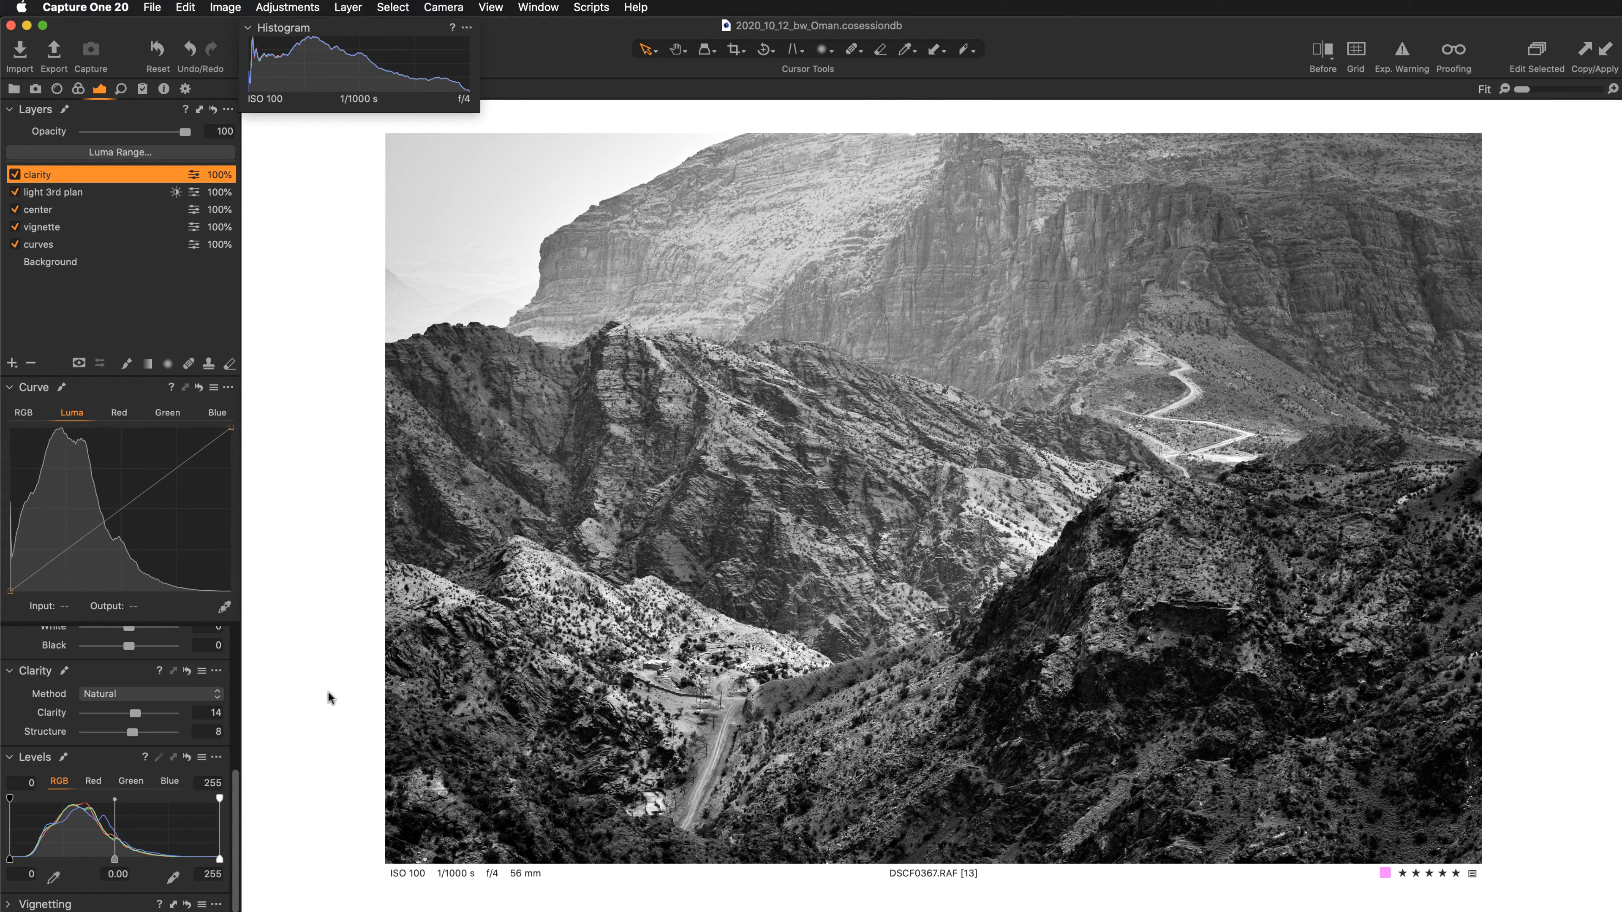
left_click(14, 174)
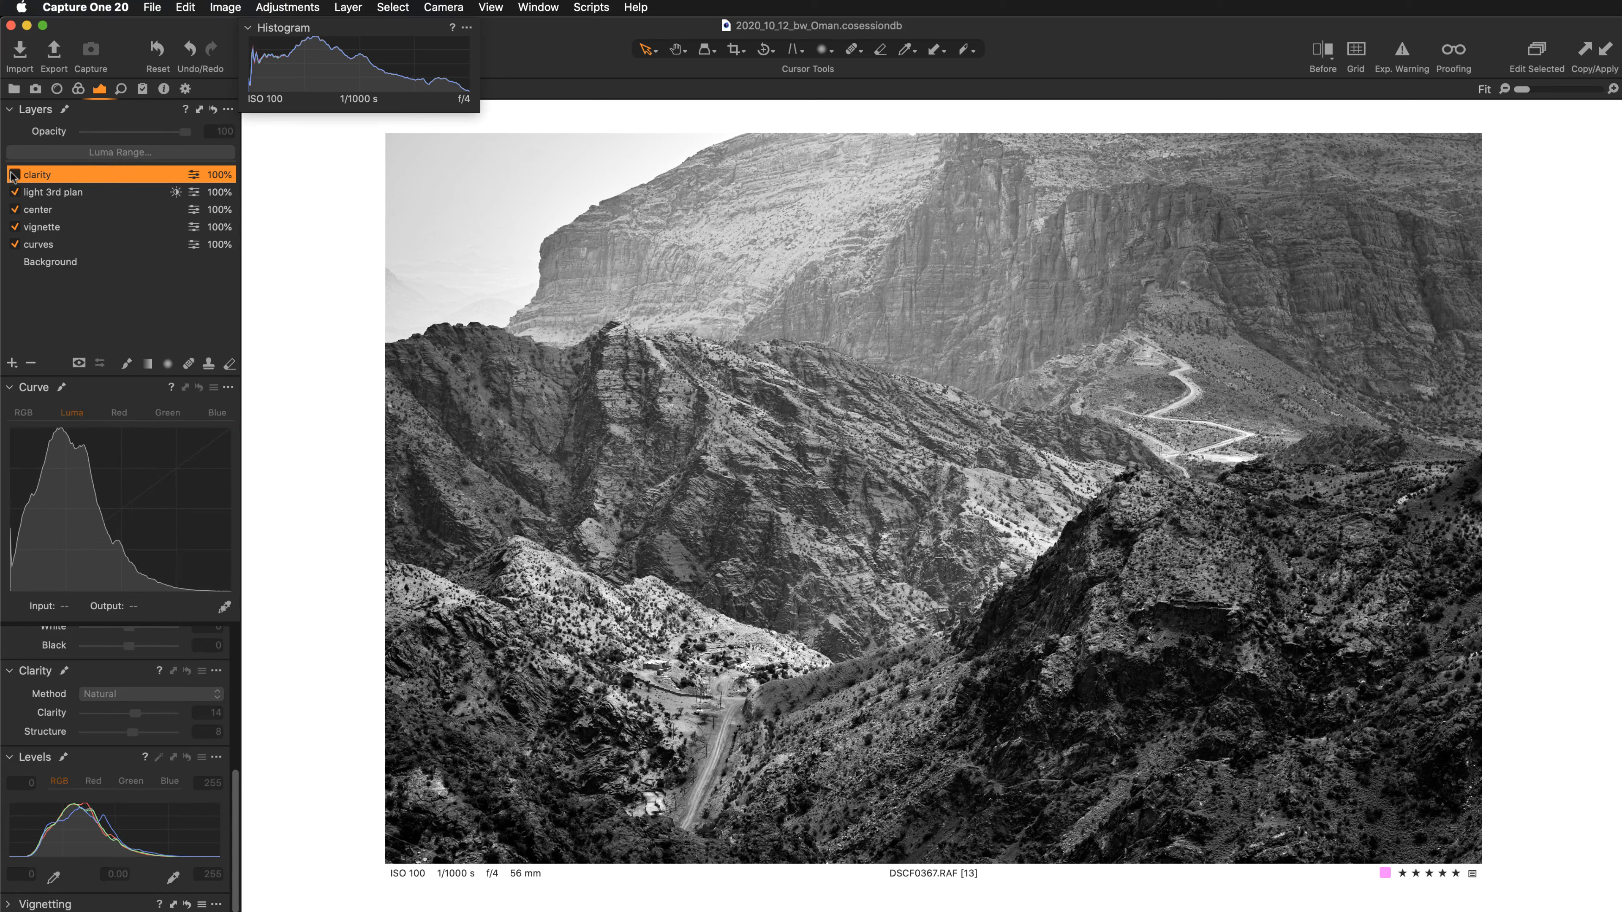
left_click(14, 174)
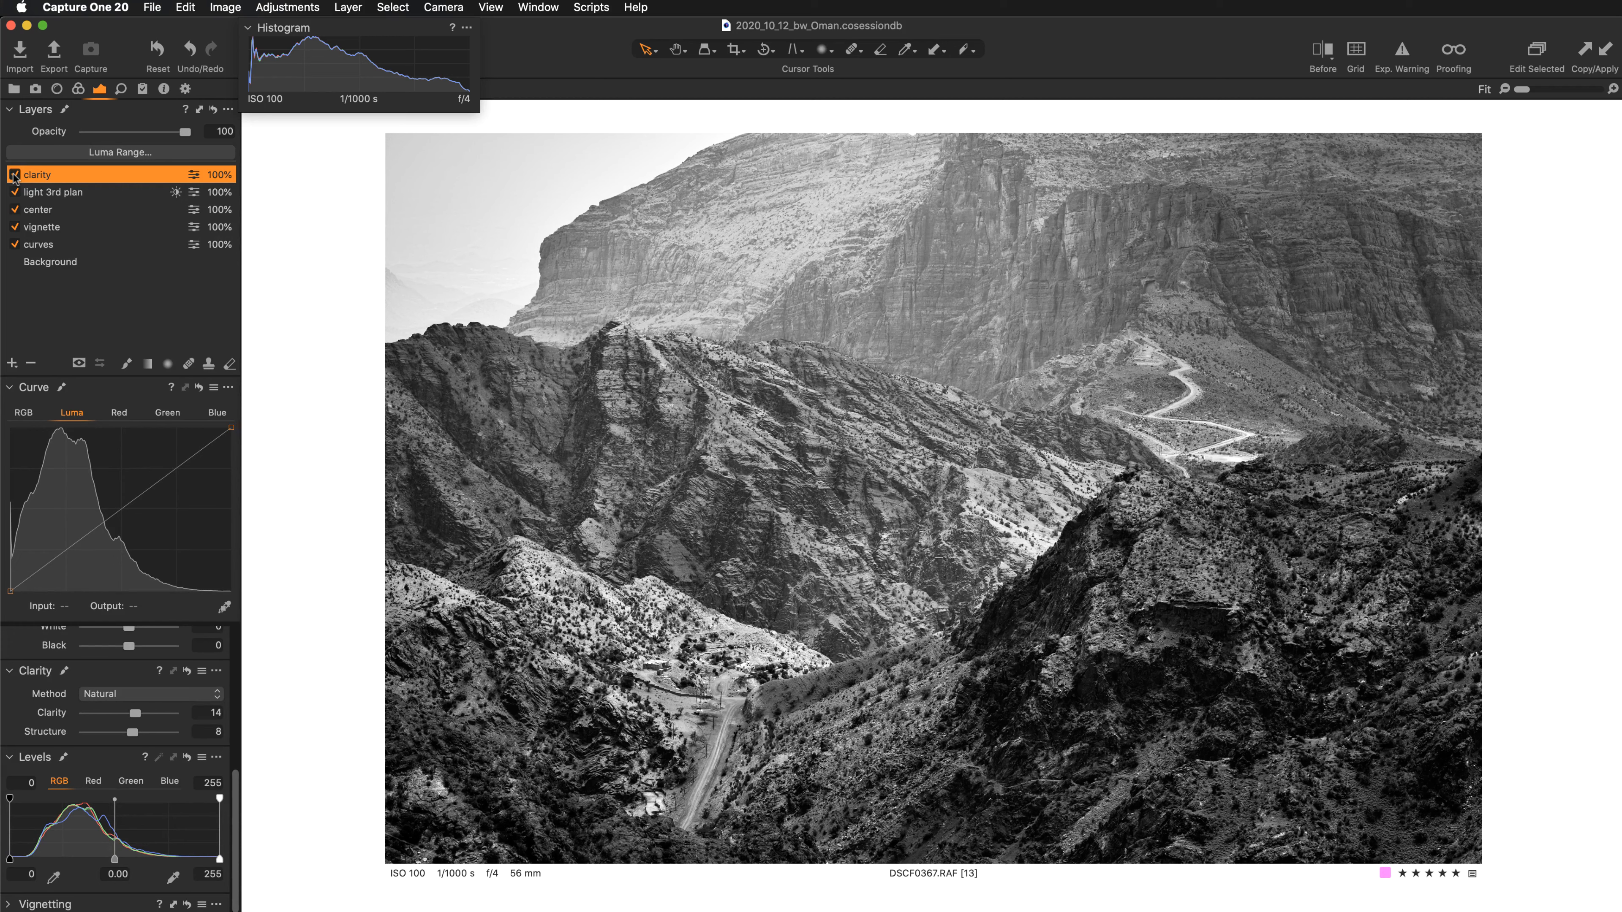
- Show the Split Tones settings of the Black & White tool for the Background layer
left_click(67, 268)
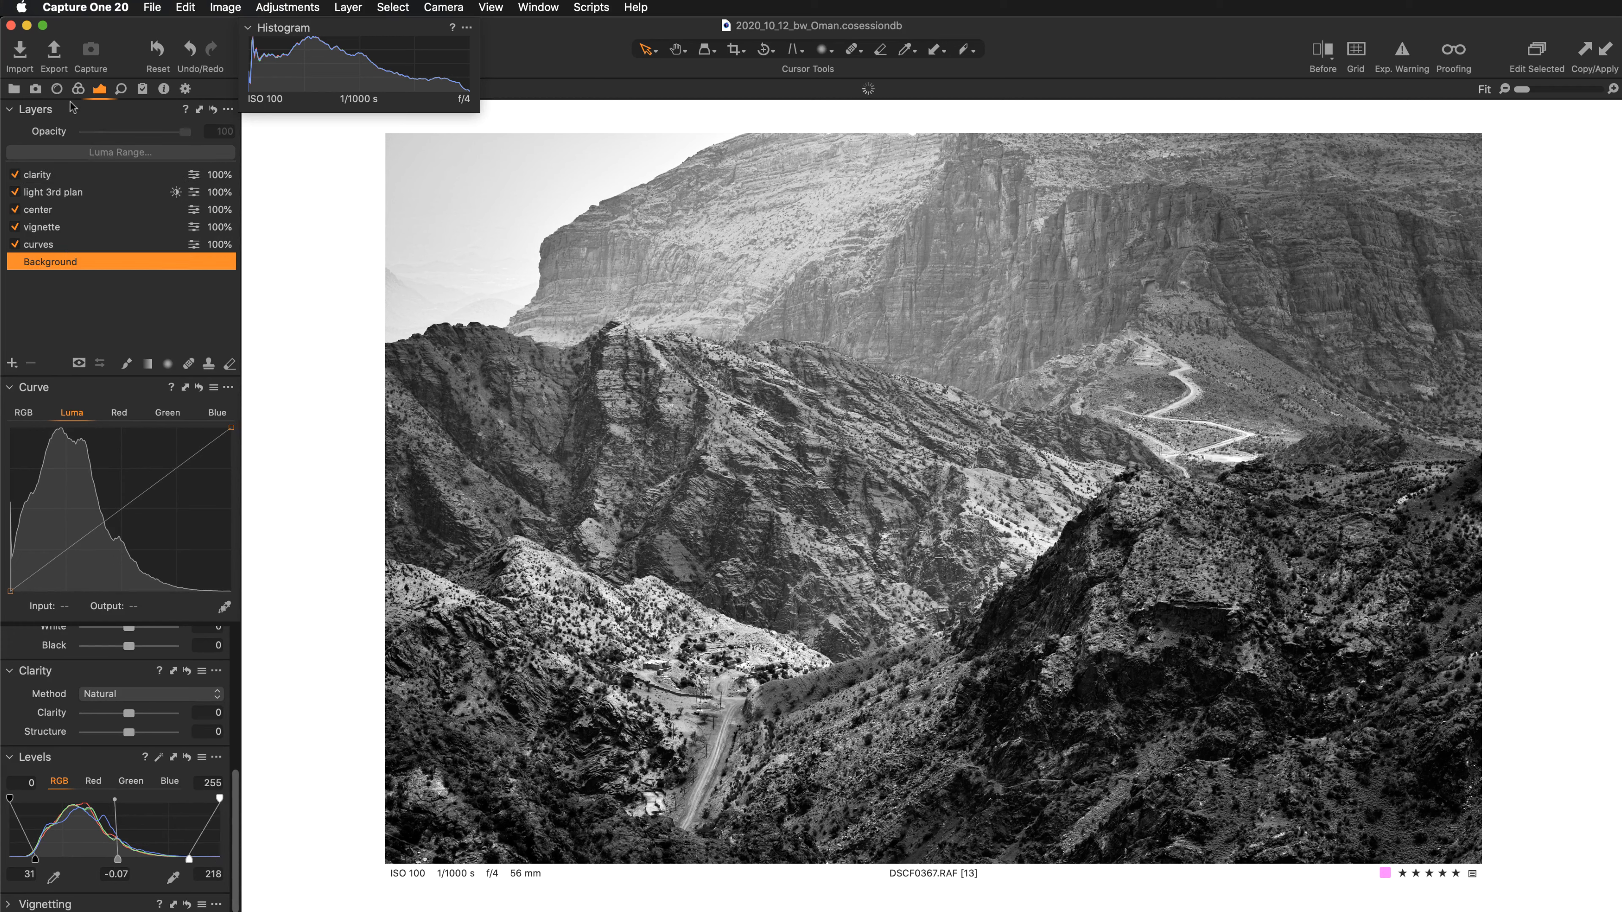
left_click(78, 88)
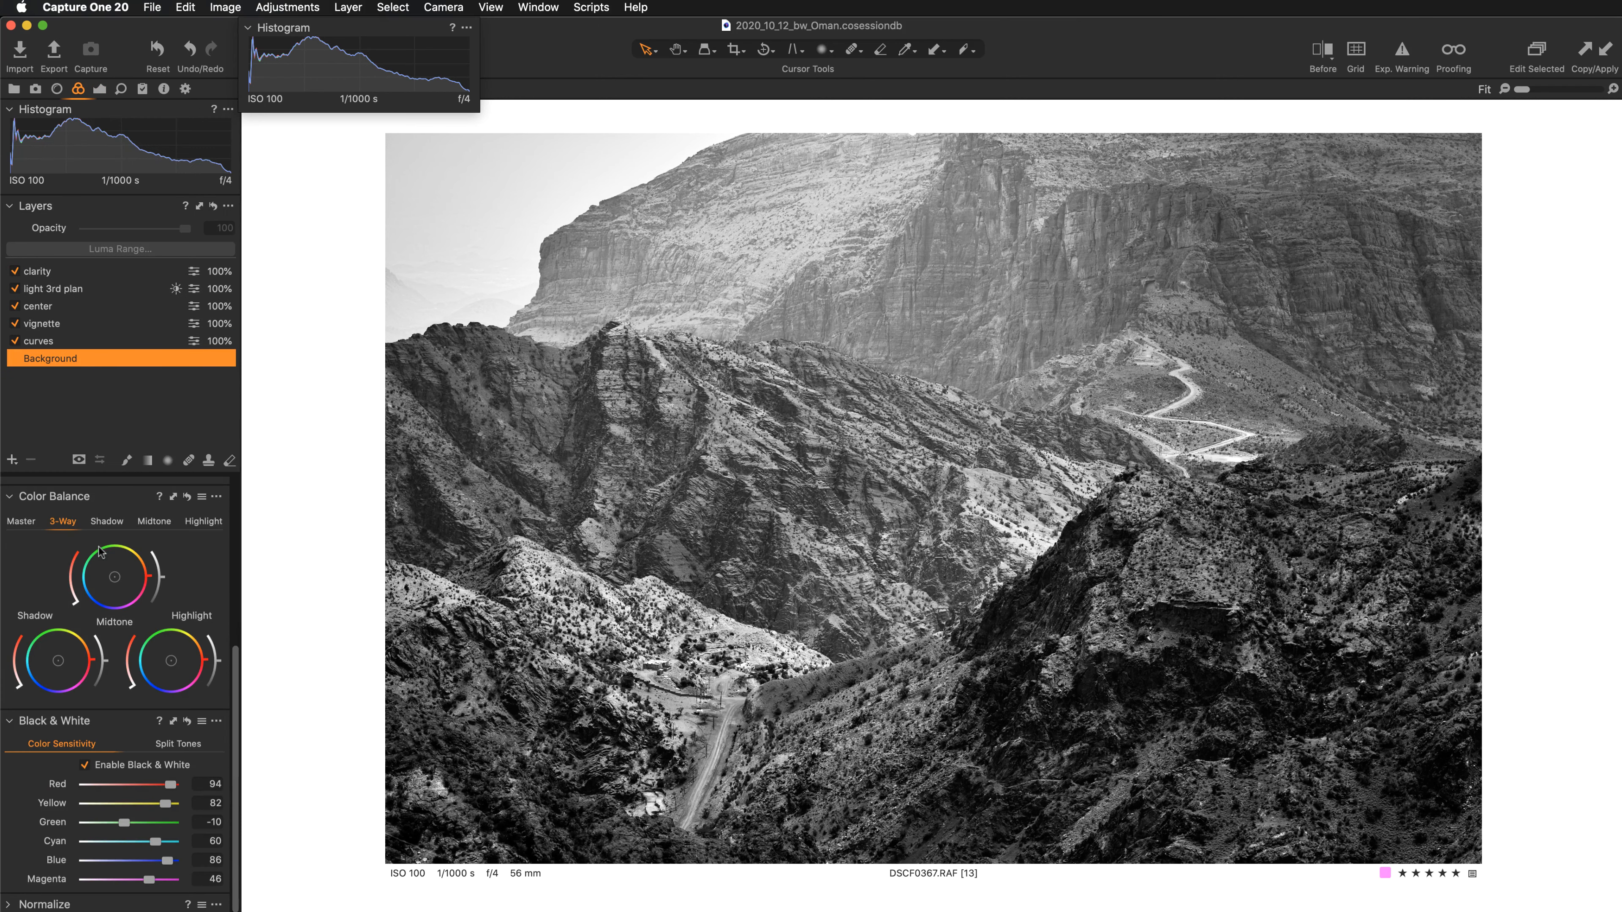
left_click(191, 745)
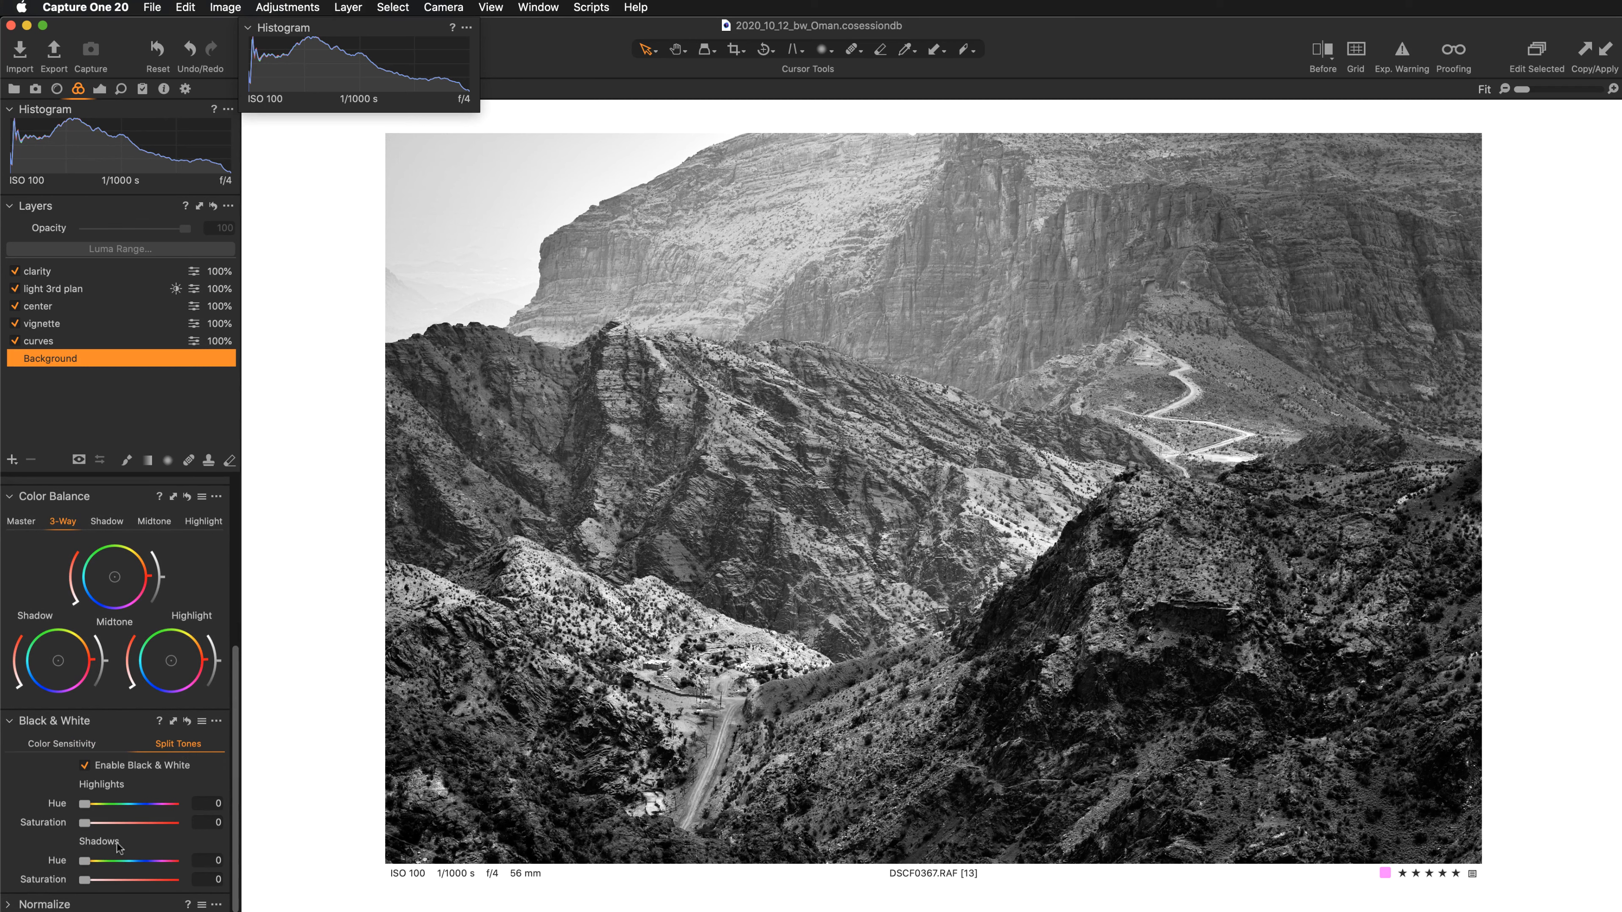
- Add a new filled adjustment layer at the top of the layer stack and name it "tint"
left_click(12, 460)
left_click(34, 485)
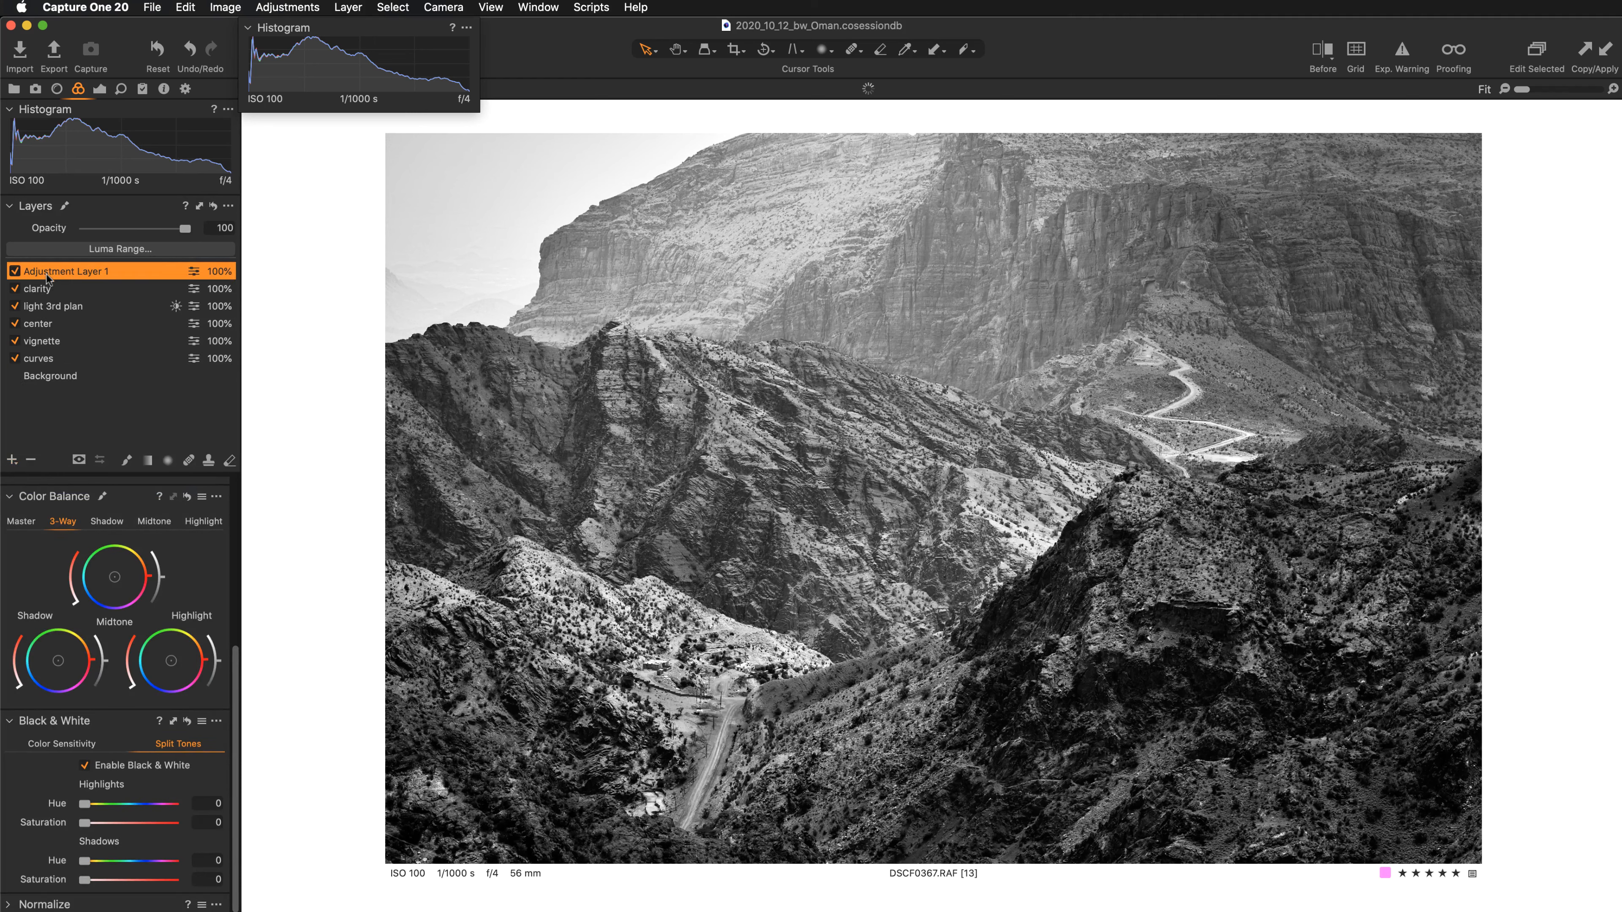
double_click(51, 273)
type("tint")
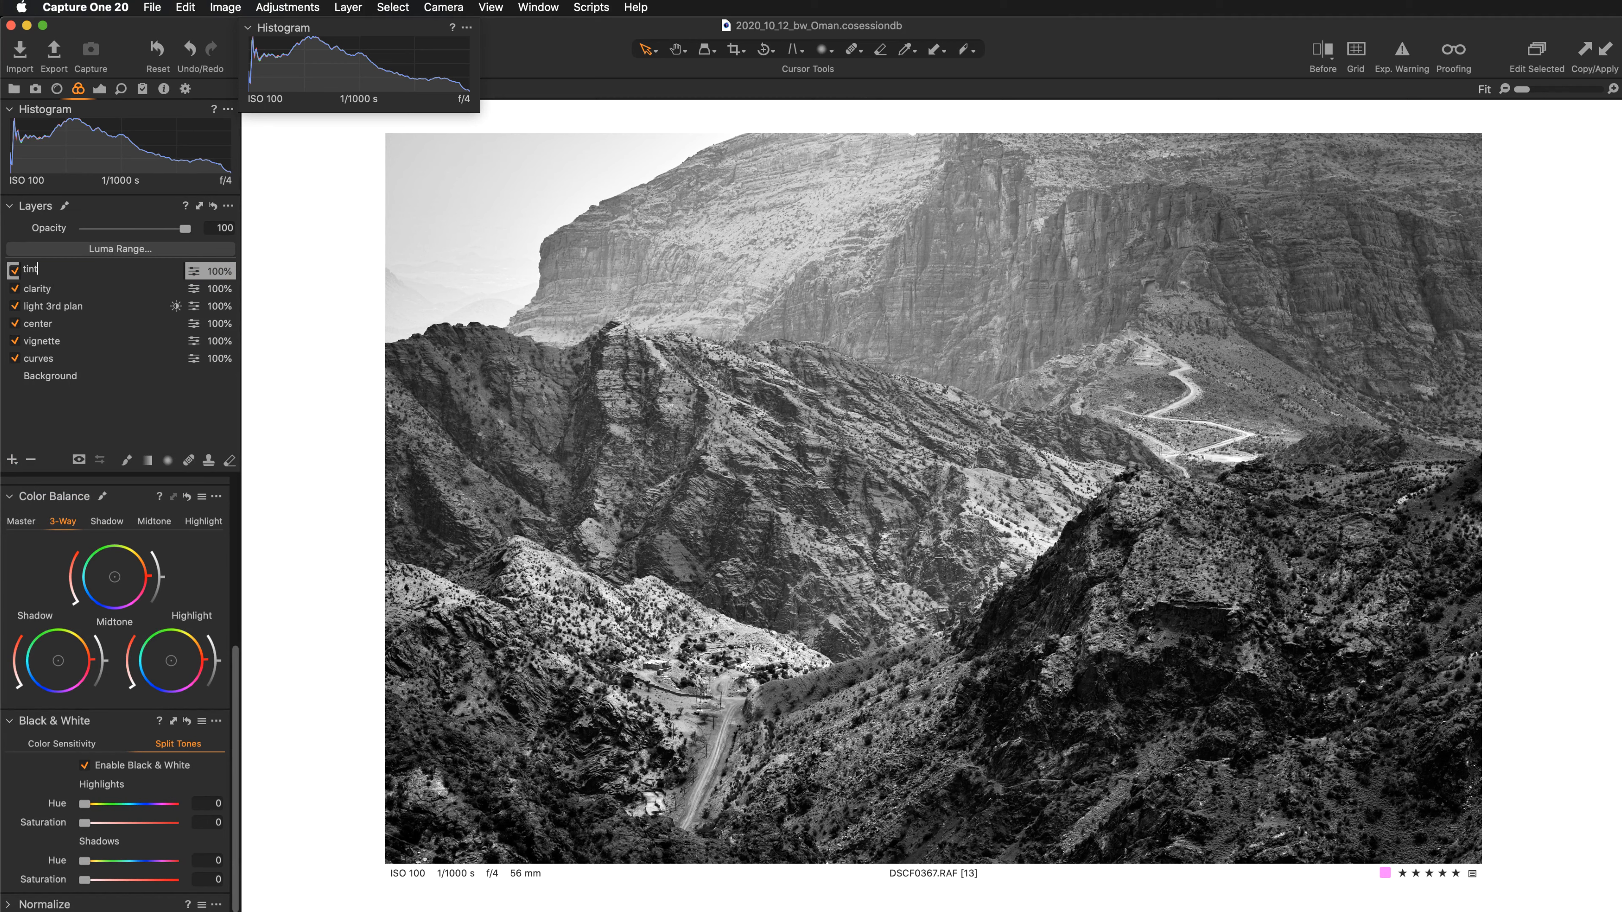
- Draw a slanted linear gradient mask on the tint layer, fading from the distant mountain down toward the lower foreground
key("Return")
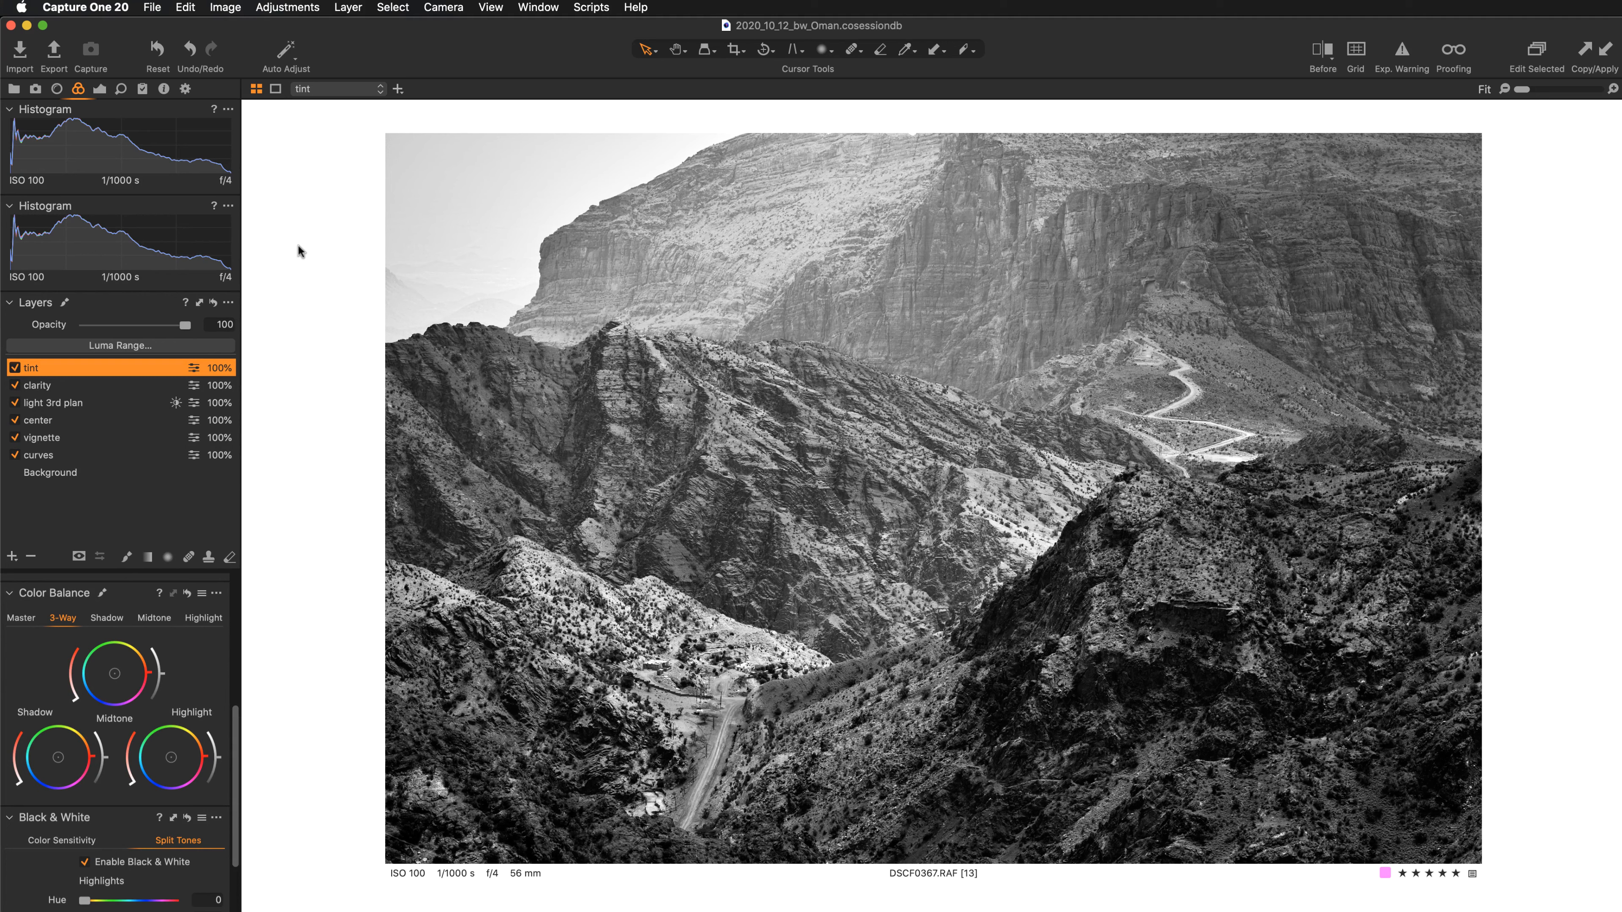
left_click(149, 561)
left_click_drag(578, 259, 715, 856)
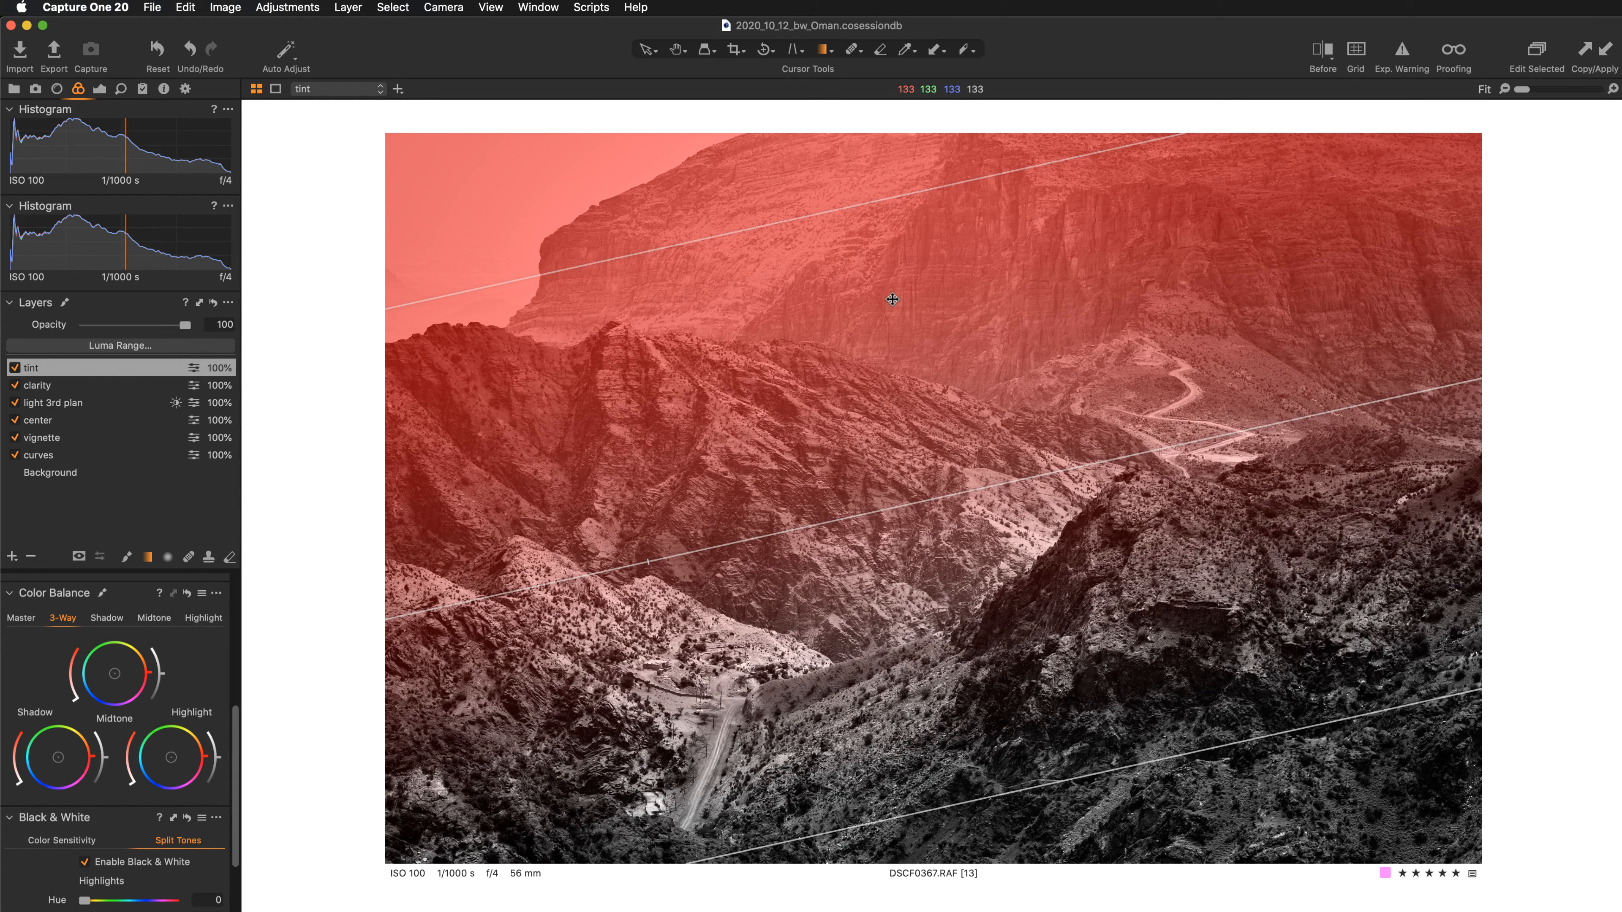
- Lower and rotate the tint layer's gradient so it fades out along the dark foreground hill's slope, and hide the mask overlay
left_click_drag(894, 296, 911, 379)
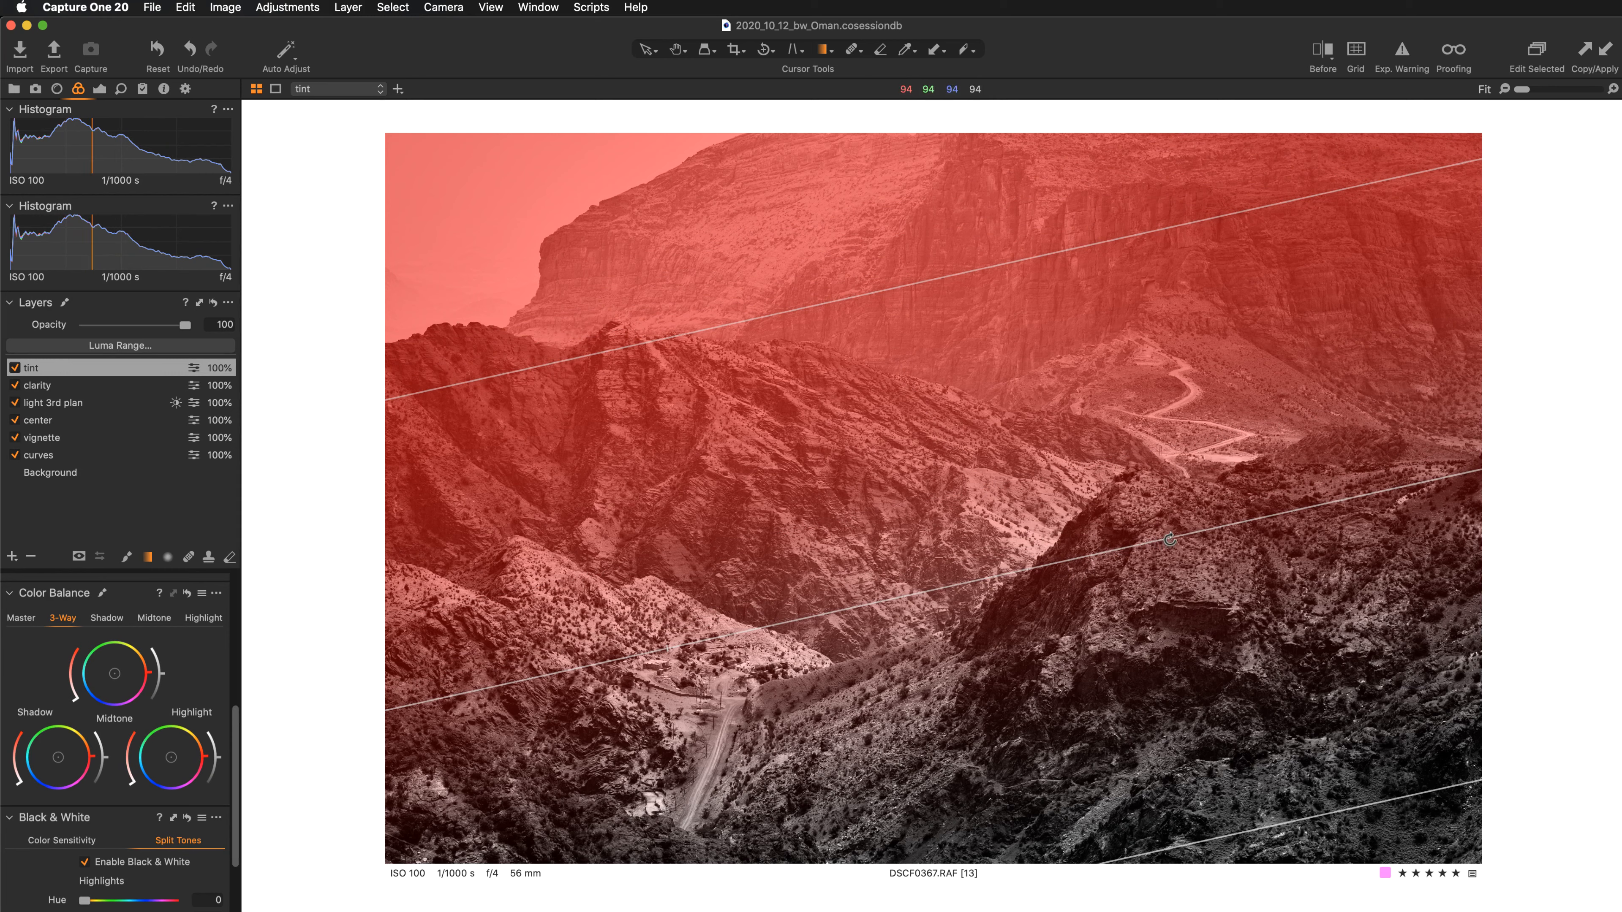
left_click_drag(1169, 540, 1156, 501)
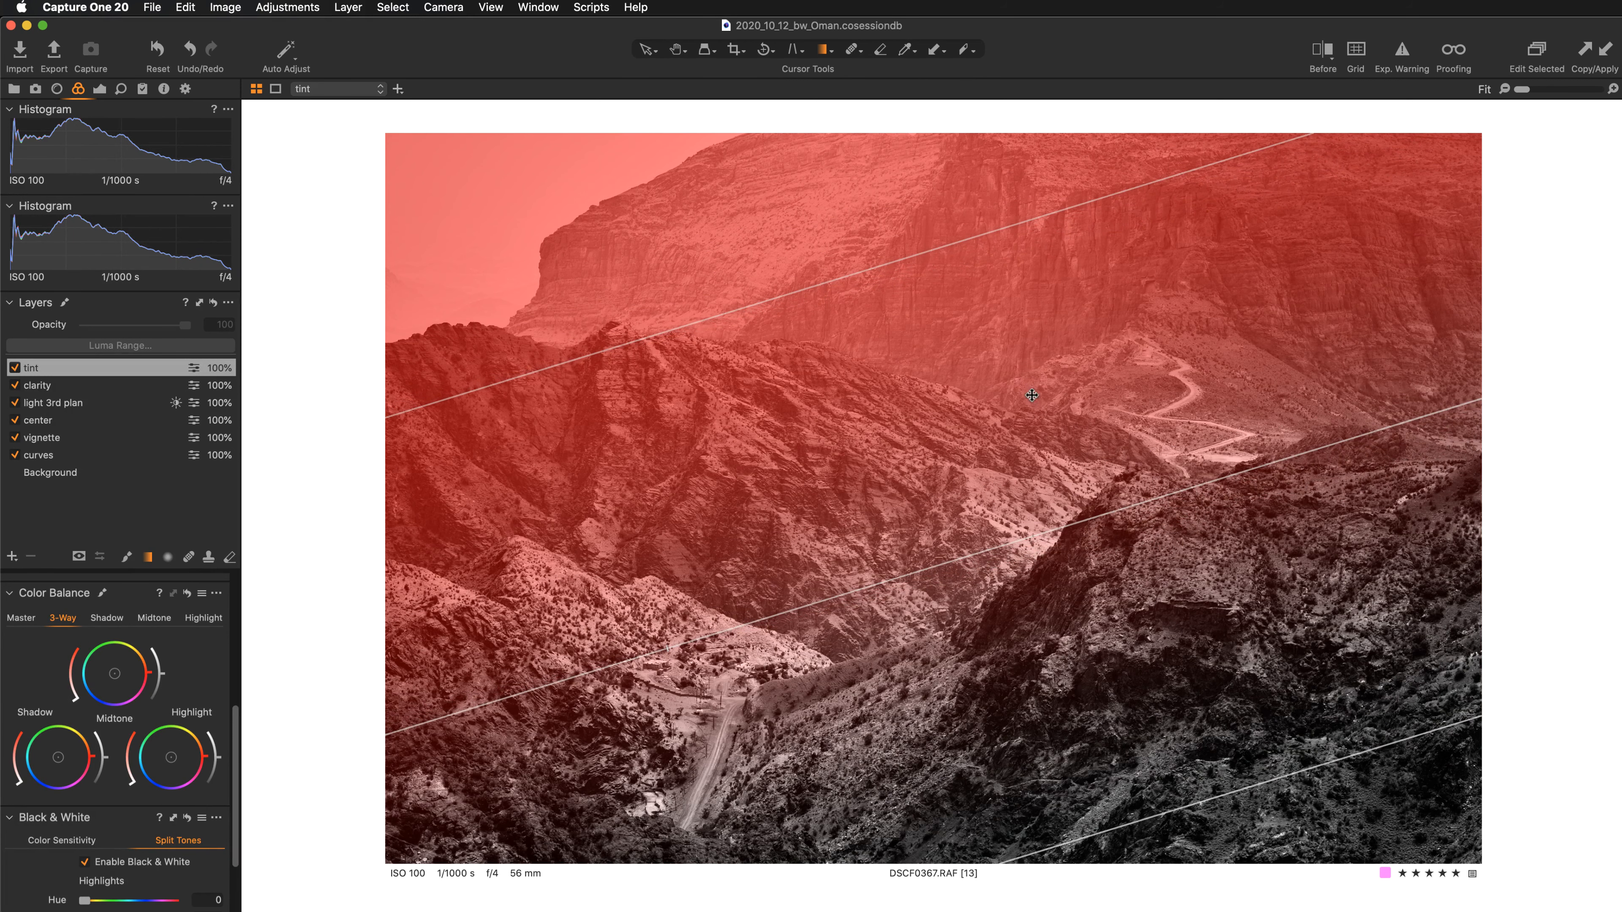
left_click_drag(1032, 395, 1022, 471)
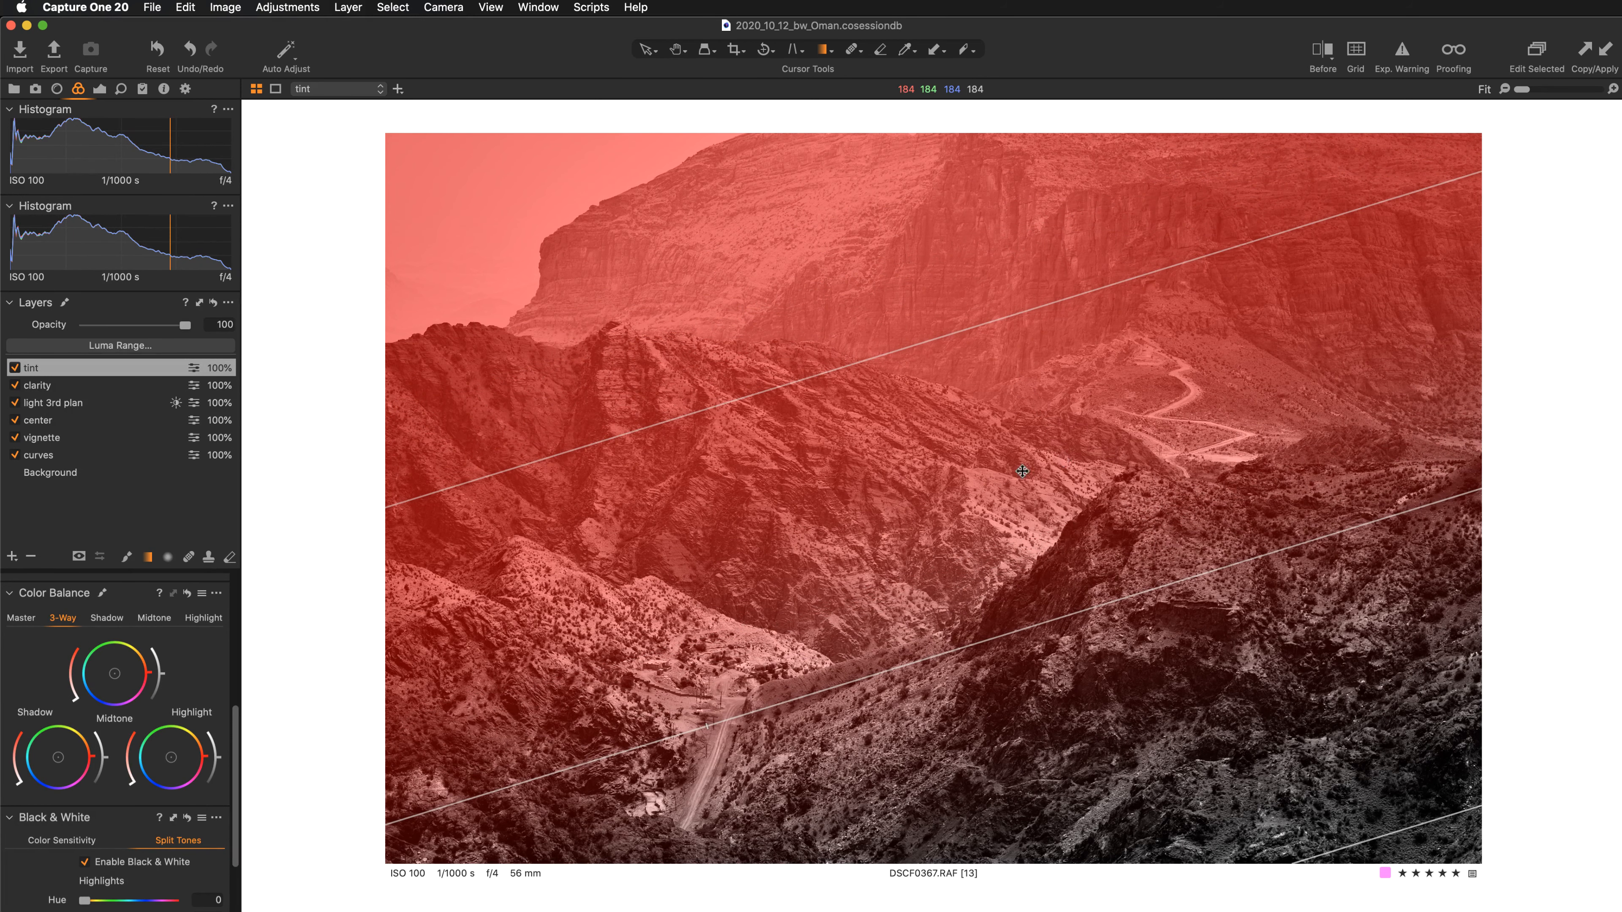
left_click_drag(1264, 556, 1260, 542)
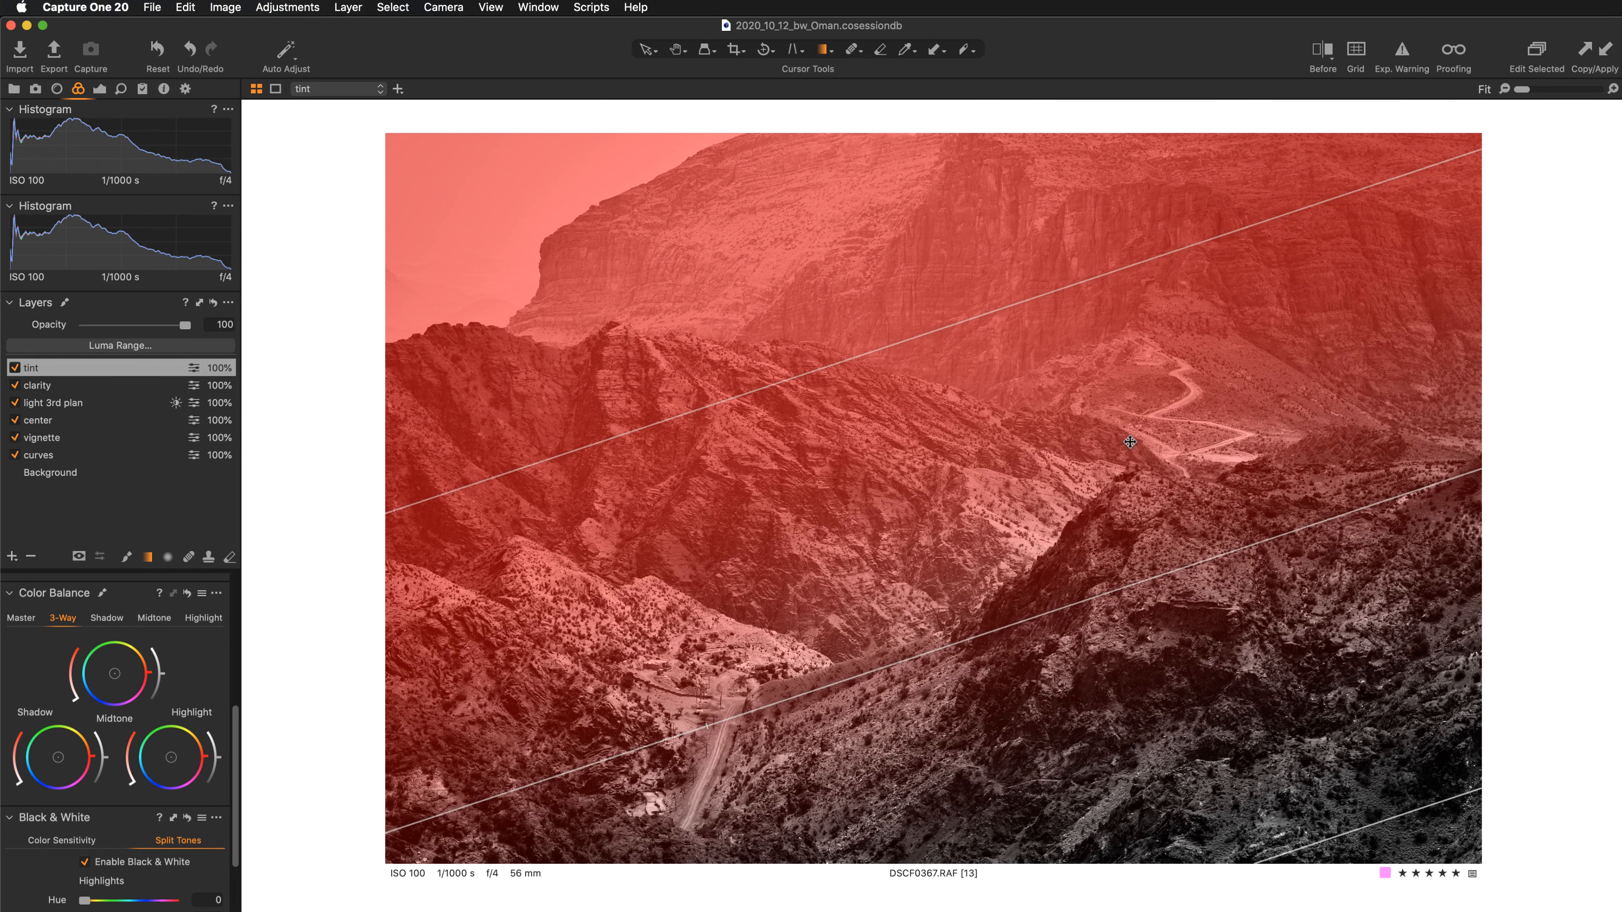
left_click_drag(1129, 443, 1131, 459)
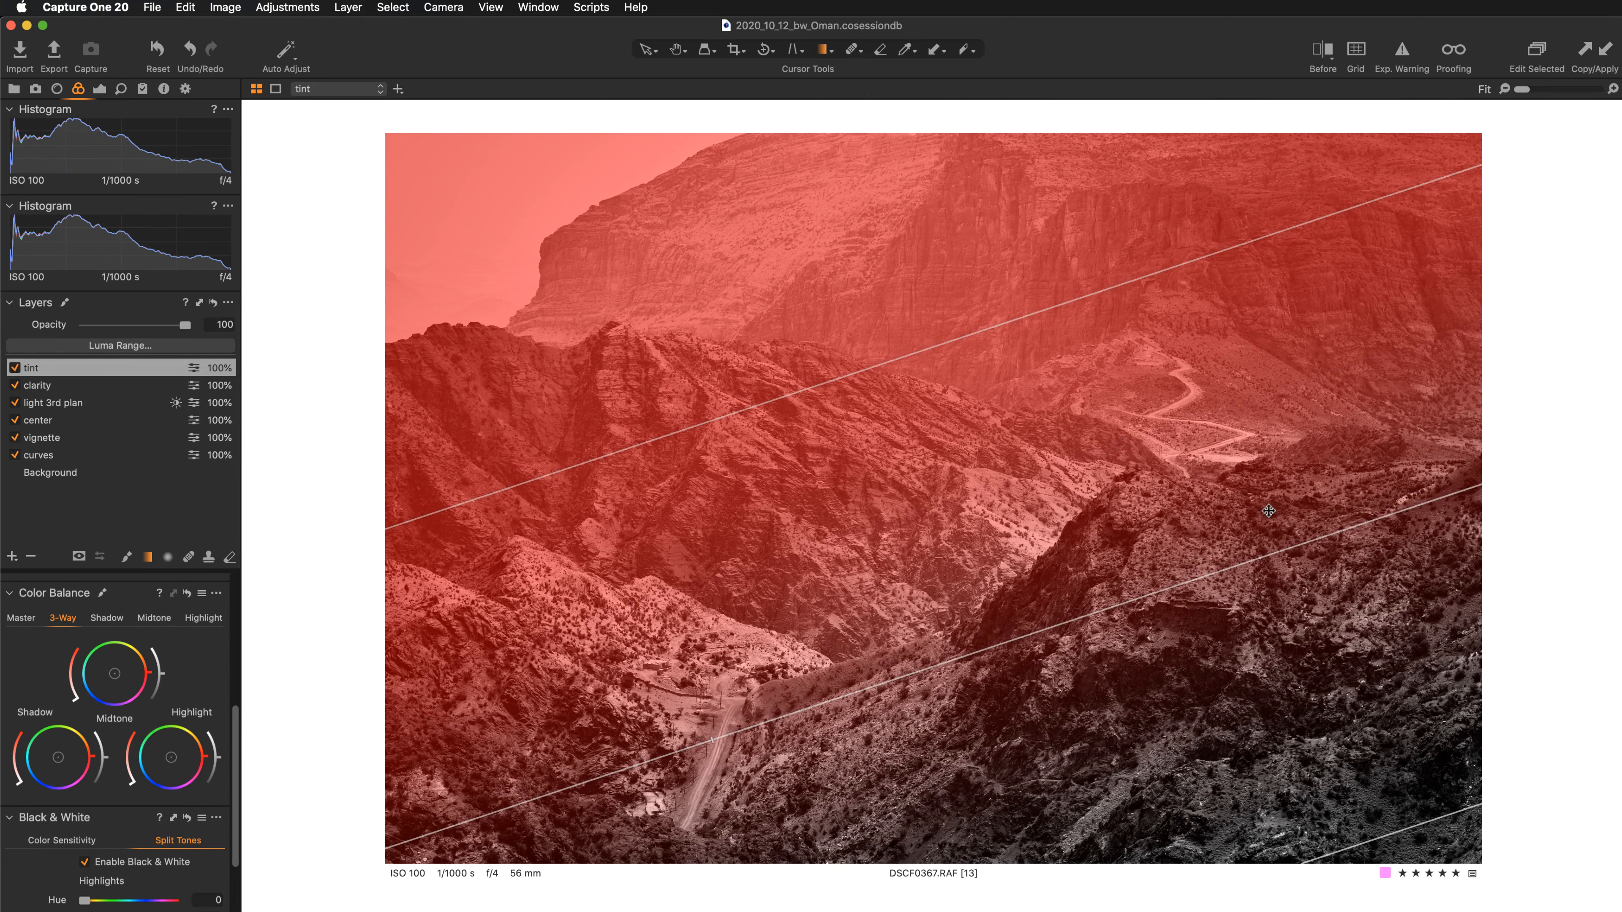
left_click_drag(1320, 543, 1315, 526)
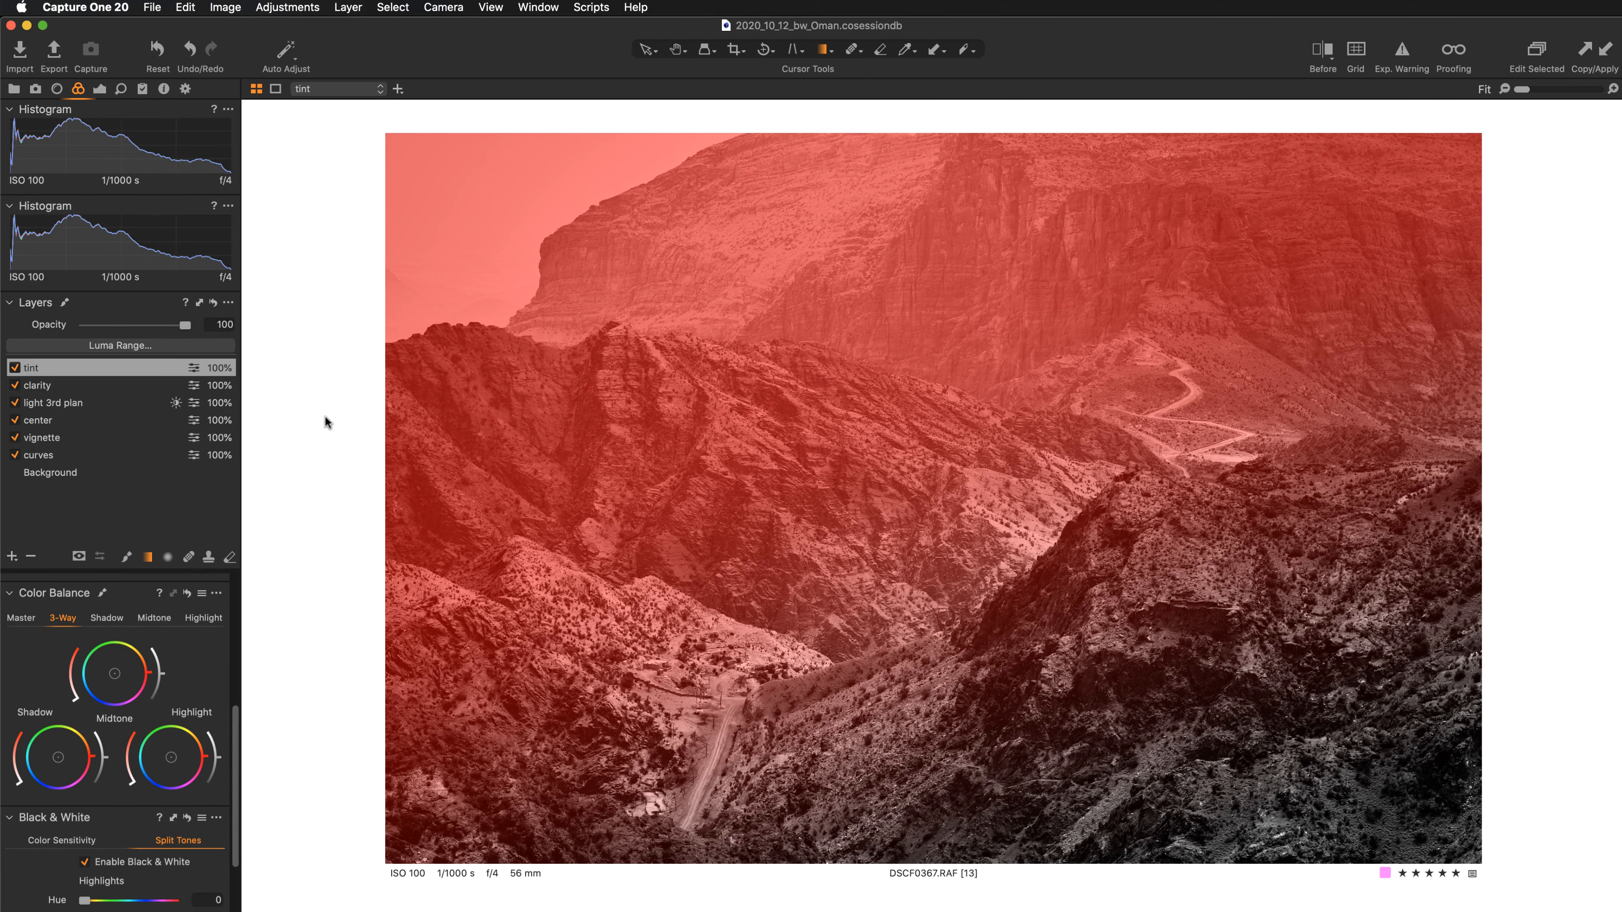
key("m")
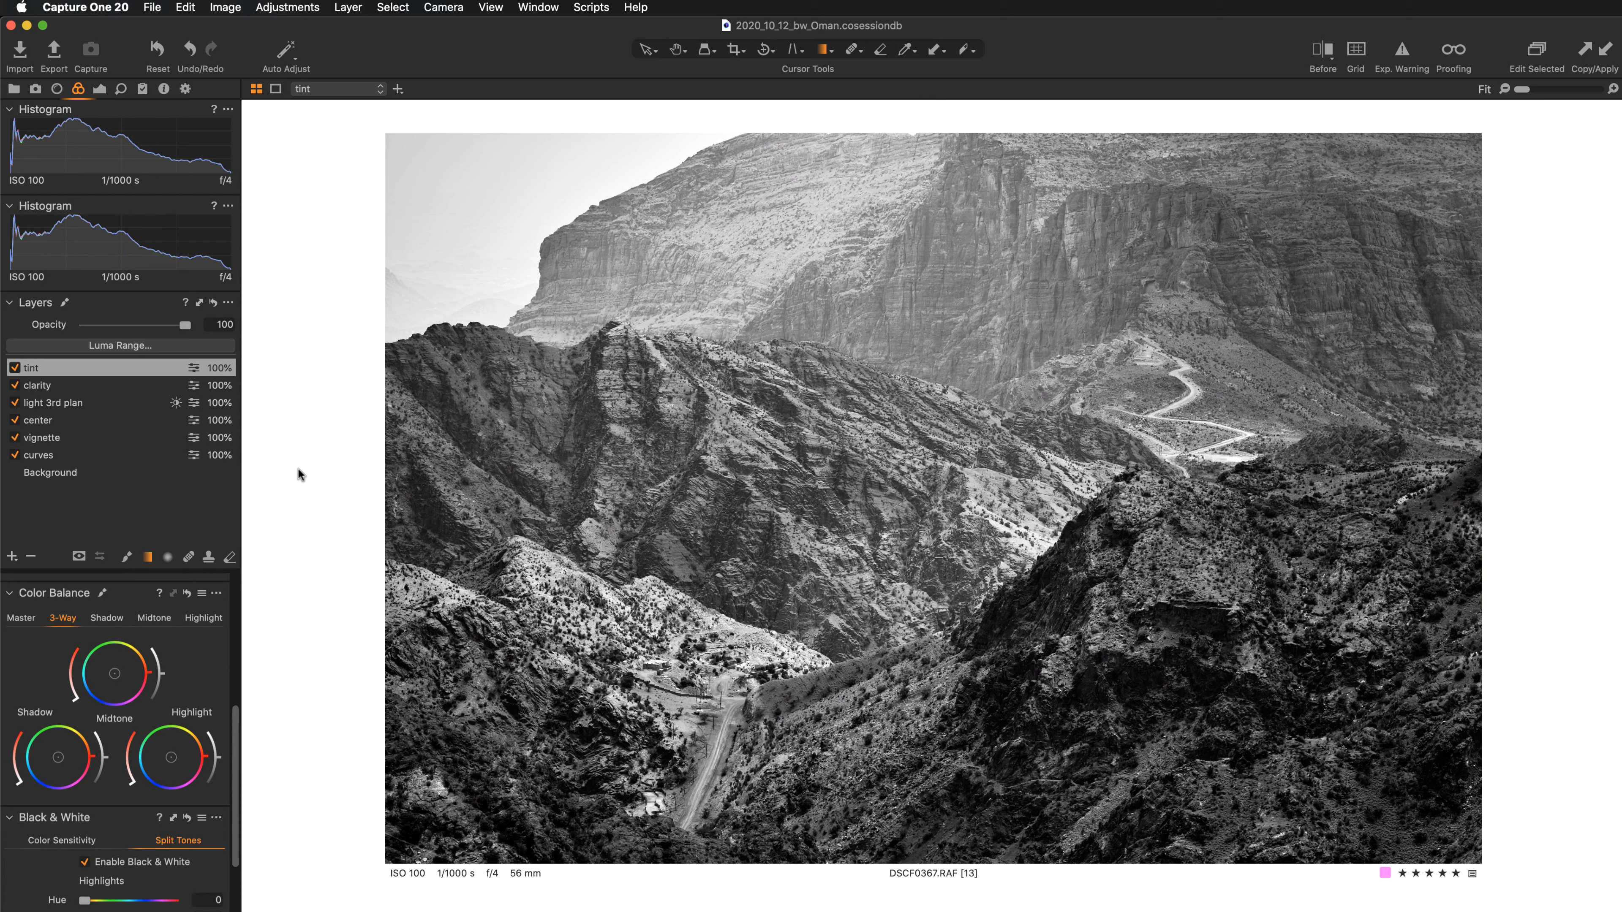
- Shift the tint layer's shadow color balance slightly toward red, and compare the image with the layer off and on
left_click(108, 618)
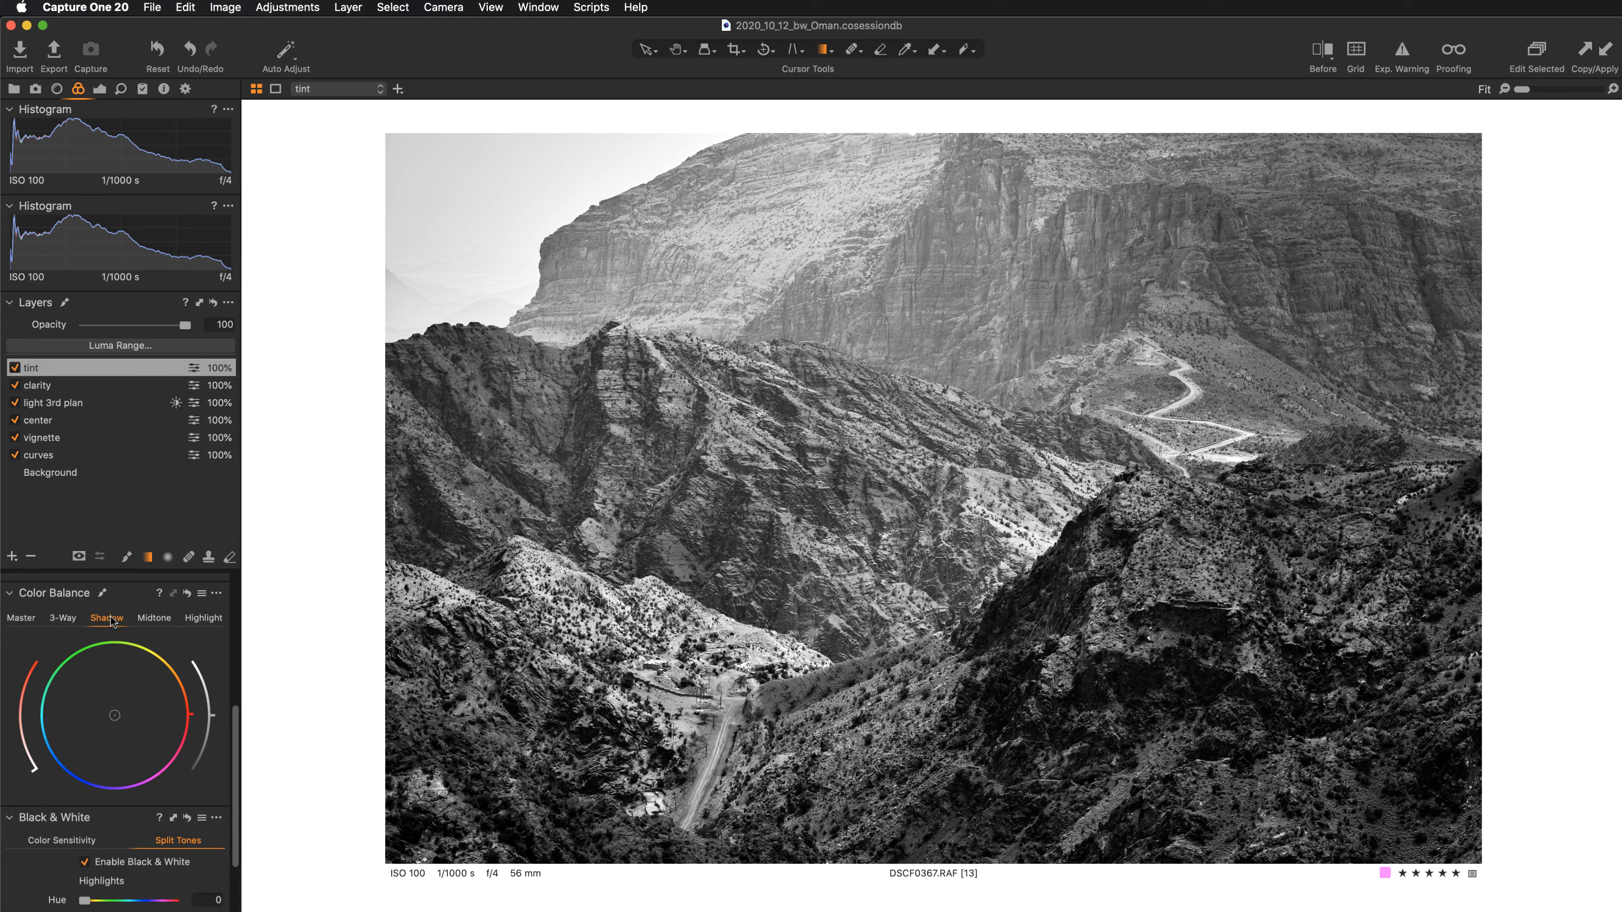
key("y")
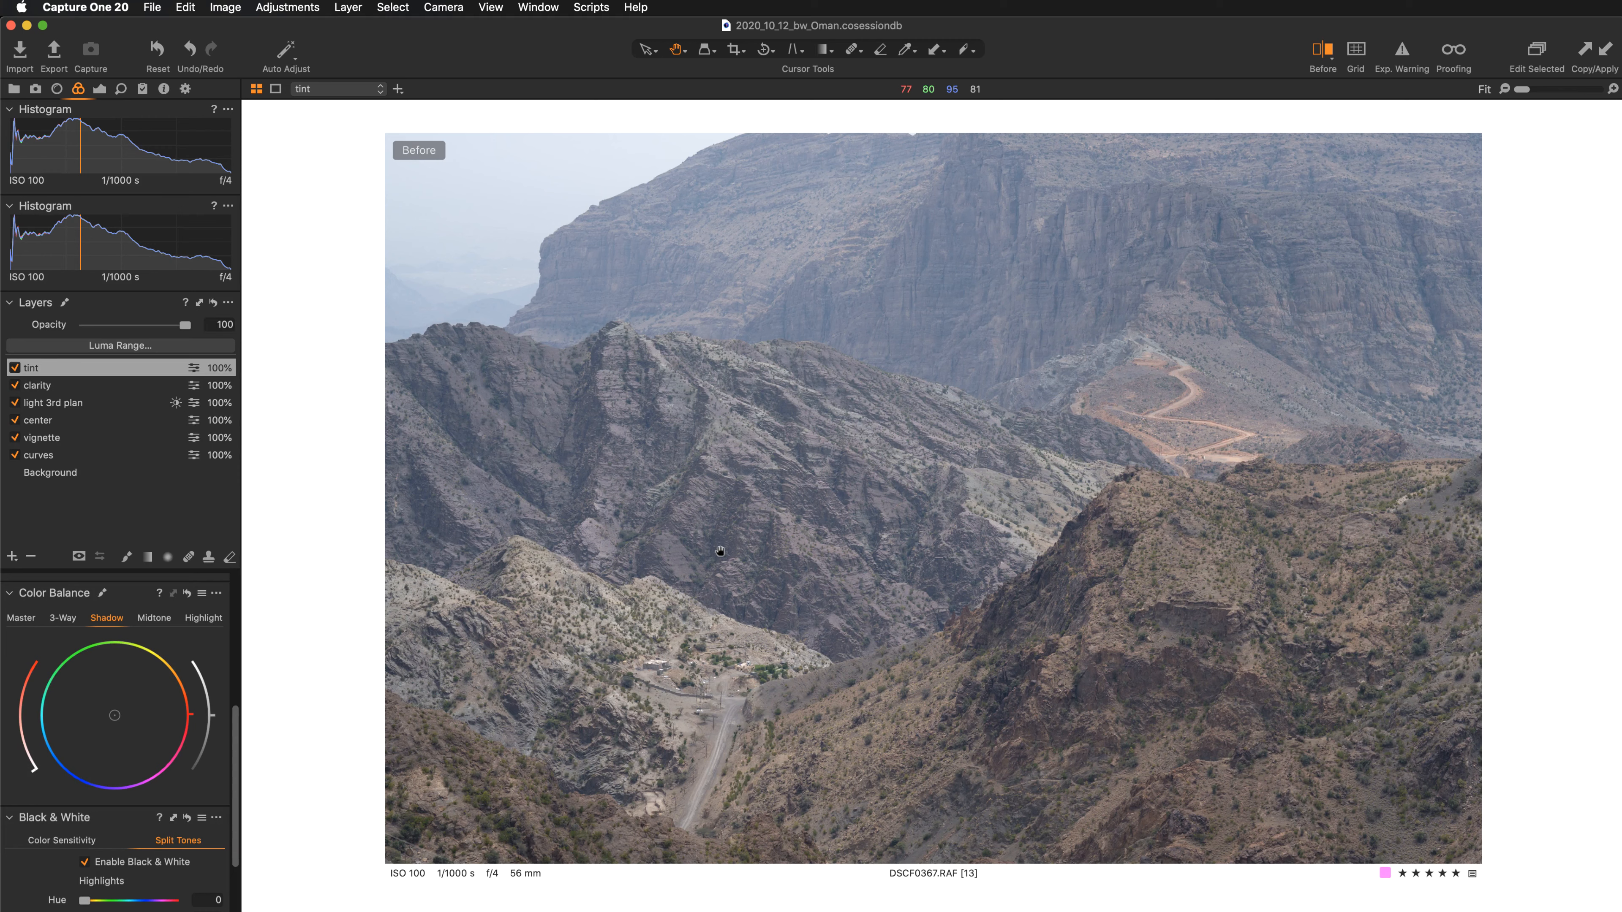
key("g")
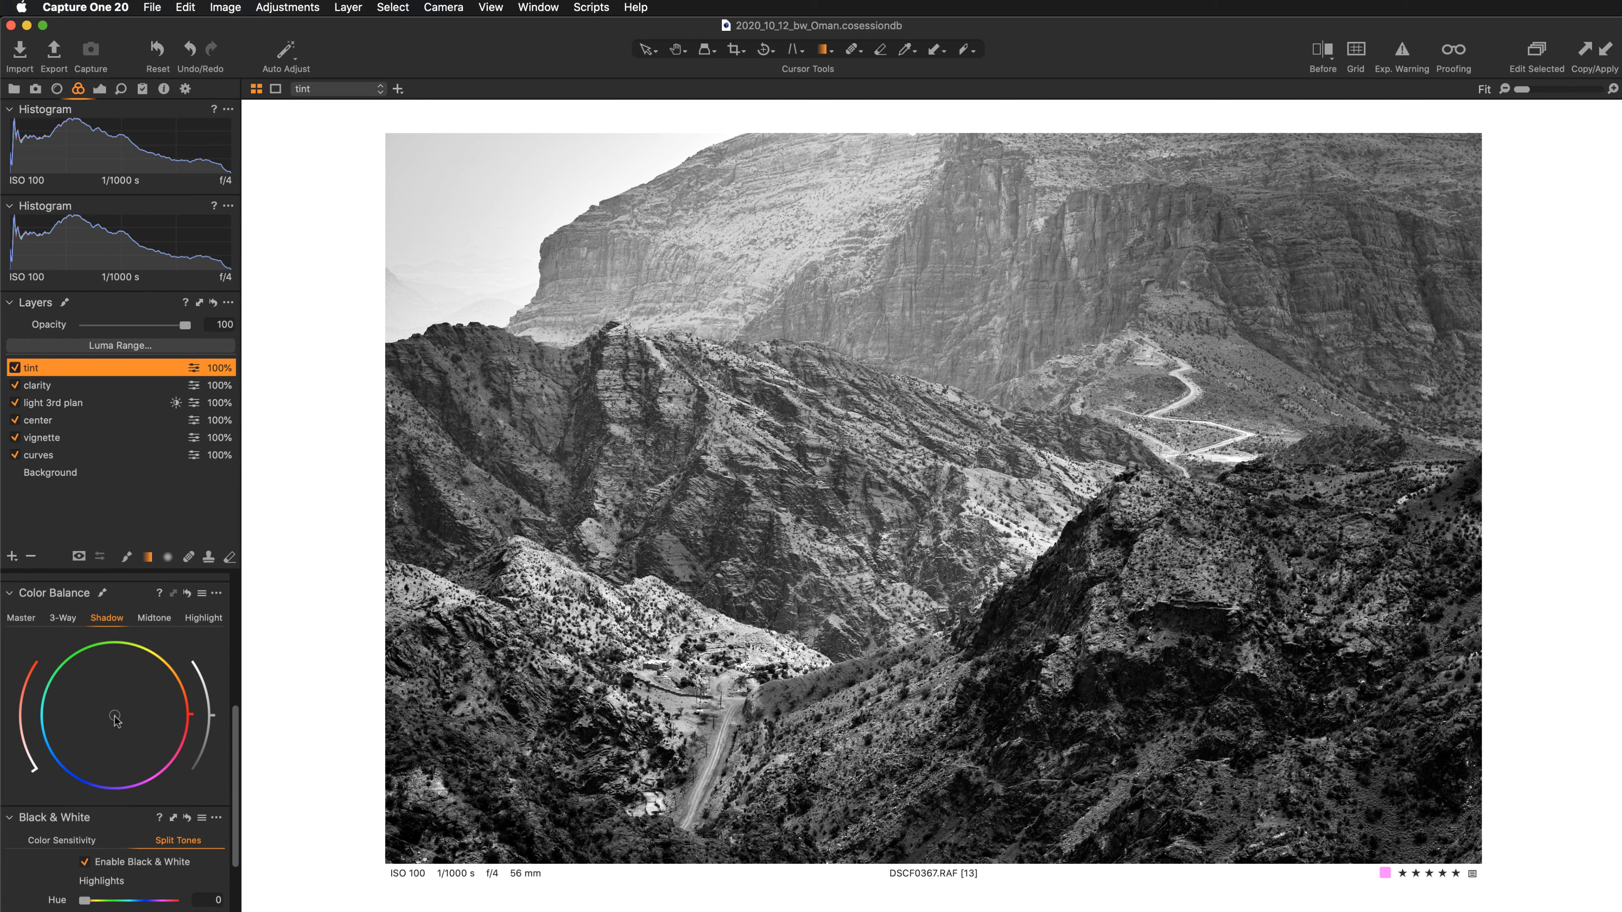
left_click_drag(116, 720, 126, 715)
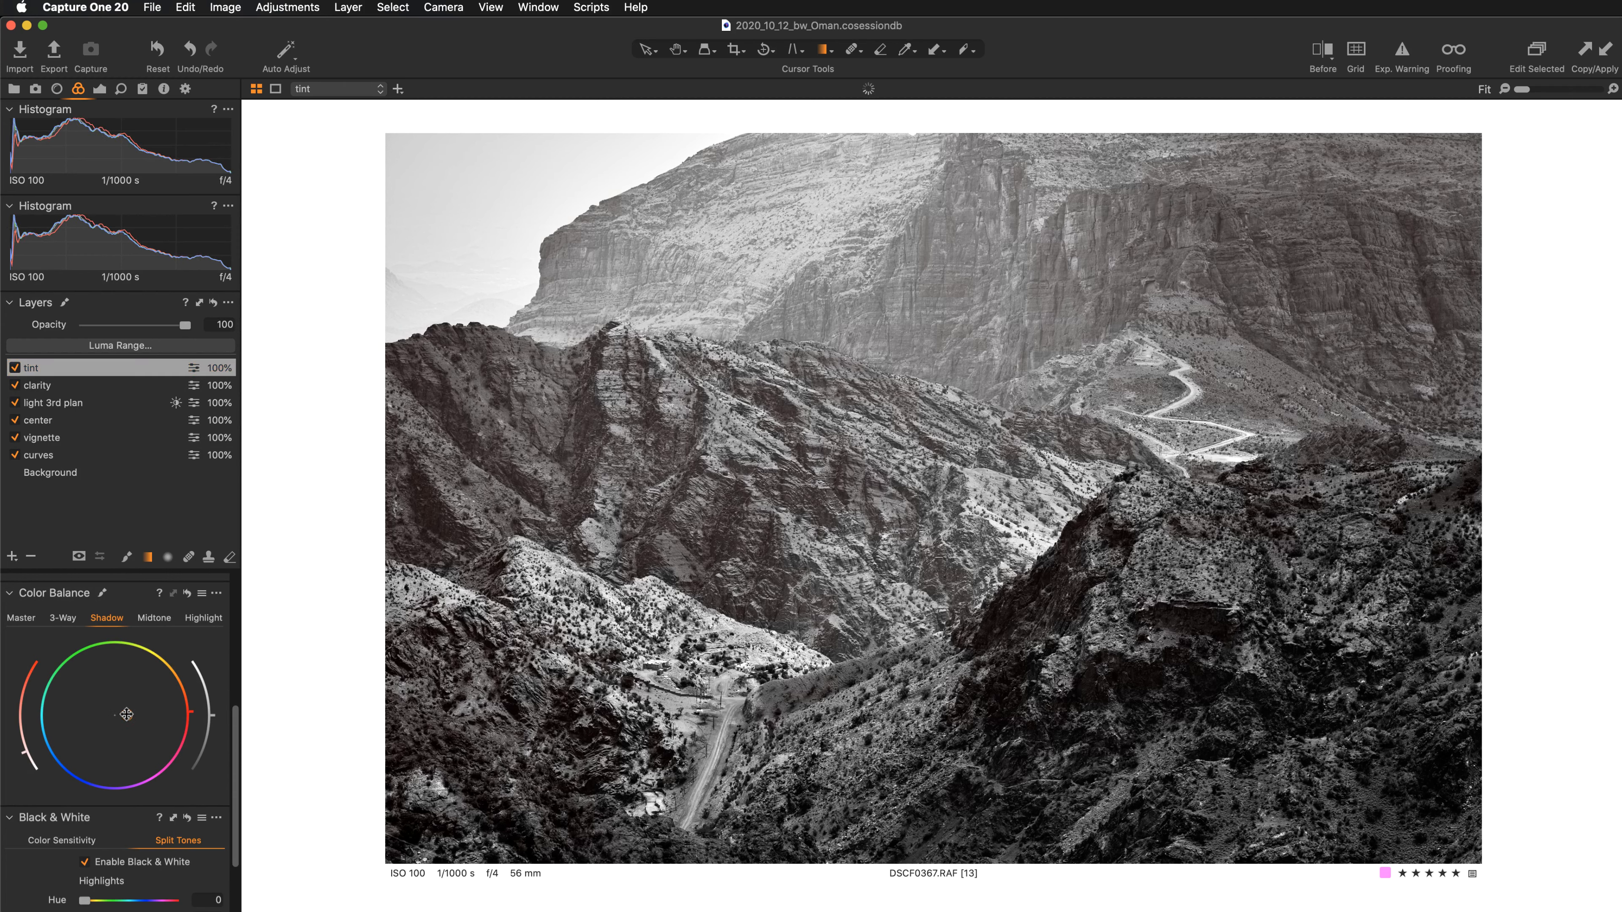
left_click_drag(126, 715, 132, 715)
left_click(14, 369)
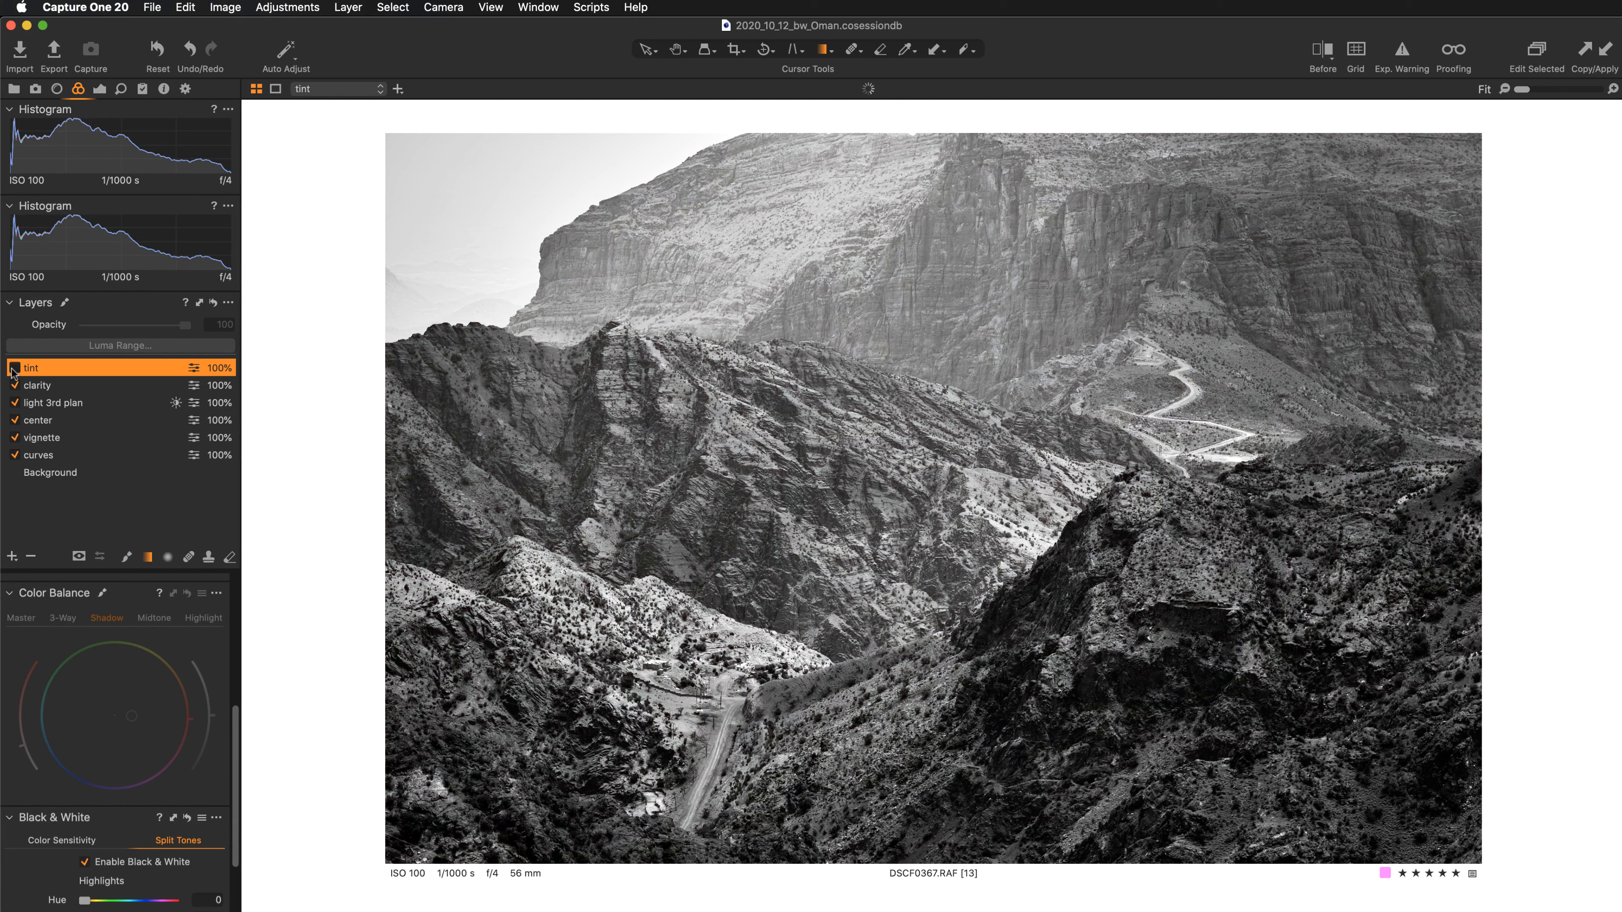
left_click(14, 368)
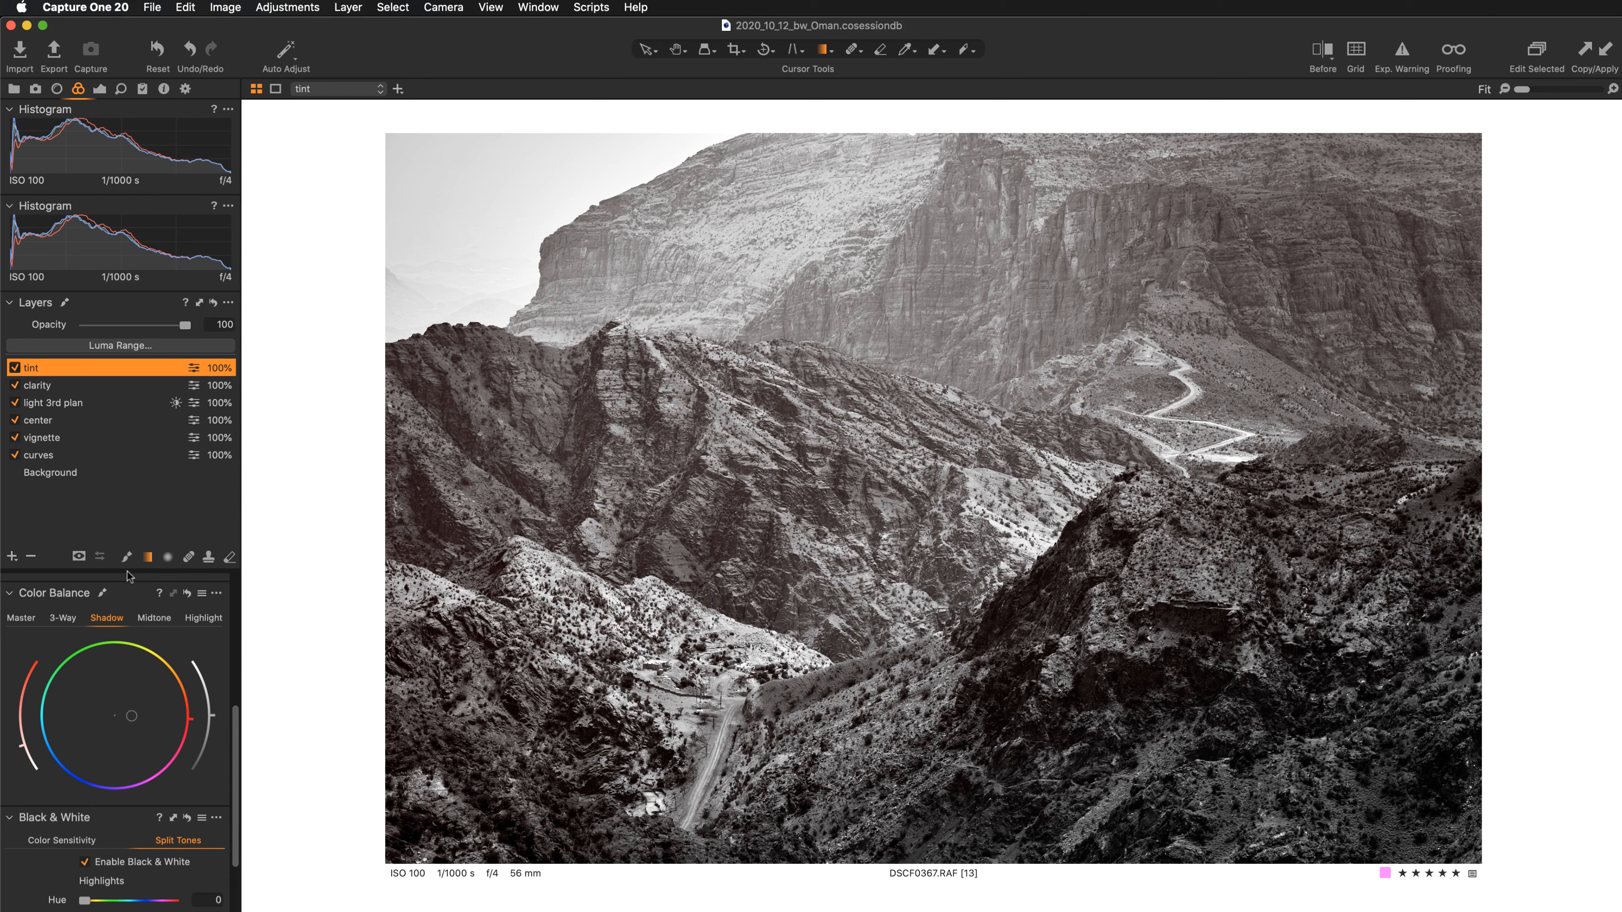
- Shift the tint layer's midtone color balance slightly toward blue and move its gradient mask a little lower
left_click(159, 623)
mouse_move(115, 716)
left_mouse_down()
mouse_move(127, 728)
mouse_move(106, 727)
left_mouse_up()
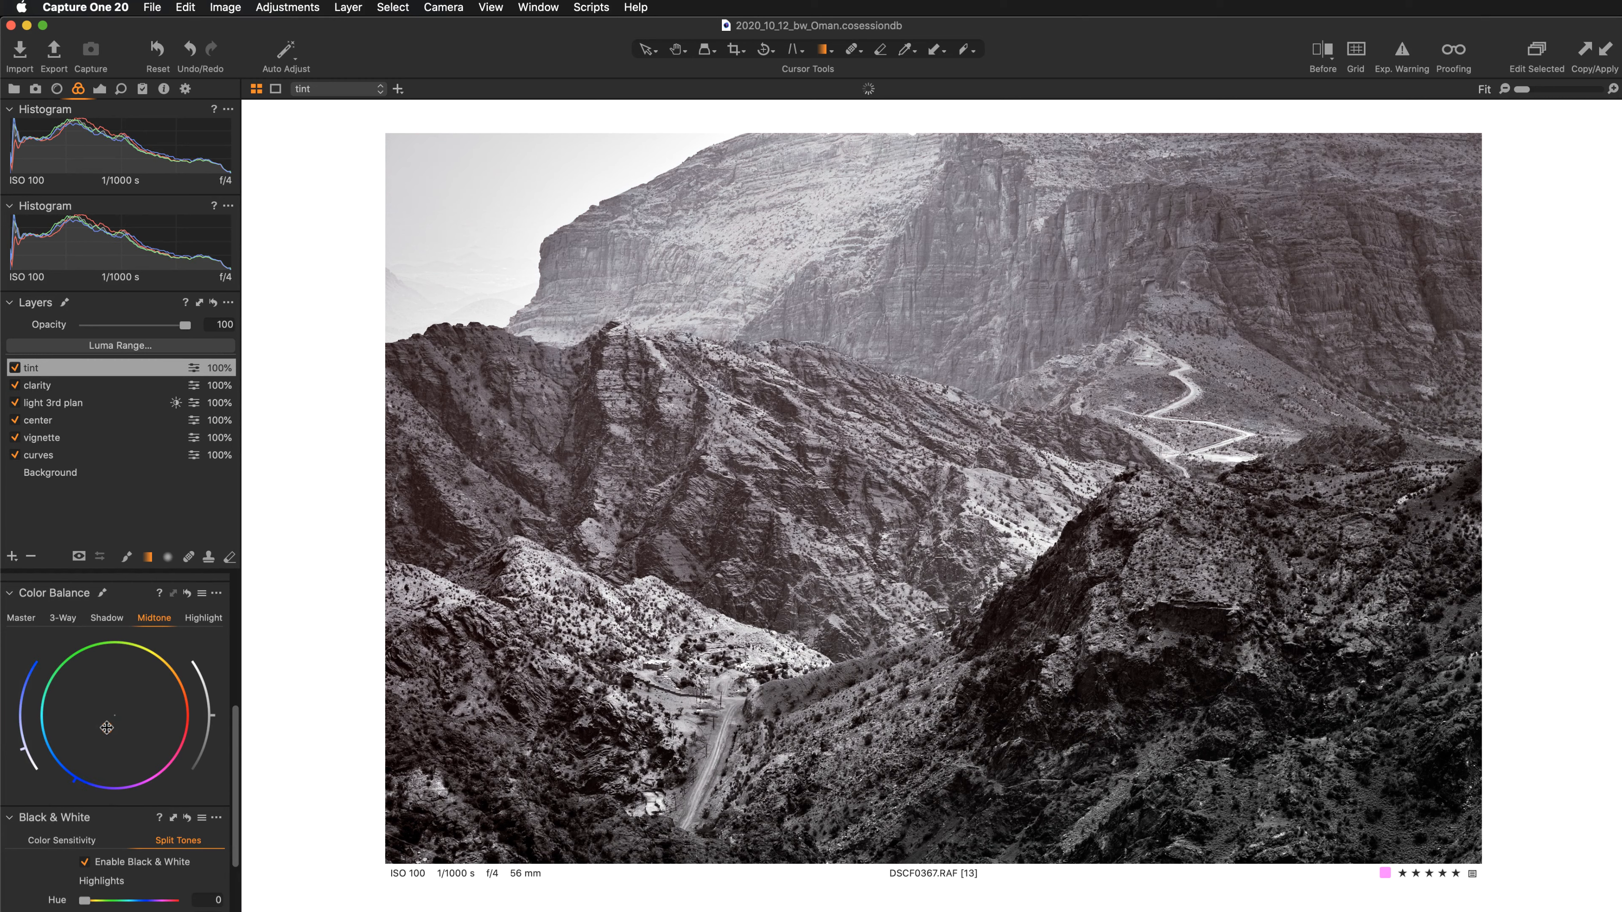
left_click_drag(107, 727, 105, 731)
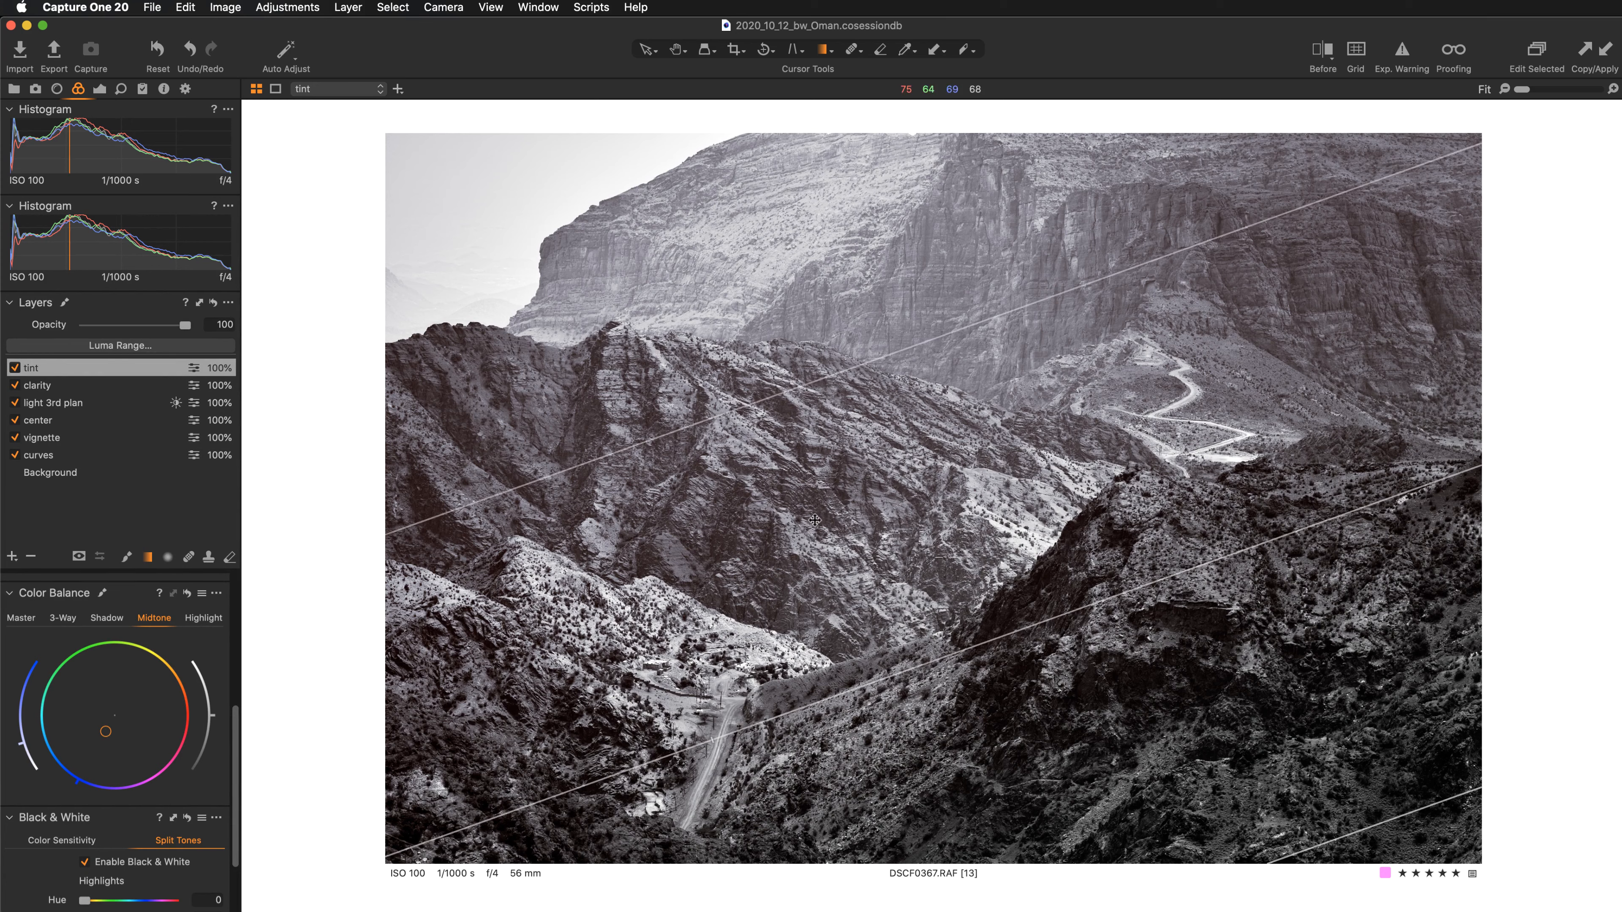
left_click_drag(873, 522, 890, 580)
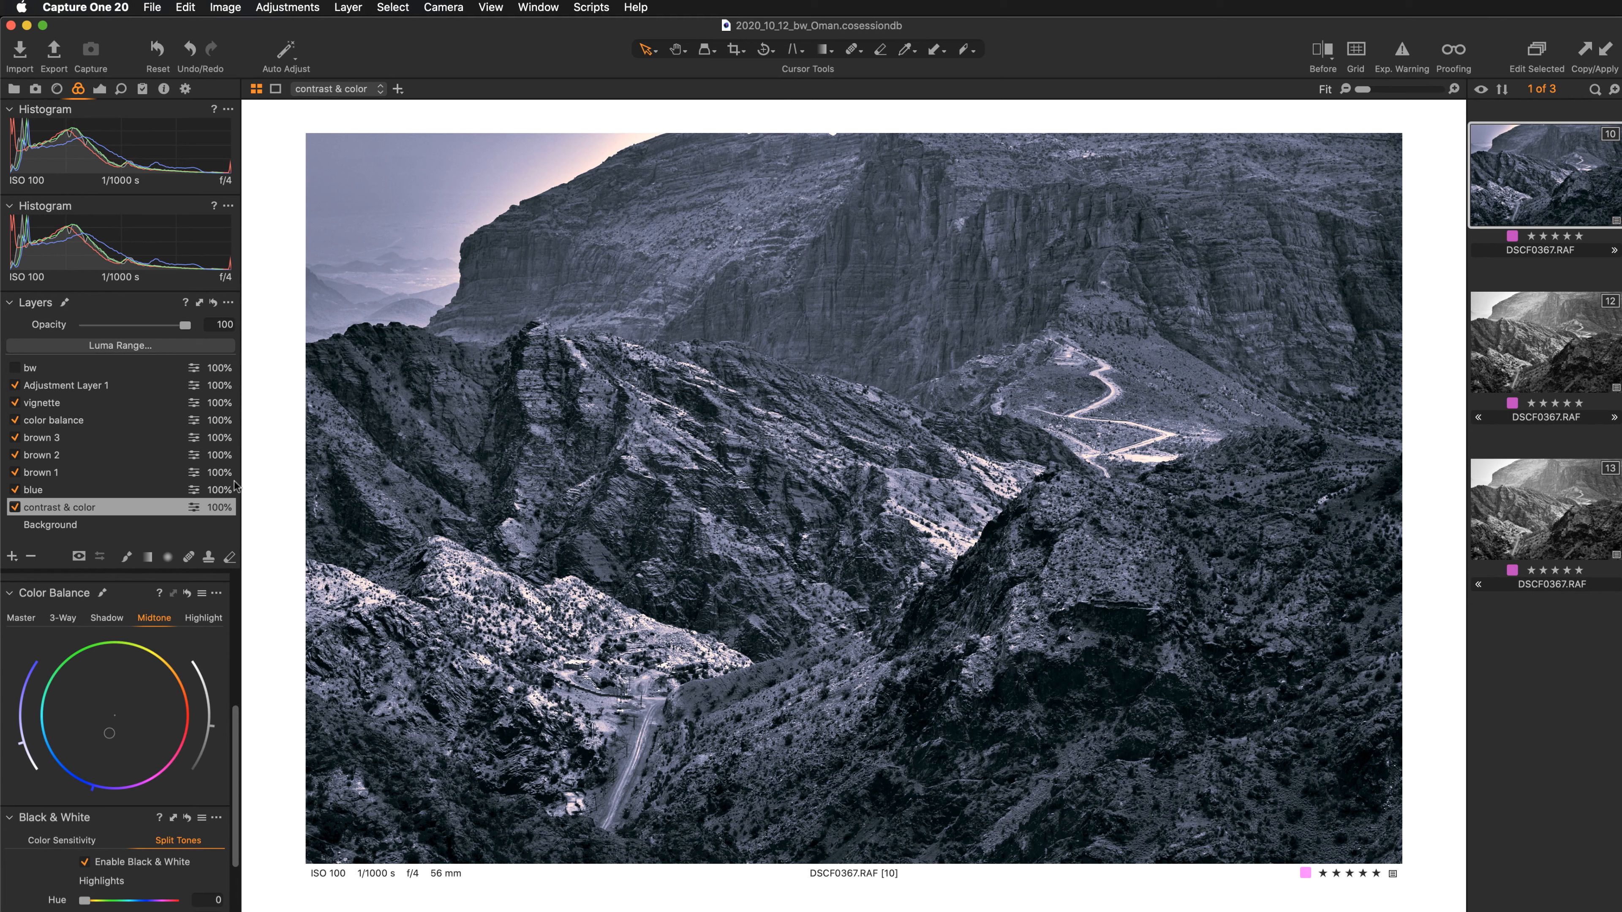
- Disable Black & White on variant 10, and show the Split Tones settings for variant 13's Background layer
left_click(84, 862)
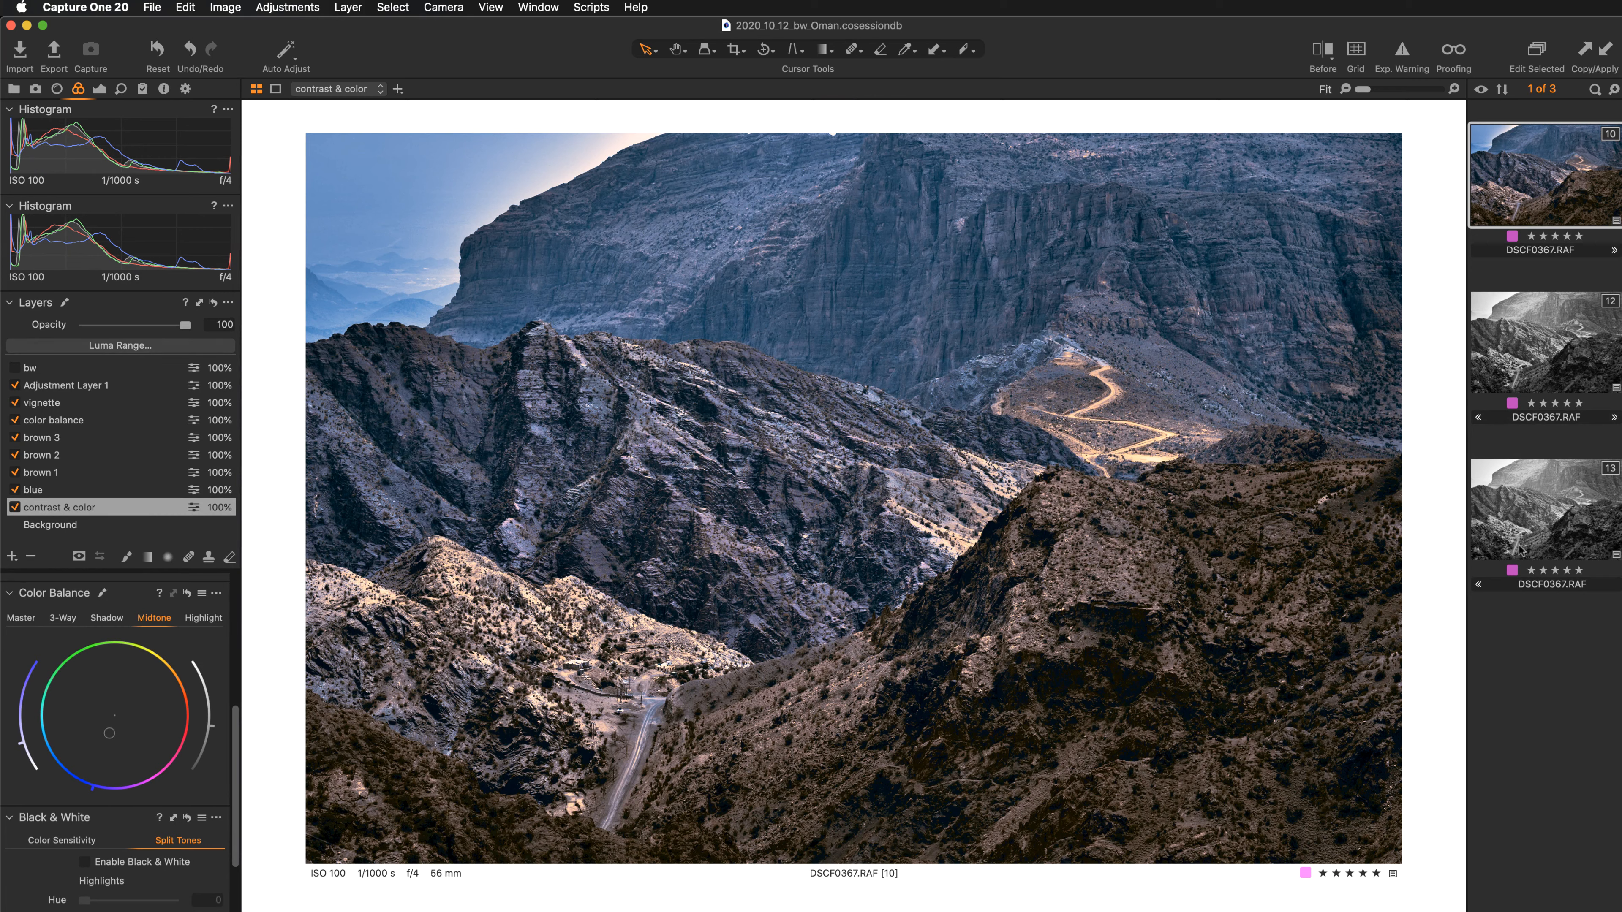
left_click(1524, 512)
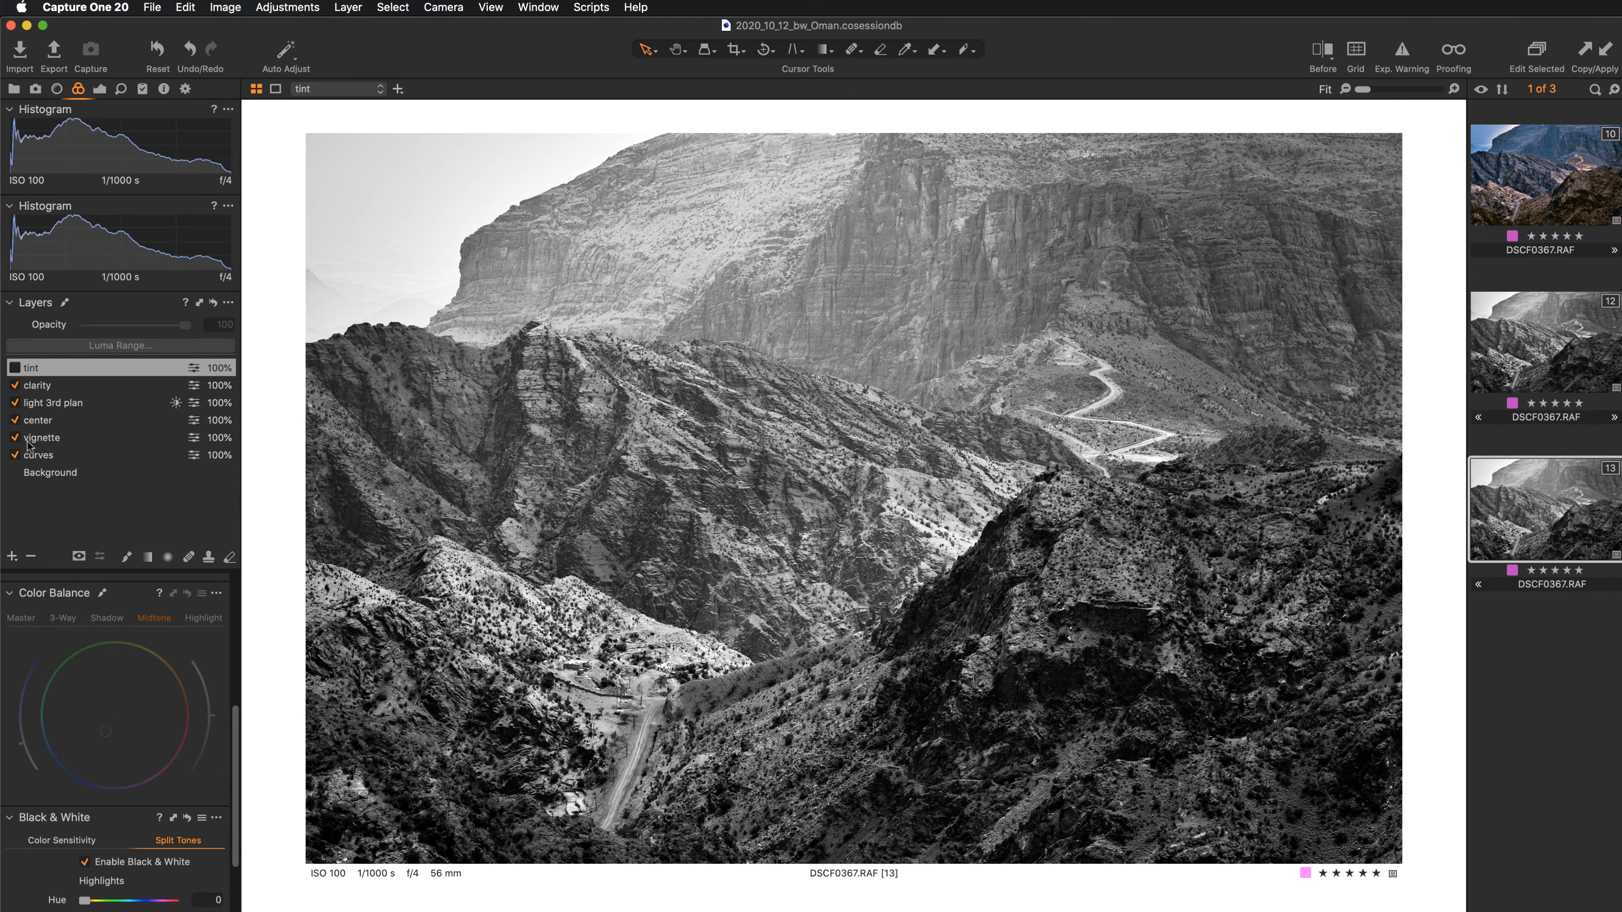
left_click(50, 472)
scroll(115, 670, "down", 3)
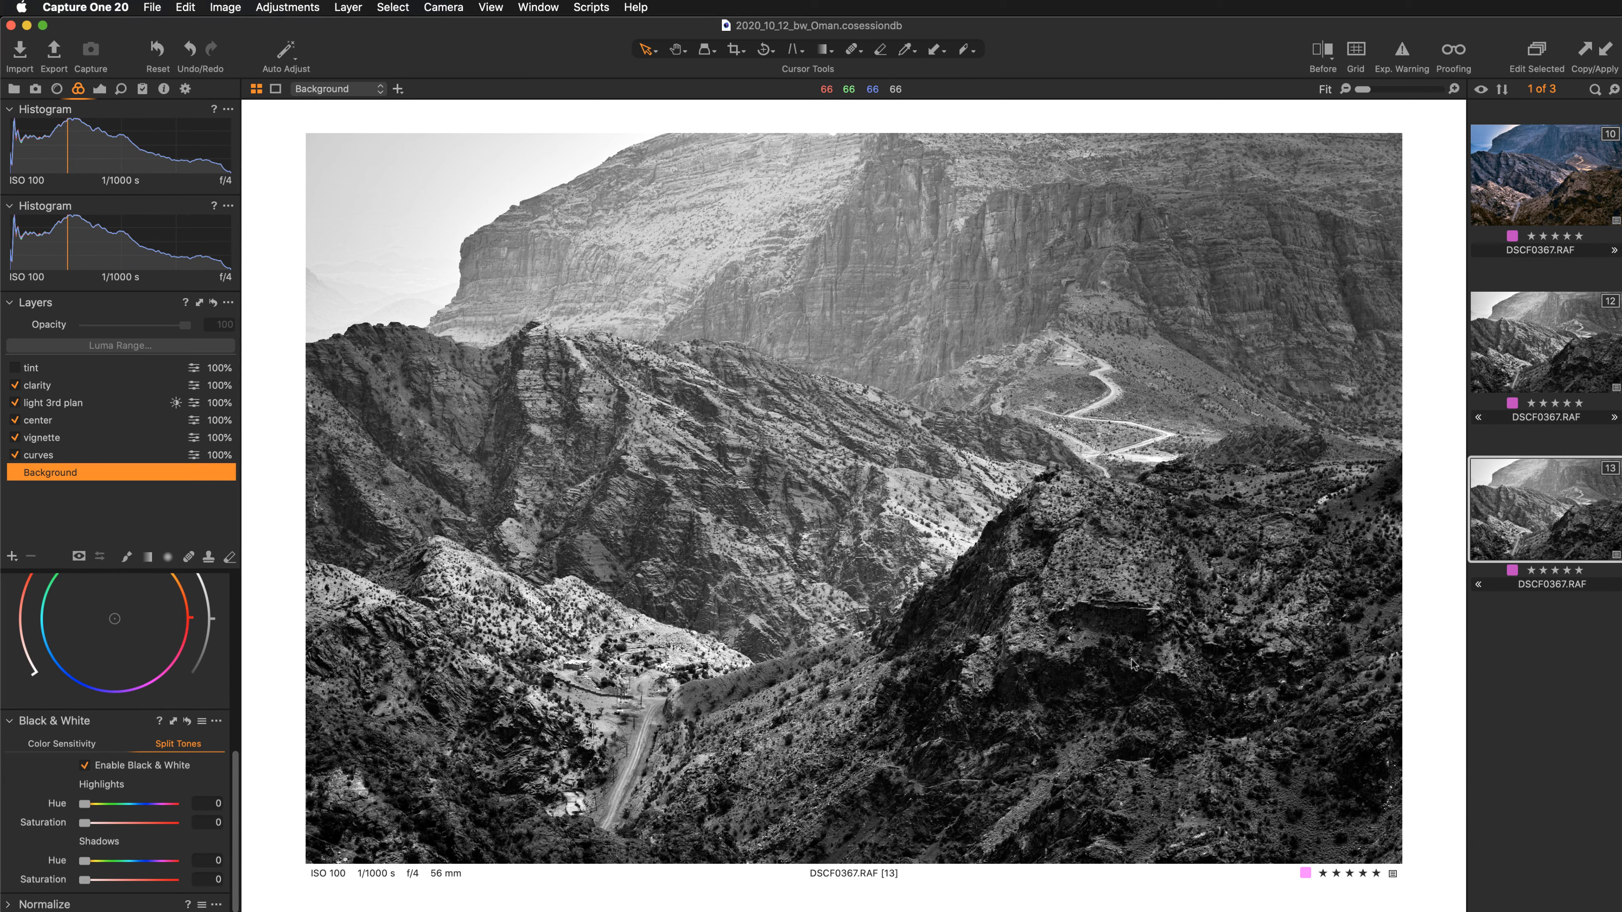